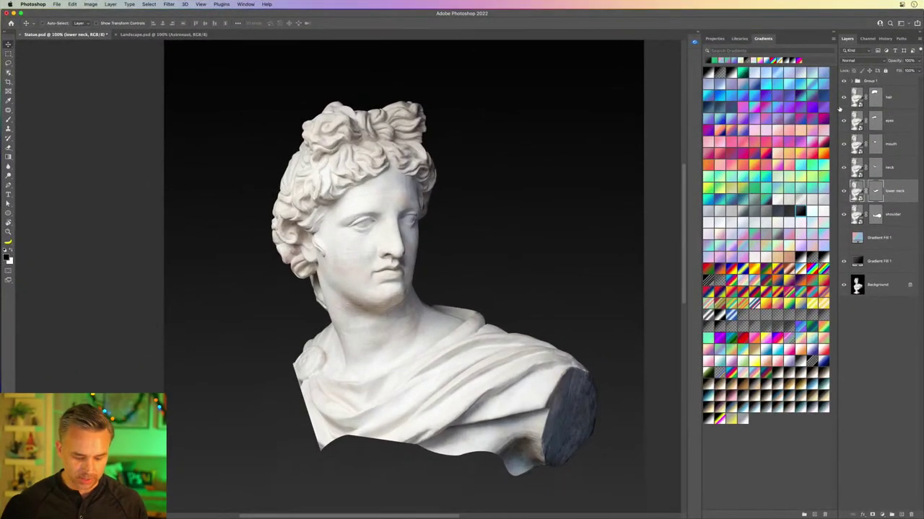
- Tile the statue and landscape documents side by side and hide every landscape layer except the bottom Background layer
key(super+F2)
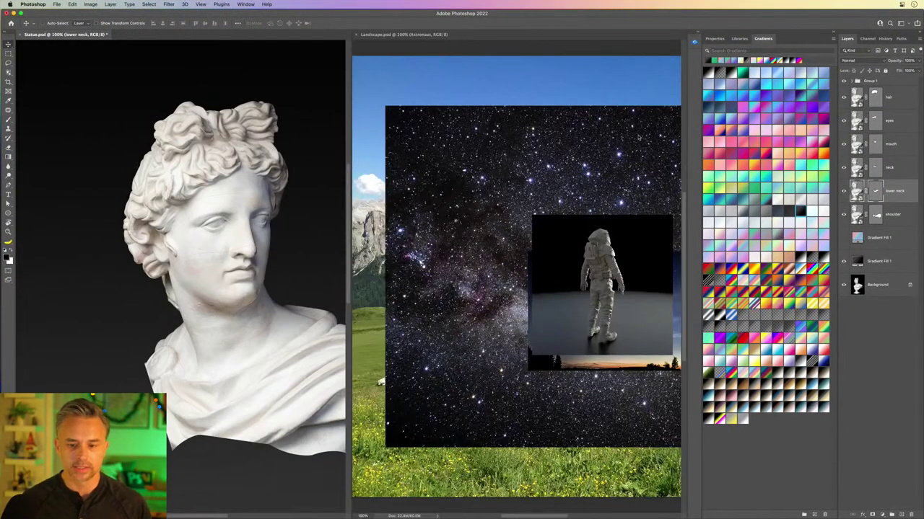
click(635, 160)
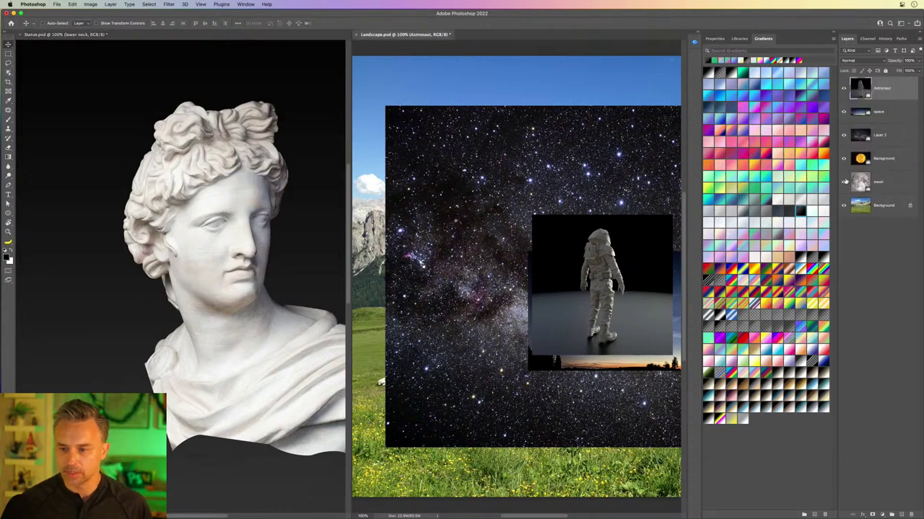
key(ctrl+comma)
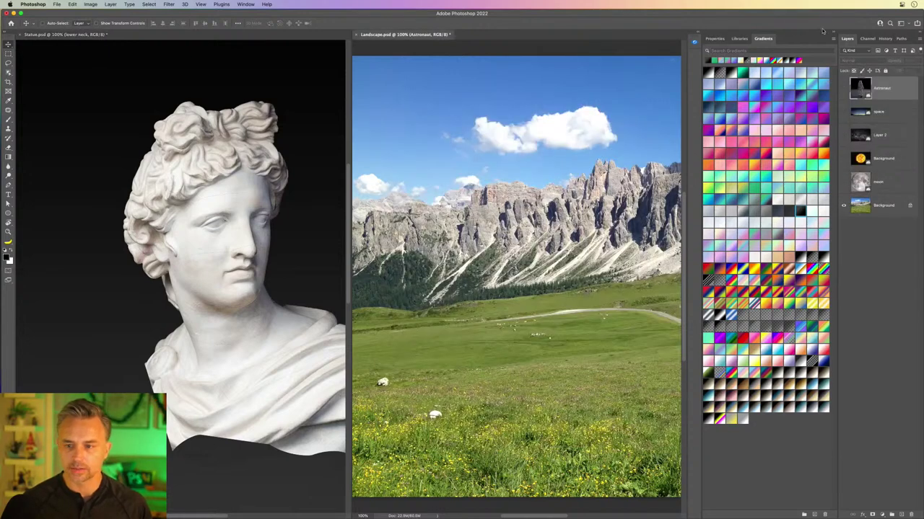
click(835, 35)
click(873, 208)
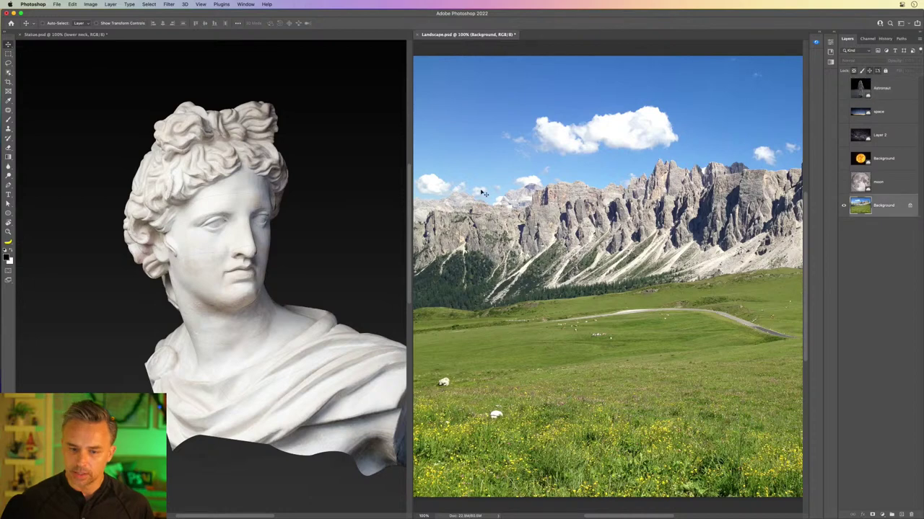
- Widen the landscape document's pane and reposition the statue and the landscape within their own windows
click(313, 169)
drag(316, 171, 282, 181)
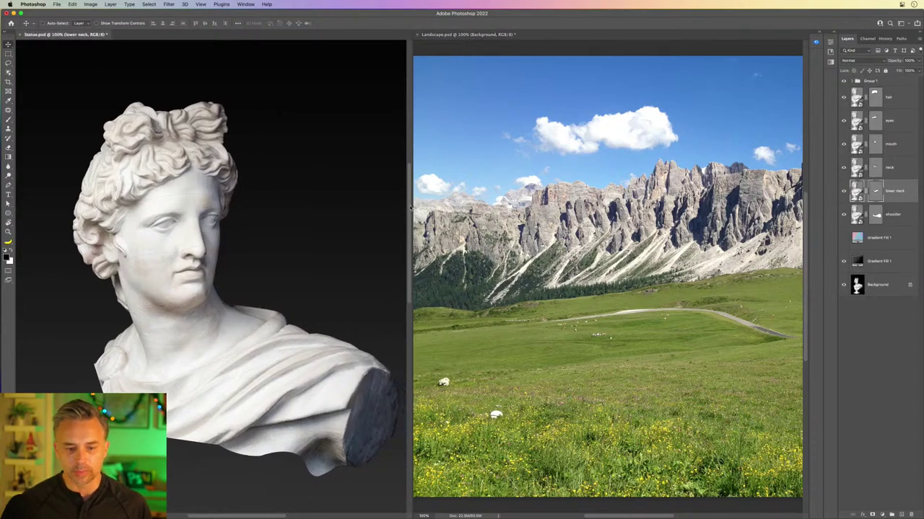
drag(409, 208, 263, 207)
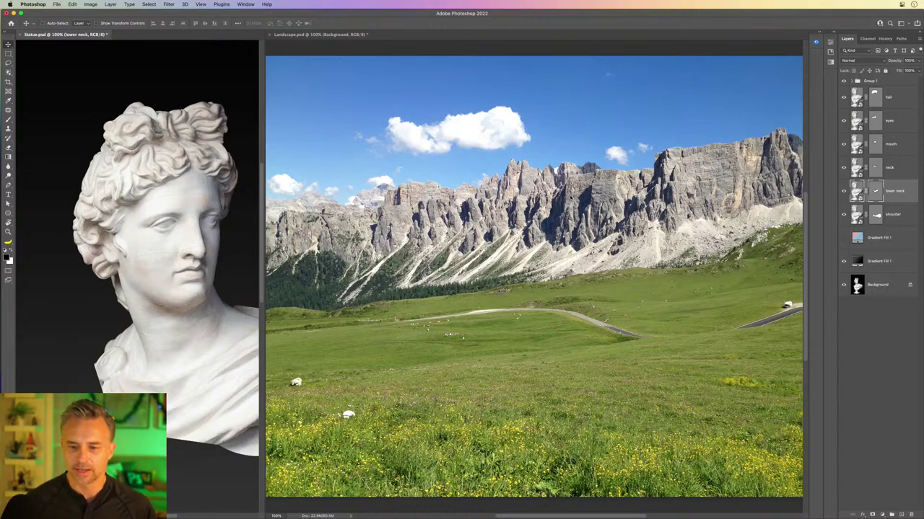
click(317, 124)
drag(424, 166, 440, 181)
click(152, 192)
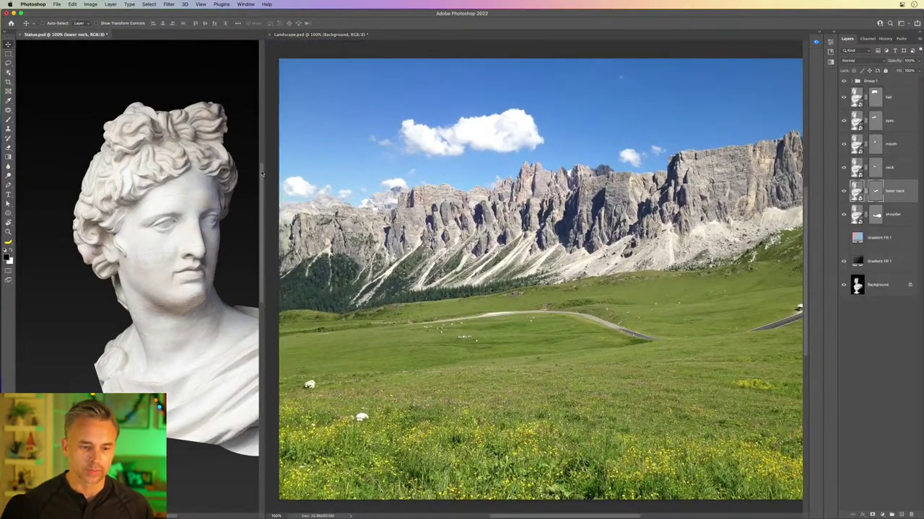
click(263, 163)
scroll(192, 214, down, 10)
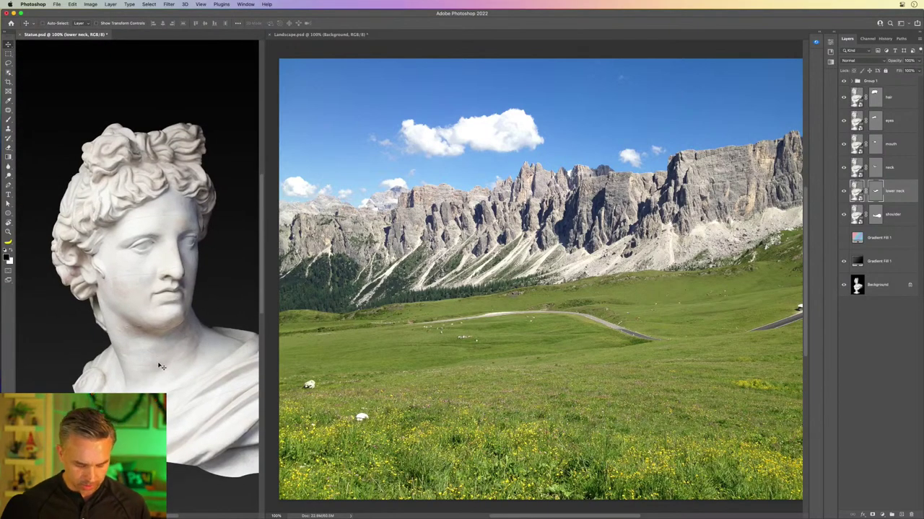
- Switch the documents between tabbed and side-by-side views, finishing with both consolidated into tabs and the landscape in front
key(F2)
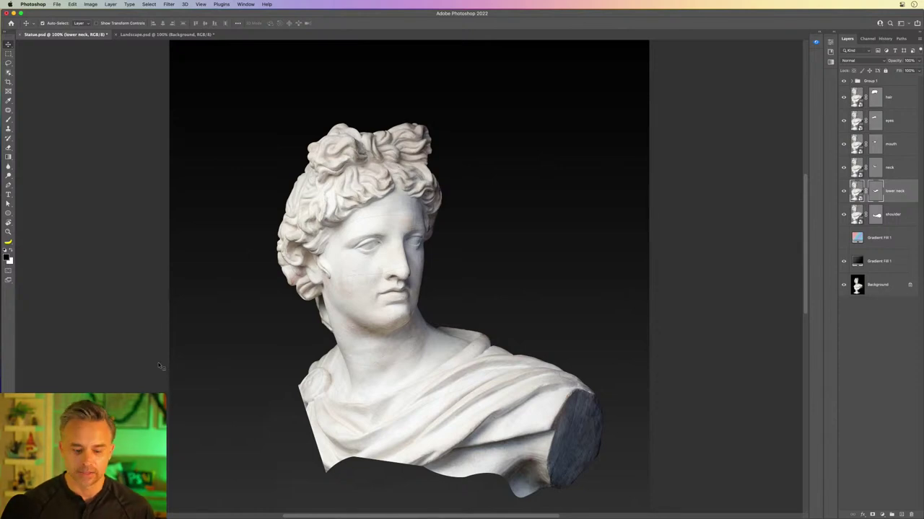
key(super+F2)
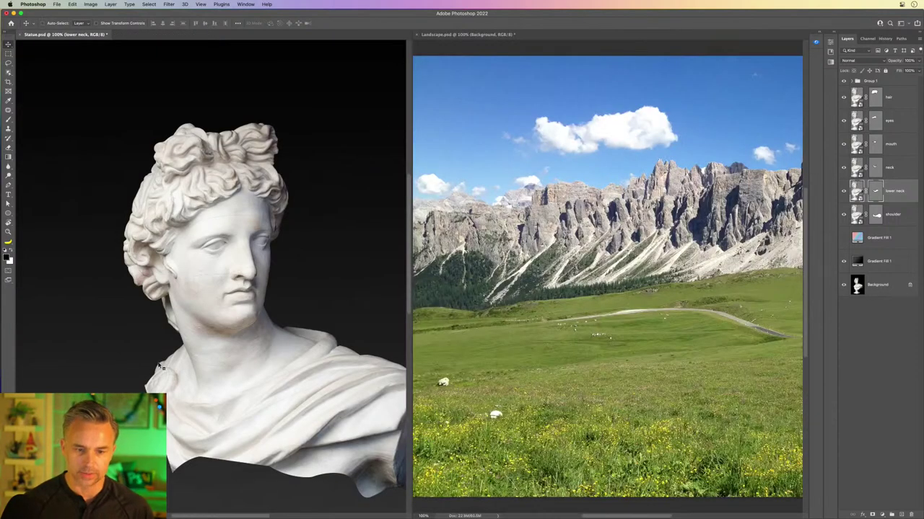
click(484, 292)
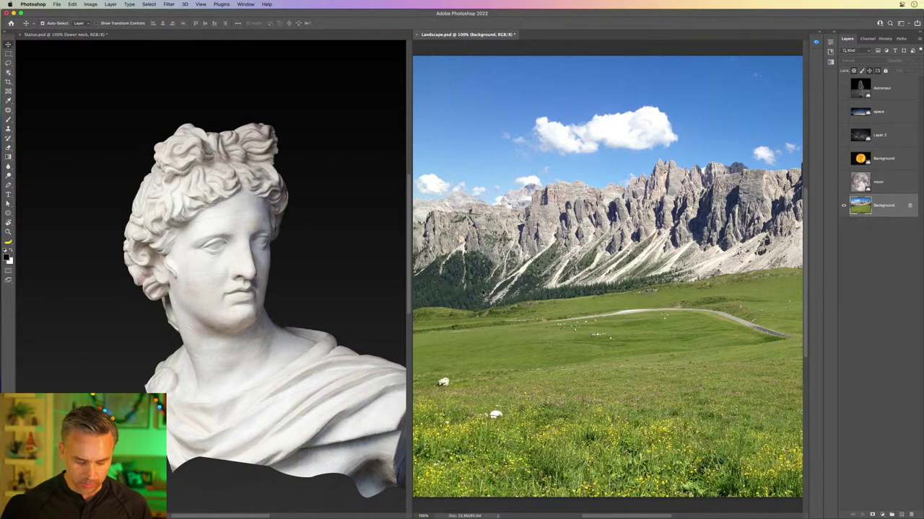
key(super+alt+shift+t)
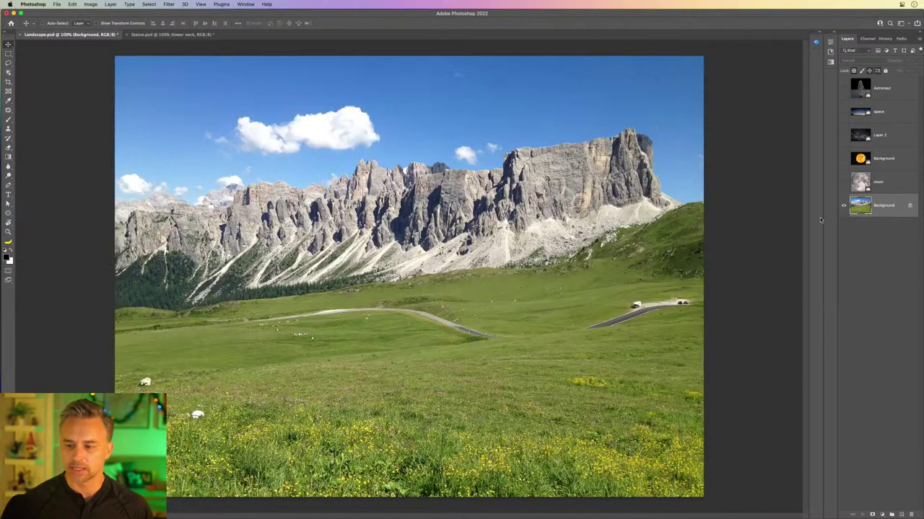
- Duplicate the landscape's Background layer and draw a lasso selection around the whole winding road and its vehicles
key(super+j)
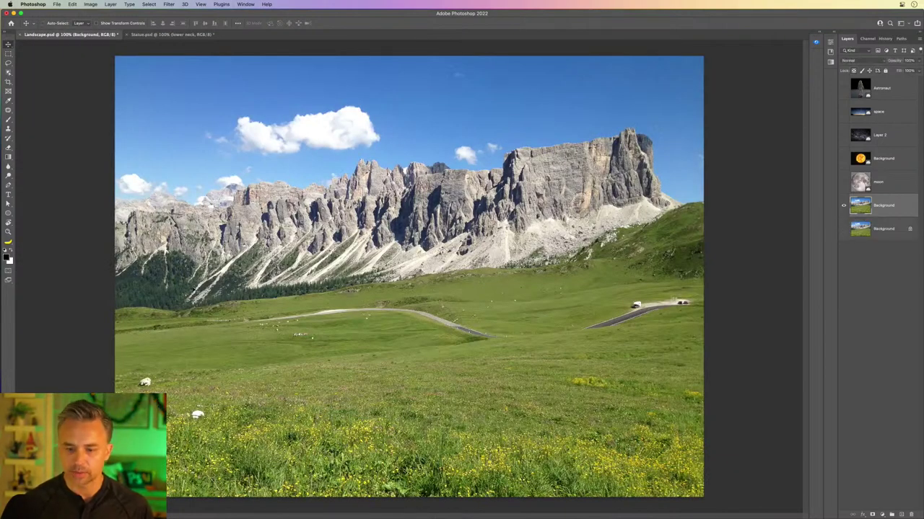
key(l)
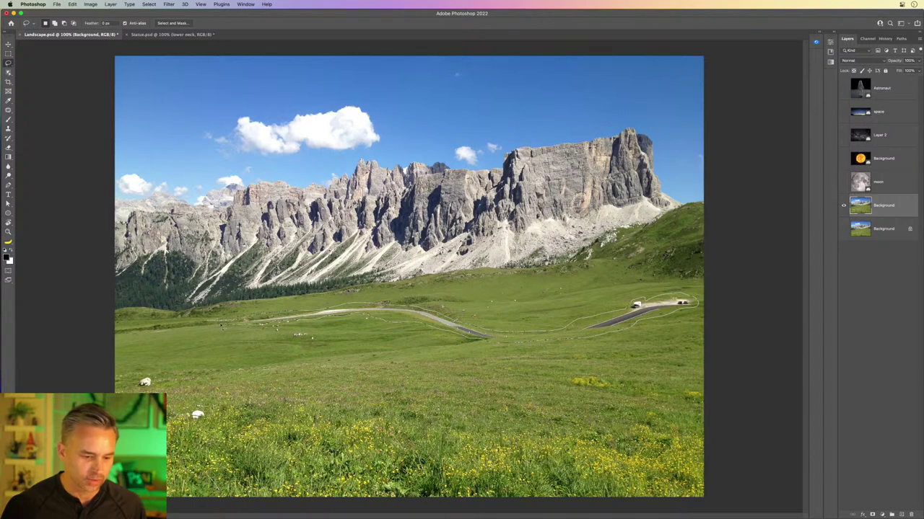
drag(271, 316, 314, 308)
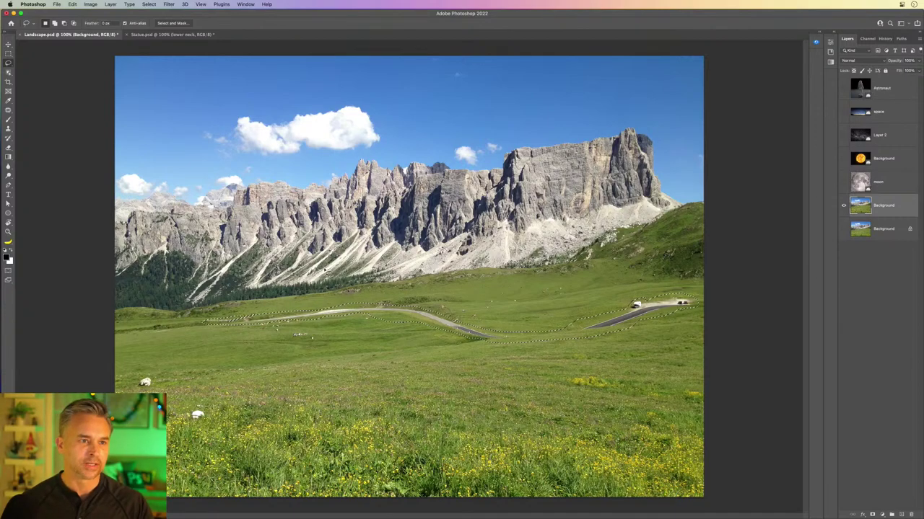
- Remove the selected road with Content-Aware Fill, using the Auto sampling area and output to a new layer, and deselect
key(super+plus)
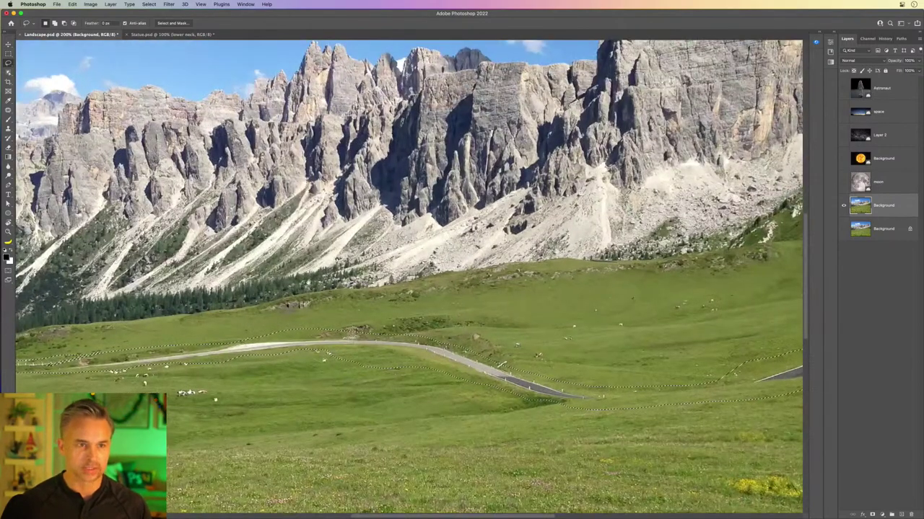
scroll(407, 274, down, 5)
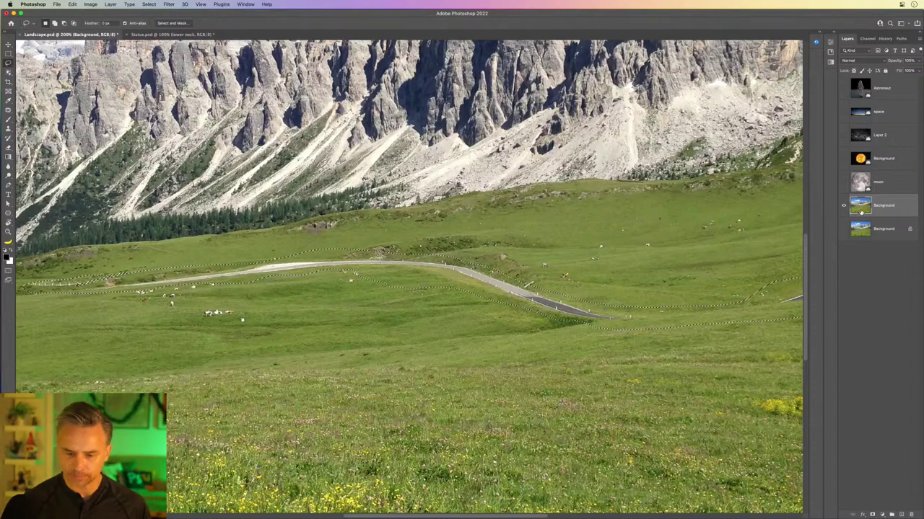
click(71, 4)
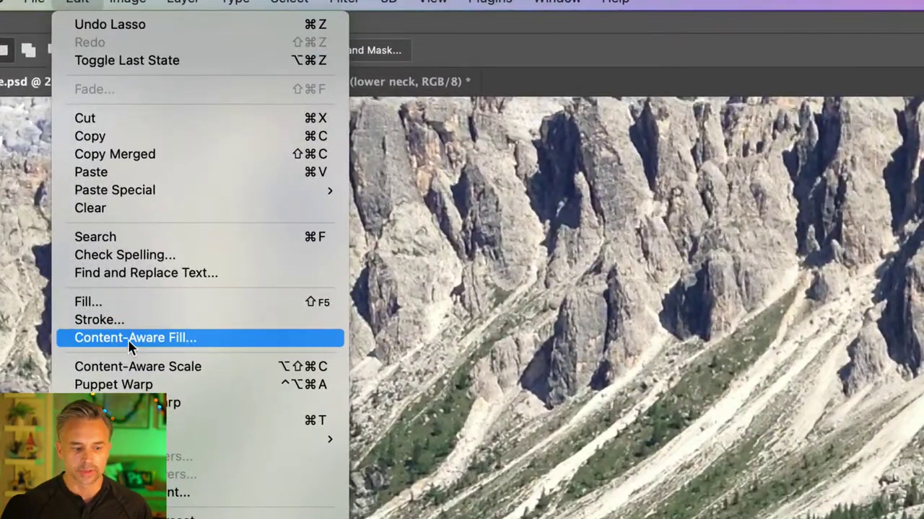
click(130, 340)
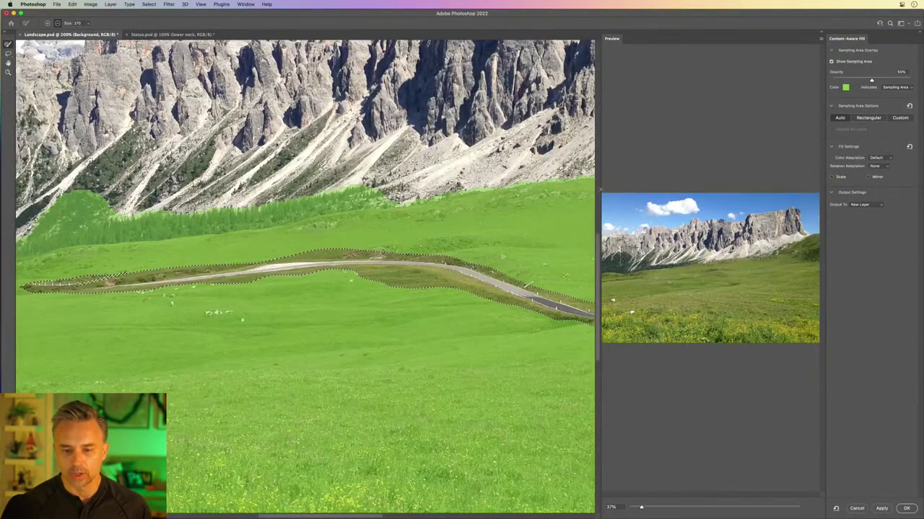
drag(598, 194, 293, 192)
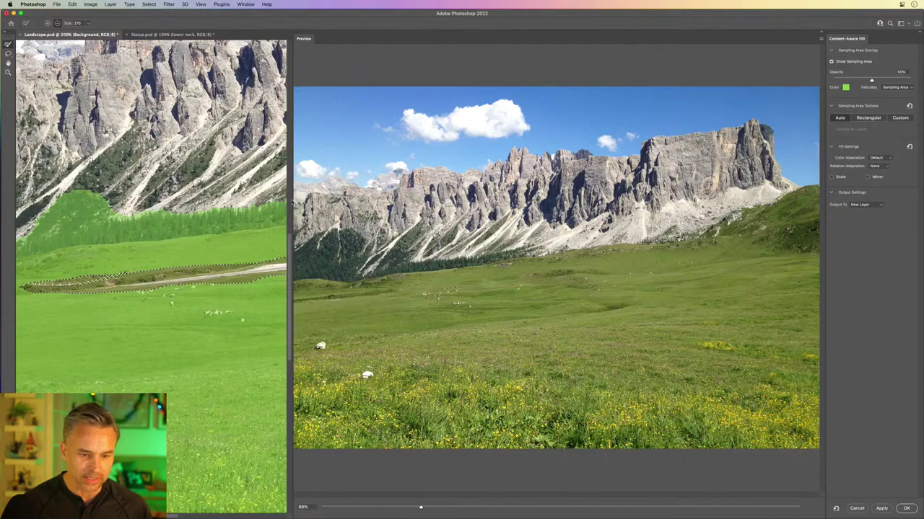
drag(290, 202, 619, 205)
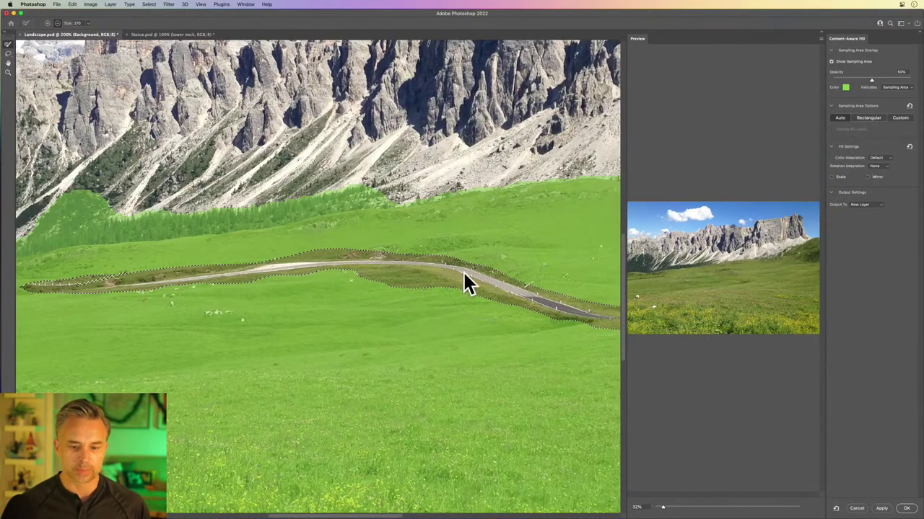
click(907, 509)
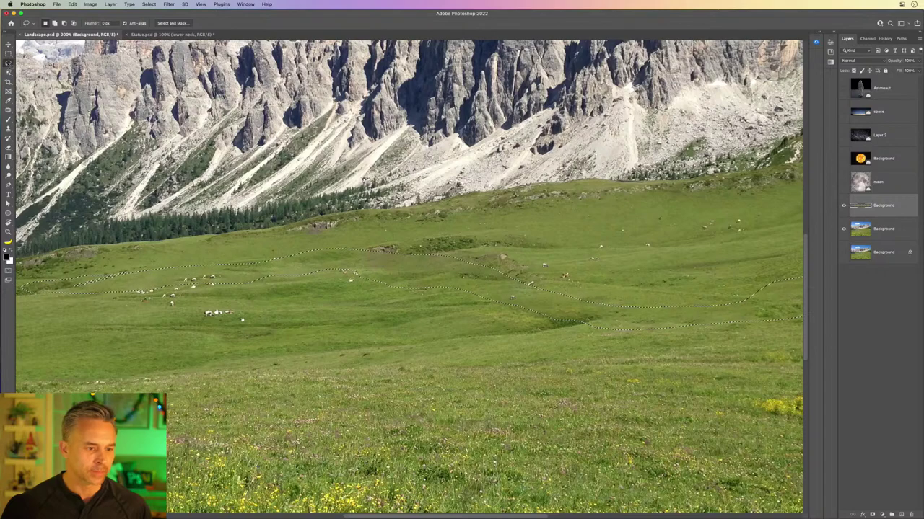
key(super+d)
- Merge the content-aware fill layer with the duplicated Background layer beneath it
key(super+minus)
key(super+minus)
key(super+minus)
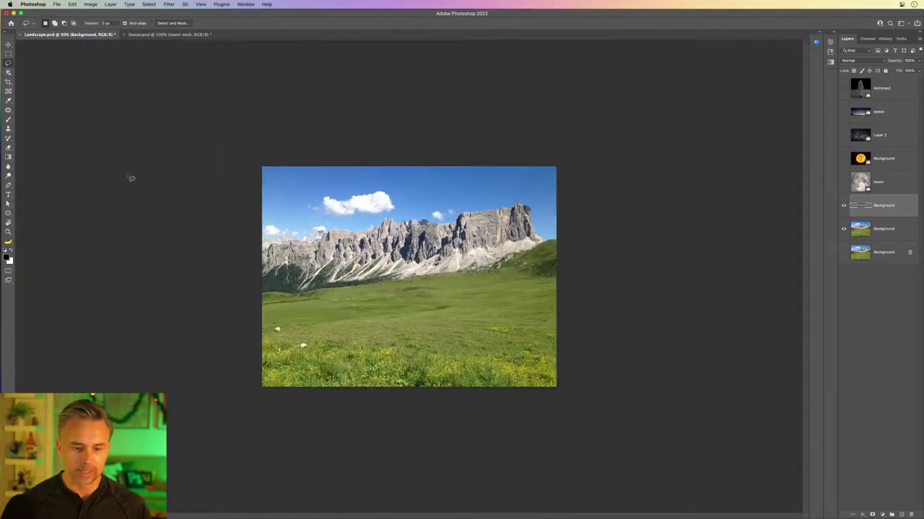
key(super+plus)
key(super+plus)
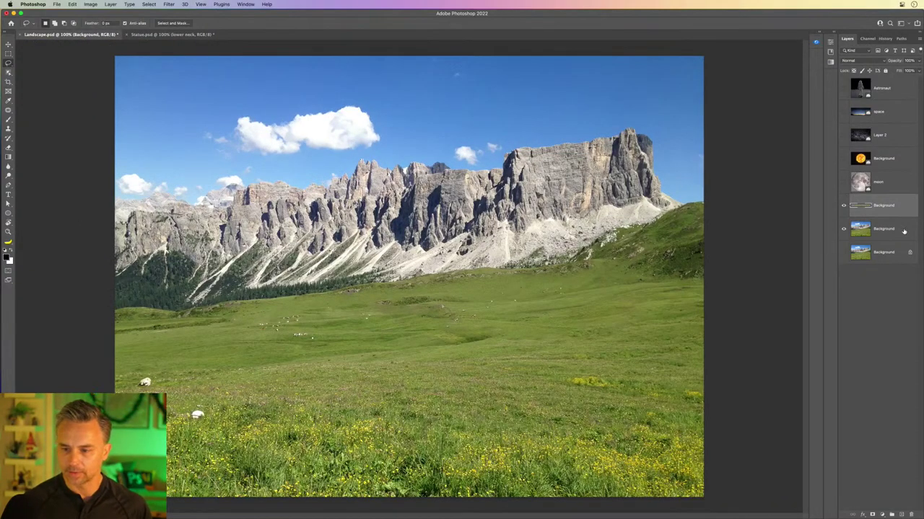
shift+click(879, 229)
right_click(881, 229)
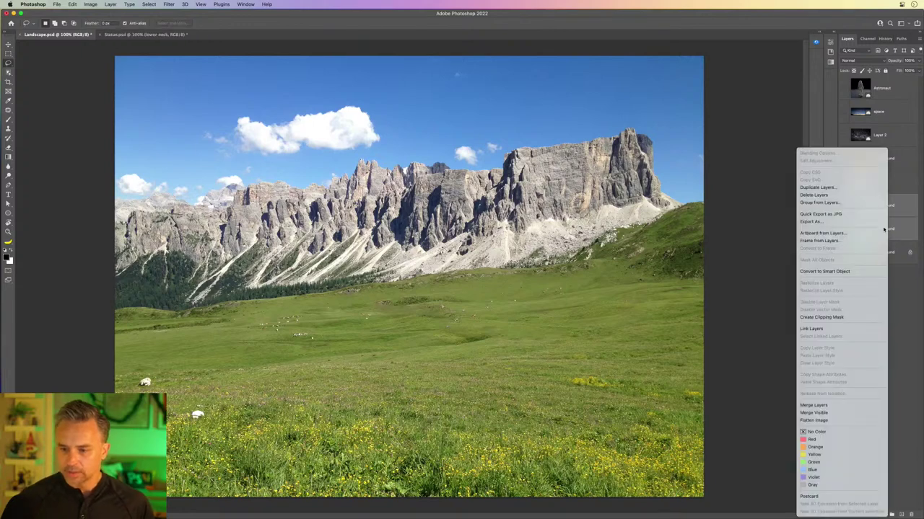
click(822, 406)
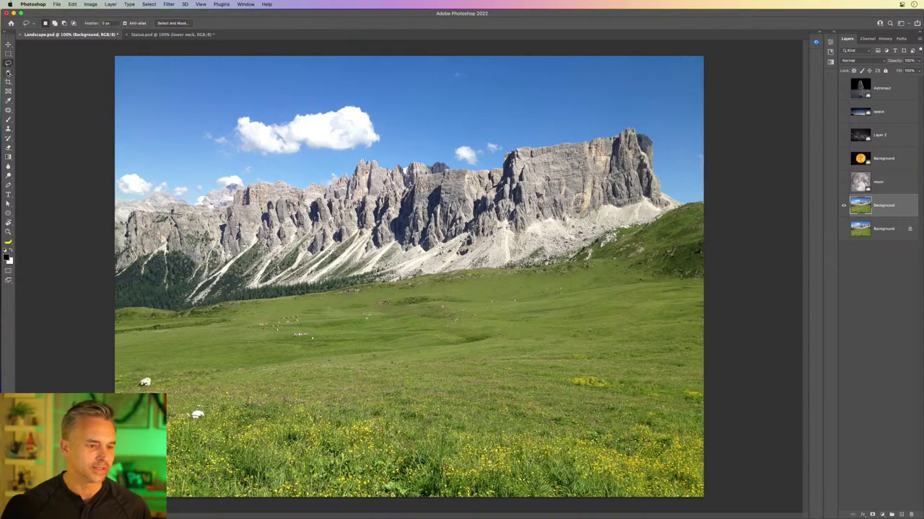
- Select the mountain range using the Object Selection tool in Lasso mode with a loose outline around the mountains and meadow
click(8, 73)
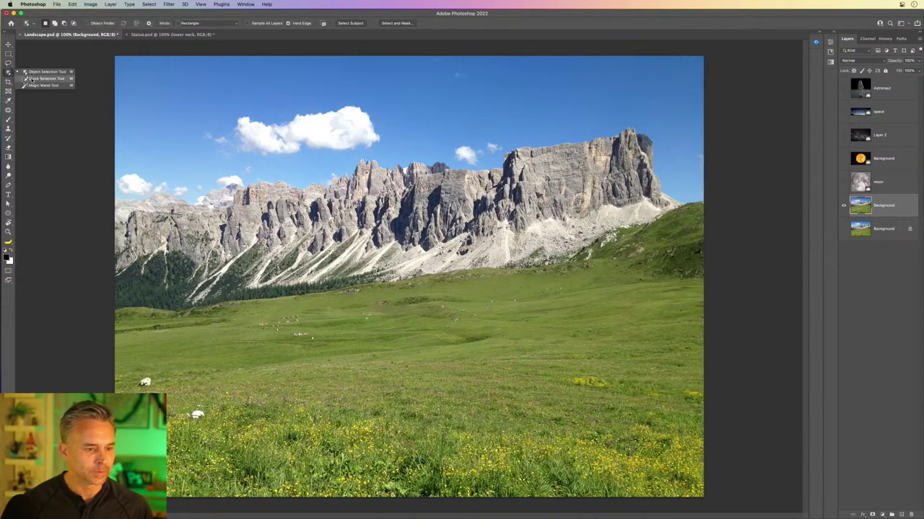
drag(31, 76, 31, 75)
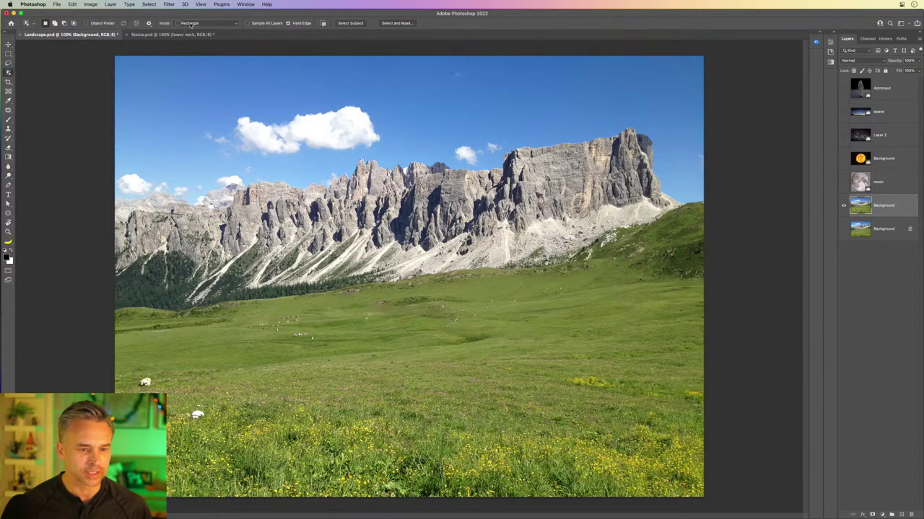
click(190, 24)
click(191, 31)
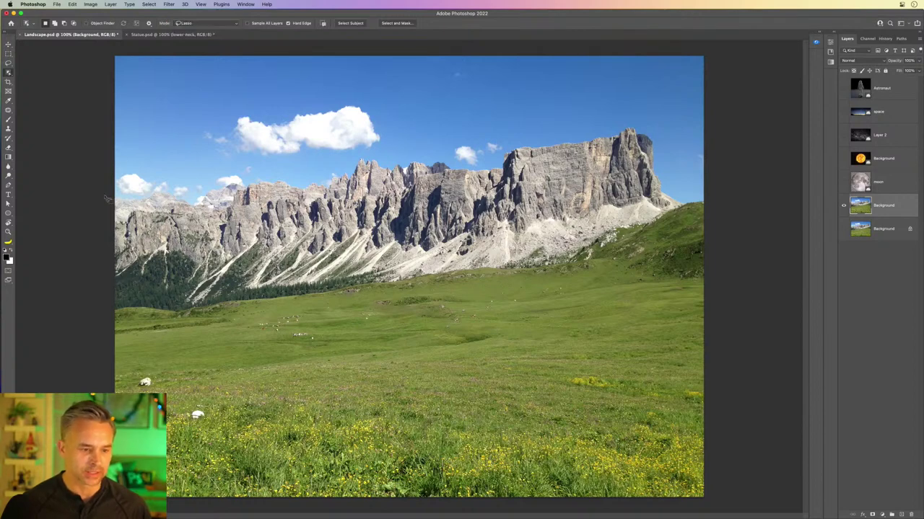
mouse_move(107, 198)
mouse_down()
mouse_move(311, 176)
mouse_move(394, 147)
mouse_move(448, 153)
mouse_up()
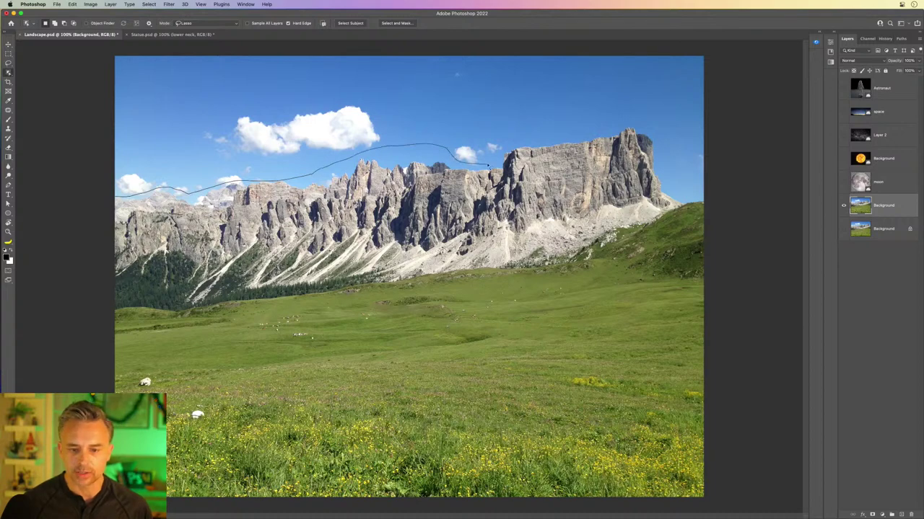
mouse_move(713, 205)
mouse_down()
mouse_move(721, 462)
mouse_move(148, 509)
mouse_up()
drag(1, 354, 2, 267)
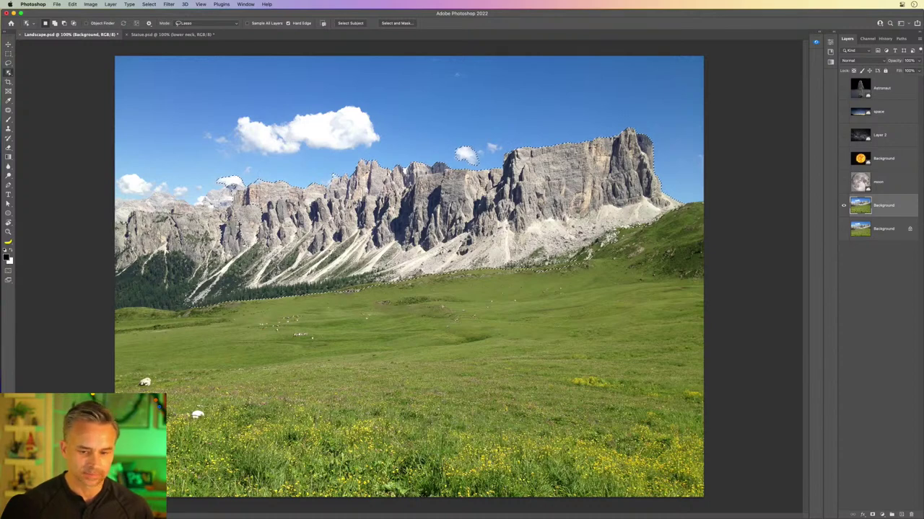
- Add the meadow to the selection with a rectangular marquee, and add the remaining green hillside with Object Selection
click(8, 54)
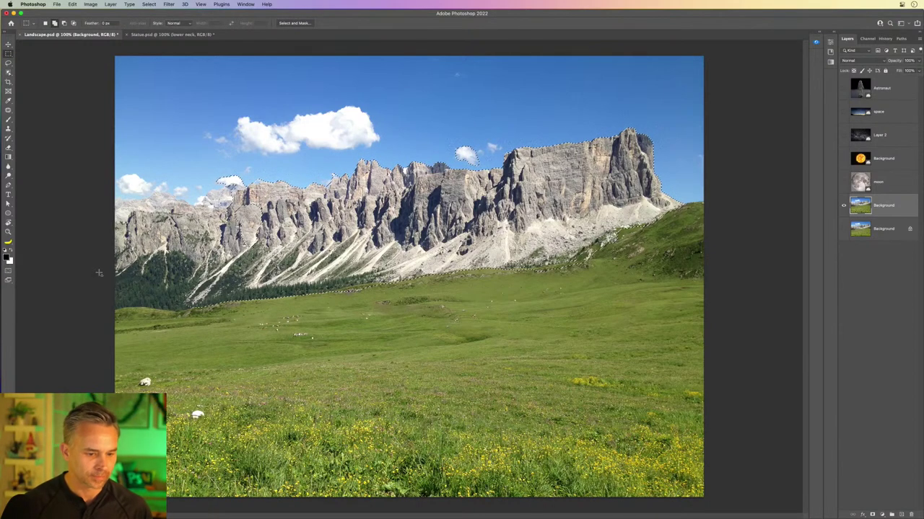
drag(123, 264, 535, 507)
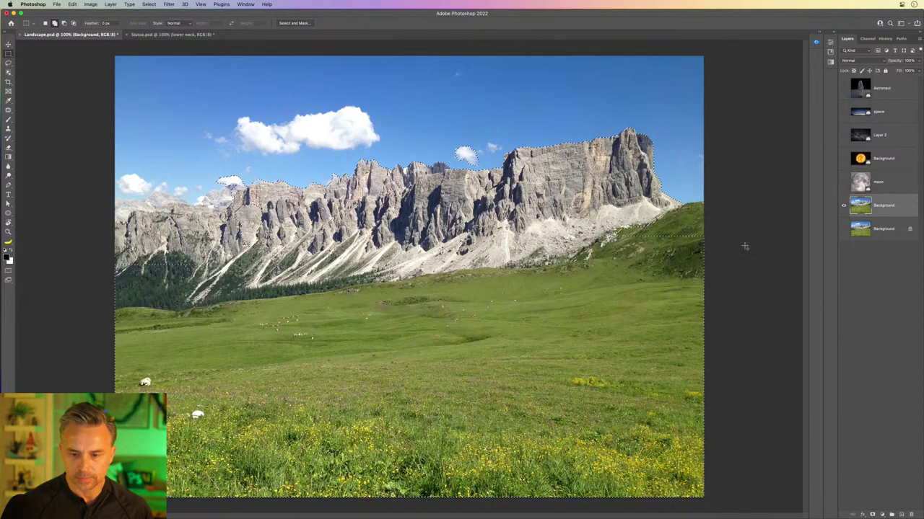
key(w)
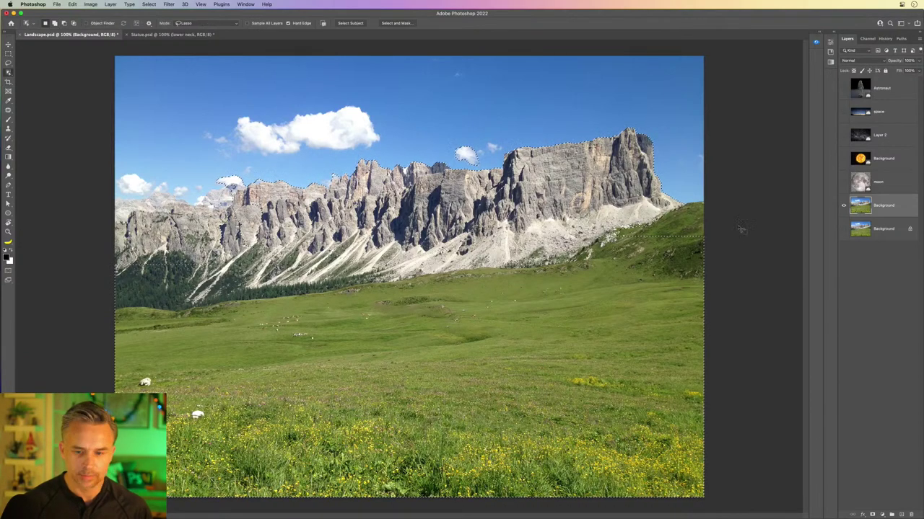
mouse_move(669, 199)
mouse_down()
mouse_move(717, 267)
mouse_move(658, 207)
mouse_up()
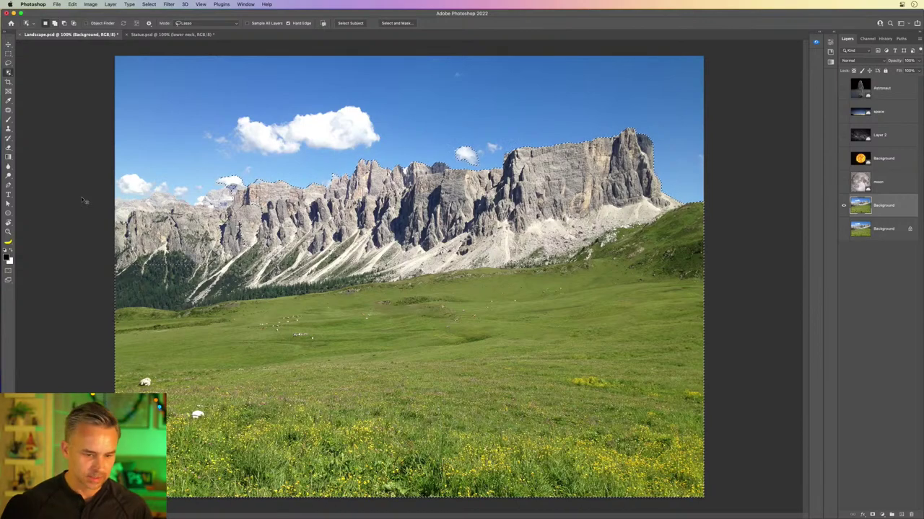
- Subtract the cloud above the left ridge from the selection and add the distant peaks at the photo's far left edge
key(super+plus)
key(super+minus)
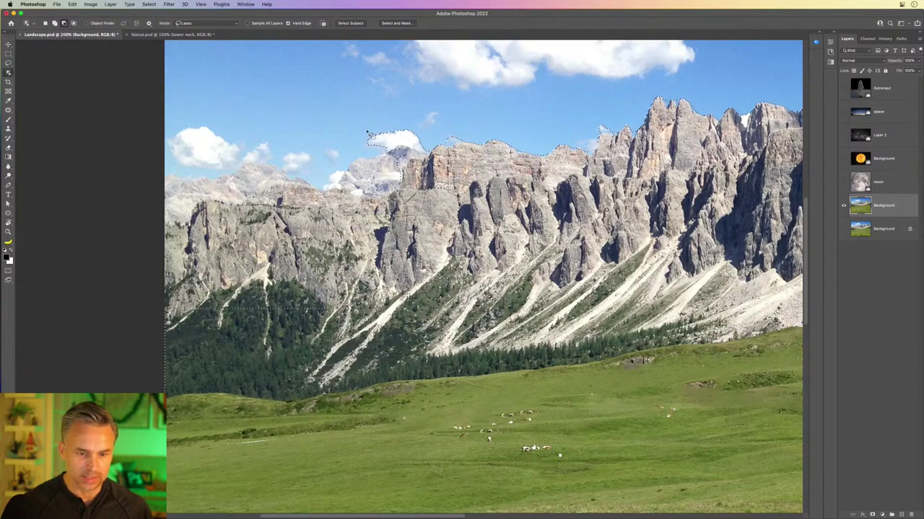
drag(368, 135, 390, 127)
drag(432, 152, 360, 137)
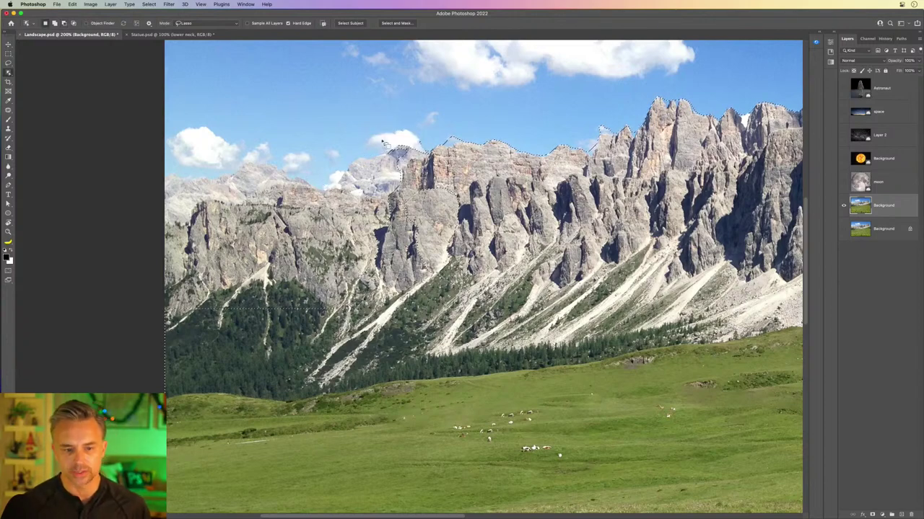
mouse_move(377, 330)
mouse_down()
mouse_move(311, 363)
mouse_move(136, 302)
mouse_move(144, 189)
mouse_move(264, 162)
mouse_move(332, 190)
mouse_move(348, 165)
mouse_move(382, 156)
mouse_move(422, 162)
mouse_move(487, 208)
mouse_move(300, 331)
mouse_move(279, 321)
mouse_up()
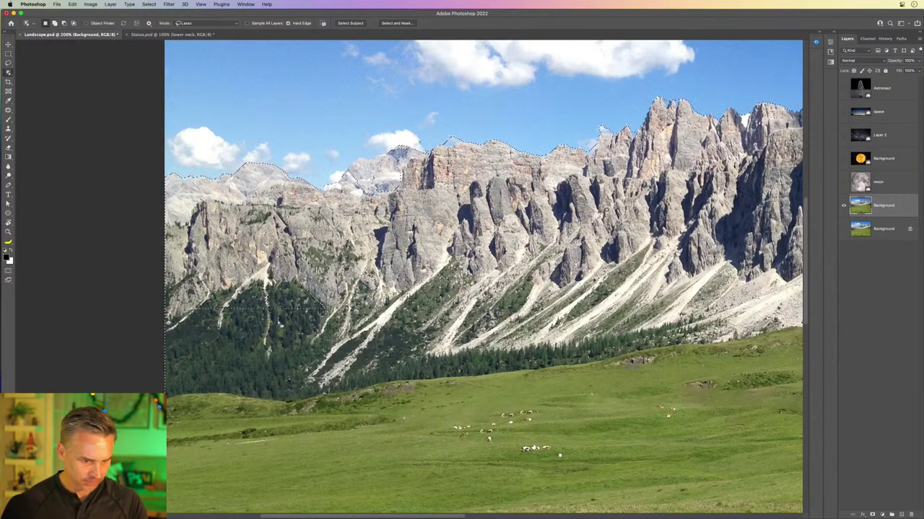
mouse_move(202, 256)
mouse_down()
mouse_move(321, 303)
mouse_move(173, 325)
mouse_move(153, 295)
mouse_up()
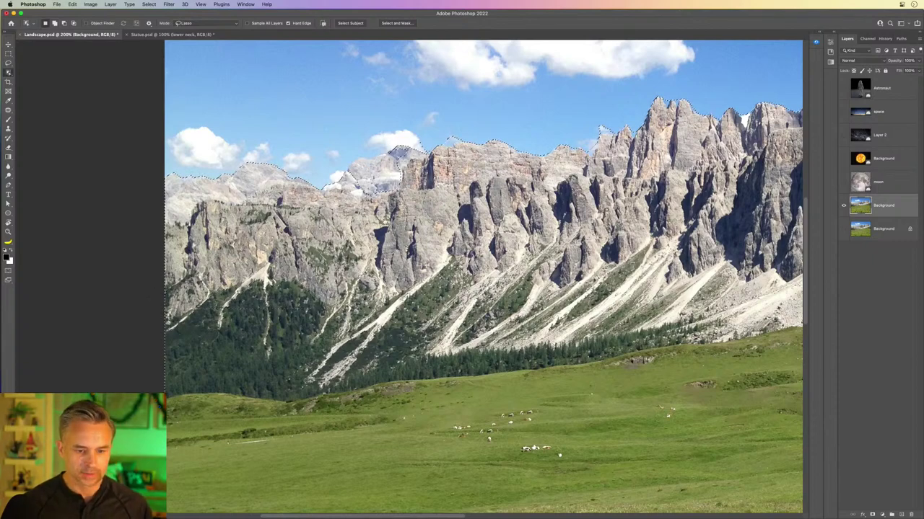
- Subtract the two wispy cloud patches protruding above the ridge from the selection with the Object Selection tool
mouse_move(338, 174)
mouse_down()
mouse_move(263, 255)
mouse_move(292, 232)
mouse_move(333, 232)
mouse_move(341, 283)
mouse_move(276, 270)
mouse_move(292, 257)
mouse_move(266, 253)
mouse_up()
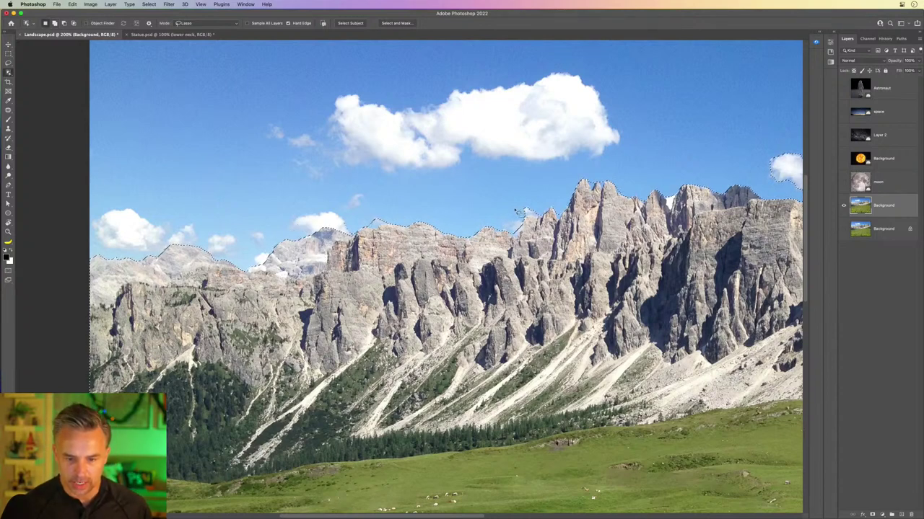
key(super+equal)
key(super+equal)
key(super+equal)
key(super+equal)
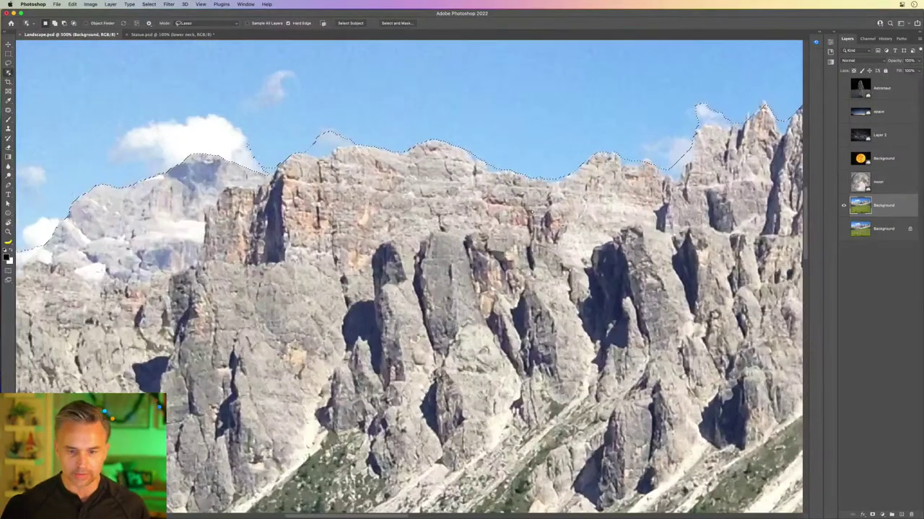
key(alt)
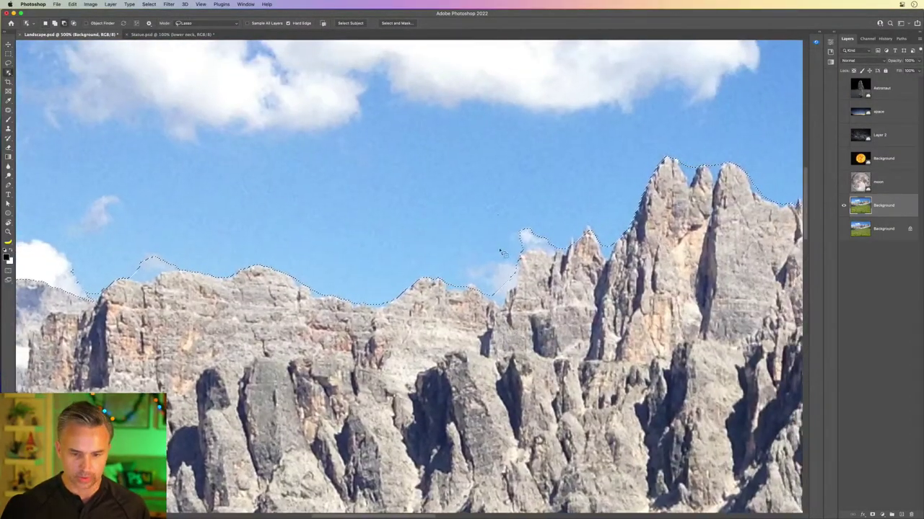
mouse_move(489, 272)
mouse_down()
mouse_move(500, 303)
mouse_move(520, 285)
mouse_move(526, 255)
mouse_move(570, 249)
mouse_move(517, 194)
mouse_move(465, 278)
mouse_up()
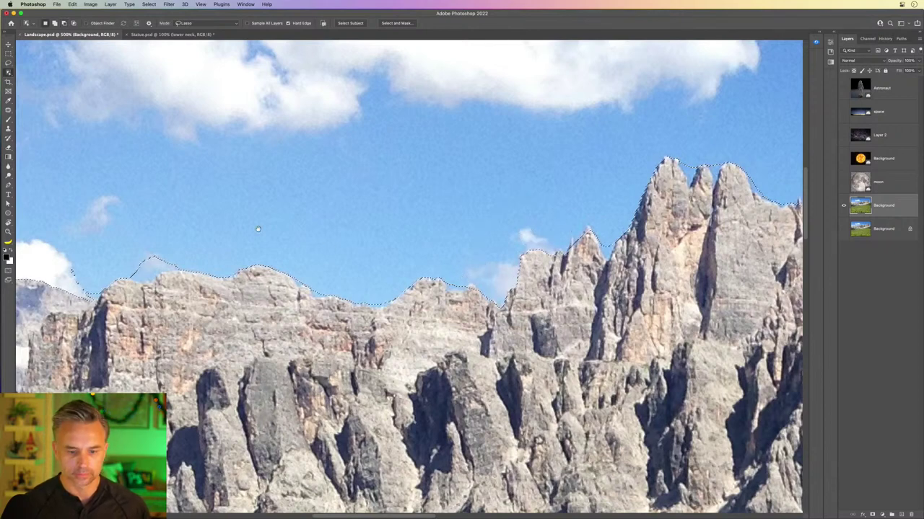
scroll(257, 229, left, 10)
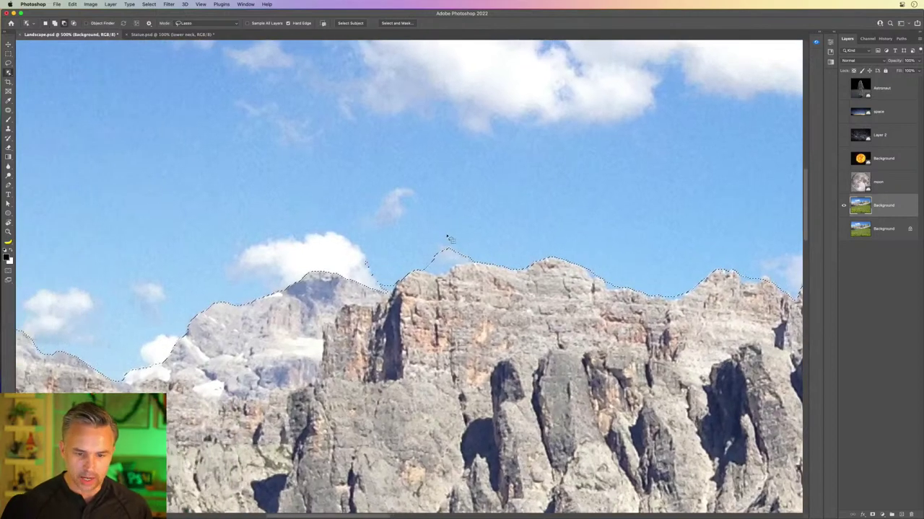
mouse_move(448, 238)
mouse_down()
mouse_move(485, 263)
mouse_move(396, 275)
mouse_move(389, 290)
mouse_move(355, 270)
mouse_move(392, 226)
mouse_move(441, 225)
mouse_up()
scroll(233, 298, left, 5)
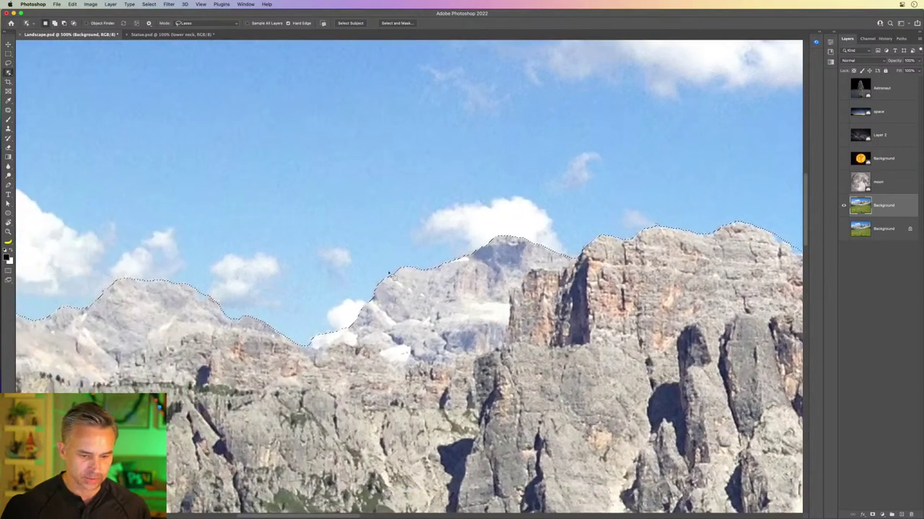
- Inspect the selection outline around the isolated cloud above the central ridge
key(super+minus)
key(super+minus)
key(super+minus)
key(super+minus)
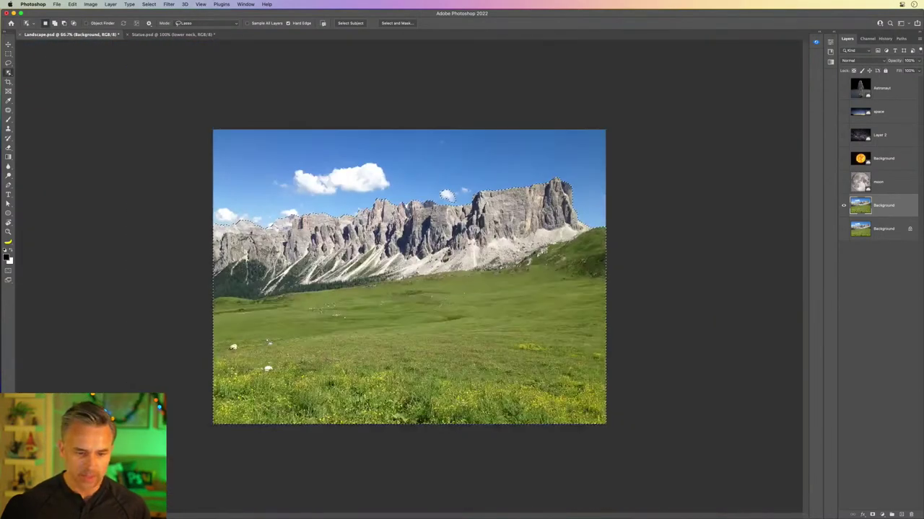
key(super+plus)
key(super+plus)
key(super+plus)
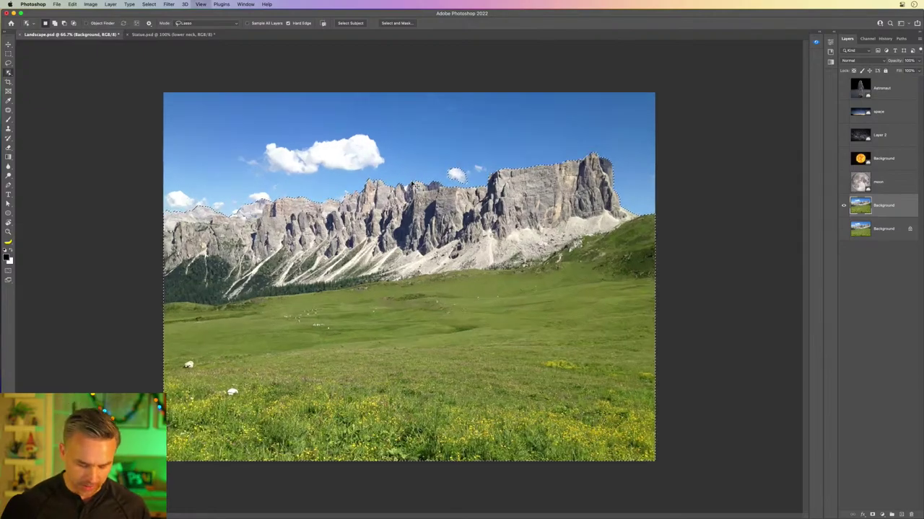
scroll(485, 73, up, 5)
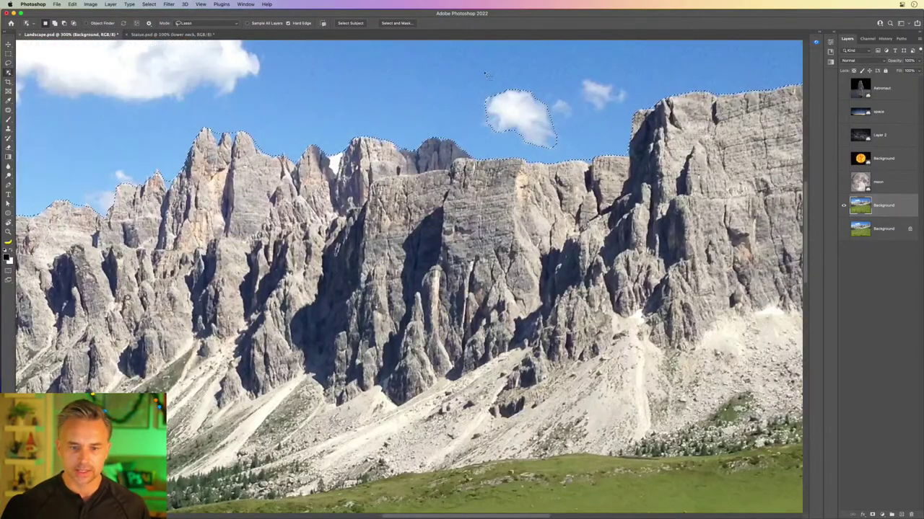
key(alt)
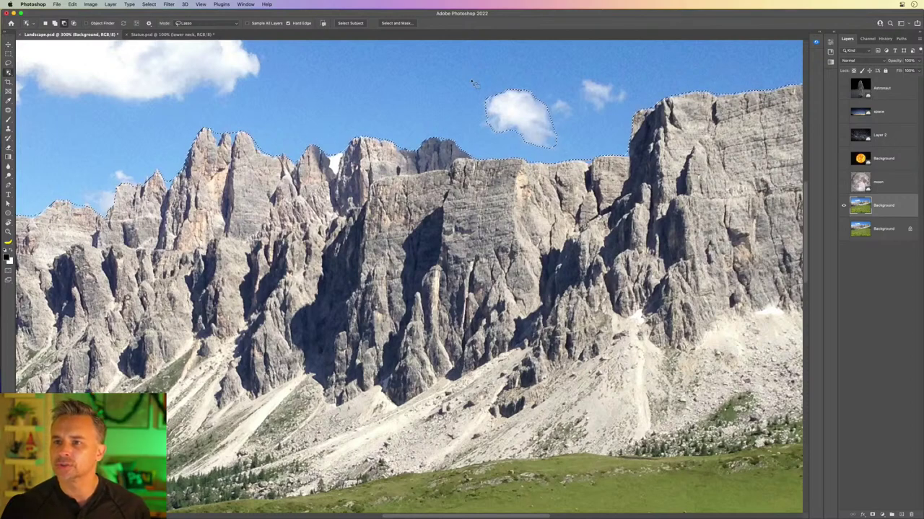
- Switch to Finder, preview the original landscape photo IMG_2401.JPG, and return to Photoshop
mouse_move(470, 515)
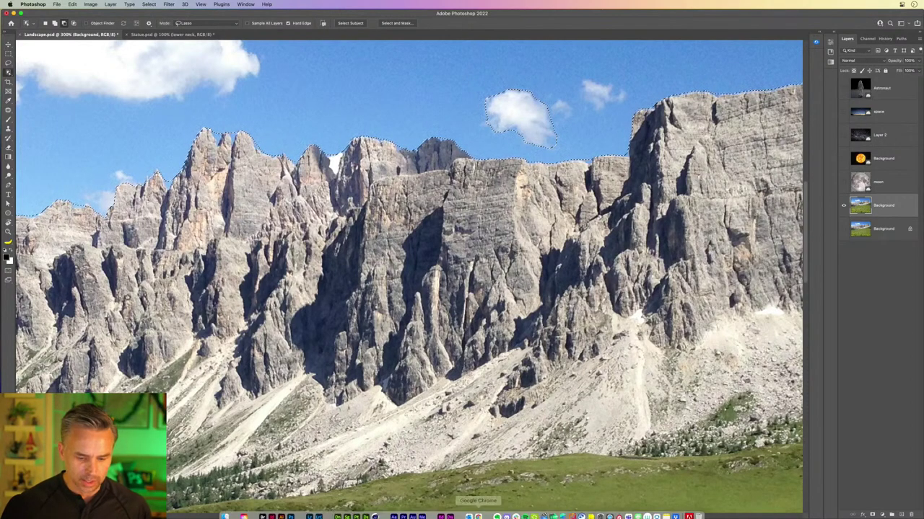
click(224, 511)
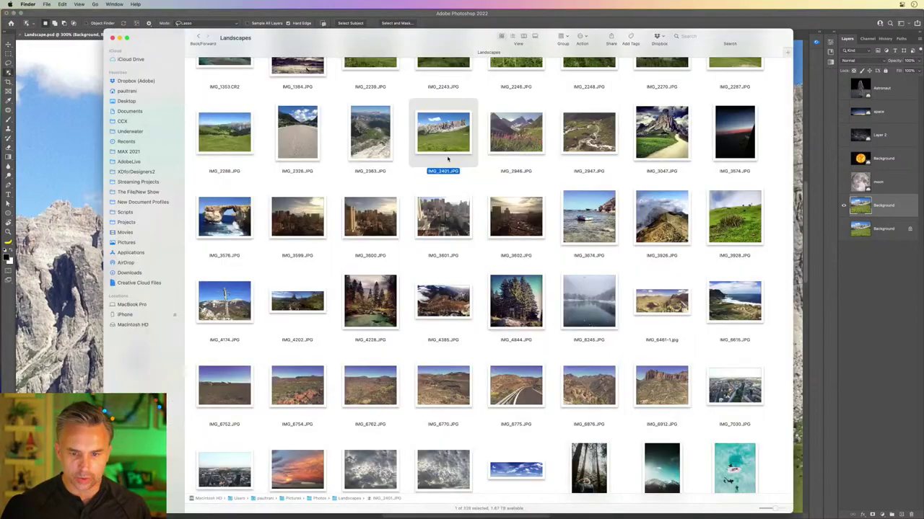
key(space)
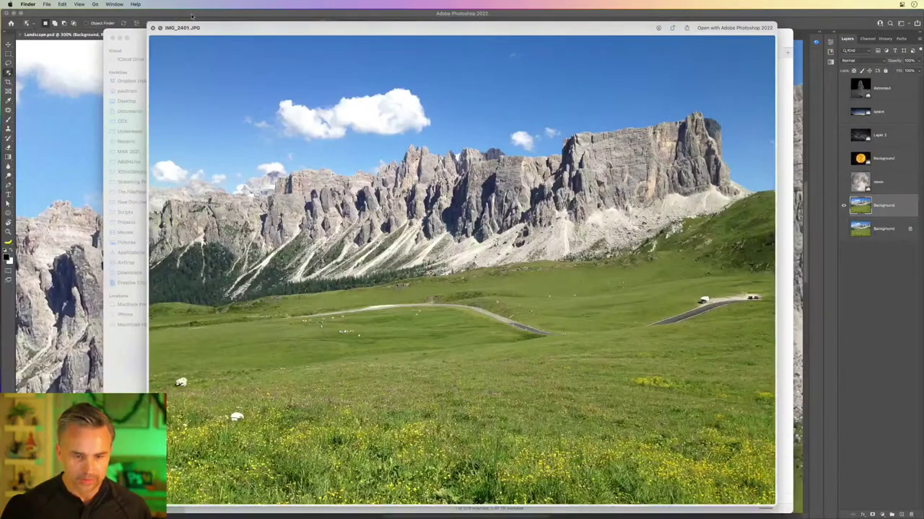
key(space)
scroll(694, 89, up, 1)
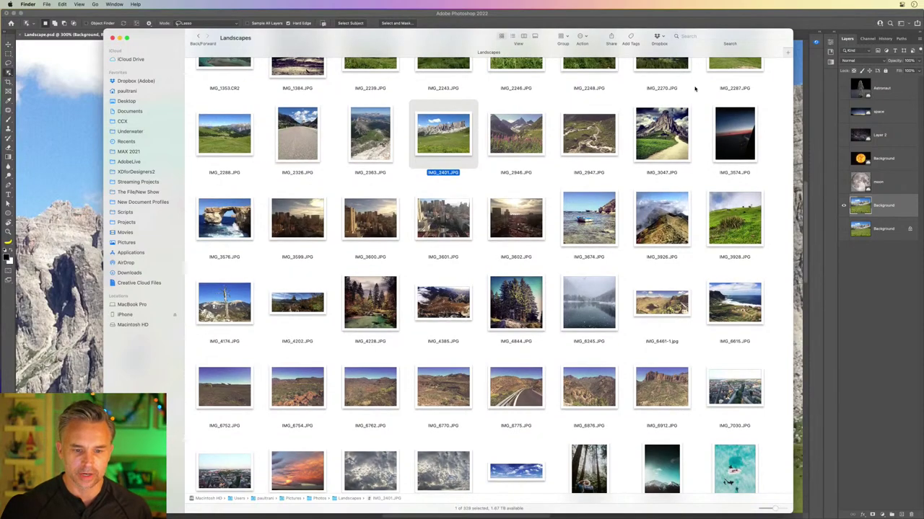
click(653, 12)
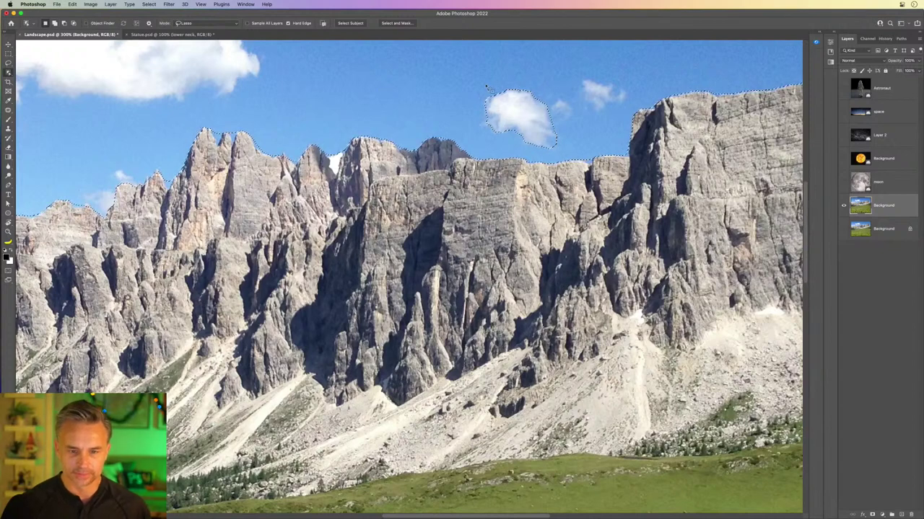
- Subtract the isolated cloud above the central ridge from the selection with a loose lasso outline
mouse_move(485, 86)
mouse_down()
mouse_move(505, 75)
mouse_move(539, 86)
mouse_up()
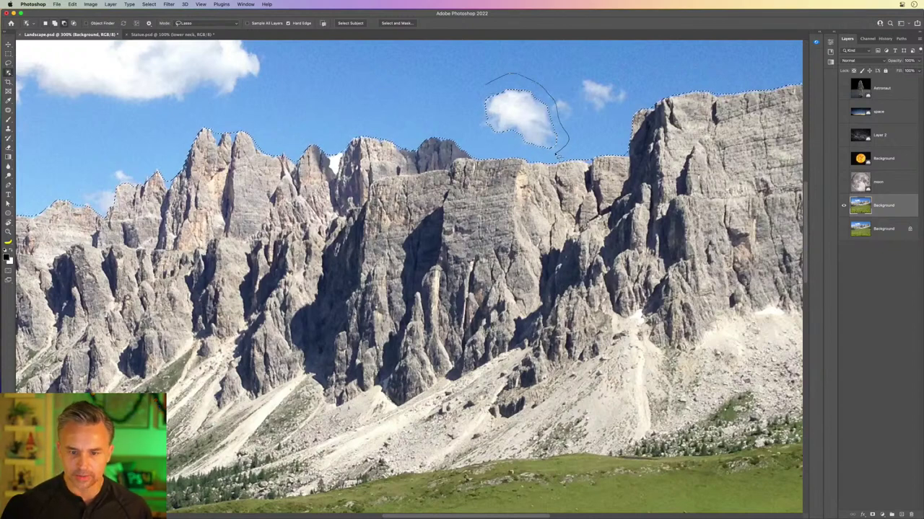
mouse_move(556, 154)
mouse_down()
mouse_move(466, 118)
mouse_move(485, 87)
mouse_up()
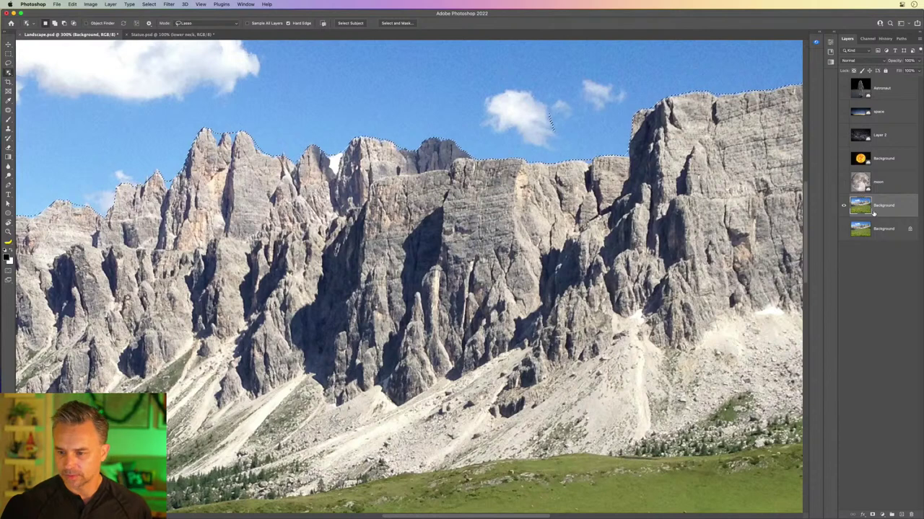
- Duplicate the visible Background layer and mask the sky out of the upper copy using the current selection
drag(874, 212, 900, 512)
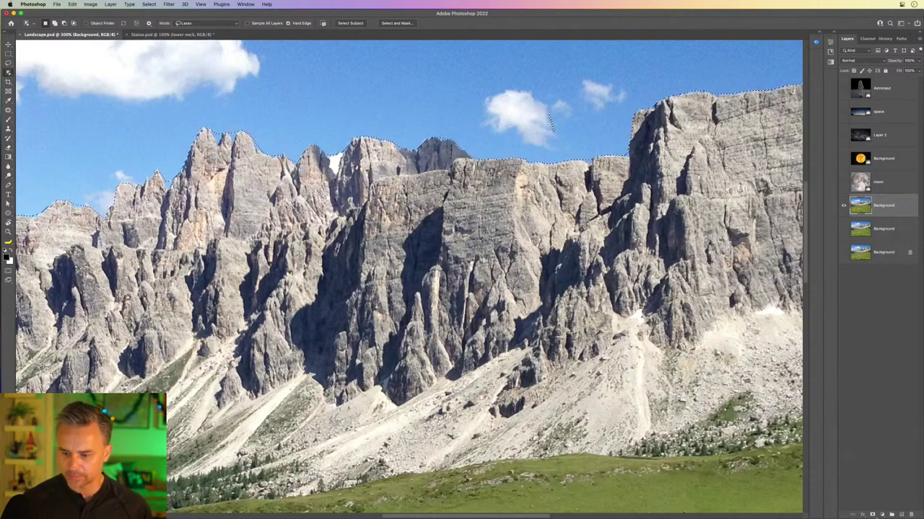
click(871, 515)
key(super+0)
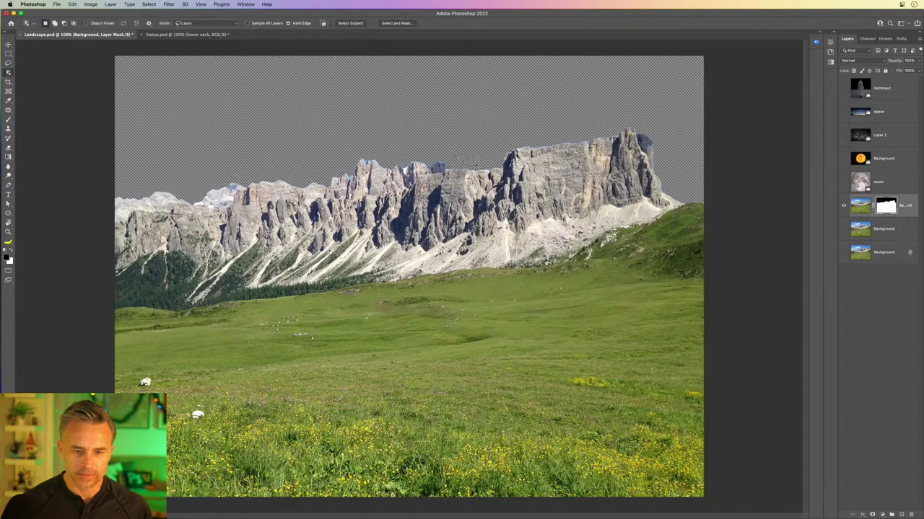
- Lasso the leftover cloud remnants above the ridge, fill that area of the mask with Foreground Color at 100% opacity, and deselect
click(8, 72)
click(8, 63)
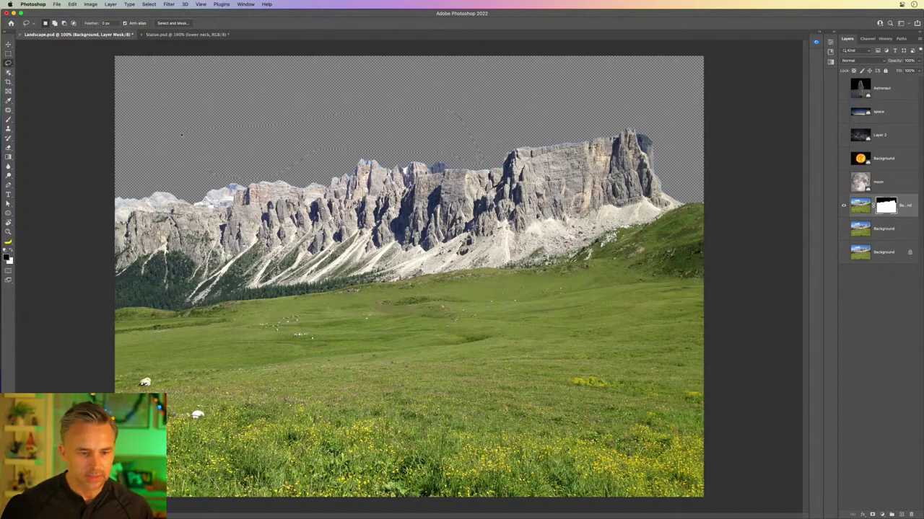
key(shift+BackSpace)
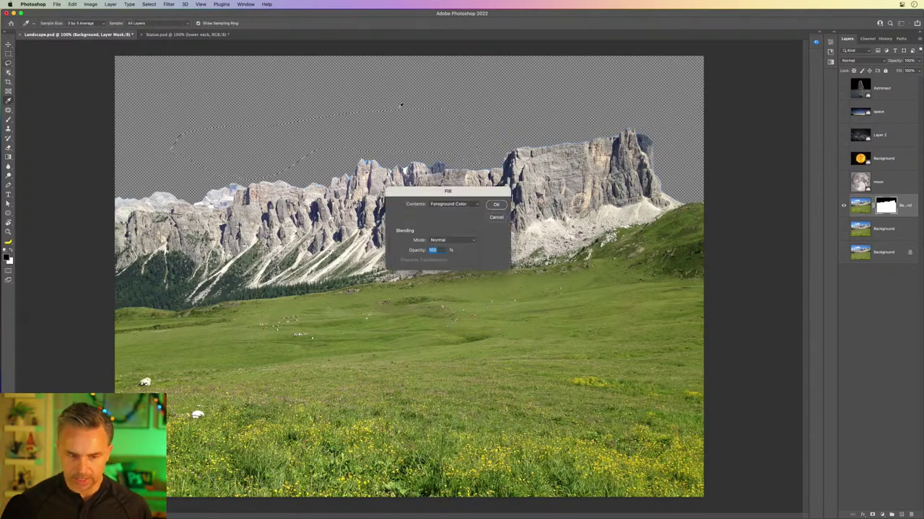
click(495, 205)
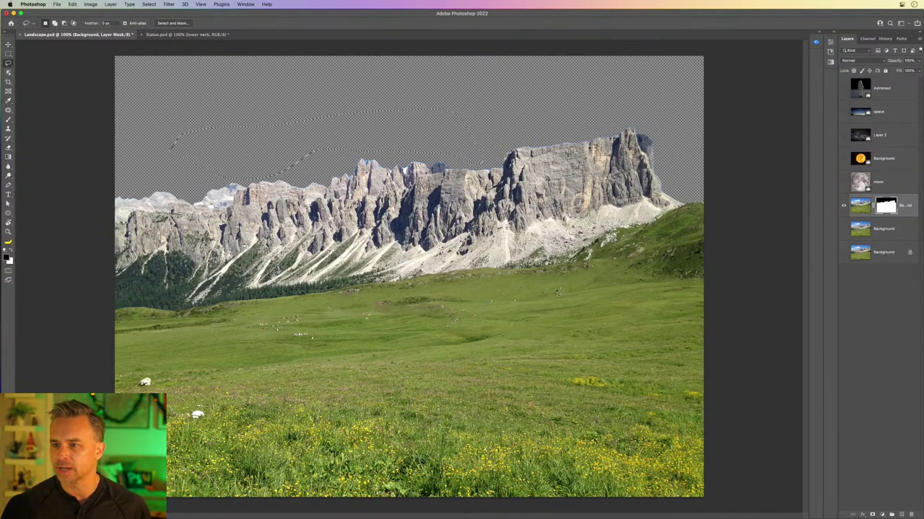
key(super+d)
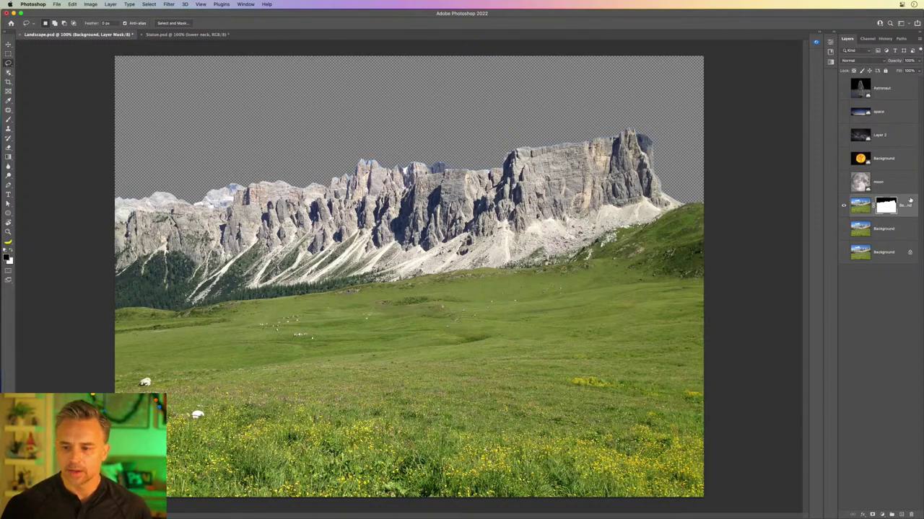
- Open the masked layer in Select and Mask and choose the Refine Edge Brush for the ridge line
double_click(888, 207)
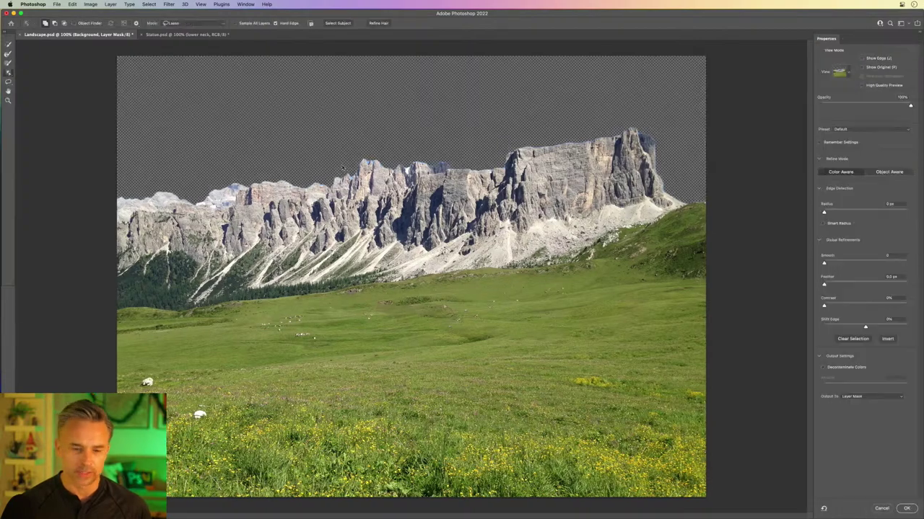
key(super+plus)
mouse_move(342, 167)
mouse_down()
mouse_move(542, 350)
mouse_move(620, 404)
mouse_move(617, 397)
mouse_up()
click(8, 54)
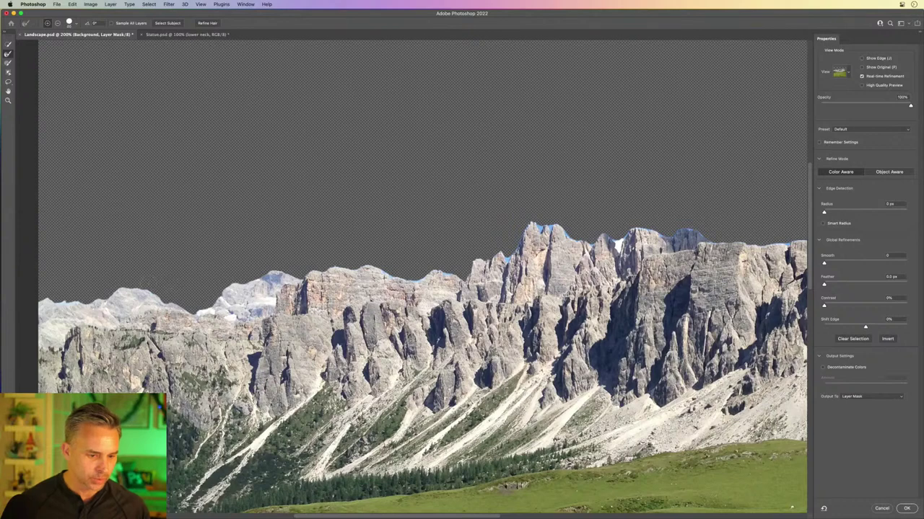
- Refine the mask edge along the skyline from the central peaks to the tall summit using a small Refine Edge Brush
drag(251, 287, 229, 295)
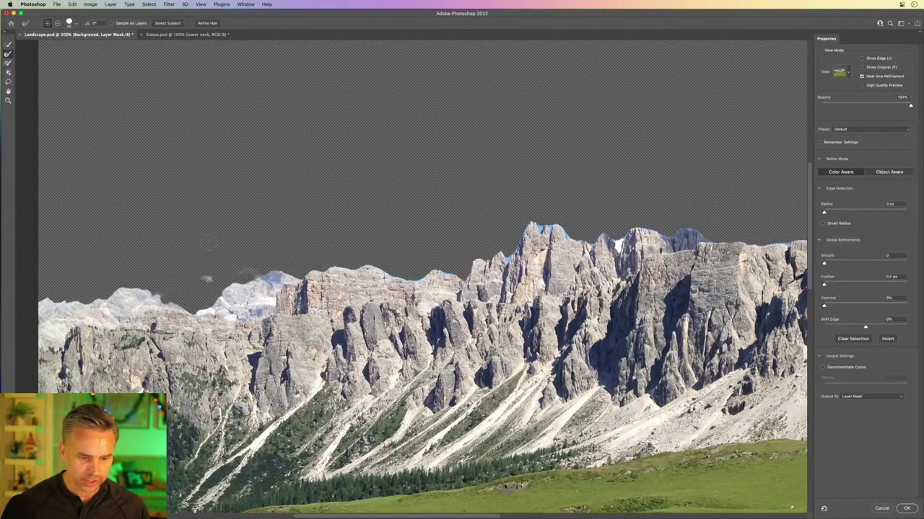
key(super+z)
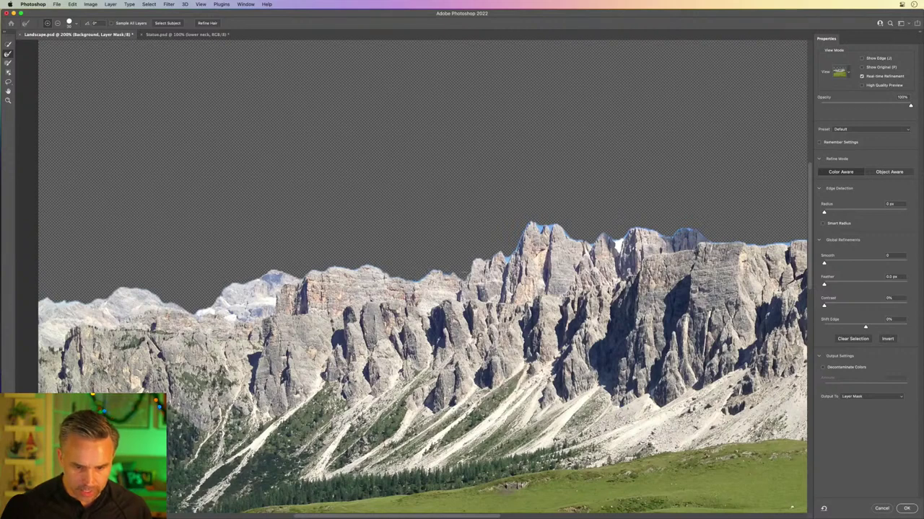
drag(464, 275, 476, 254)
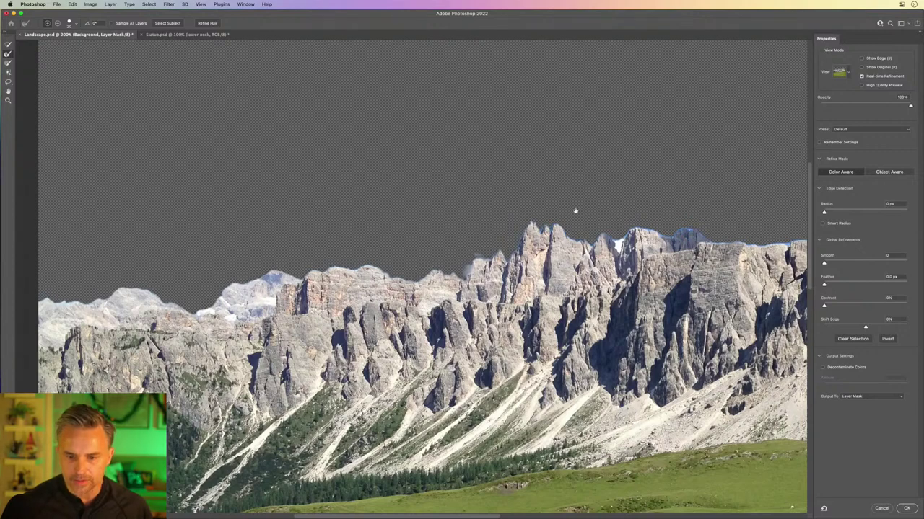
drag(575, 210, 402, 238)
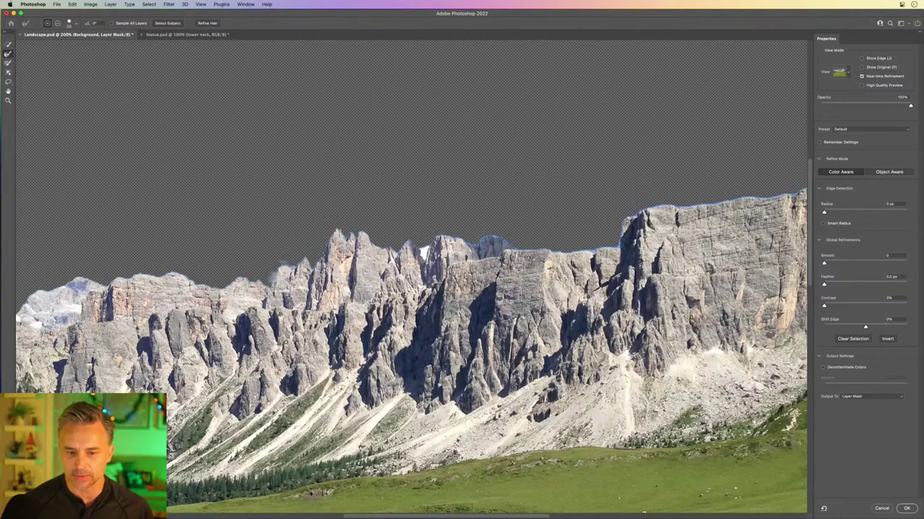
drag(526, 243, 382, 243)
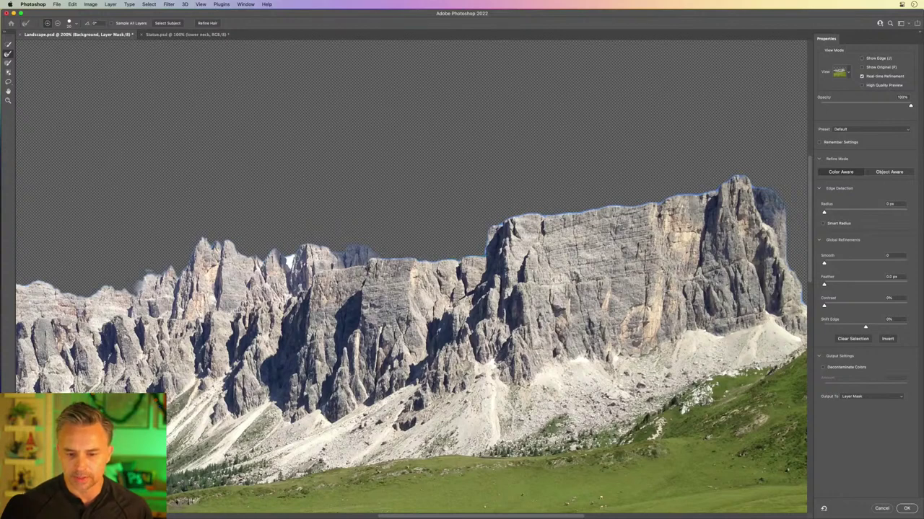
drag(464, 222, 397, 226)
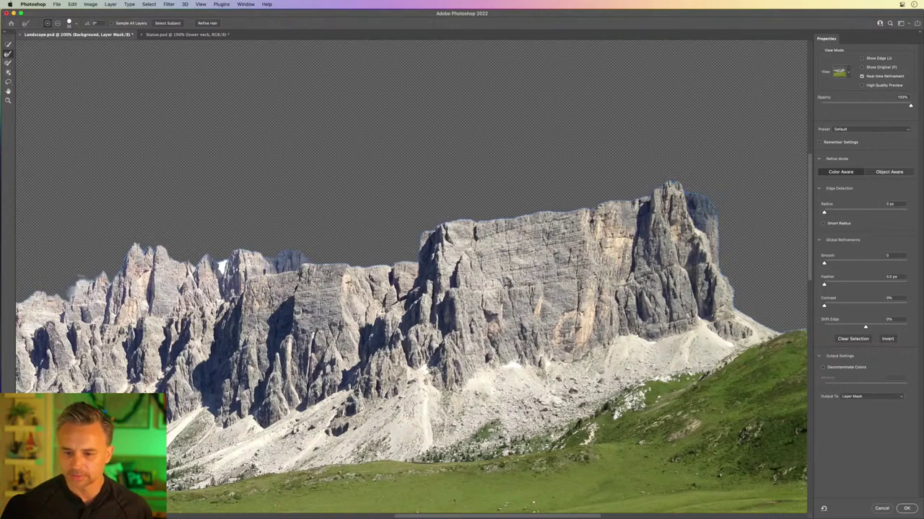
- Check the refined mask edge along the whole skyline and apply the Select and Mask result to the layer mask
scroll(585, 237, right, 3)
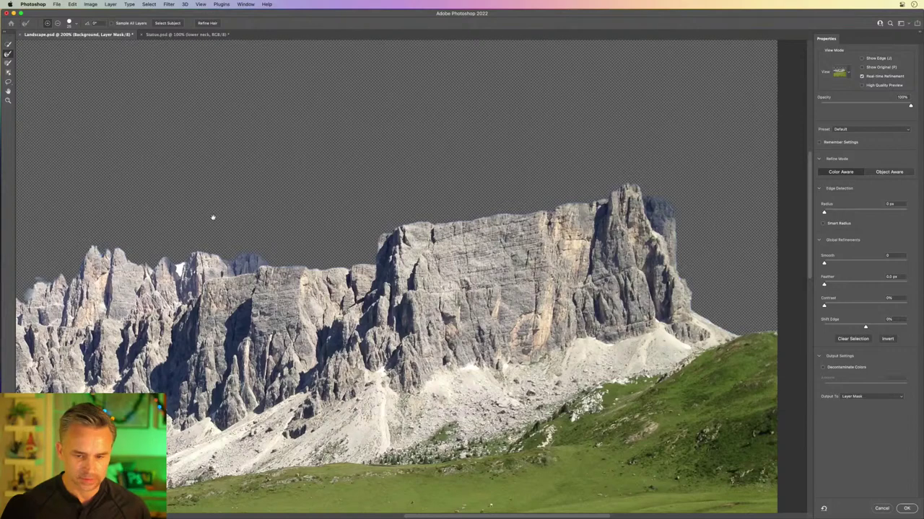
drag(213, 217, 565, 192)
drag(231, 205, 457, 128)
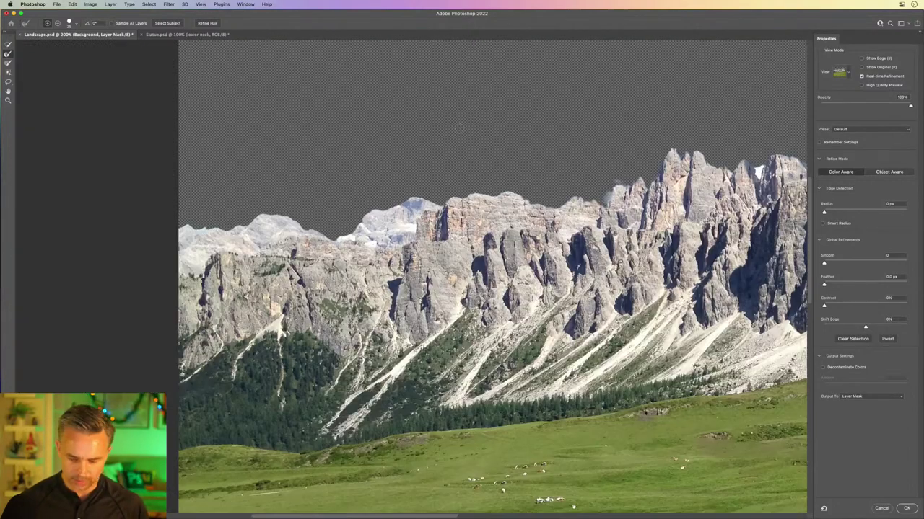
key(super+minus)
key(super+minus)
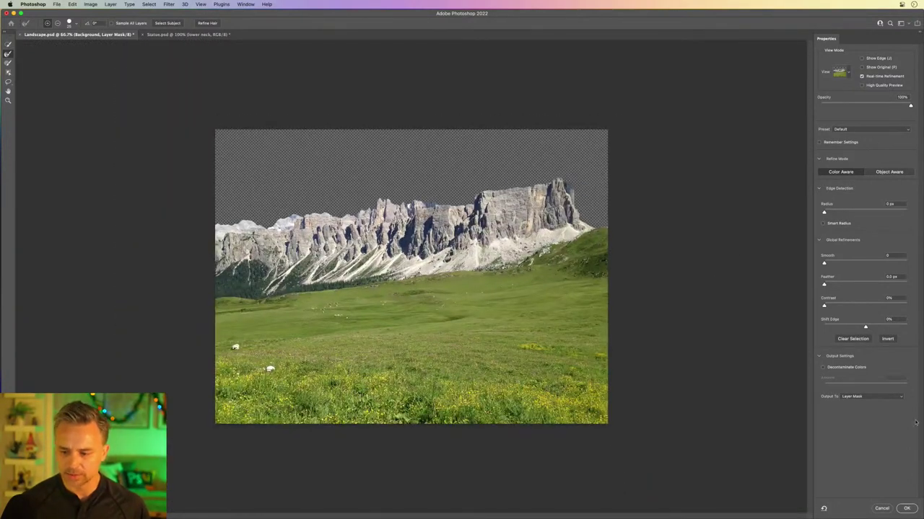
click(903, 508)
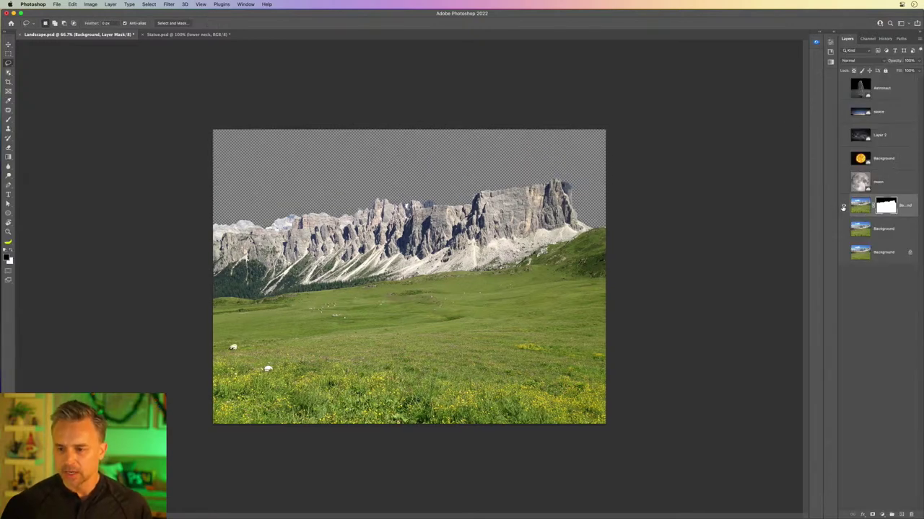
- Hide the masked layer, show the unmasked Background copy below it, and open Sky Replacement with the dialog clear of the photo
click(840, 207)
click(844, 229)
click(877, 232)
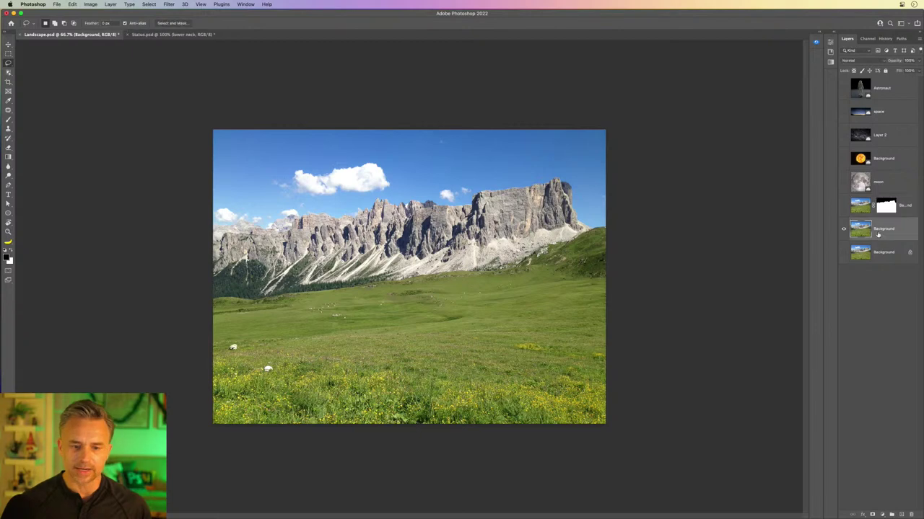
click(72, 3)
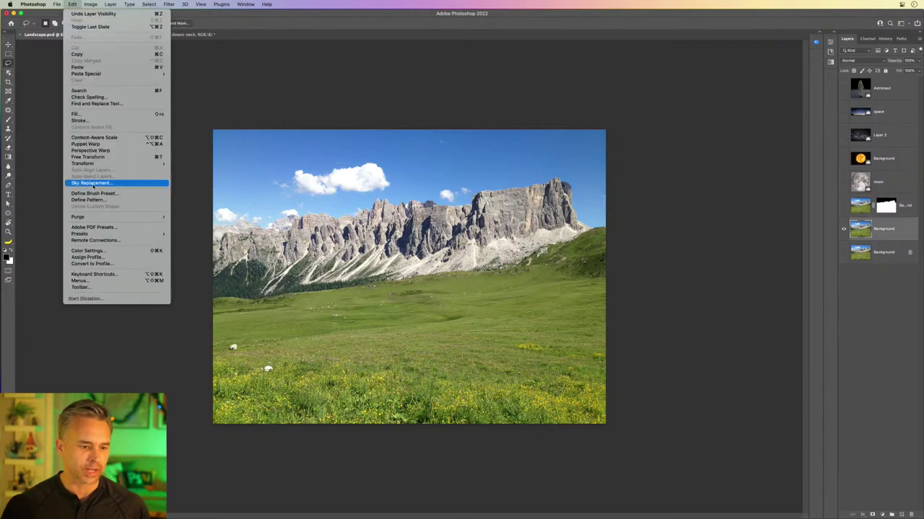
click(93, 184)
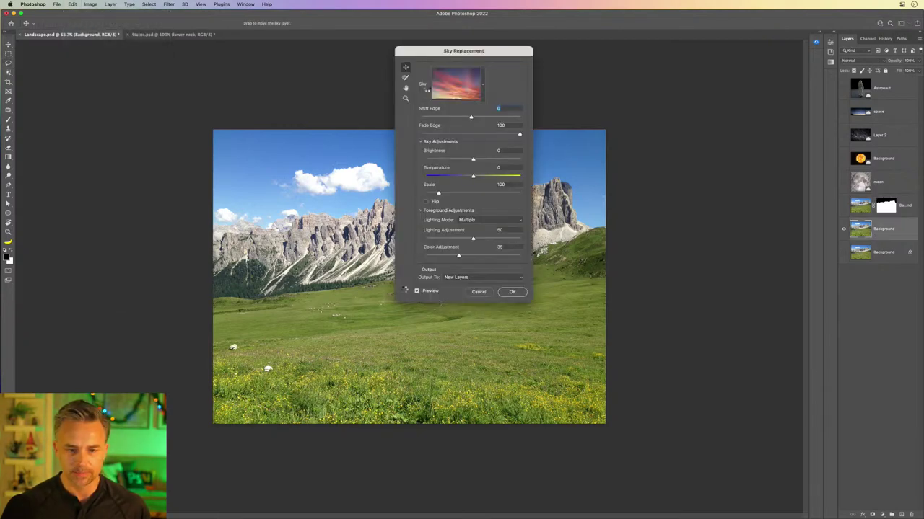
drag(439, 52, 630, 84)
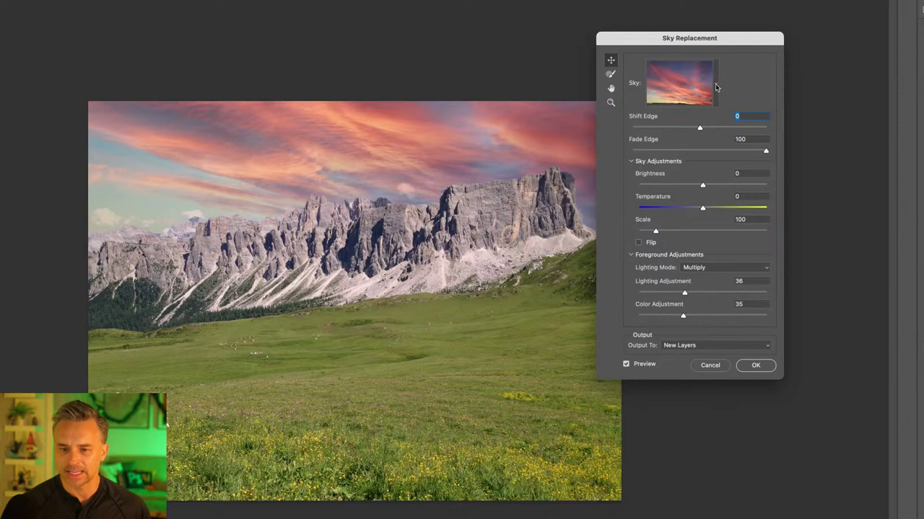
- Browse the sky presets, preview the orange sunset clouds, and open Adobe's Download Free Skies page in the browser
click(715, 84)
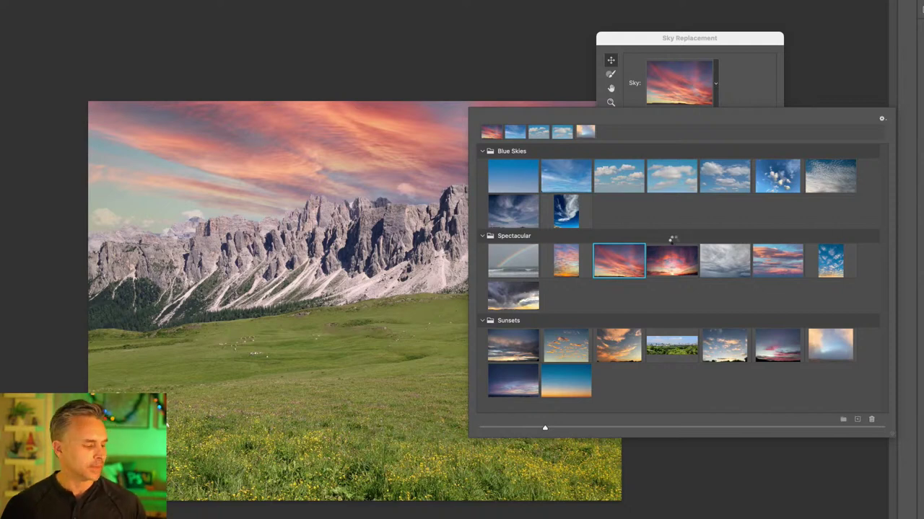
key(Down)
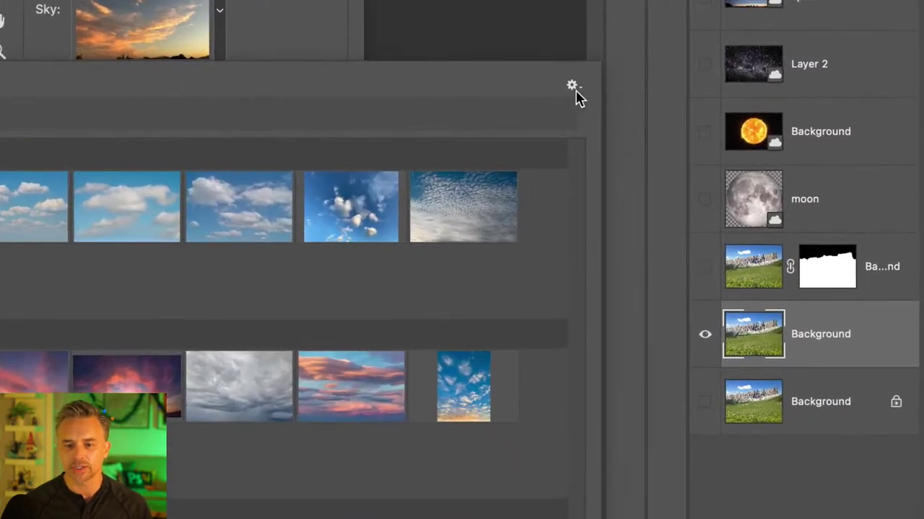
click(752, 120)
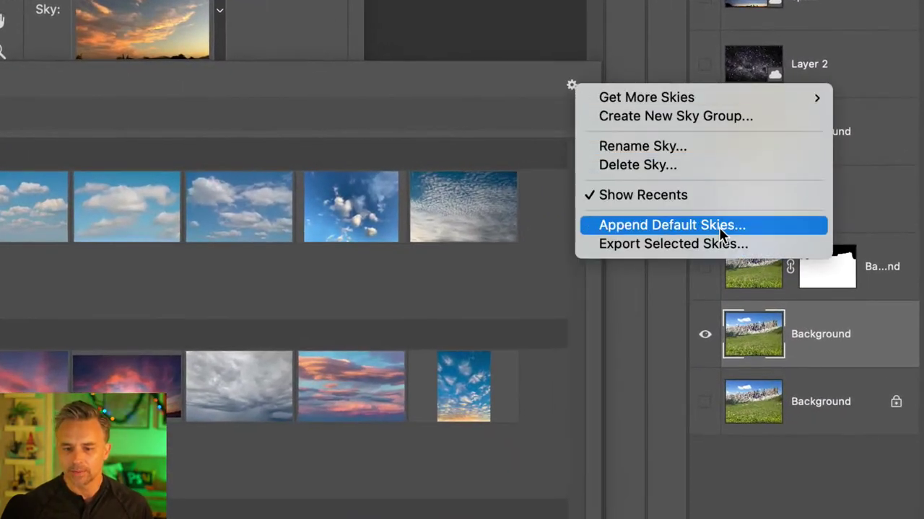
mouse_move(690, 104)
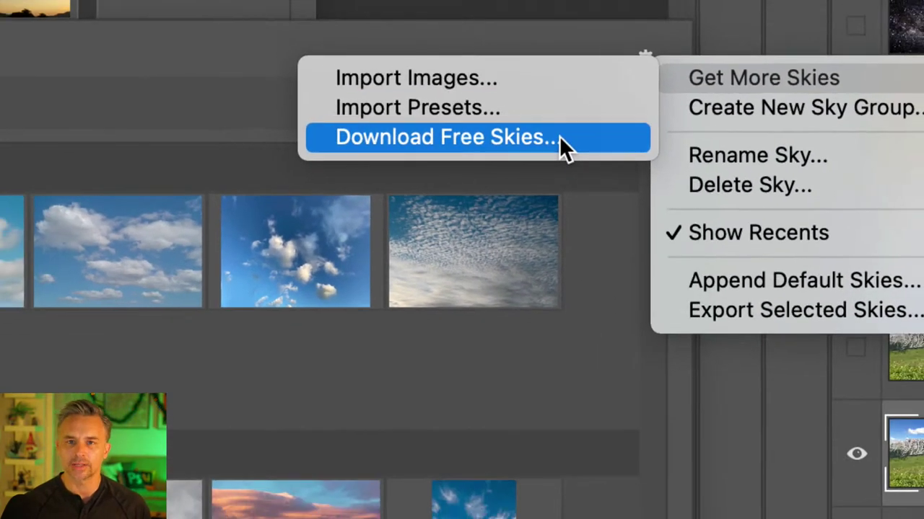
click(559, 136)
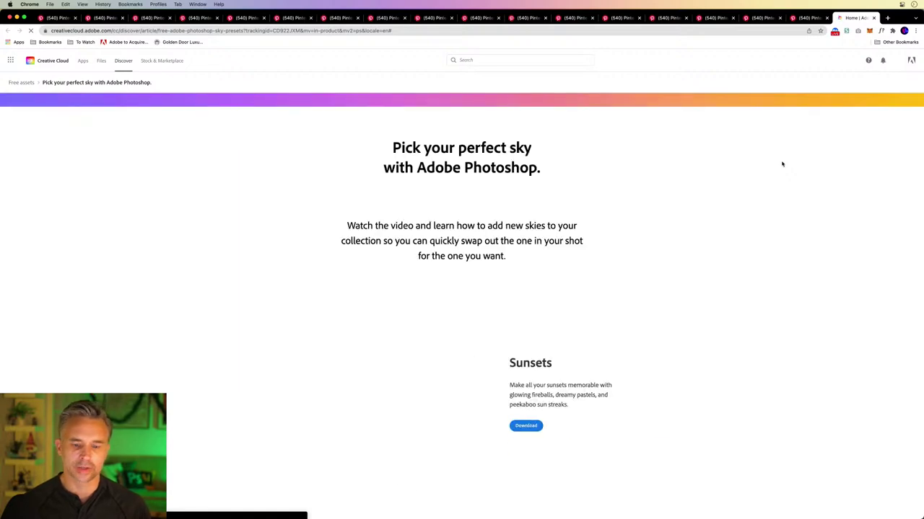
- Find the Spectacular sky pack on the free skies page and download it
scroll(374, 238, down, 10)
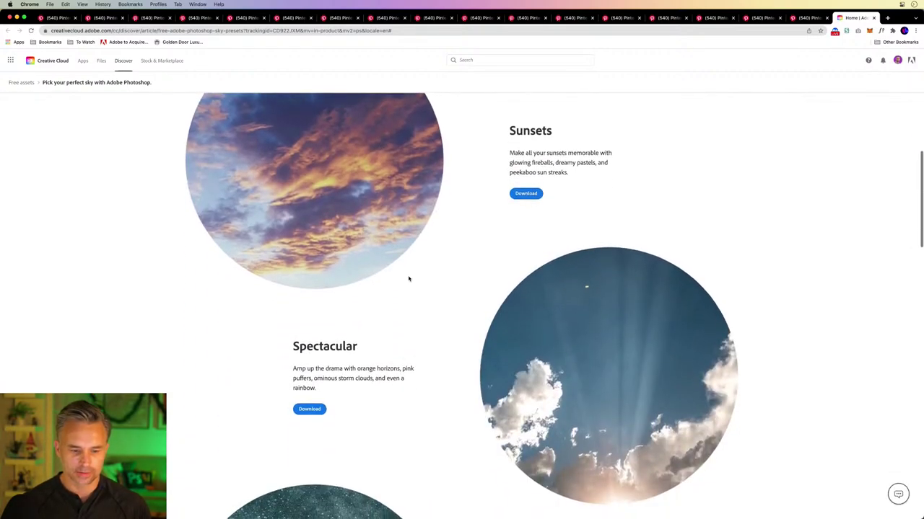
scroll(424, 281, down, 1)
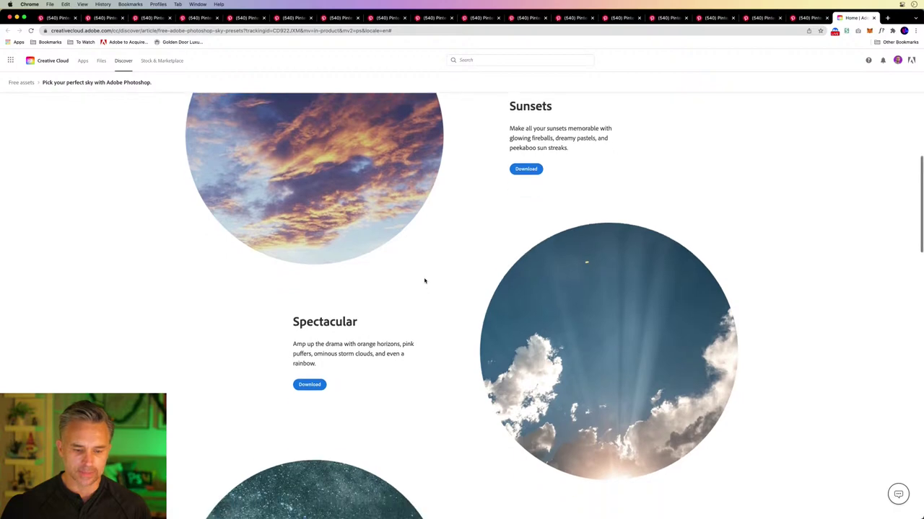
click(308, 366)
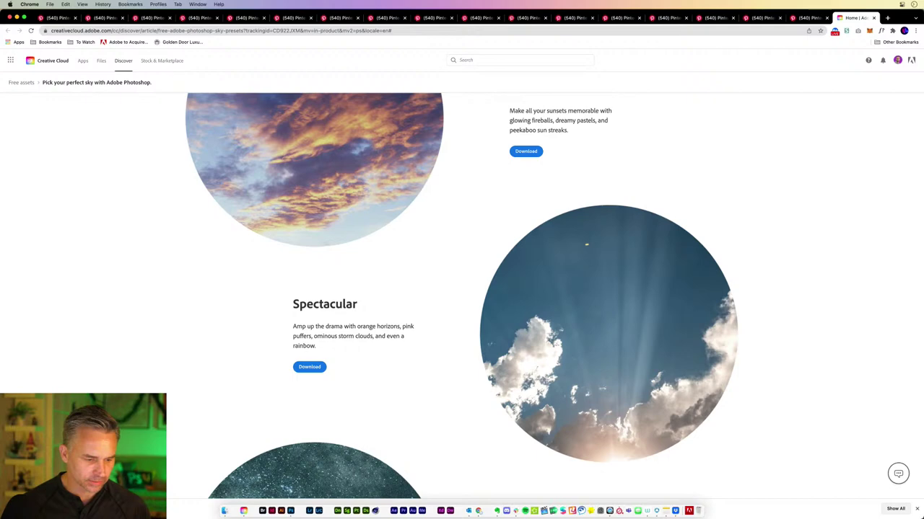
- Try to load Spectacular_Pack_1.sky from the Downloads folder into Photoshop's Sky Replacement dialog
click(223, 511)
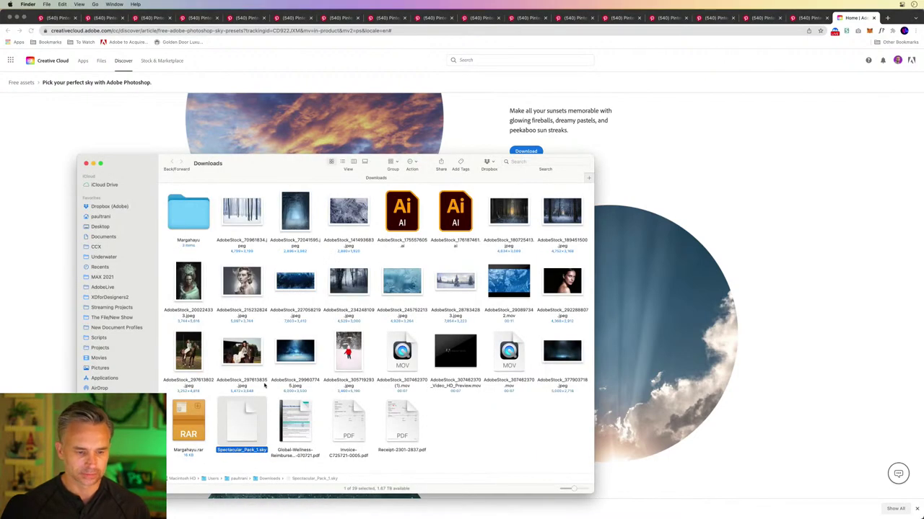
drag(150, 158, 60, 163)
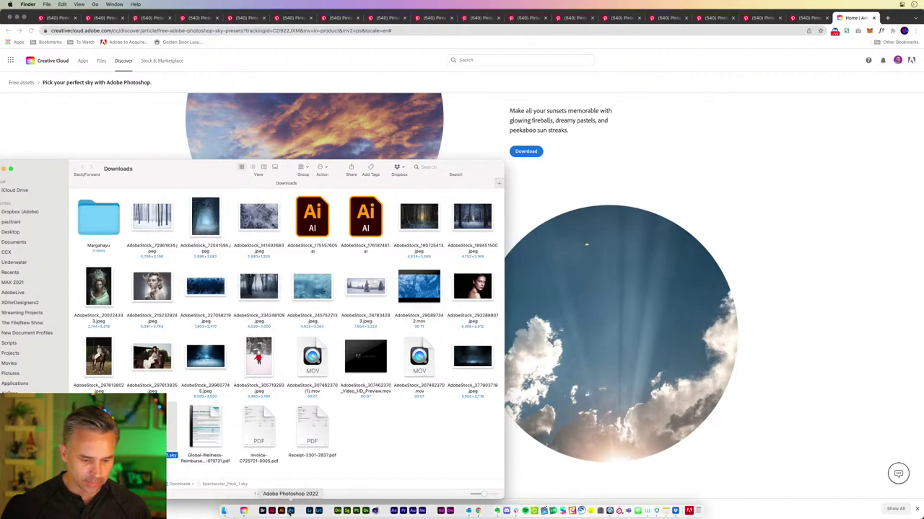
click(290, 511)
drag(621, 80, 707, 86)
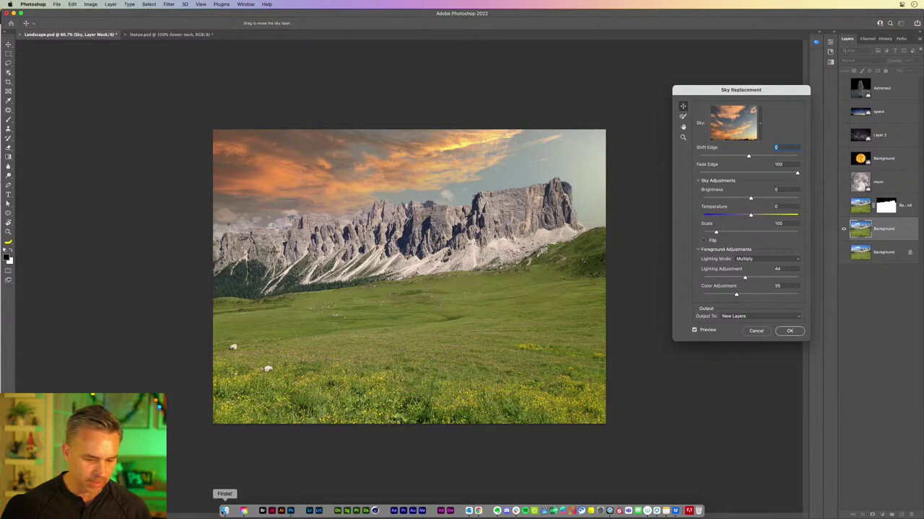
click(224, 511)
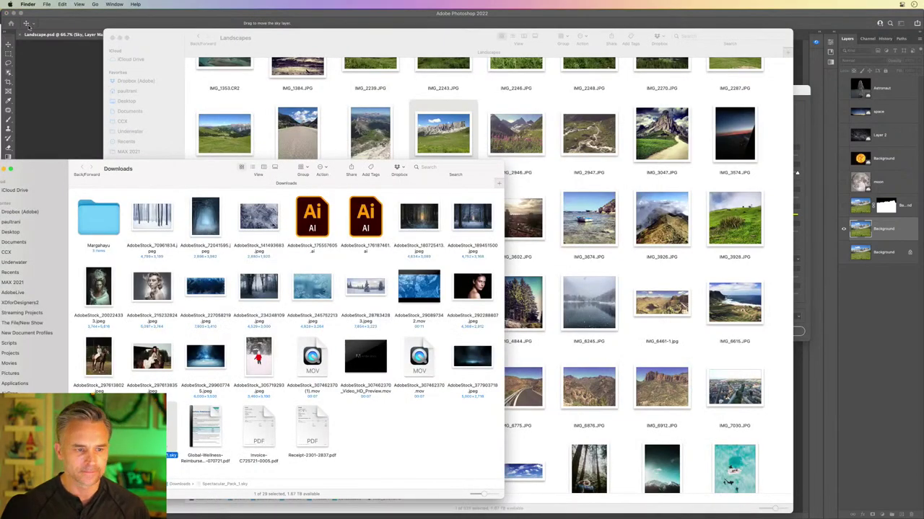
click(108, 38)
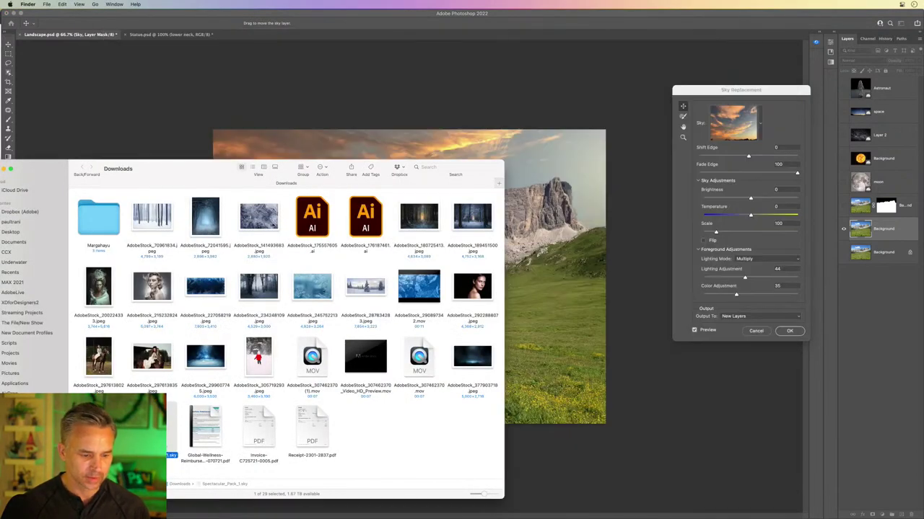
drag(152, 427, 739, 117)
click(761, 121)
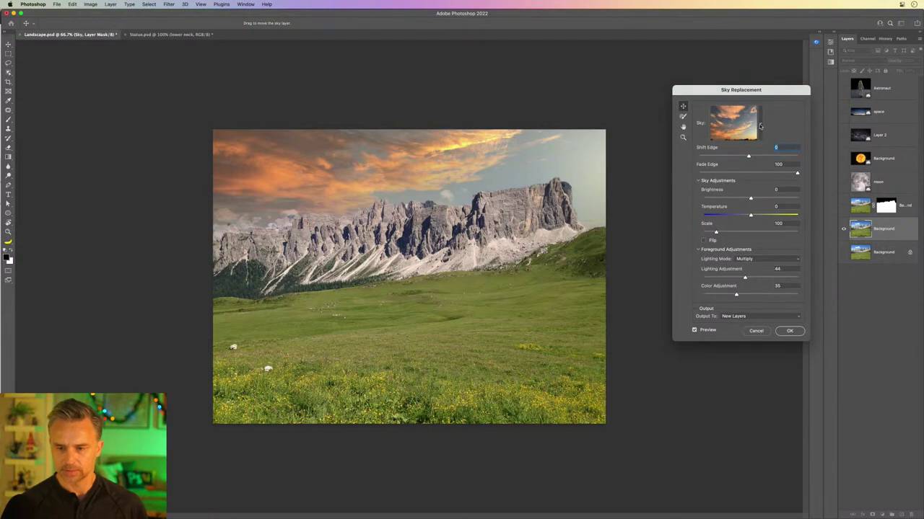
- Choose the pink-and-blue banded cloud sky from the Spectacular presets and apply the sky replacement as New Layers
click(760, 127)
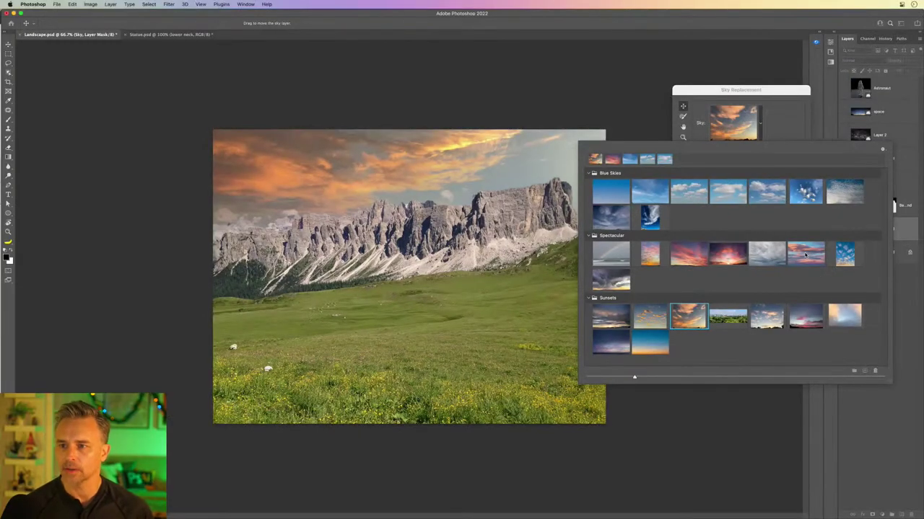
click(805, 254)
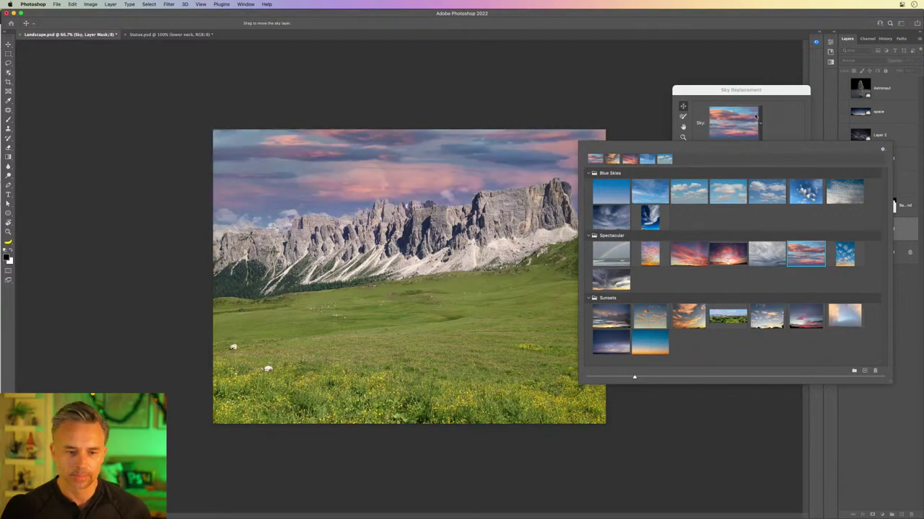
click(779, 130)
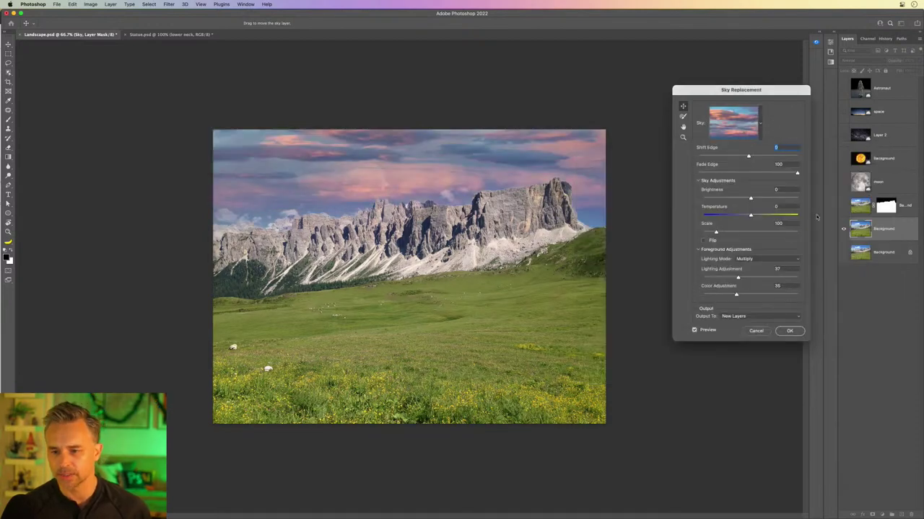
click(790, 331)
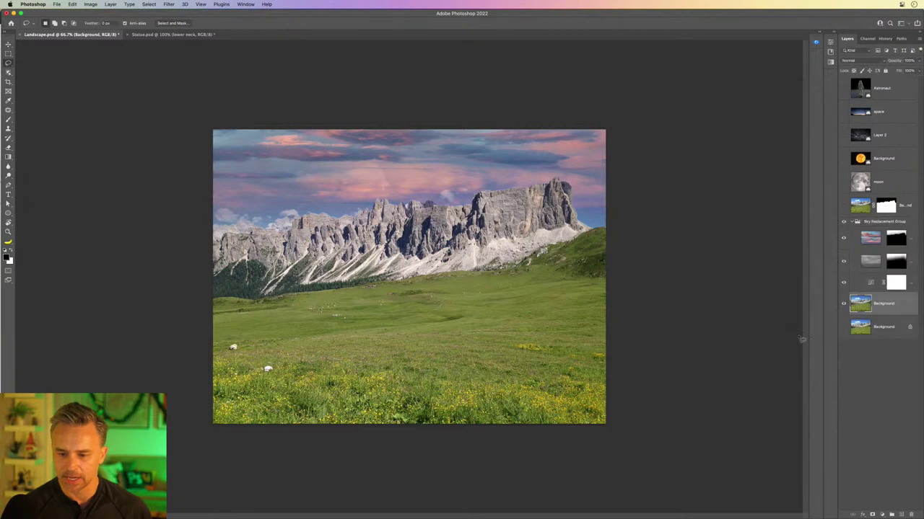
- Compare the photo with and without the Sky Replacement Group, expand the group to inspect its masks, and temporarily hide the Background copy
click(8, 45)
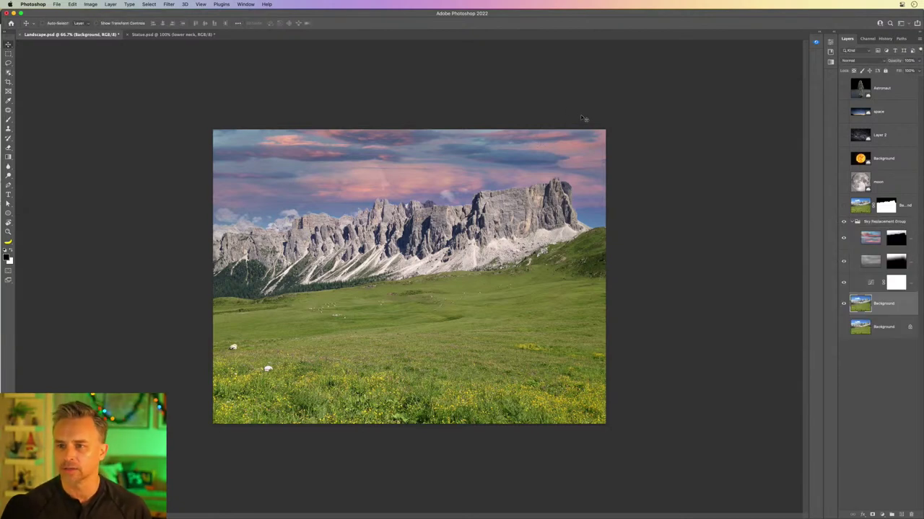
click(851, 222)
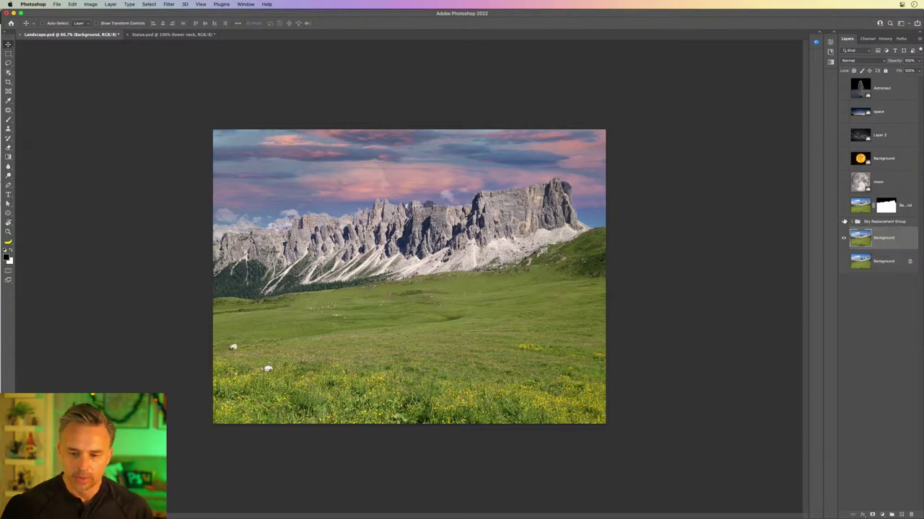
click(844, 222)
click(843, 222)
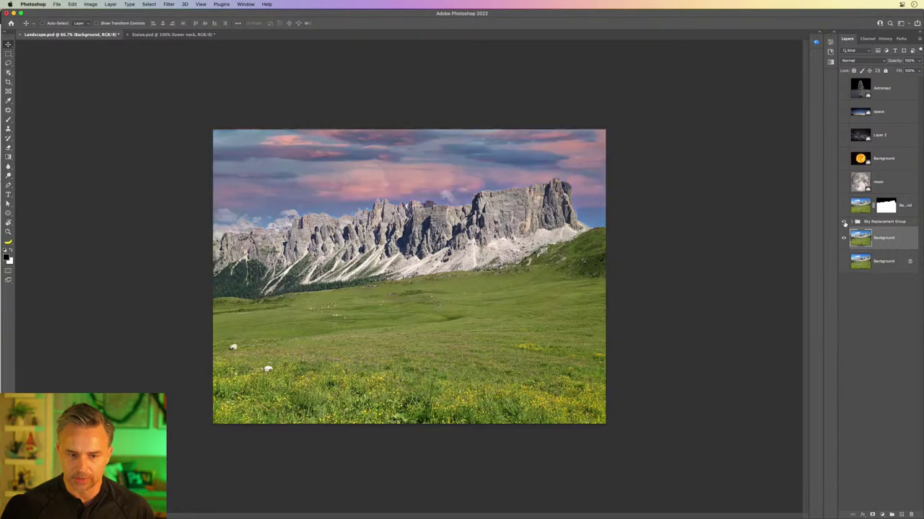
click(851, 222)
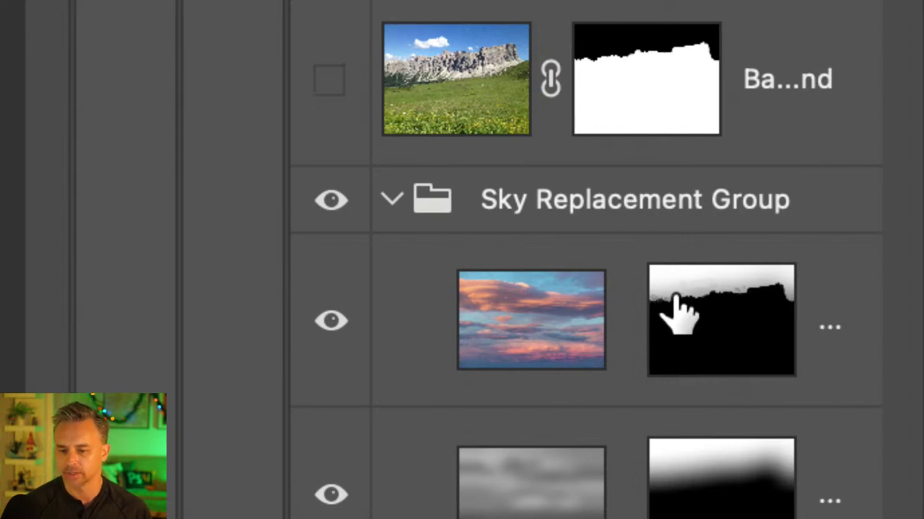
scroll(675, 296, up, 2)
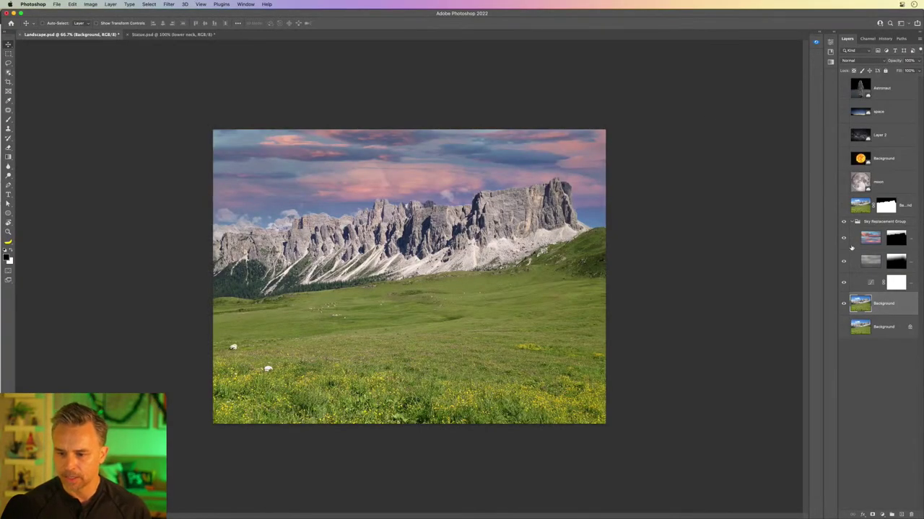
click(843, 305)
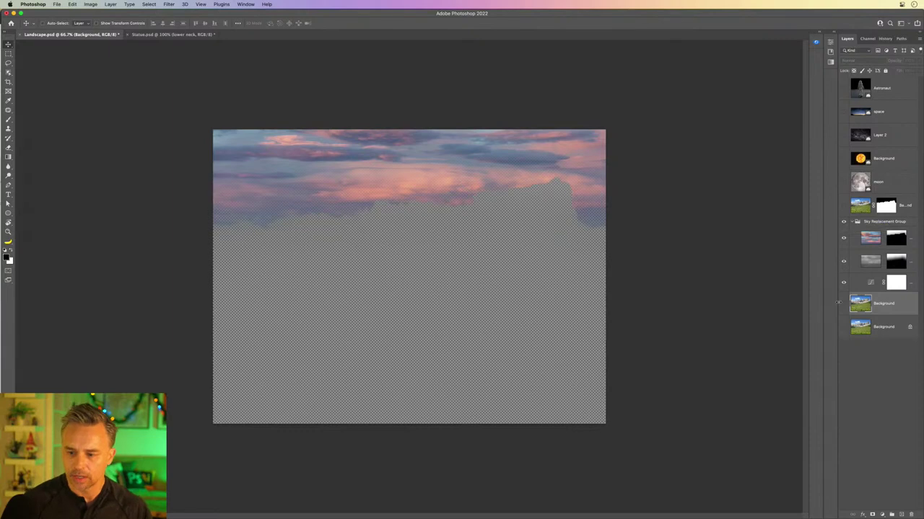
click(843, 304)
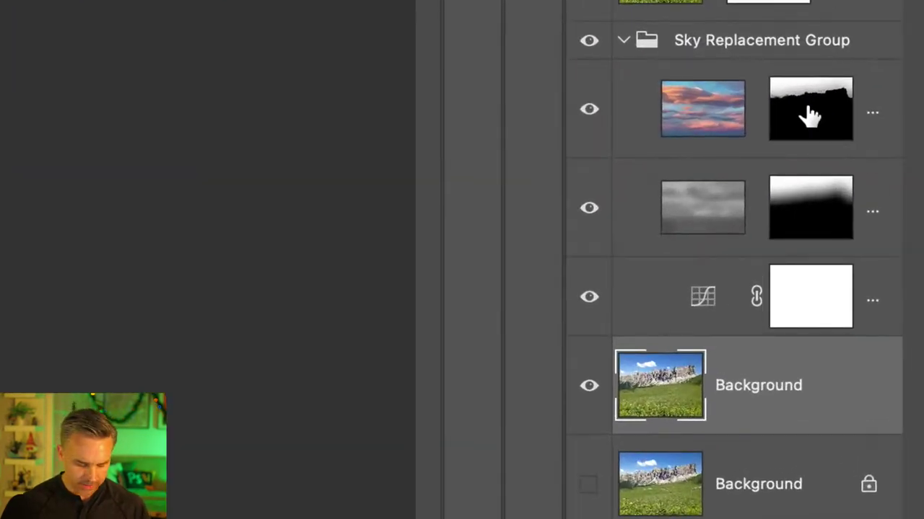
- Copy the replacement sky layer's mask onto the unlocked Background copy and hide the Sky Replacement Group
drag(809, 116, 779, 392)
click(588, 40)
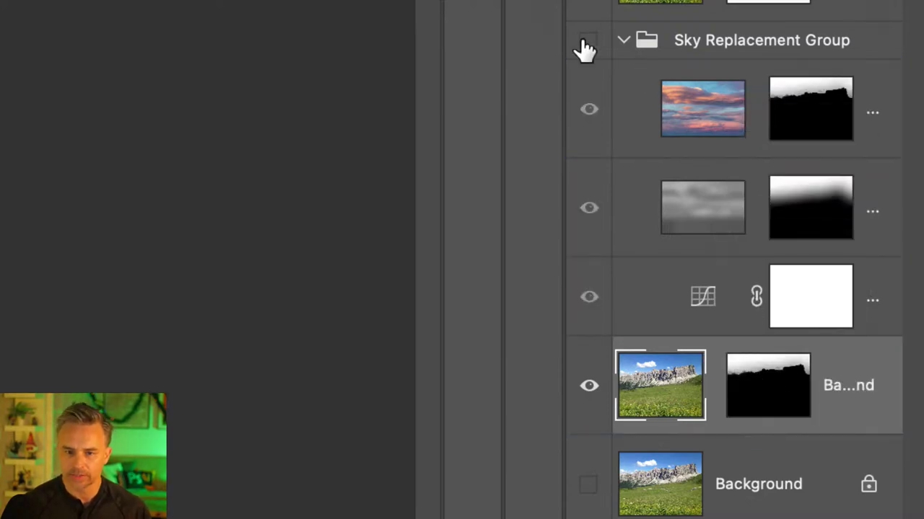
click(618, 43)
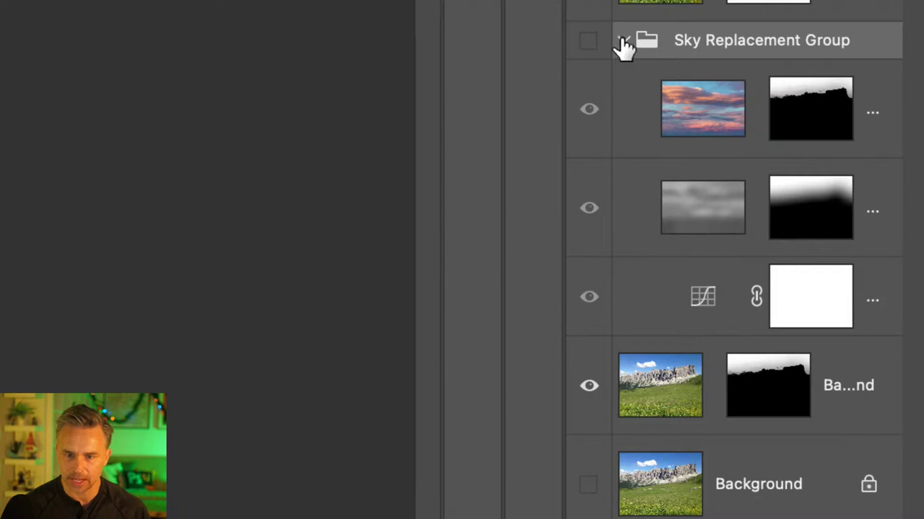
- Collapse the Sky Replacement Group and invert the mask on the Background copy below it so the landscape is kept
click(622, 41)
click(660, 117)
click(767, 117)
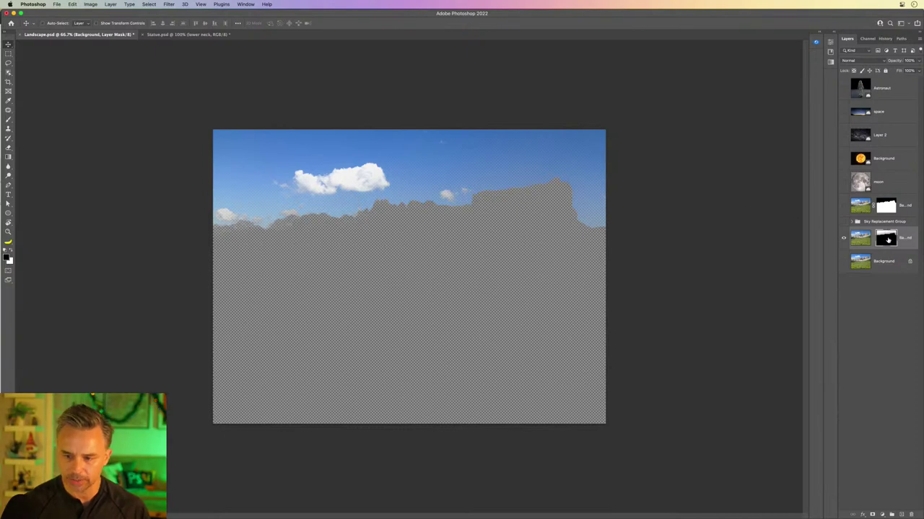
key(super+i)
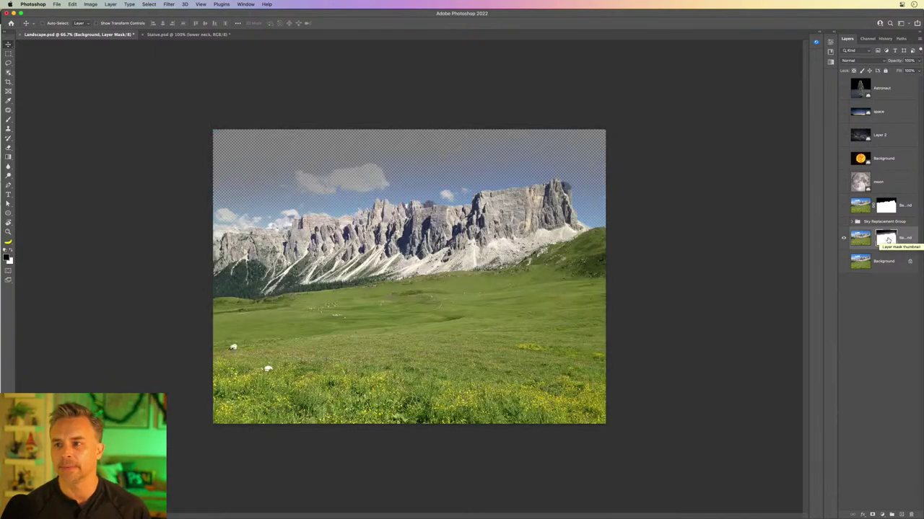
- Hide the Background copy below the Sky Replacement Group and show and select the masked Background copy above it instead
click(842, 237)
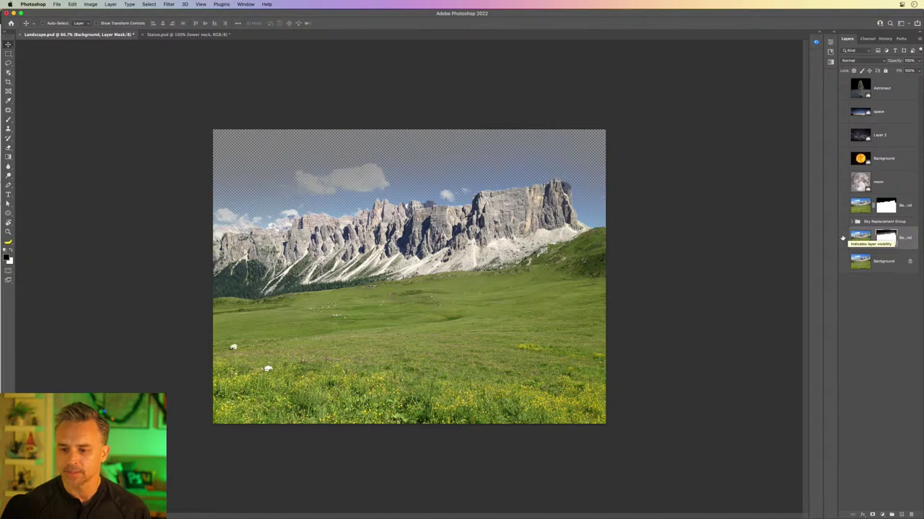
click(842, 206)
click(860, 205)
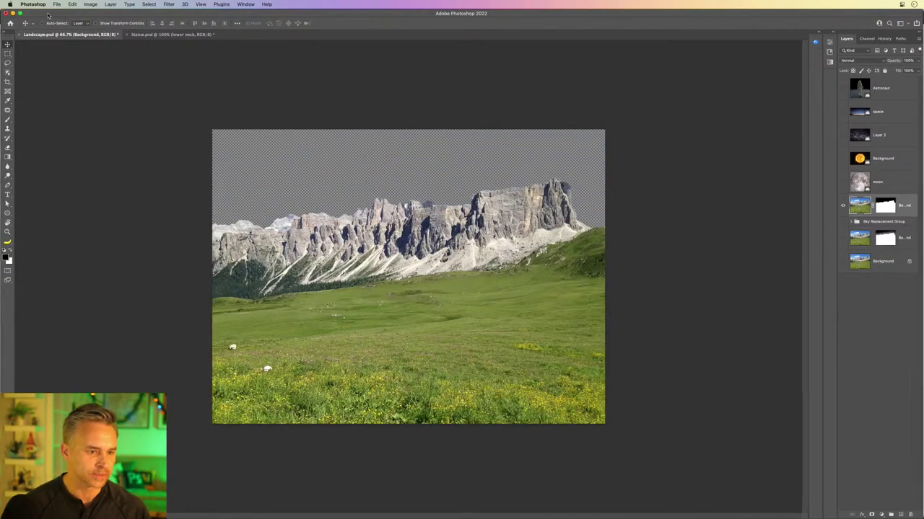
- Extend the canvas upward to a height of 4000 pixels, with the image anchored at the bottom center
click(101, 4)
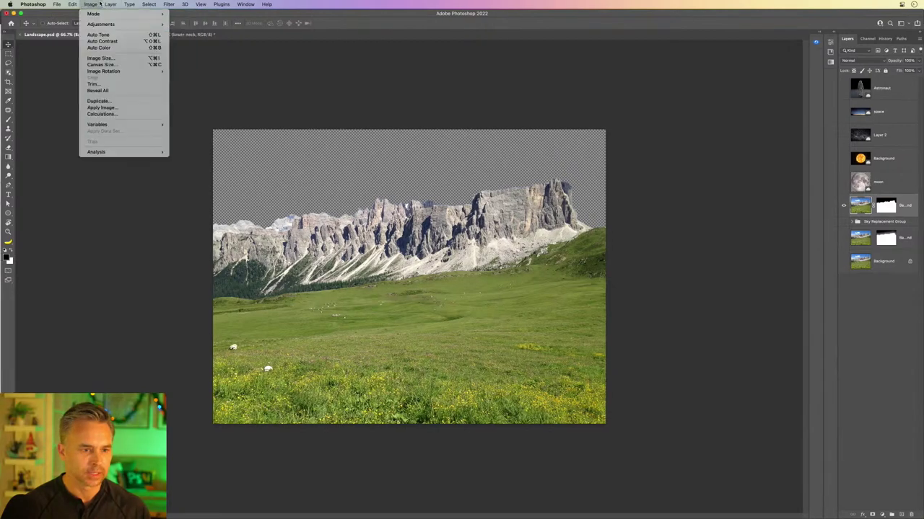
click(97, 4)
key(super+plus)
click(99, 5)
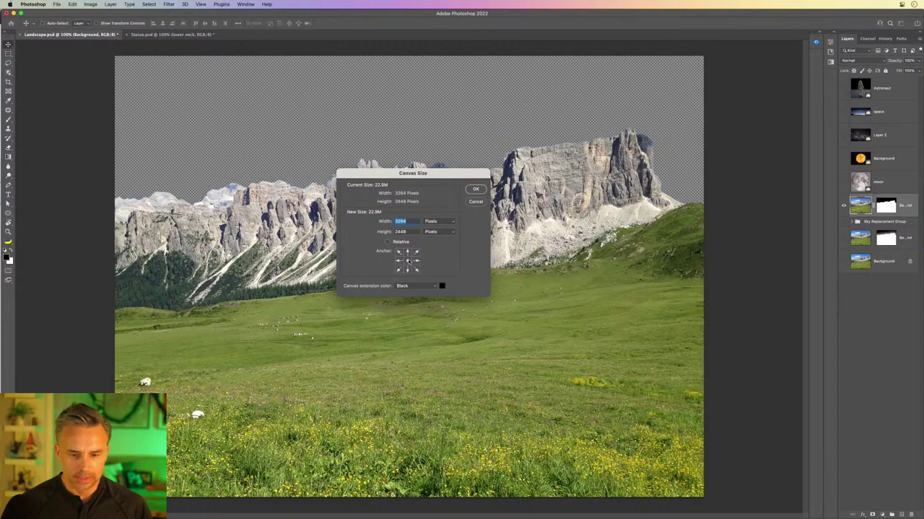
click(407, 270)
key(Tab)
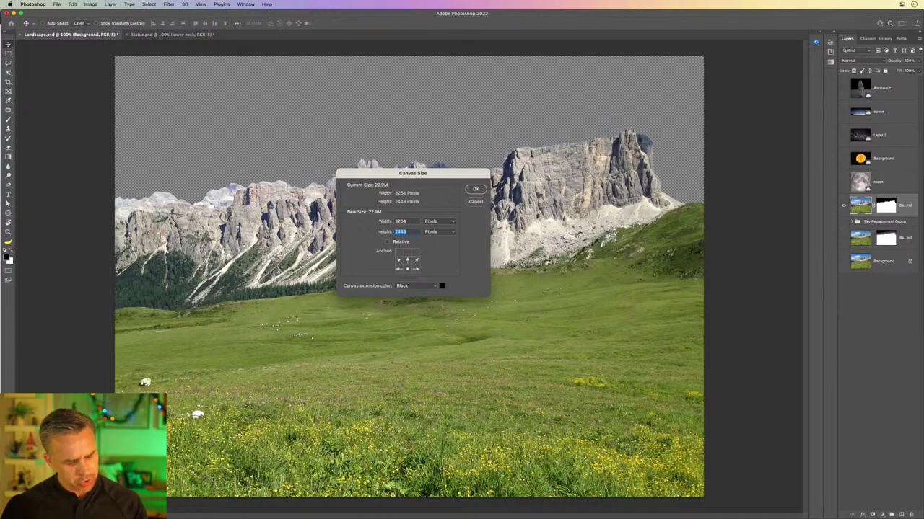
text(4000)
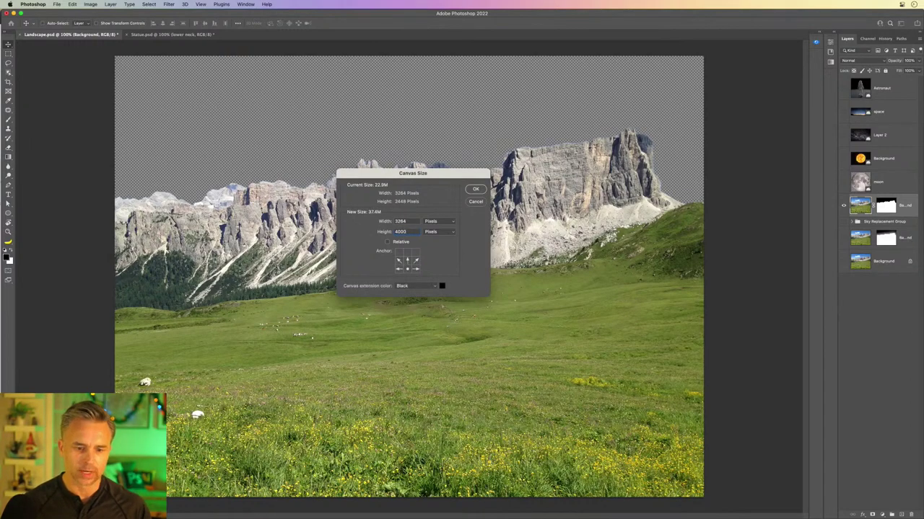
key(Return)
key(super+0)
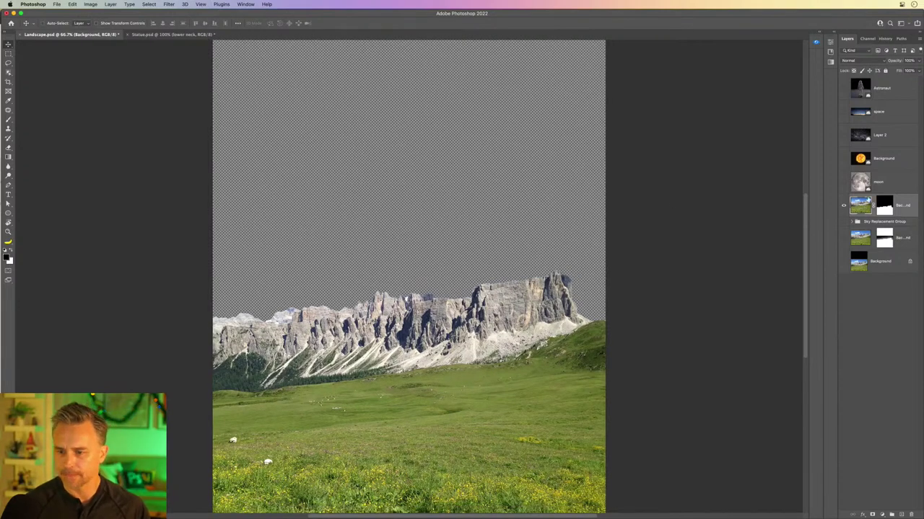
- Show and expand the Sky Replacement Group, duplicate its Sky layer above the group, and delete the duplicate's layer mask
click(842, 223)
click(852, 222)
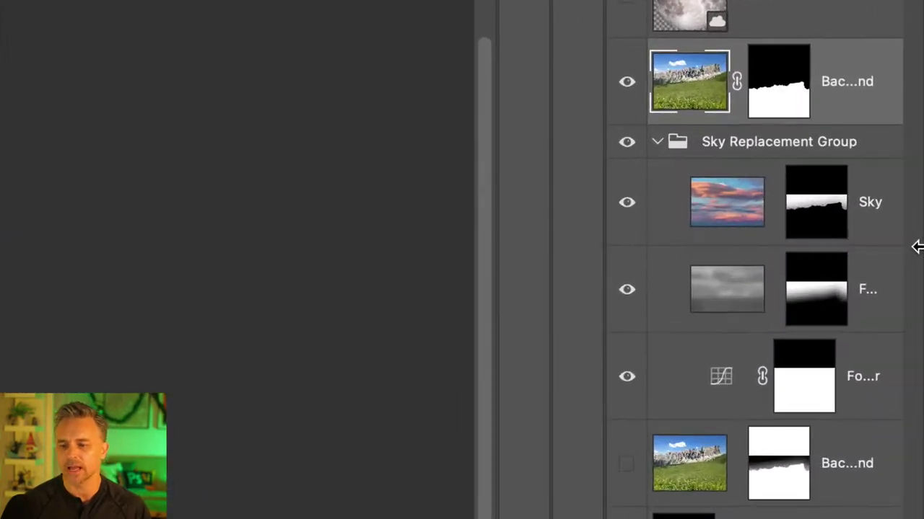
click(724, 208)
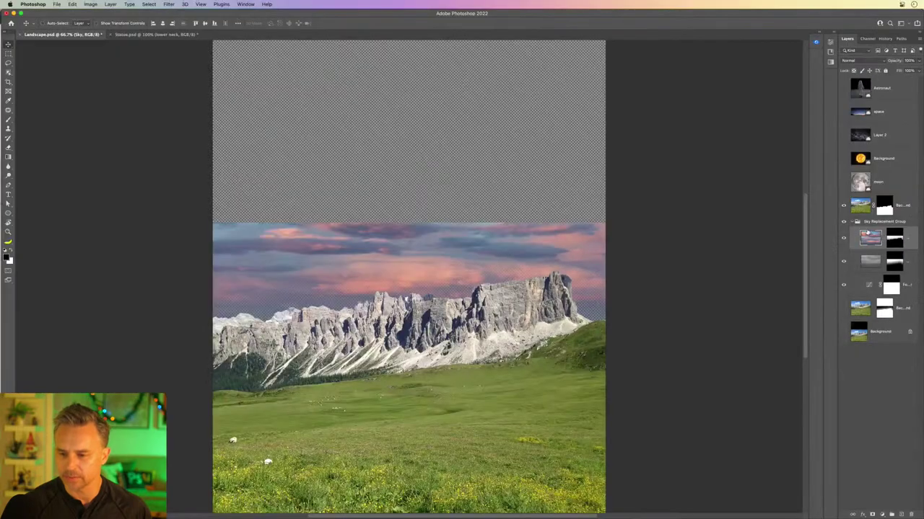
drag(871, 237, 873, 218)
right_click(884, 232)
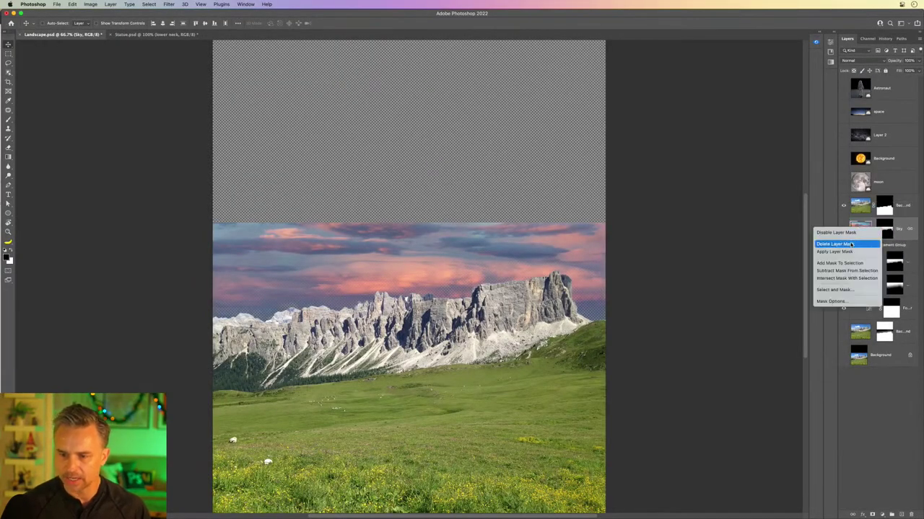
click(848, 244)
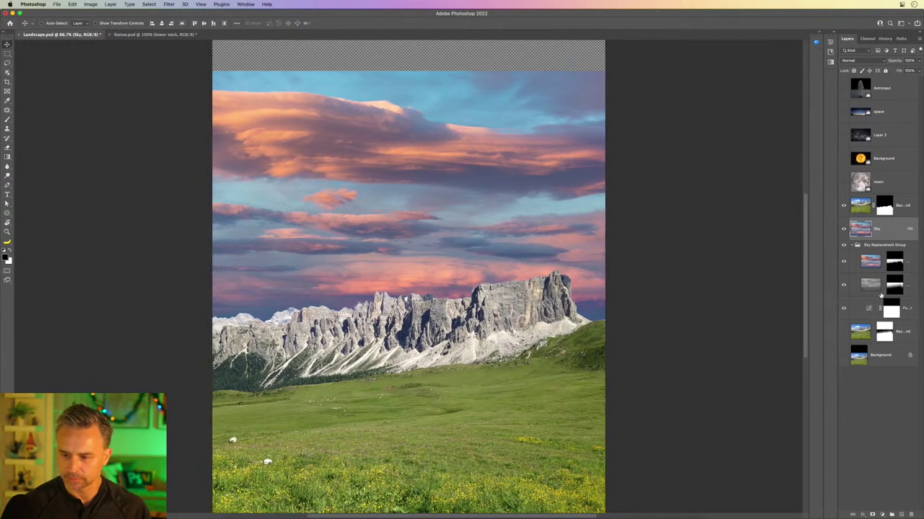
- Scale the duplicated Sky layer up to about 119% and reposition it to cover the whole empty area above the mountains
mouse_move(237, 171)
mouse_down()
mouse_move(256, 138)
mouse_move(232, 175)
mouse_up()
key(ctrl+t)
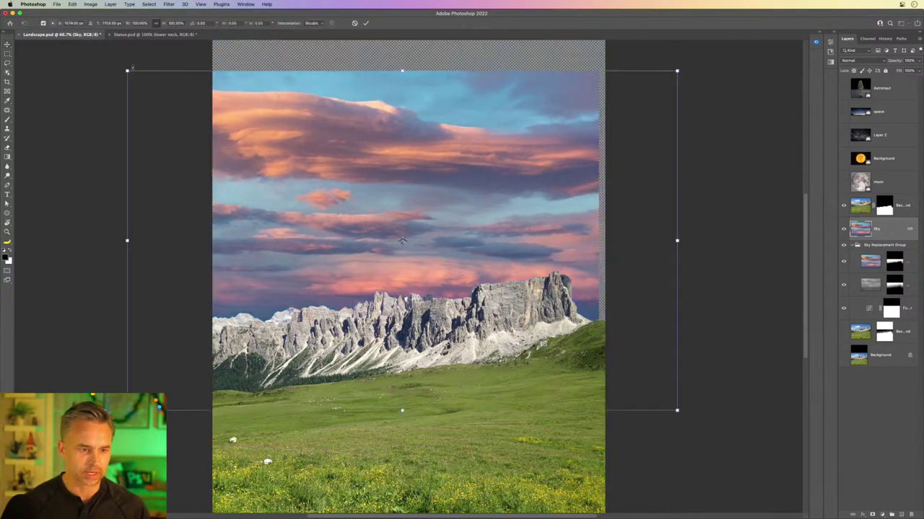
drag(127, 71, 10, 55)
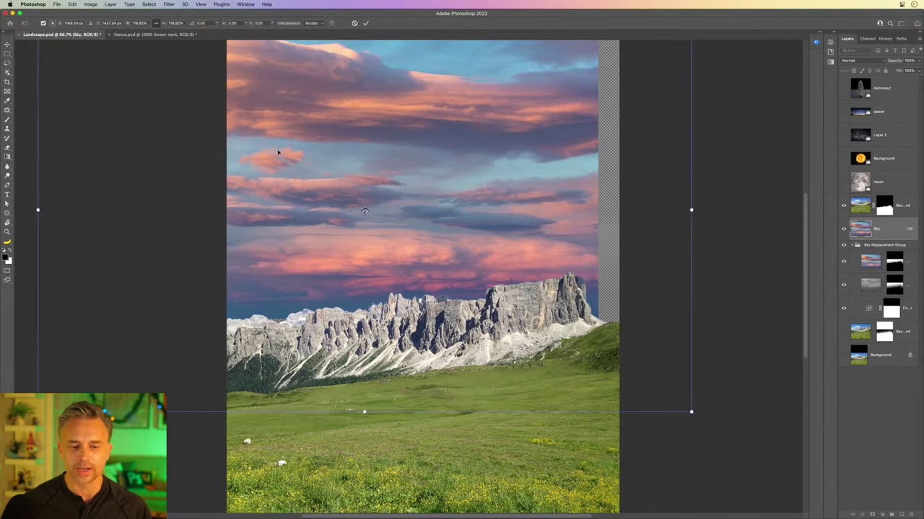
drag(278, 152, 296, 157)
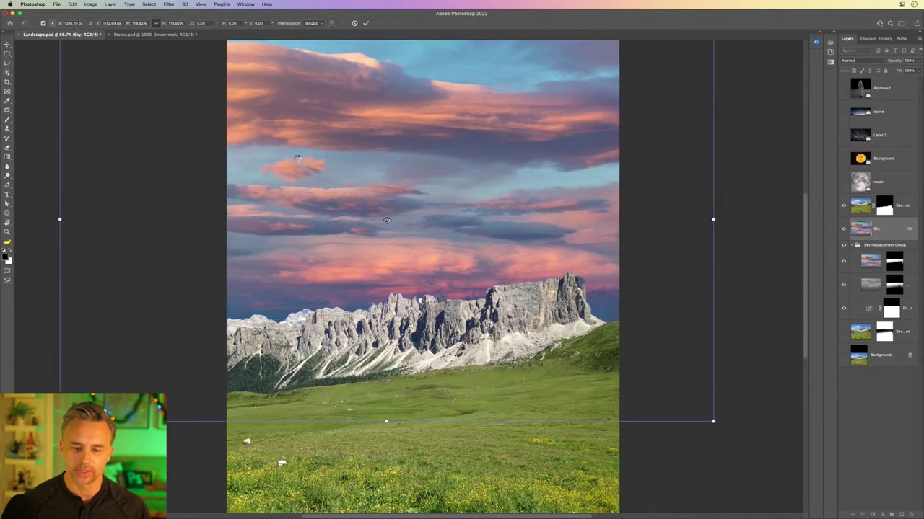
key(Return)
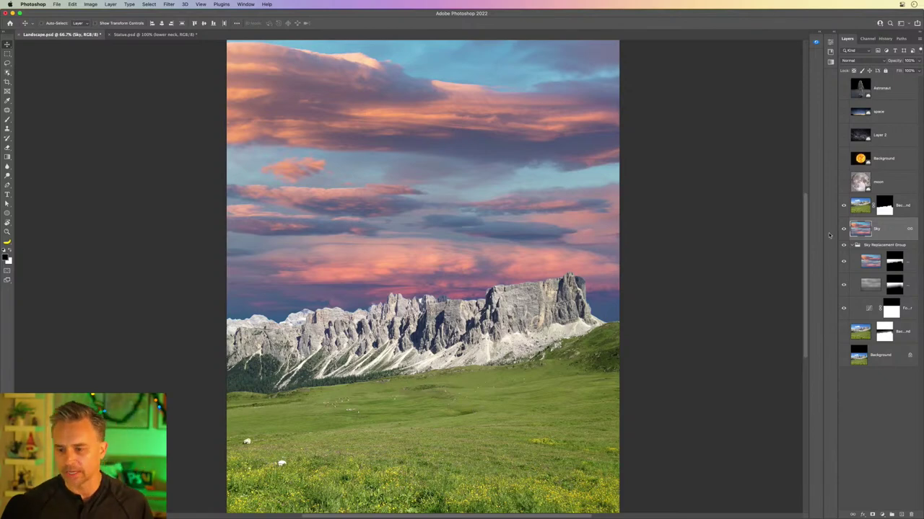
- Show the masked Background below the Sky Replacement Group and compare it with and without the Foreground Color adjustment
click(868, 284)
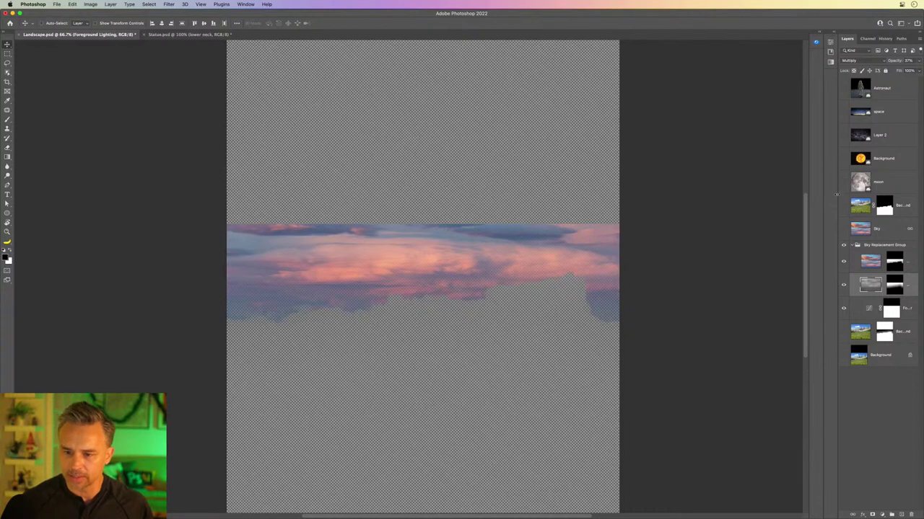
drag(836, 195, 761, 196)
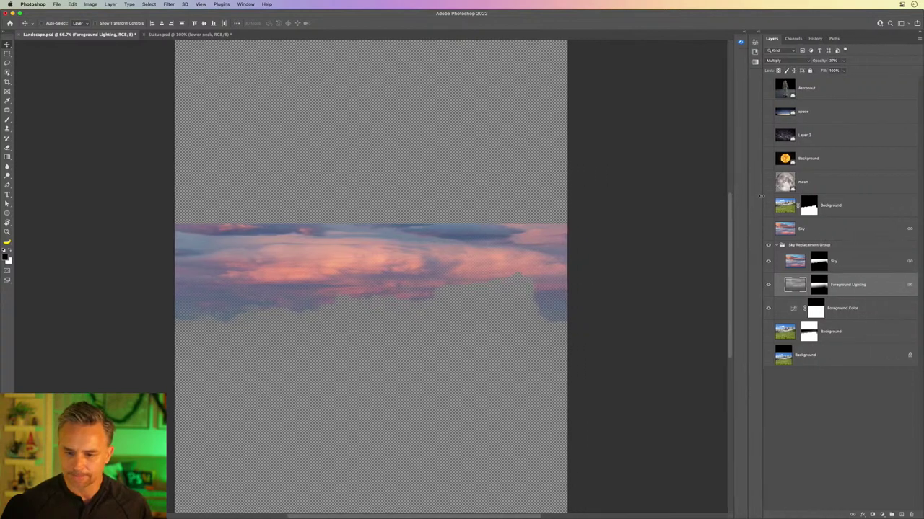
click(767, 332)
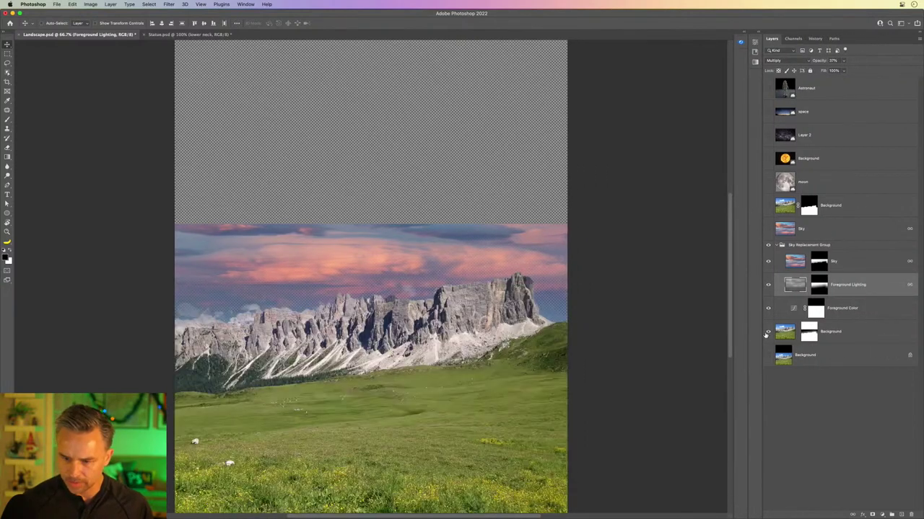
click(807, 335)
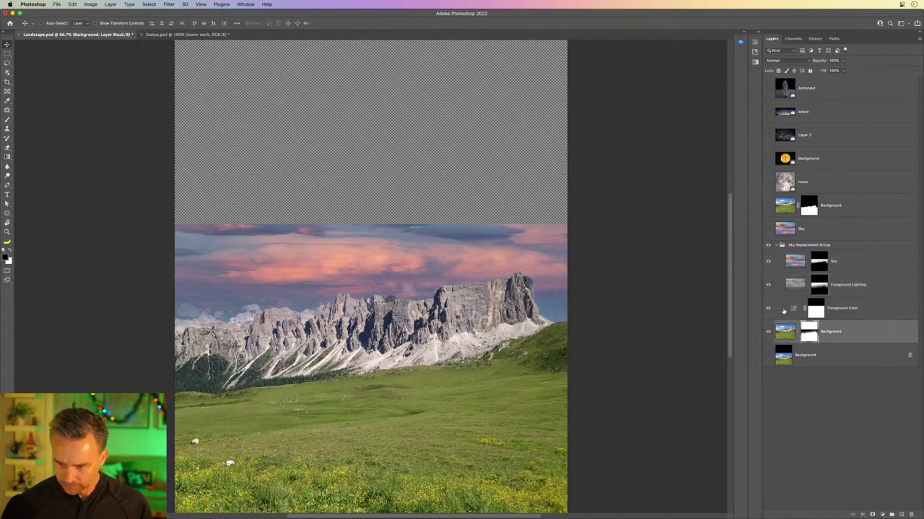
click(777, 309)
click(768, 309)
click(767, 309)
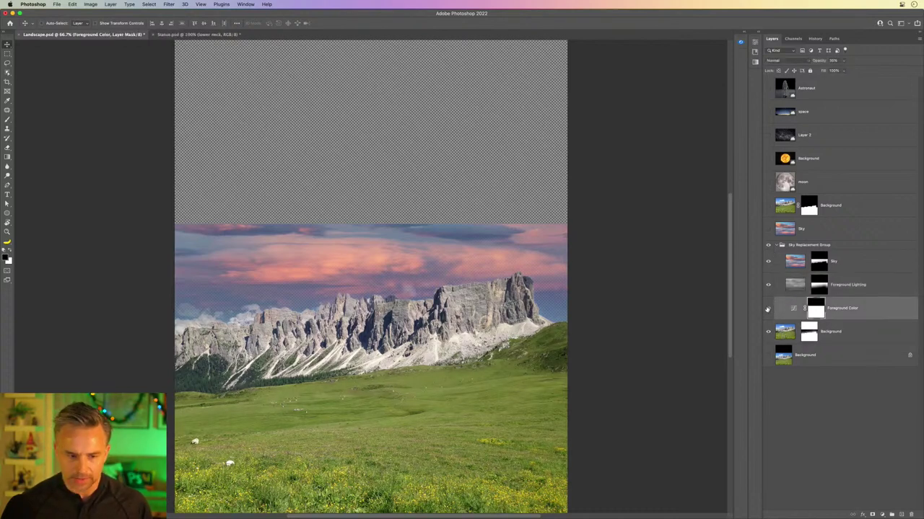
click(767, 310)
click(767, 310)
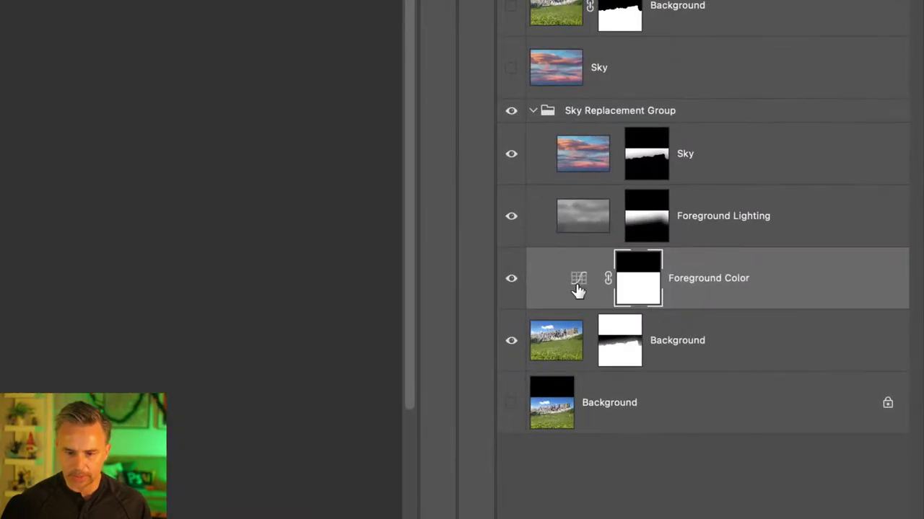
- Display the Foreground Color layer's Curves settings in a floating panel and collapse the Gradients panel
click(658, 296)
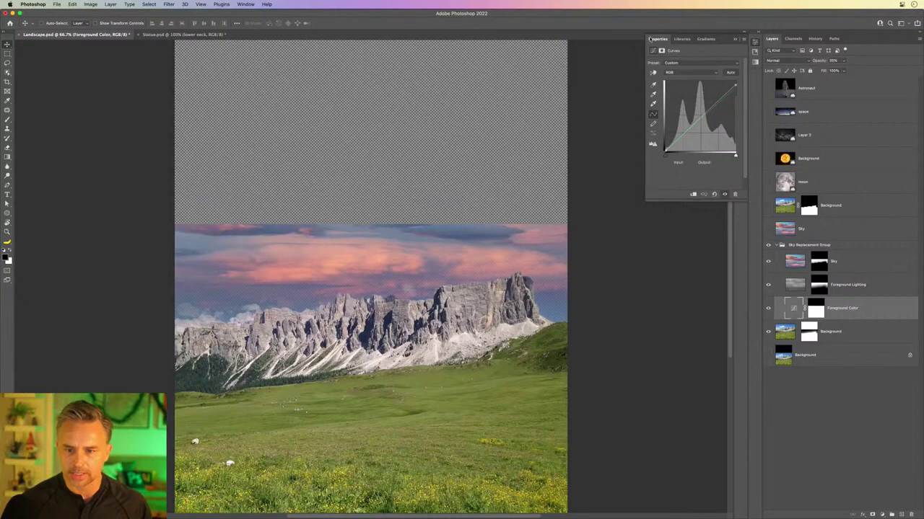
drag(653, 40, 594, 235)
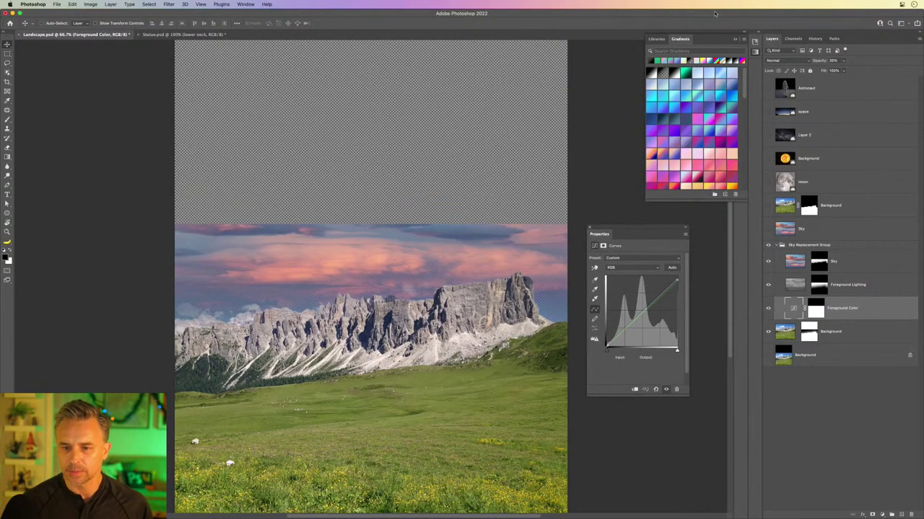
click(735, 40)
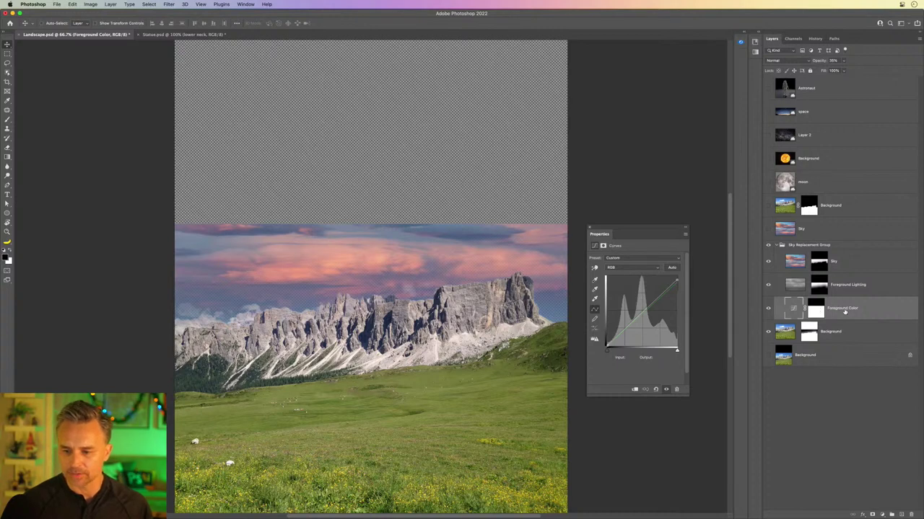
- Move Foreground Color above the upper masked Background layer, delete its layer mask, and clip it to that Background
drag(846, 310, 793, 195)
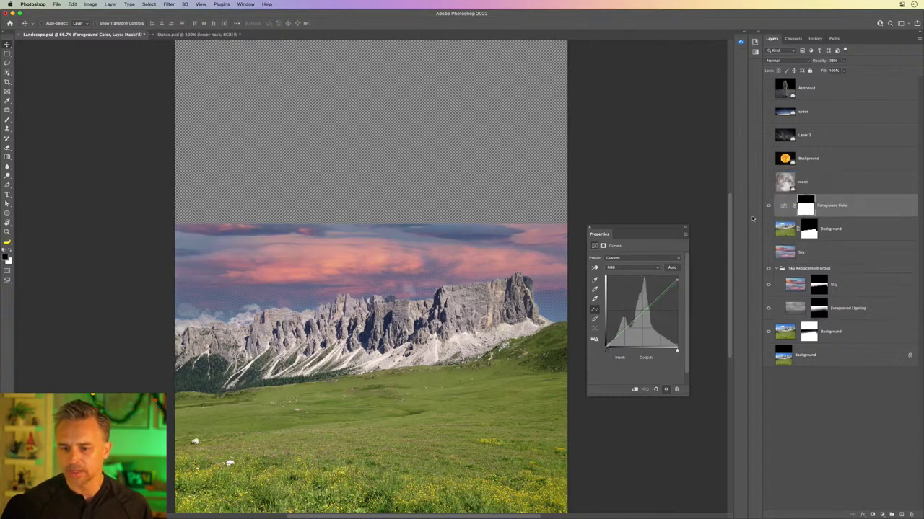
right_click(805, 208)
click(828, 222)
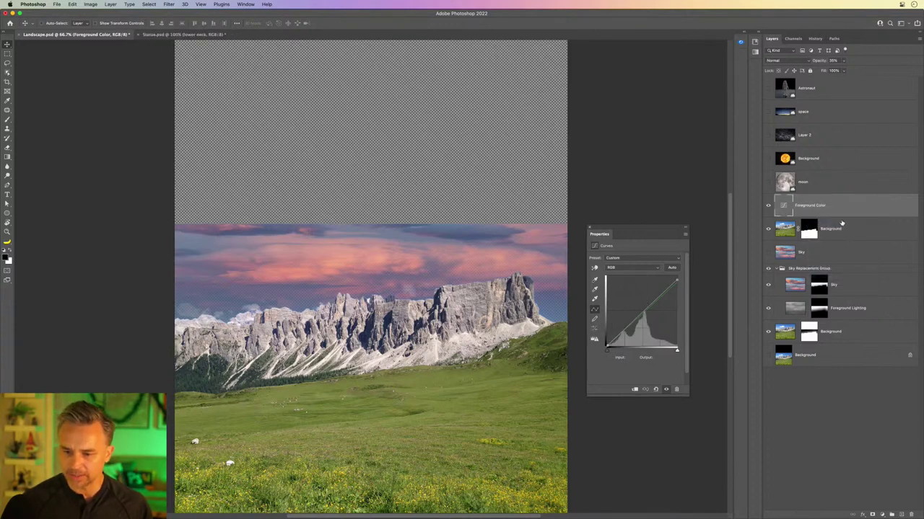
alt+click(845, 215)
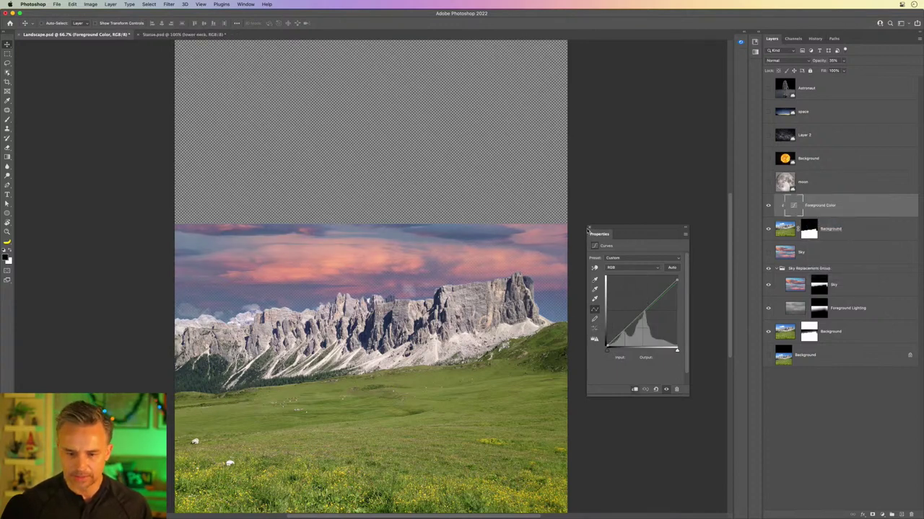
- Close the Curves settings, hide and collapse the Sky Replacement Group, and show the duplicated Sky layer above it
click(588, 228)
click(764, 270)
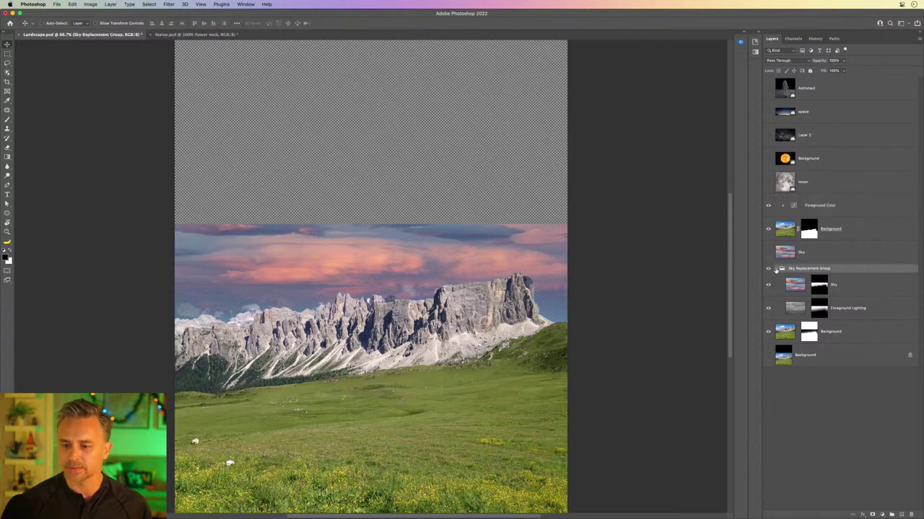
click(776, 269)
click(797, 254)
click(768, 252)
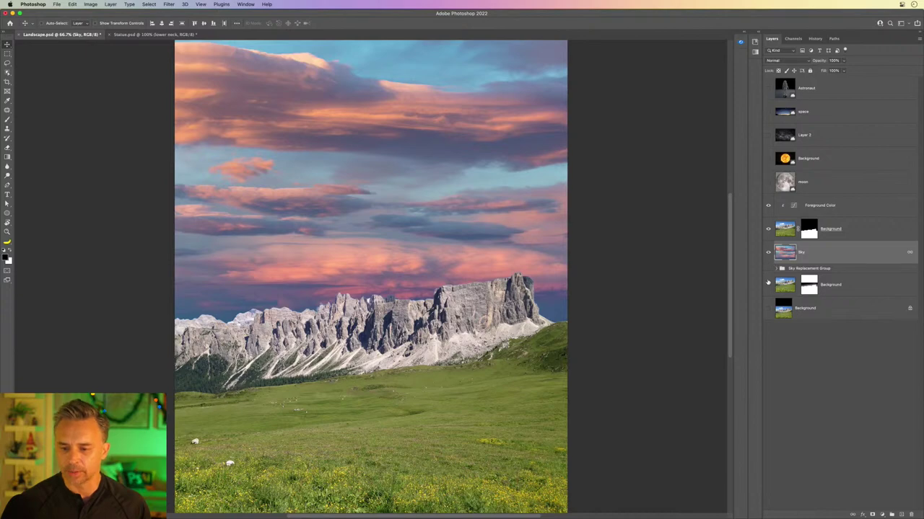
- Unlink the duplicated Sky layer from its linked layers and select the Sky Replacement Group
key(super+plus)
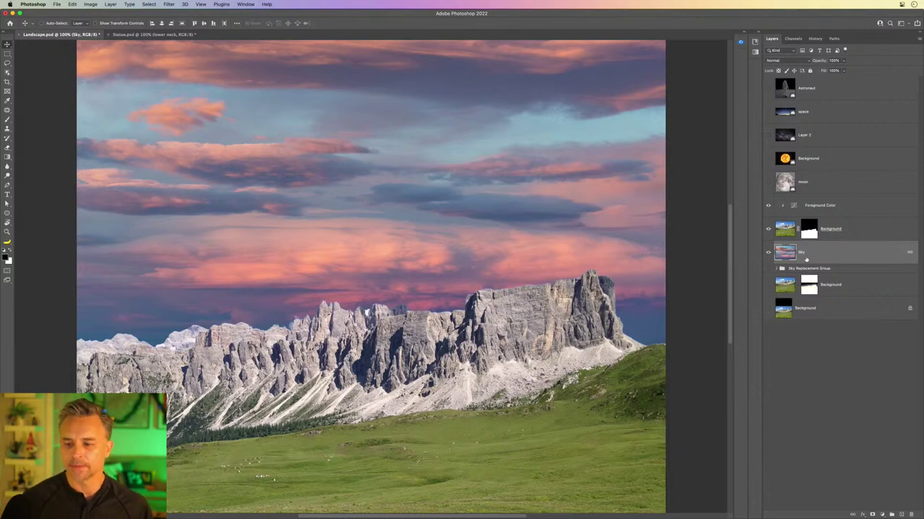
right_click(901, 254)
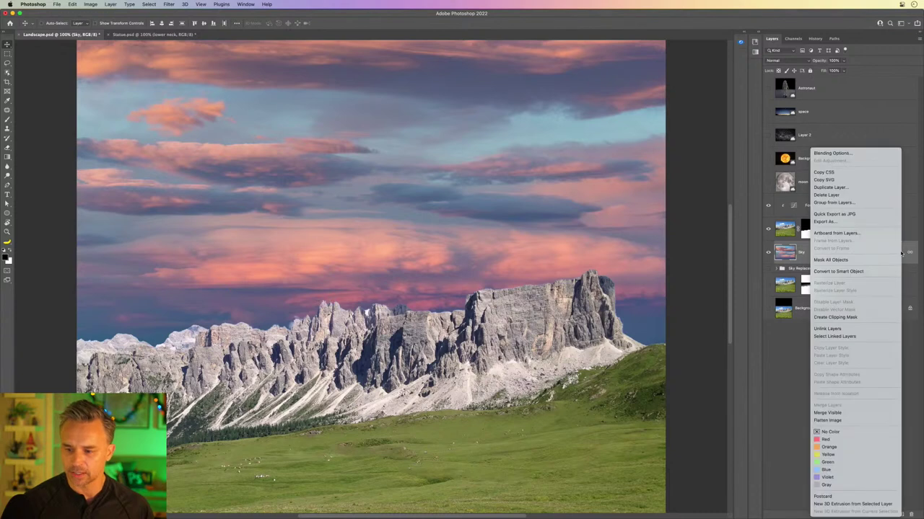
click(863, 330)
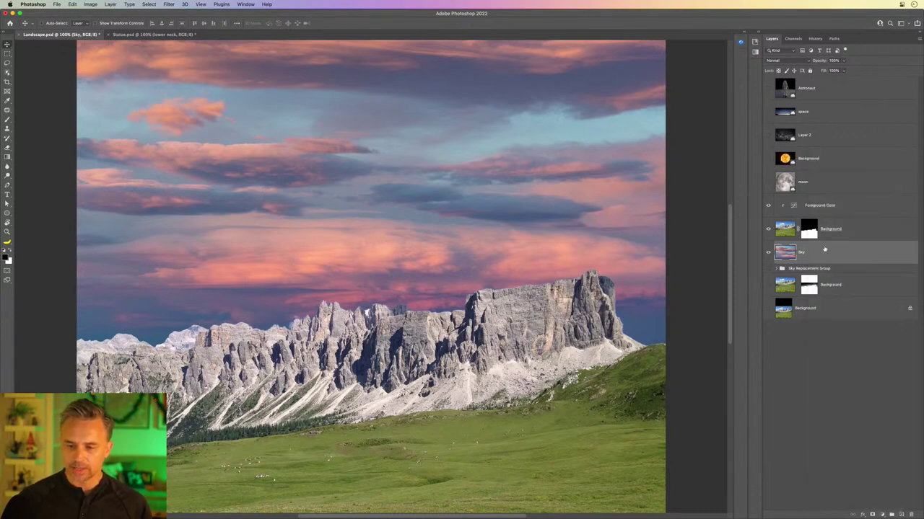
click(849, 271)
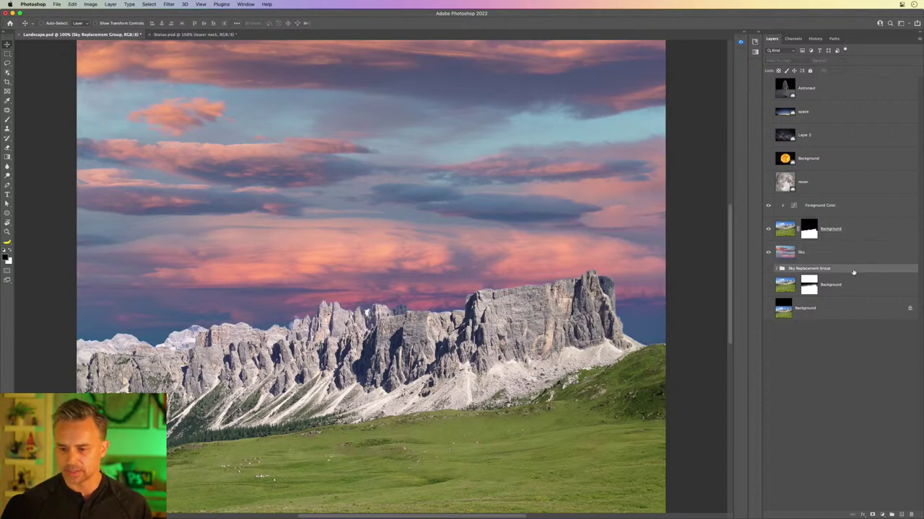
- Delete the Sky Replacement Group and rename the upper masked Background layer as Cutout Bkgd
key(super+shift+g)
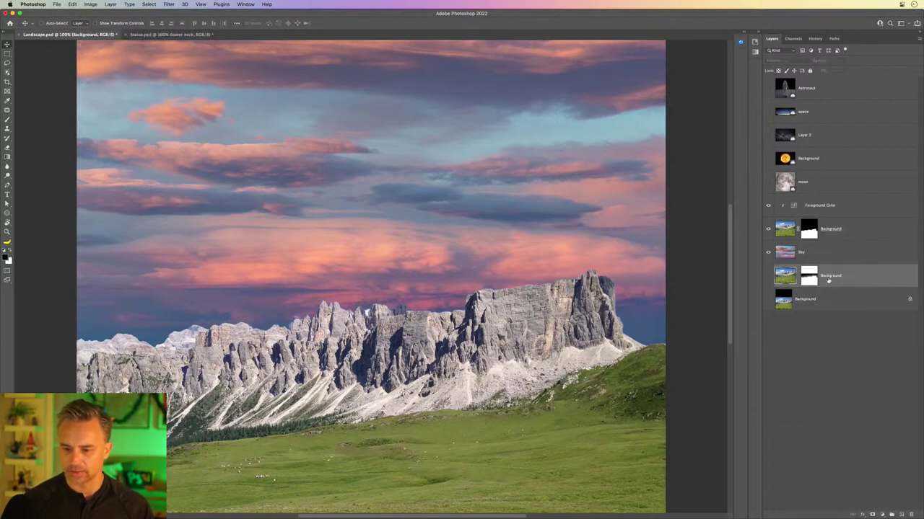
click(818, 254)
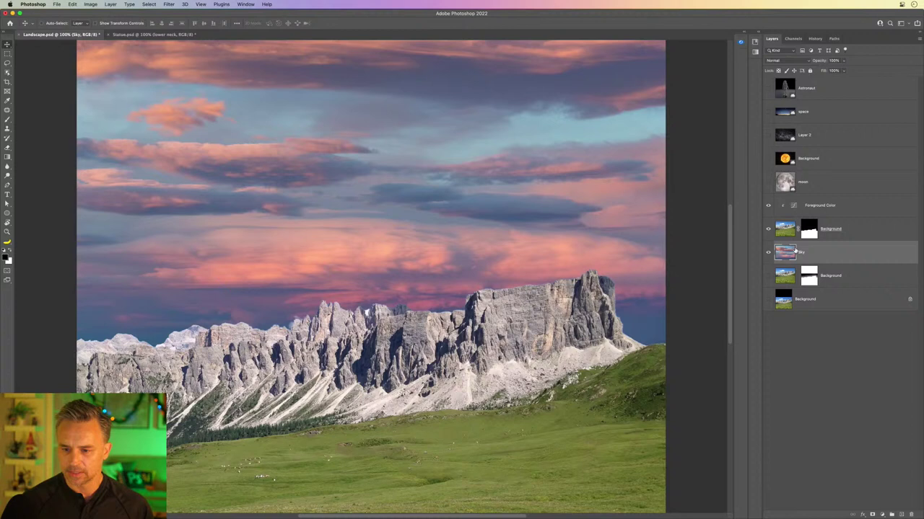
double_click(826, 229)
text(Cutout)
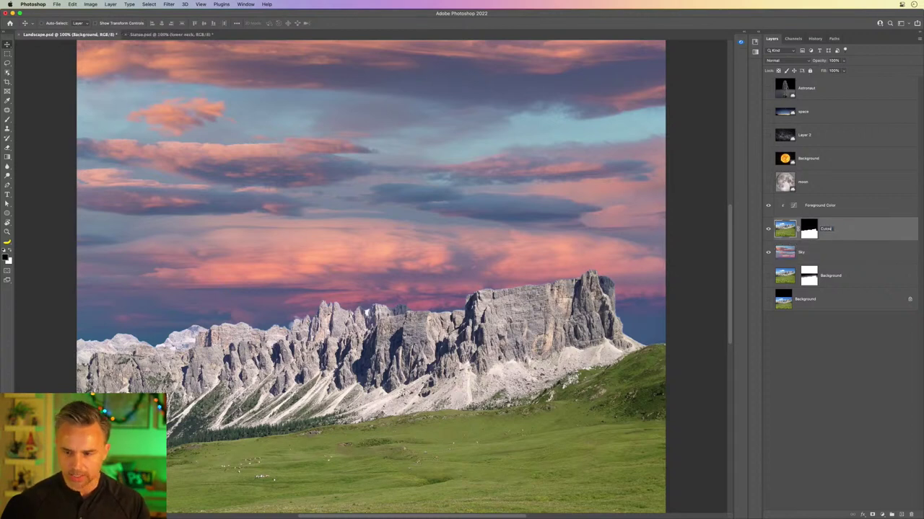
text( Bkgd)
key(Return)
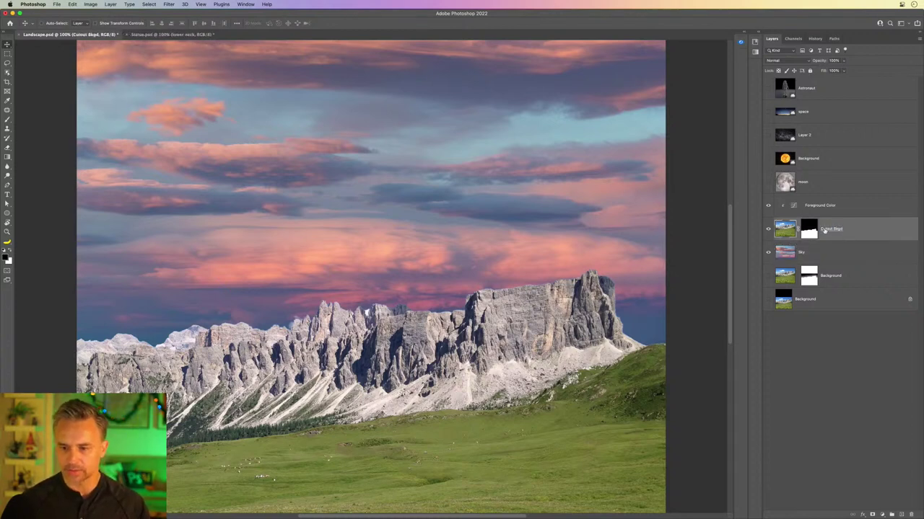
- Convert Cutout Bkgd to a smart object and open Neural Filters for it
key(F2)
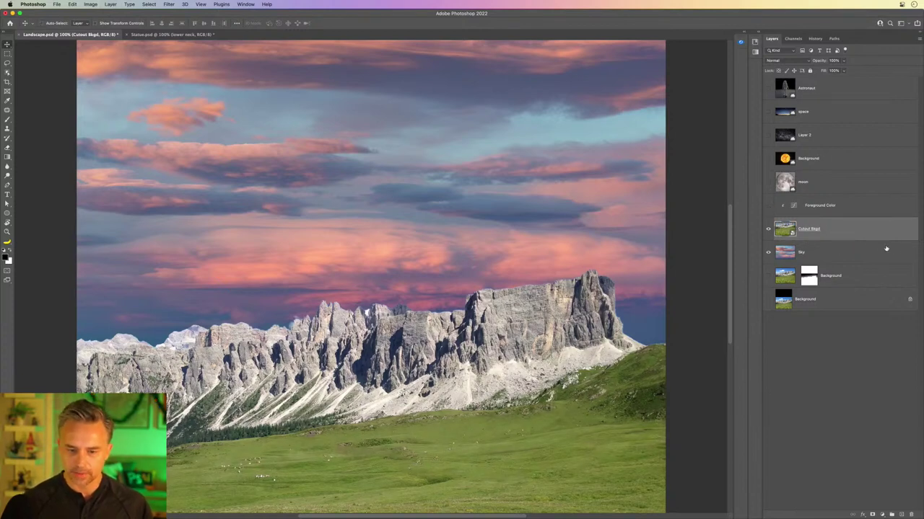
click(829, 254)
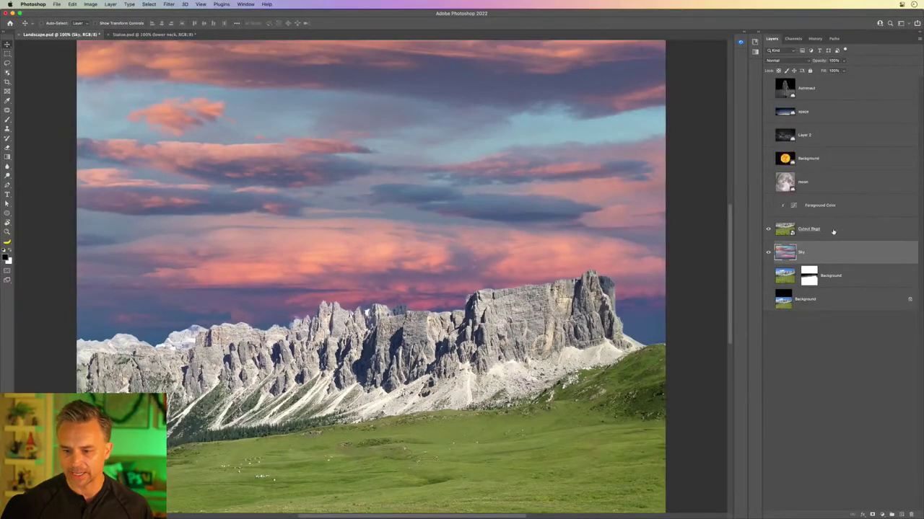
click(819, 231)
click(170, 5)
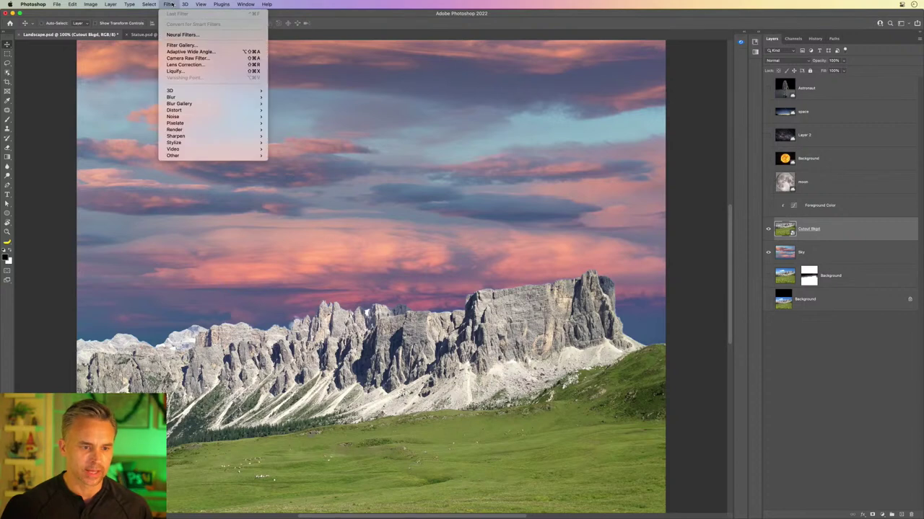
click(177, 36)
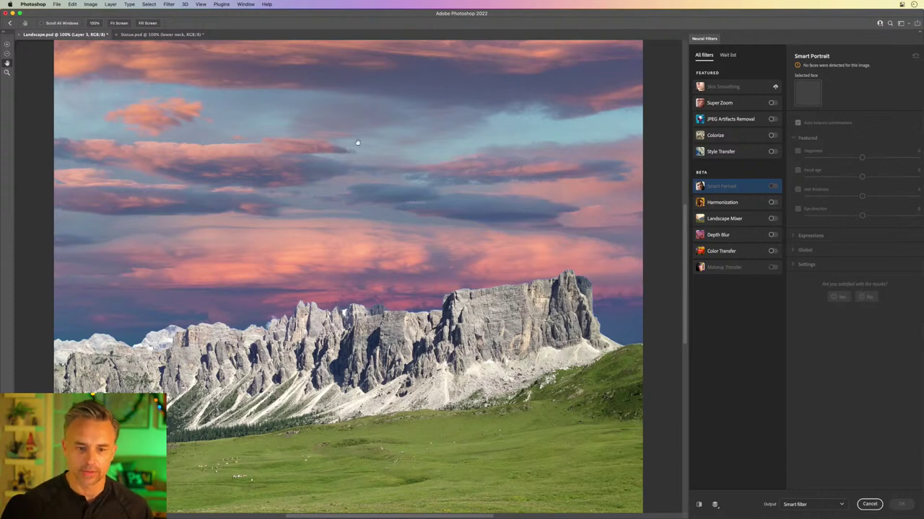
- Enable the Harmonization neural filter and use the Sky layer as its reference image
click(735, 203)
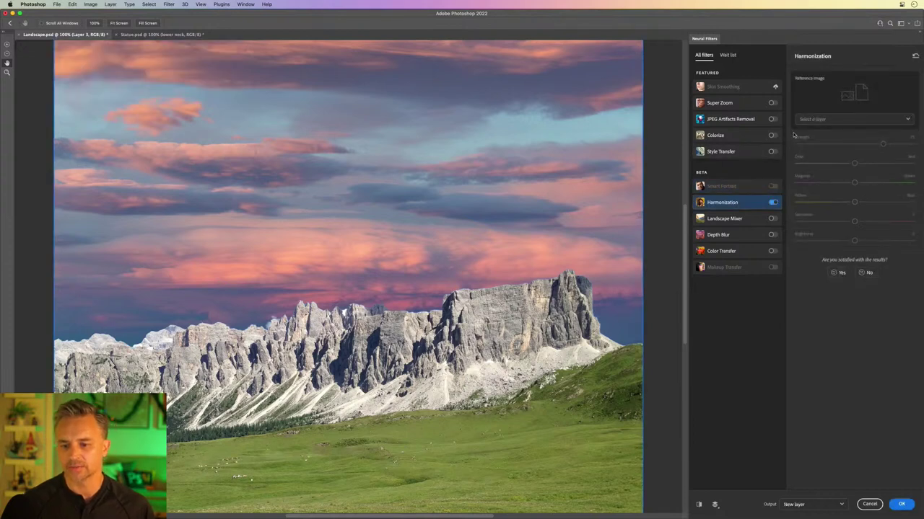
click(843, 120)
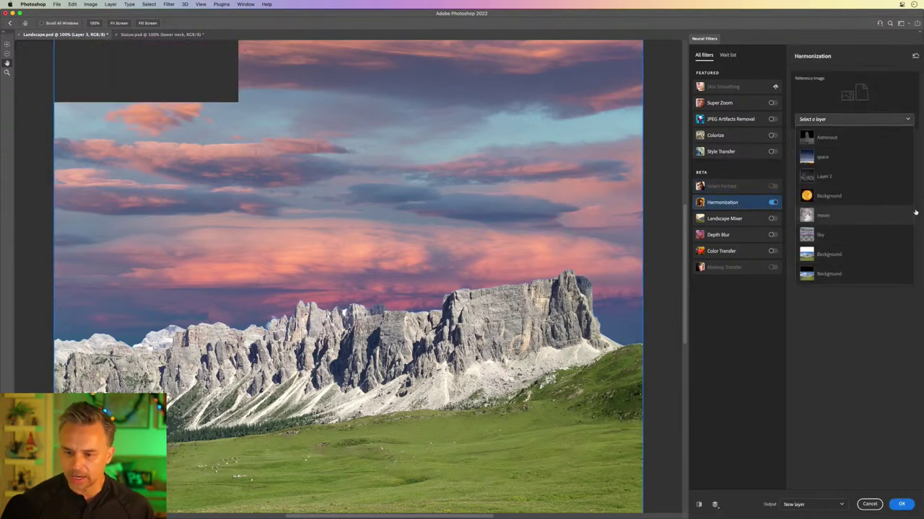
scroll(889, 207, down, 1)
click(869, 237)
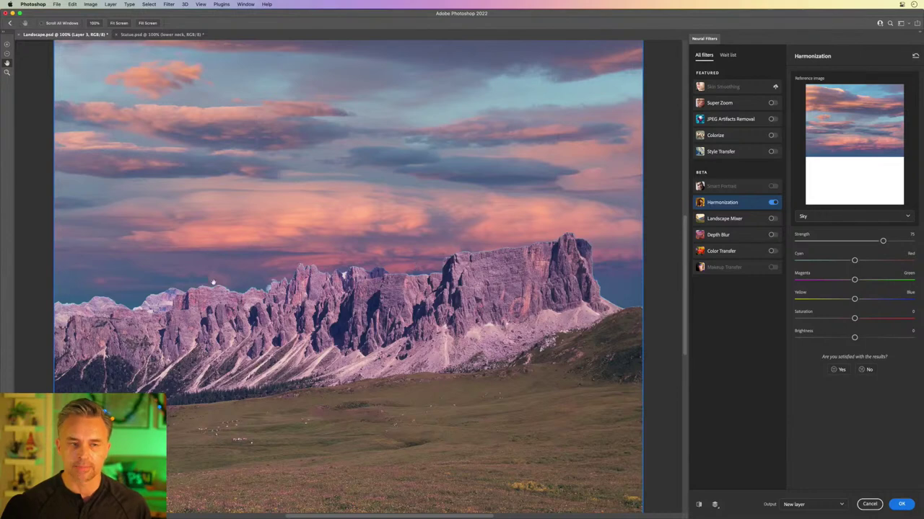
- Set the neural filter's output to Smart filter and apply it
click(829, 504)
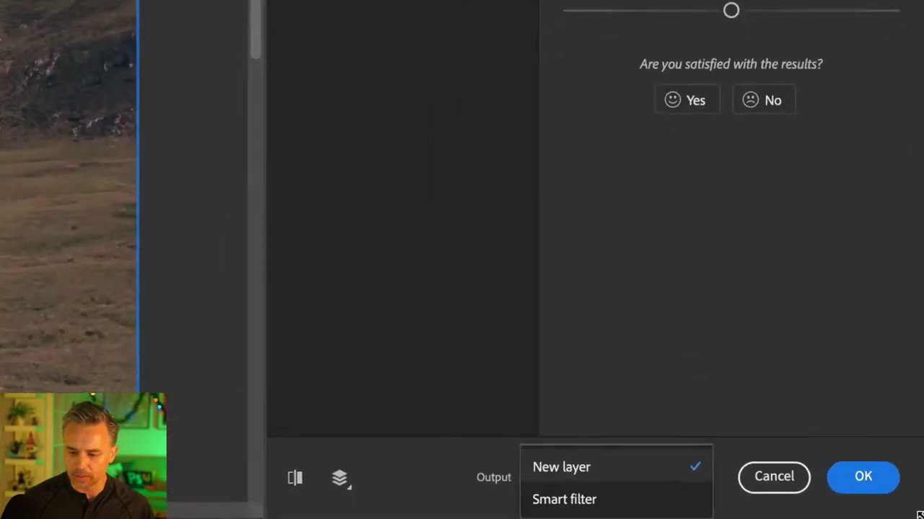
click(636, 507)
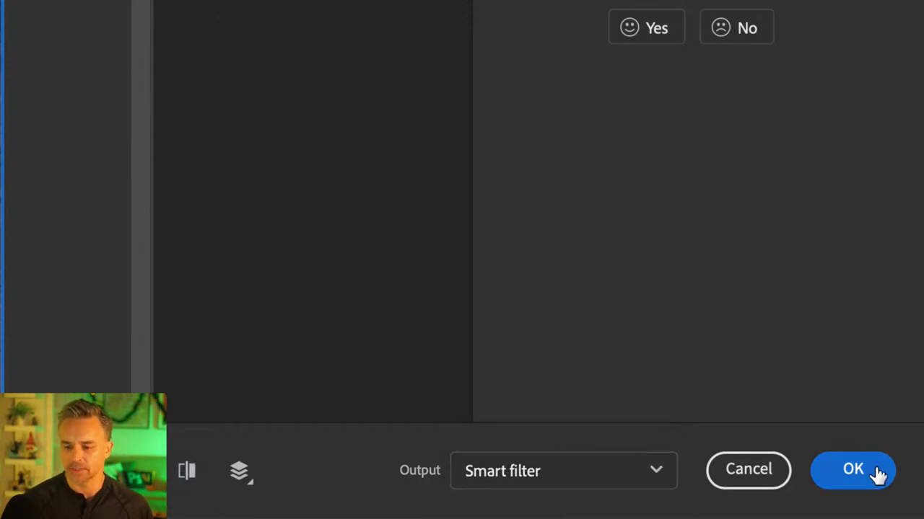
click(852, 477)
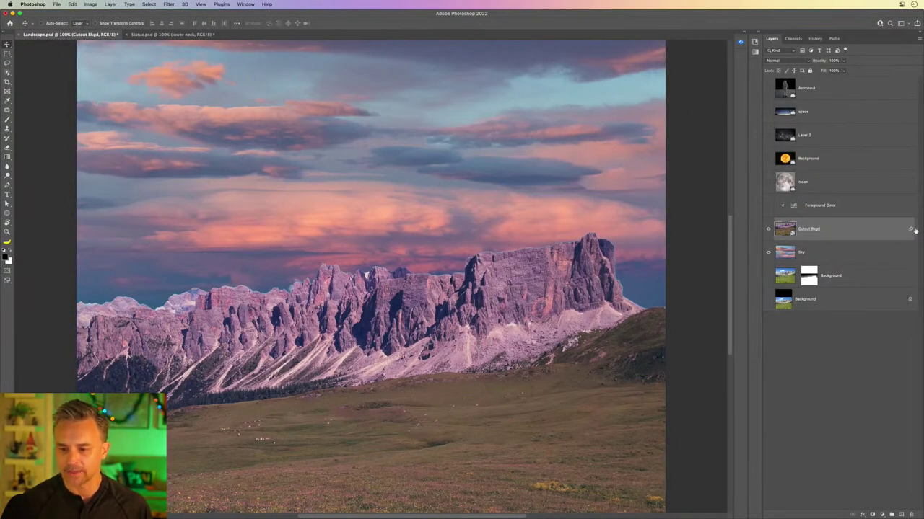
- Open the contents of the Cutout Bkgd smart object and target its layer mask, with the ridge edge in close view
double_click(785, 229)
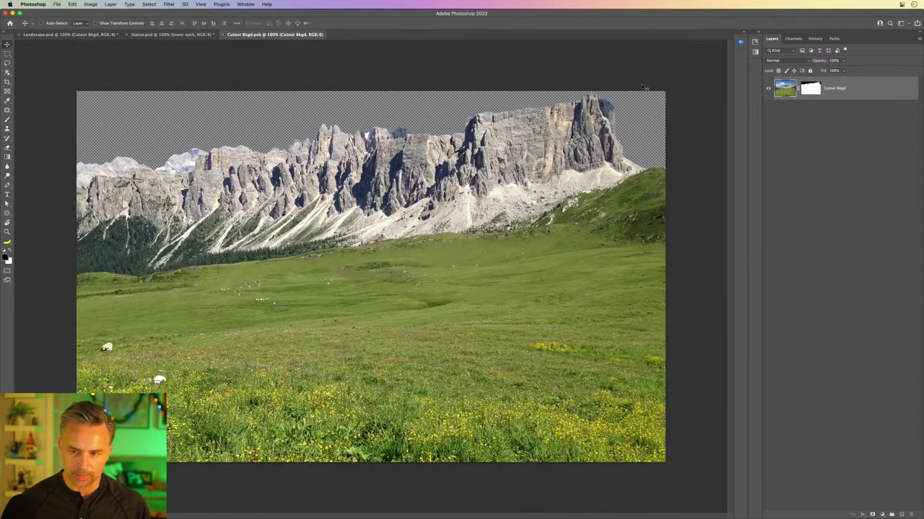
click(797, 90)
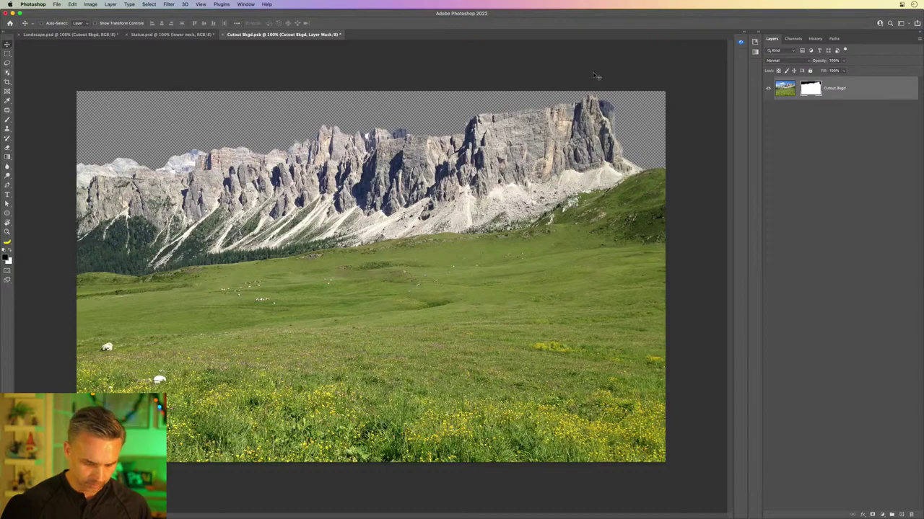
key(super+plus)
key(super+plus)
drag(374, 91, 490, 298)
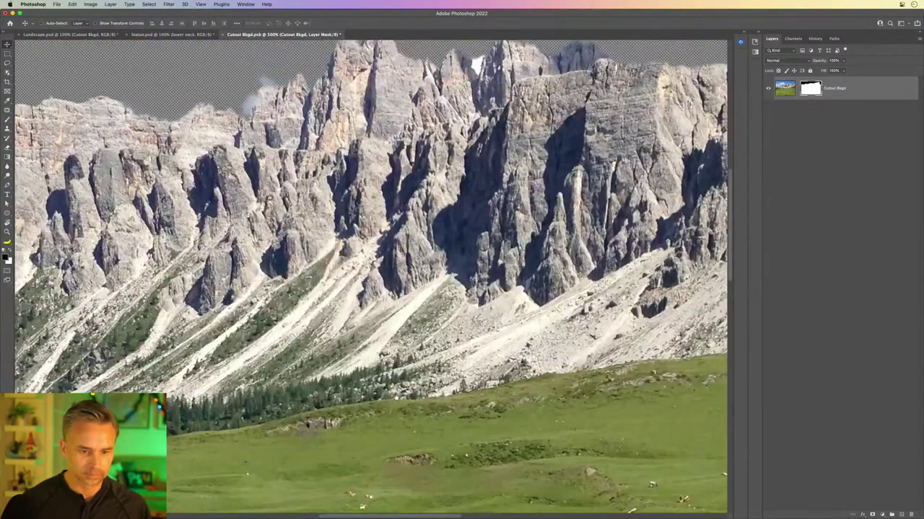
scroll(388, 280, up, 5)
key(super+equal)
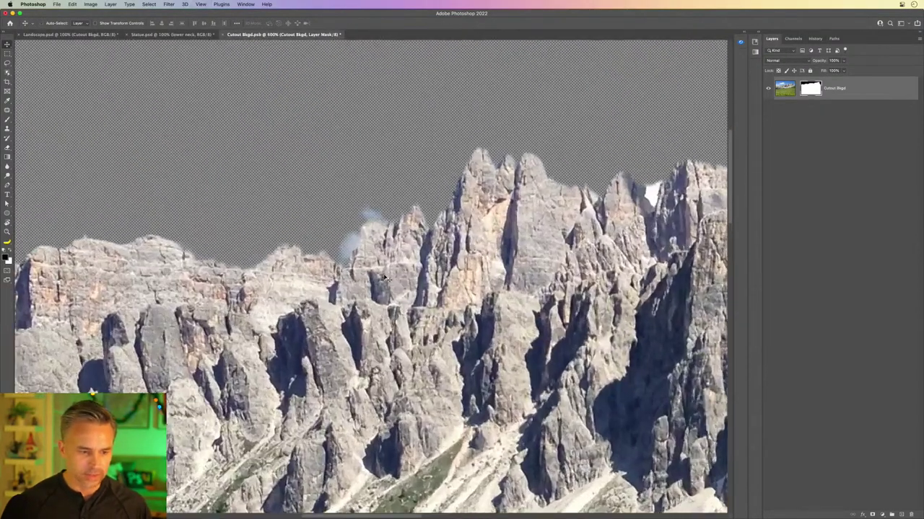
key(super+equal)
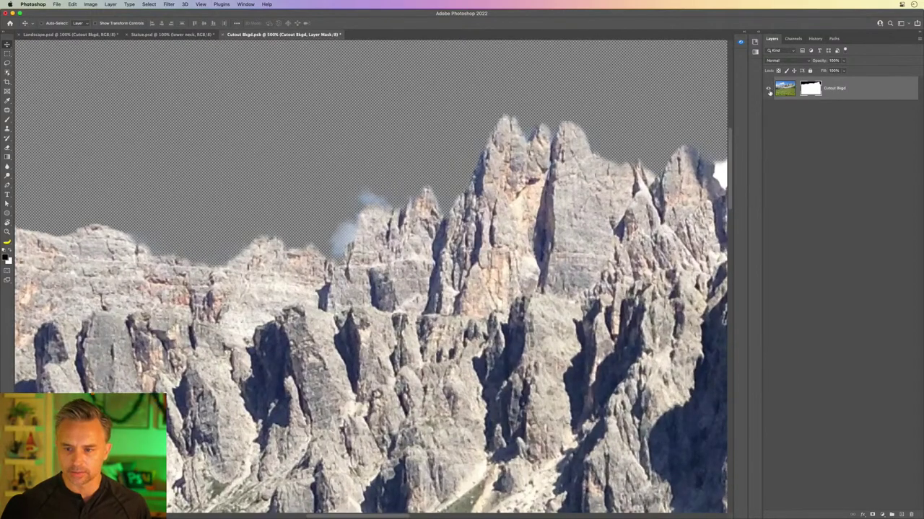
- Quick-select the sky with the leftover haze beside the central peaks and fill it with the black foreground color on the layer mask
click(777, 90)
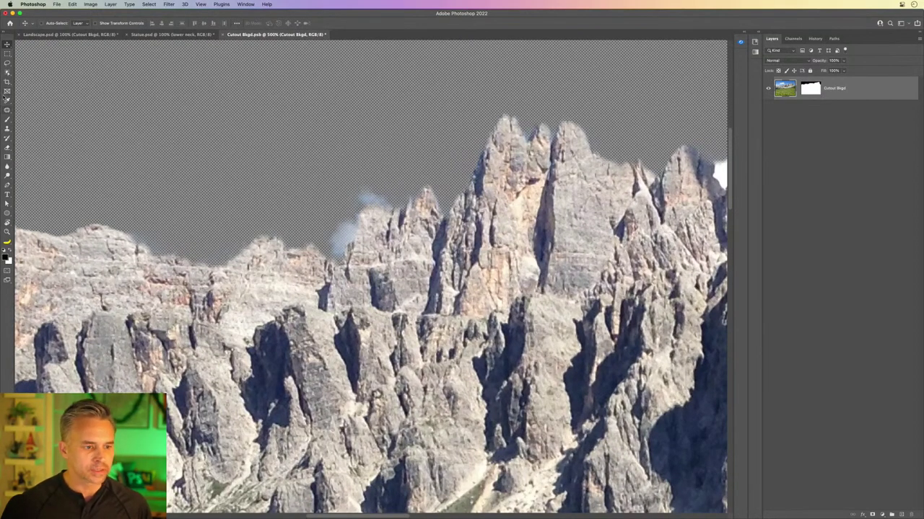
drag(8, 73, 32, 77)
mouse_move(289, 238)
mouse_down()
mouse_move(324, 224)
mouse_move(346, 188)
mouse_move(346, 108)
mouse_up()
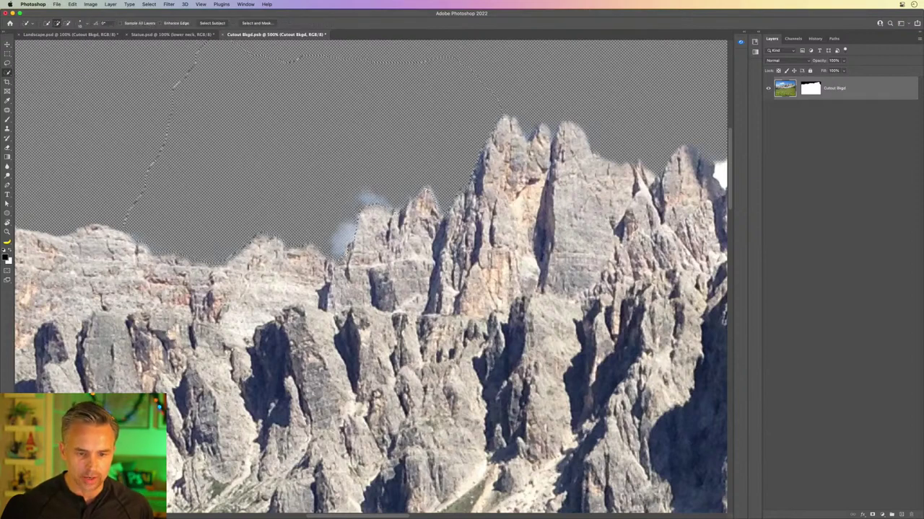
click(811, 89)
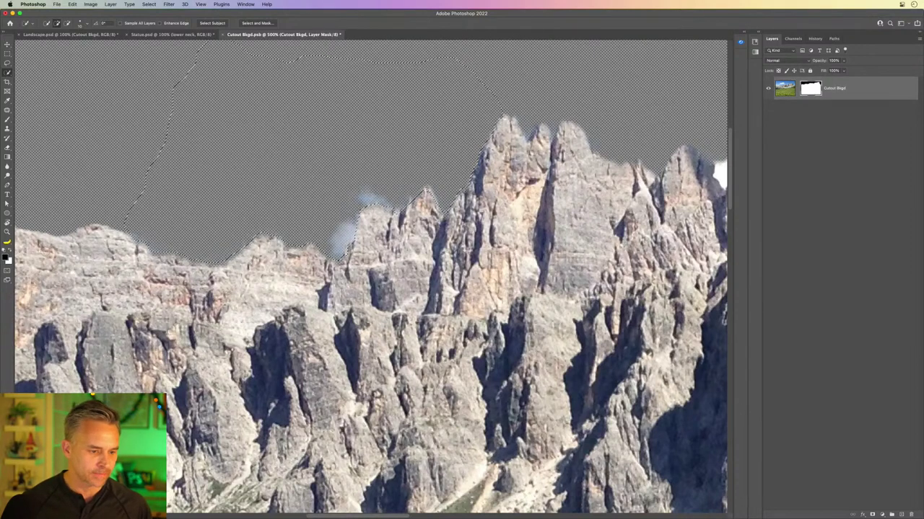
key(shift+BackSpace)
click(495, 207)
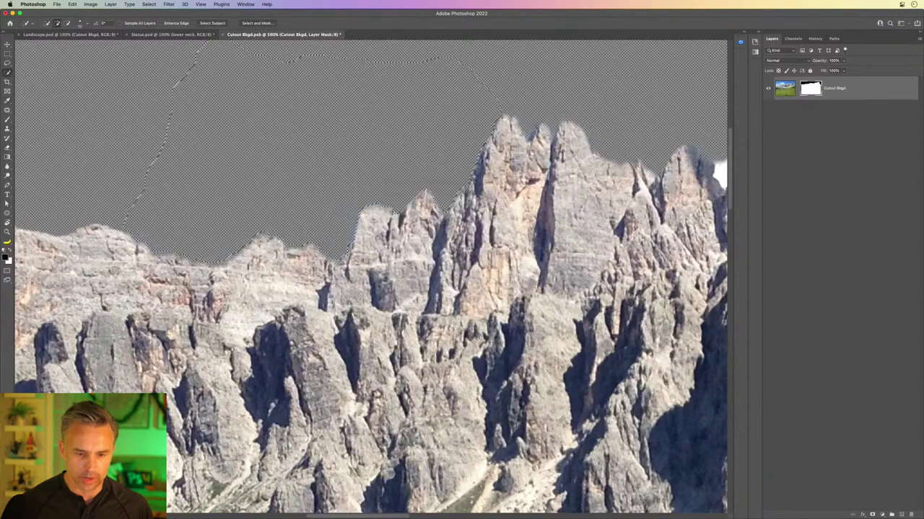
- Lasso the leftover white patch between the peaks, fill it with black on the layer mask, and deselect
drag(379, 142, 176, 199)
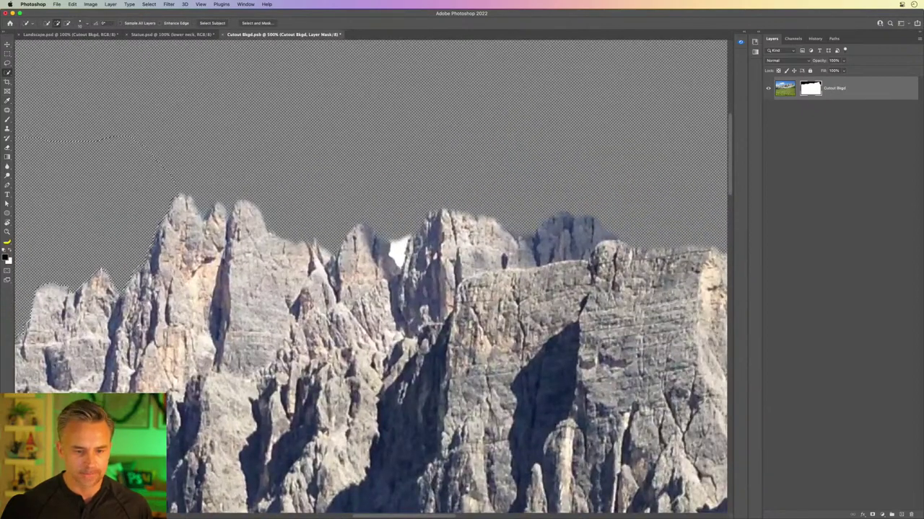
click(7, 63)
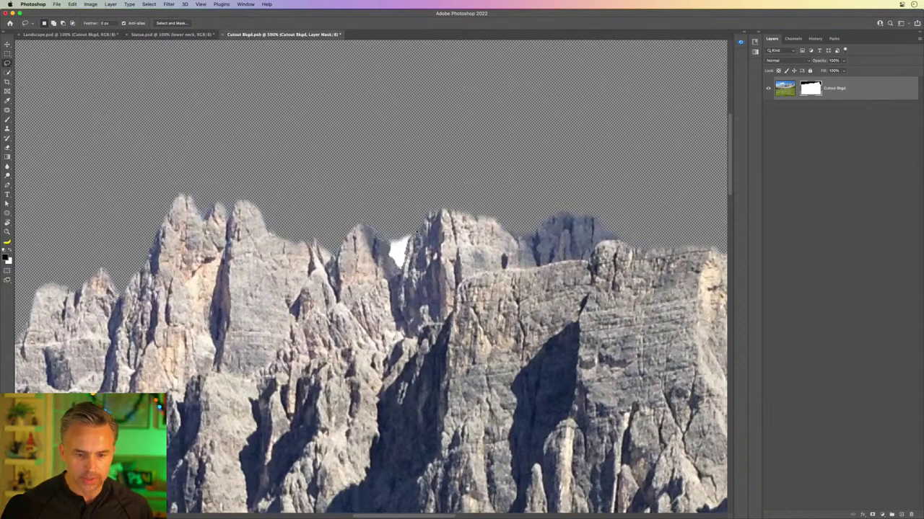
mouse_move(417, 232)
mouse_down()
mouse_move(392, 183)
mouse_move(381, 191)
mouse_up()
key(shift+BackSpace)
key(Return)
key(super+d)
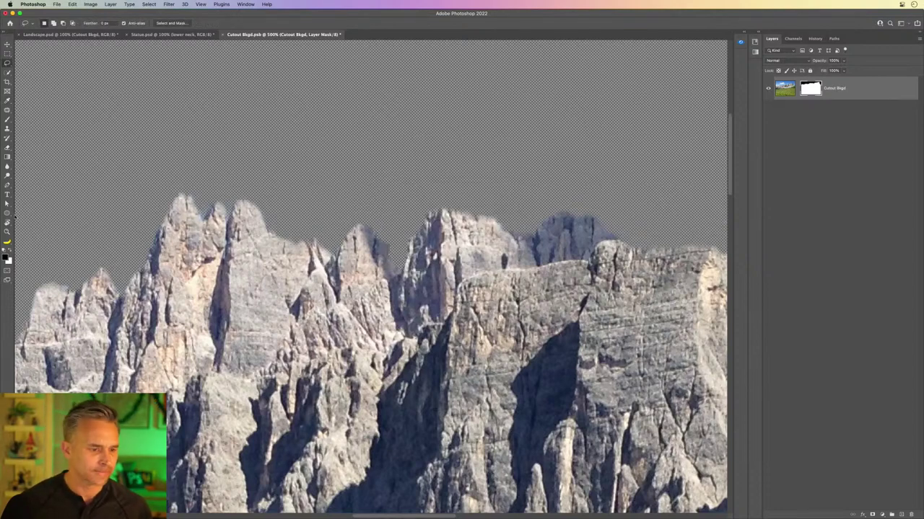
- Quick-select the sky along the ridge up to the tall peak and fill it with black on the layer mask
click(8, 72)
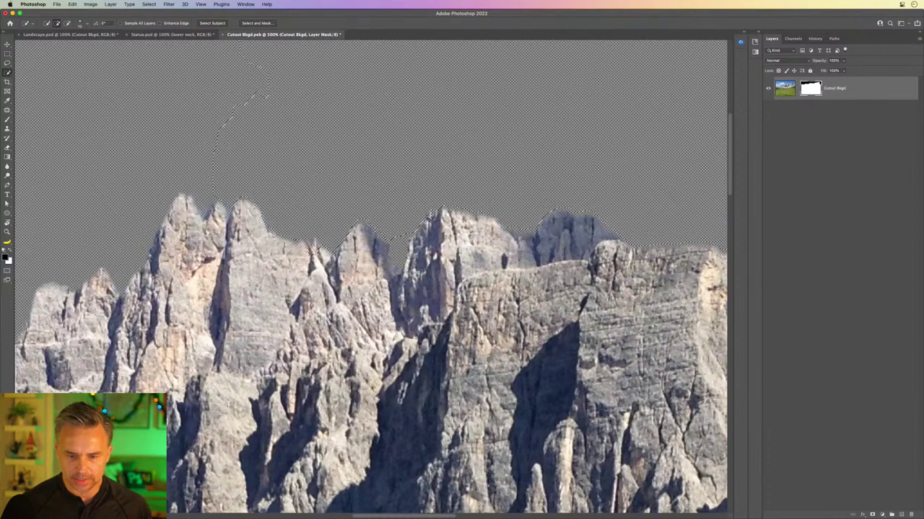
drag(553, 186, 339, 190)
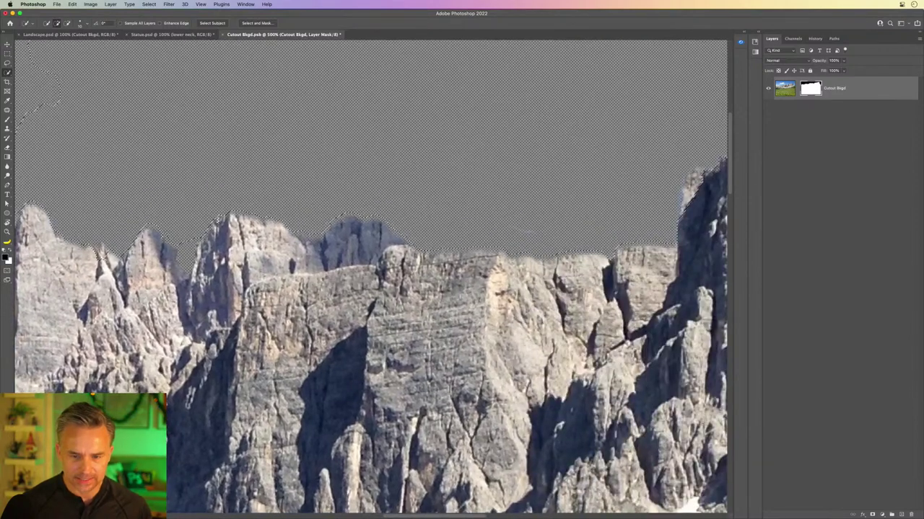
key(shift+BackSpace)
key(Return)
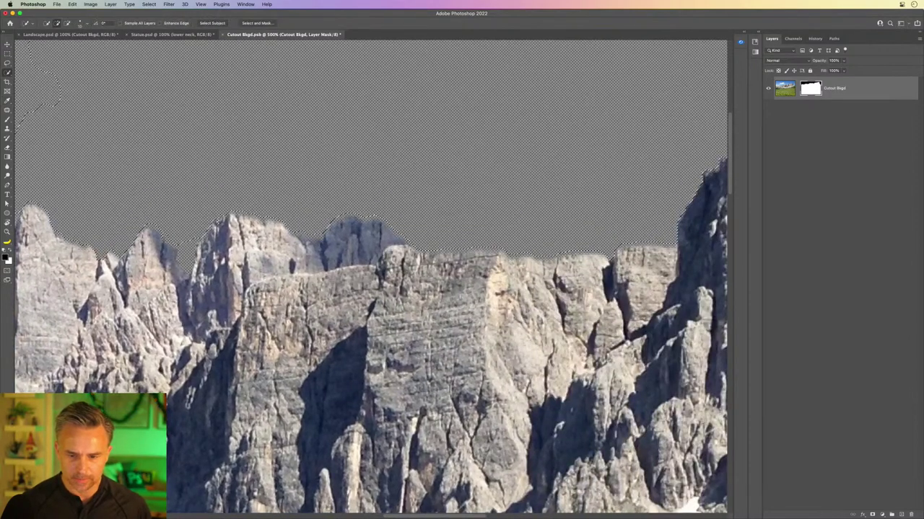
- Extend the quick selection over the sky around the tall peak and down to the green hillside
drag(478, 206, 246, 255)
drag(589, 244, 188, 261)
drag(563, 234, 186, 261)
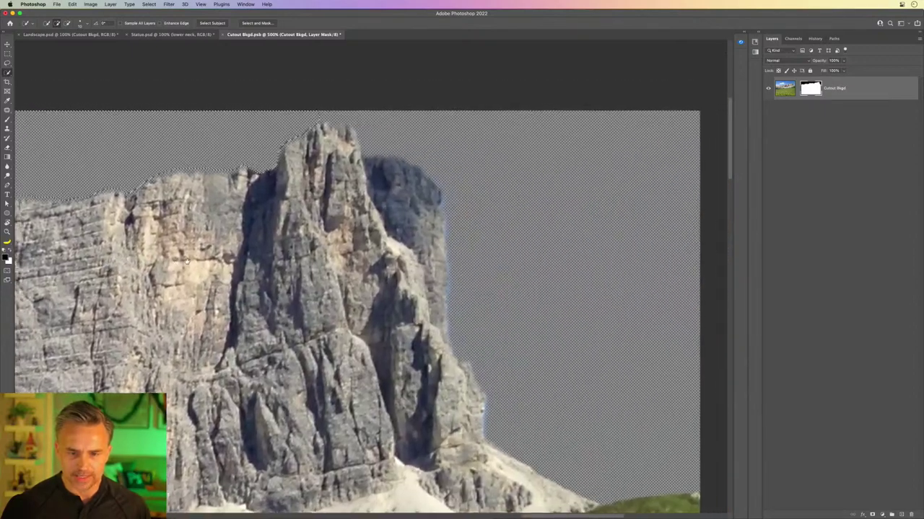
scroll(186, 261, right, 2)
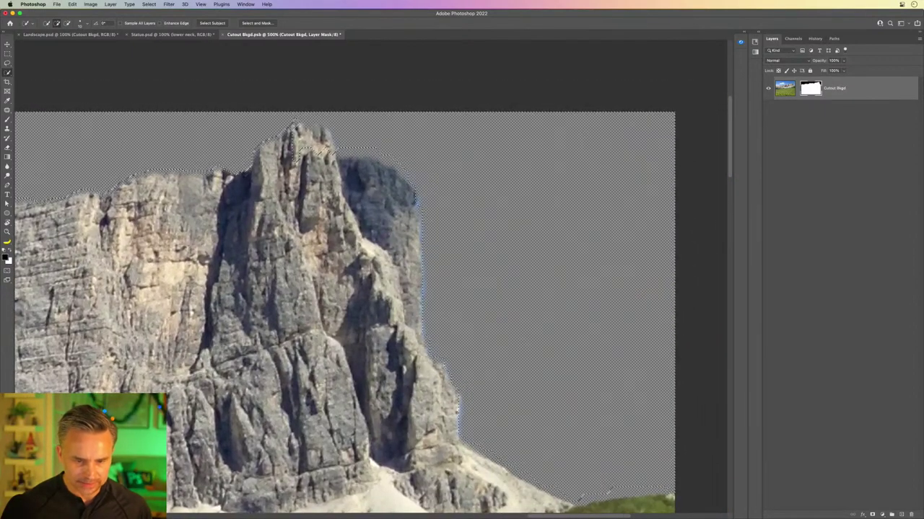
key(shift+BackSpace)
key(Return)
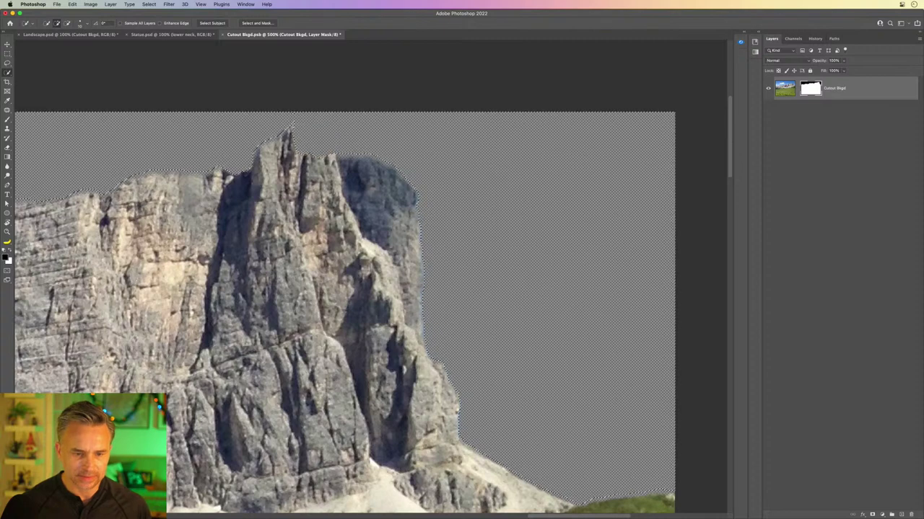
key(super+z)
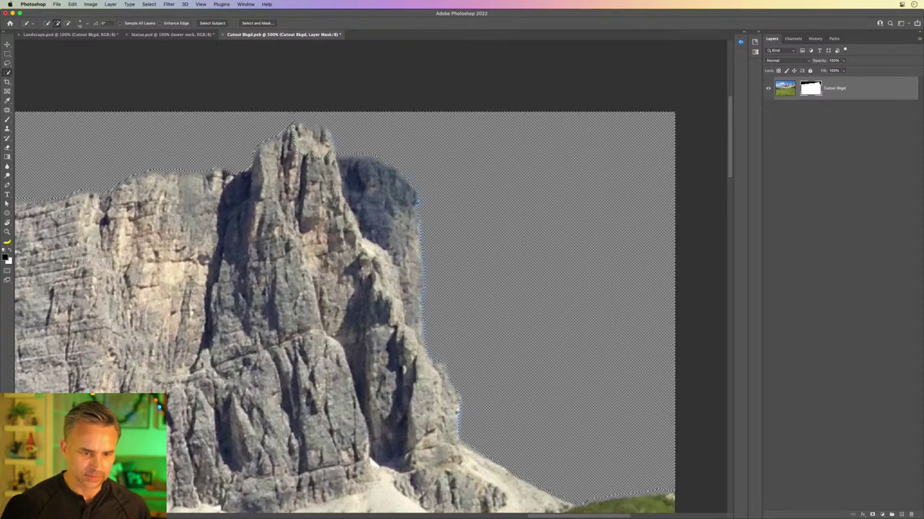
- Subtract the tall peak's tip from the quick selection and fill the selected sky with the black foreground color on the layer mask
alt+click(317, 141)
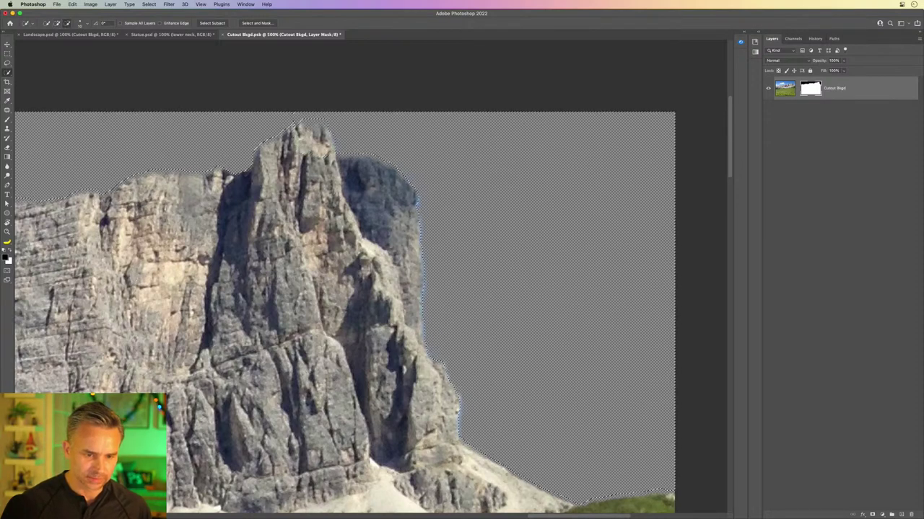
key(shift+BackSpace)
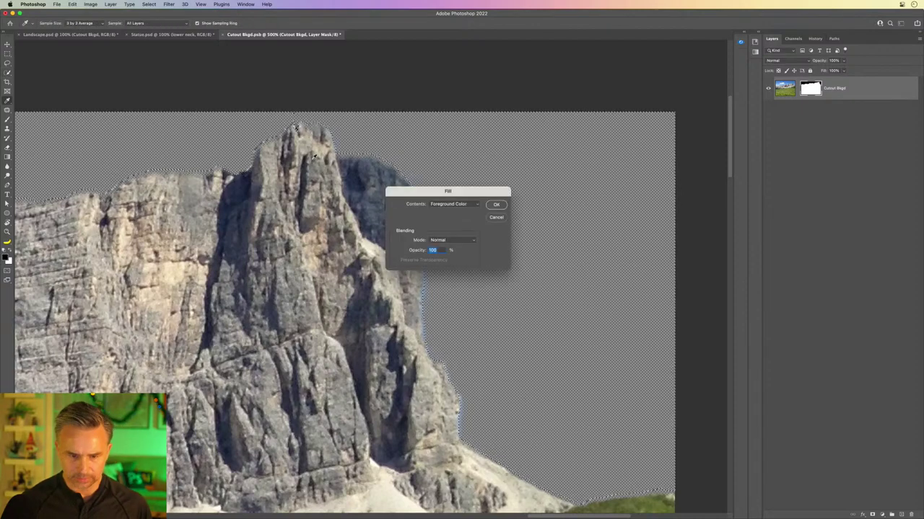
key(Return)
- Deselect the sky and save the cleaned-up contents of the Cutout Bkgd smart object
scroll(643, 166, right, 15)
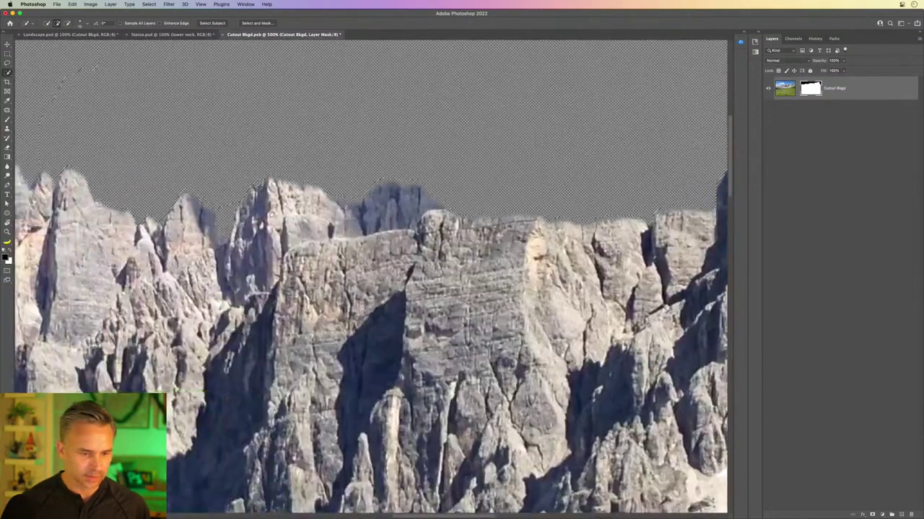
drag(224, 371, 643, 324)
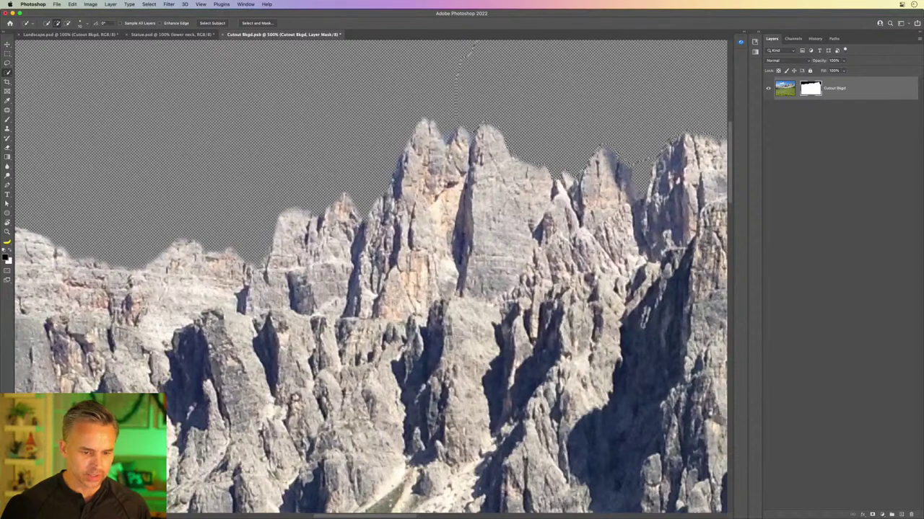
key(super+d)
key(super+s)
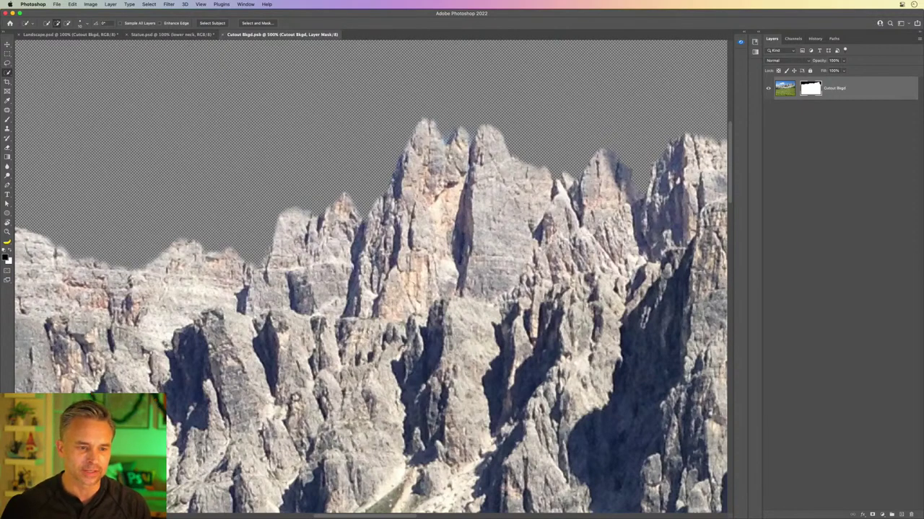
- Return to Landscape.psd and add a Curves adjustment layer directly above the Cutout Bkgd layer
click(68, 37)
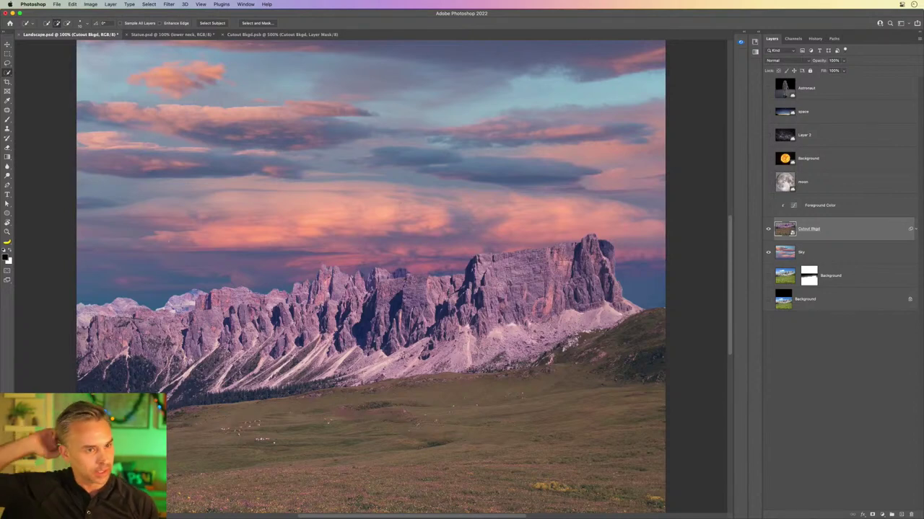
click(7, 44)
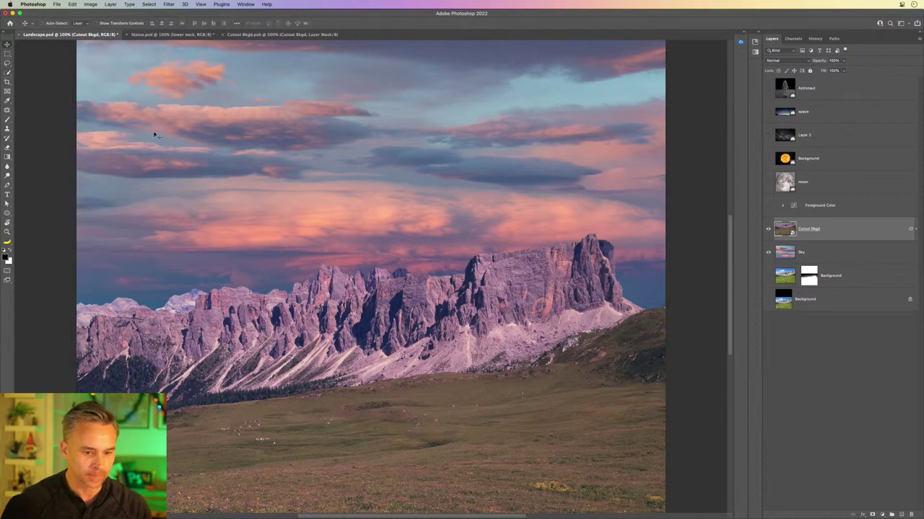
key(super+minus)
drag(285, 175, 328, 206)
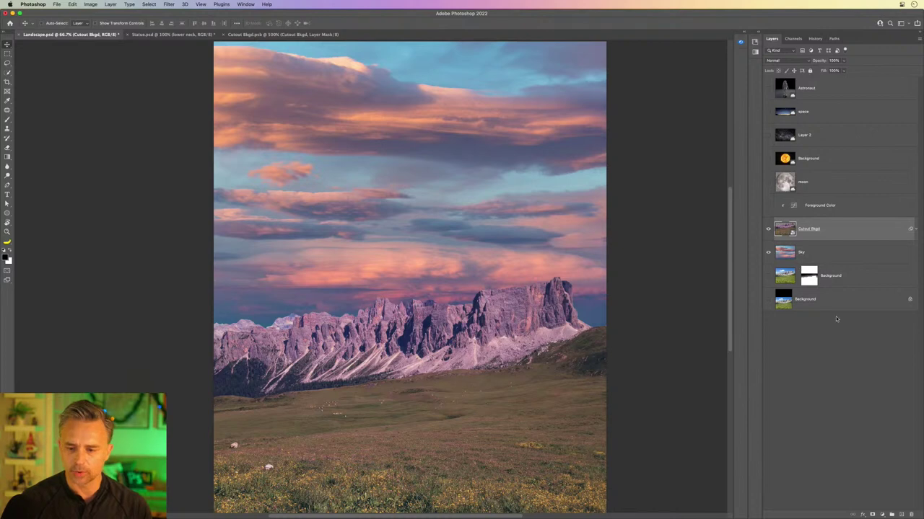
click(882, 515)
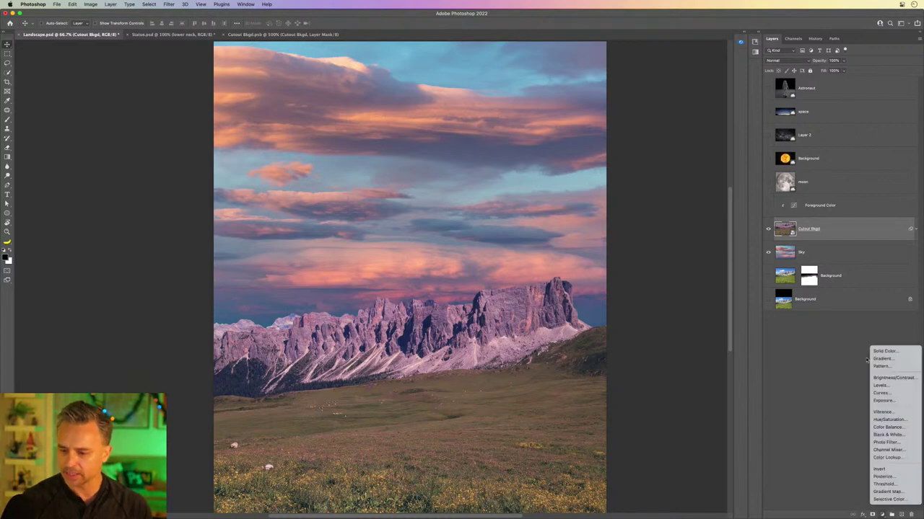
click(888, 393)
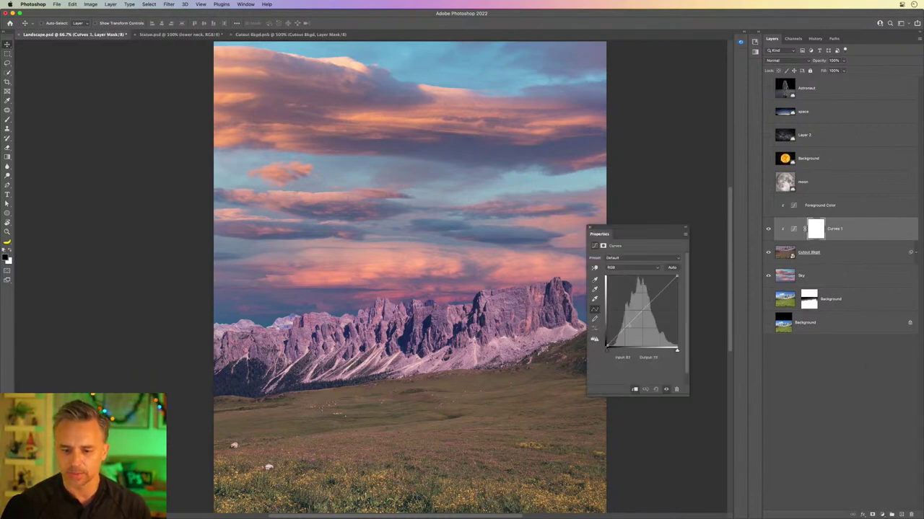
- Move the Curves 1 layer above Foreground Color and shape its RGB curve into a contrast S-curve with darker shadows and brighter highlights
drag(625, 326, 627, 329)
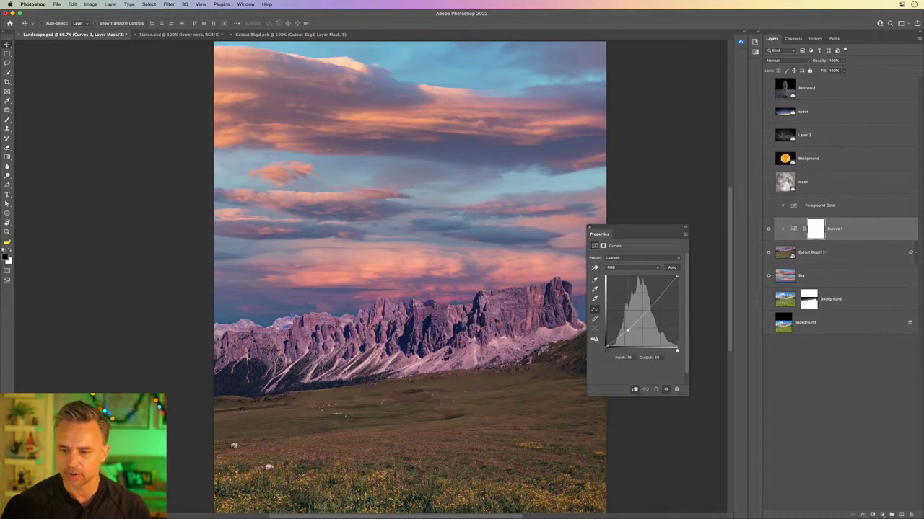
drag(843, 238, 830, 204)
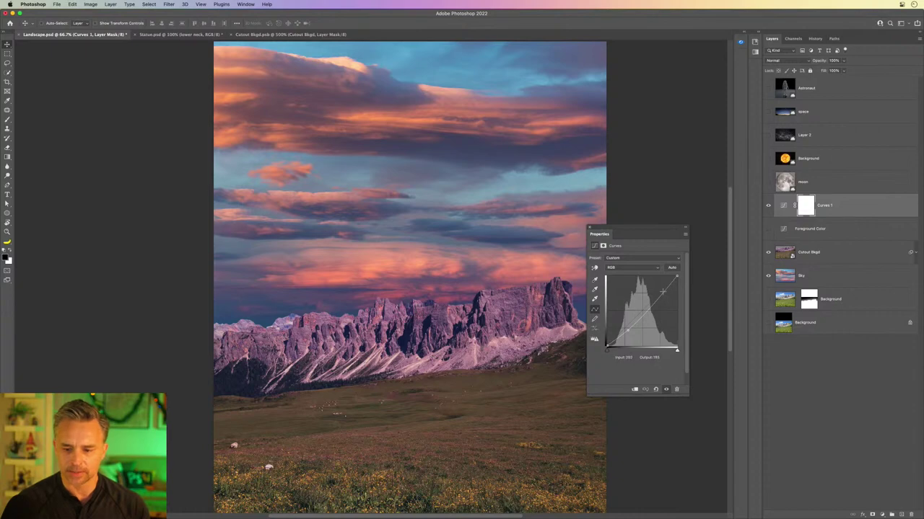
mouse_move(661, 291)
mouse_down()
mouse_move(653, 286)
mouse_move(658, 296)
mouse_move(666, 283)
mouse_up()
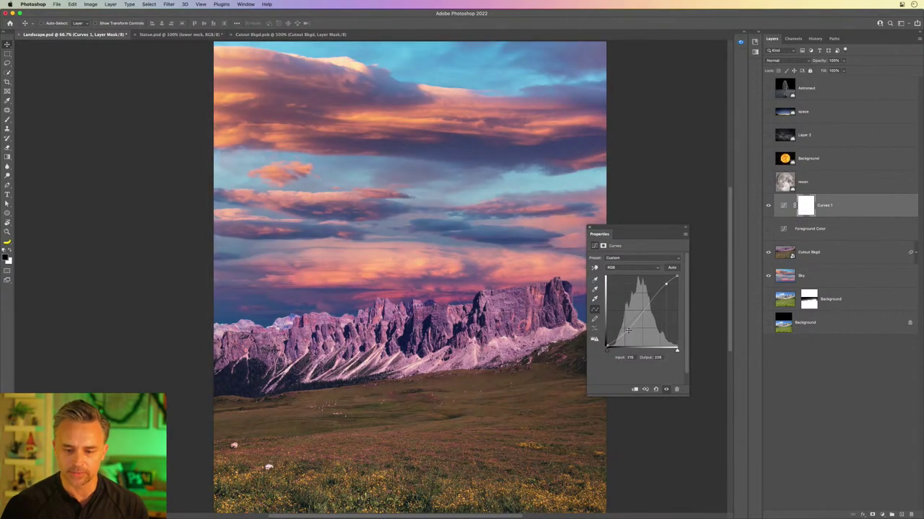
drag(628, 331, 631, 323)
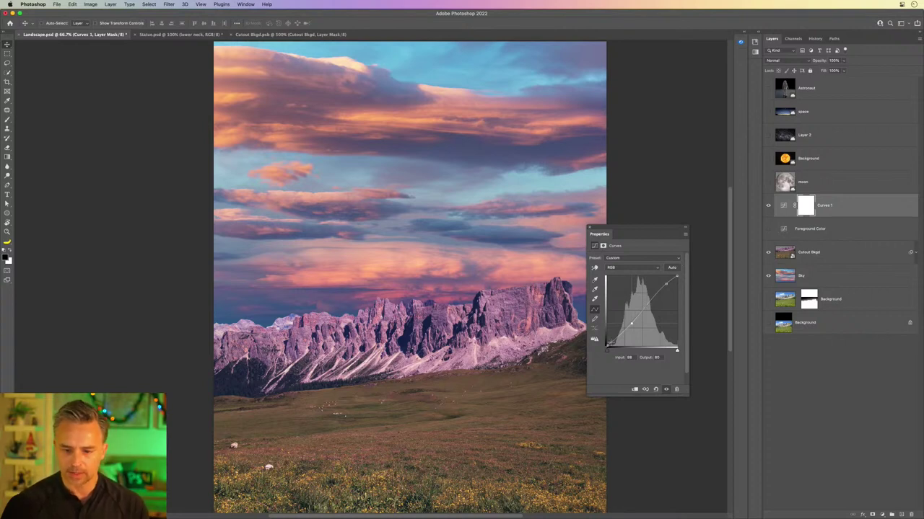
- Raise the black point of the Curves 1 RGB curve to an output of 32 to fade the darkest tones
drag(608, 347, 607, 334)
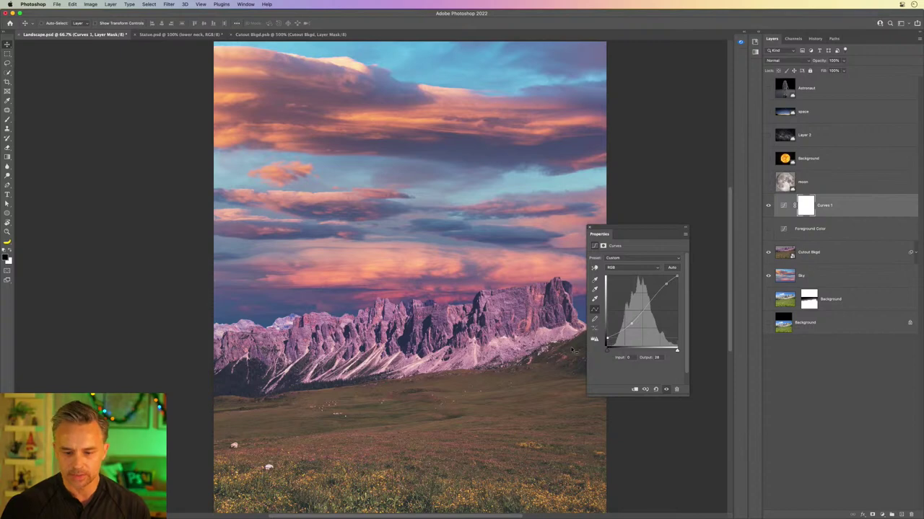
drag(626, 236, 473, 223)
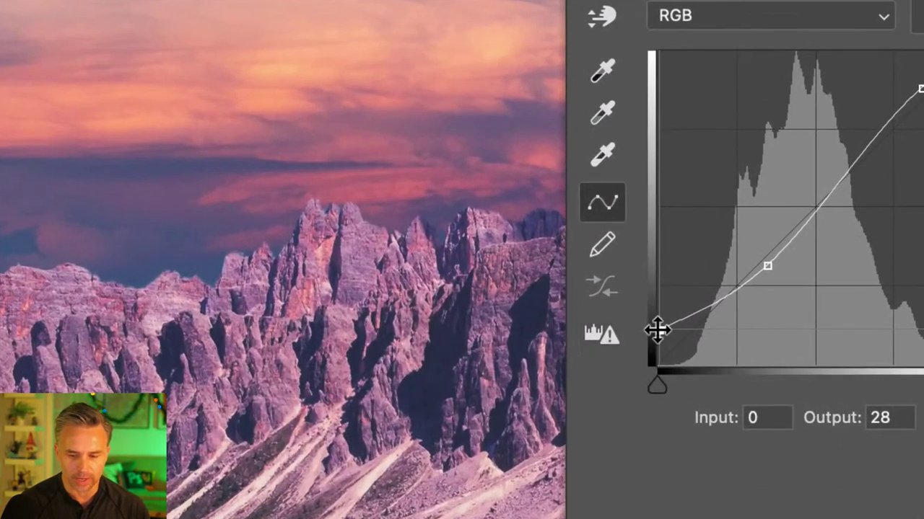
mouse_move(659, 334)
mouse_down()
mouse_move(654, 371)
mouse_move(658, 325)
mouse_up()
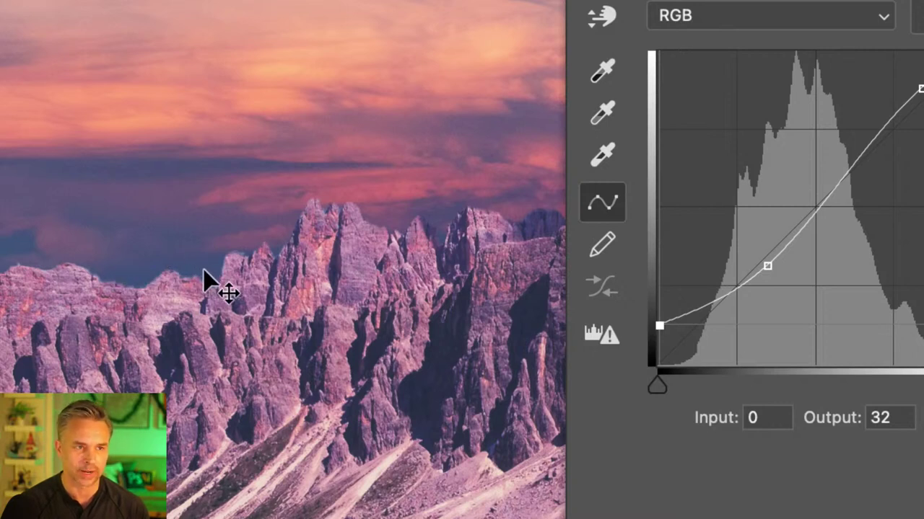
mouse_move(659, 325)
mouse_down()
mouse_move(659, 309)
mouse_move(658, 326)
mouse_up()
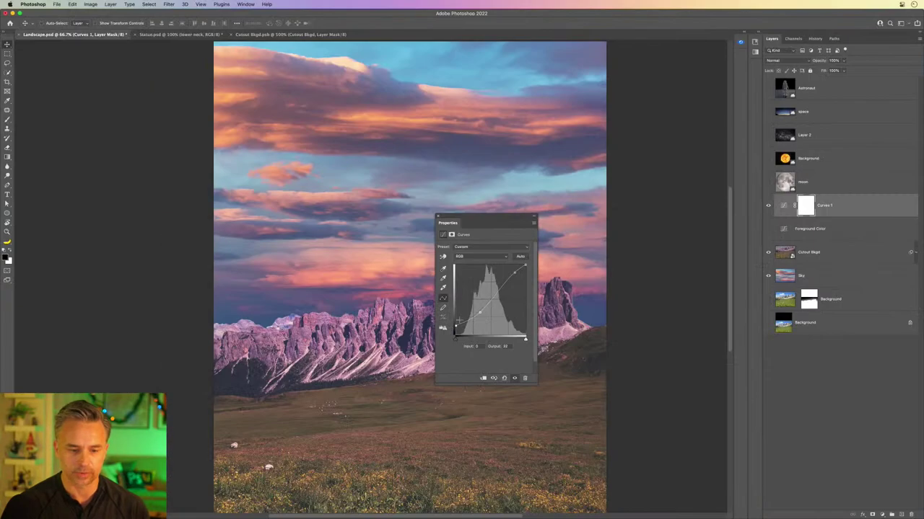
- Dock the floating Properties panel in the expanded panel group with Libraries and Gradients
drag(456, 225, 675, 165)
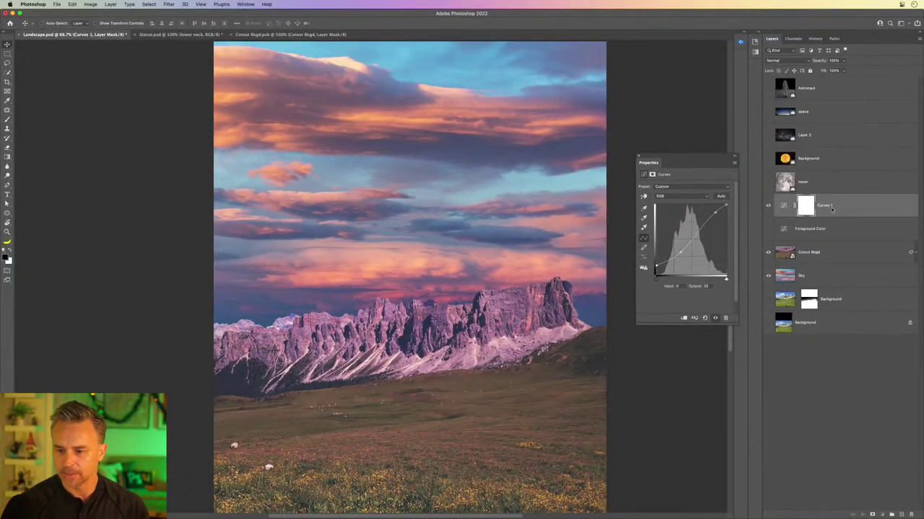
click(832, 207)
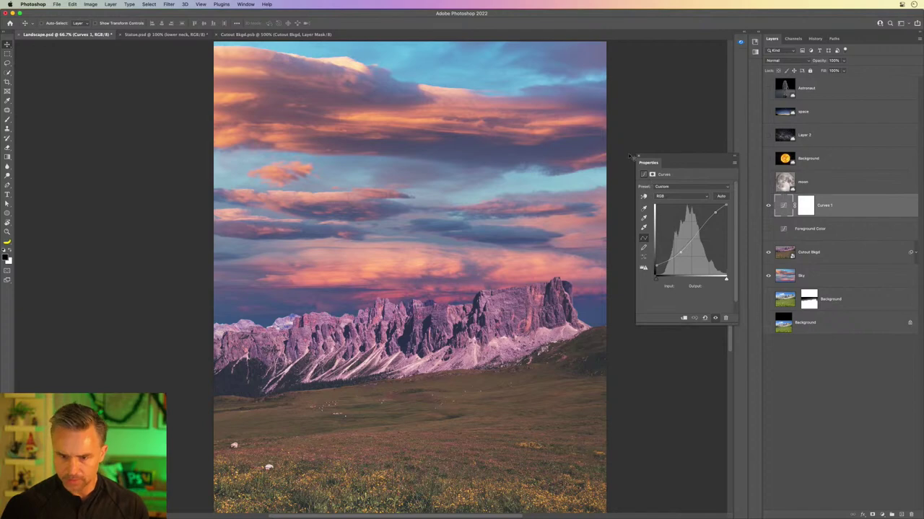
drag(633, 156, 750, 59)
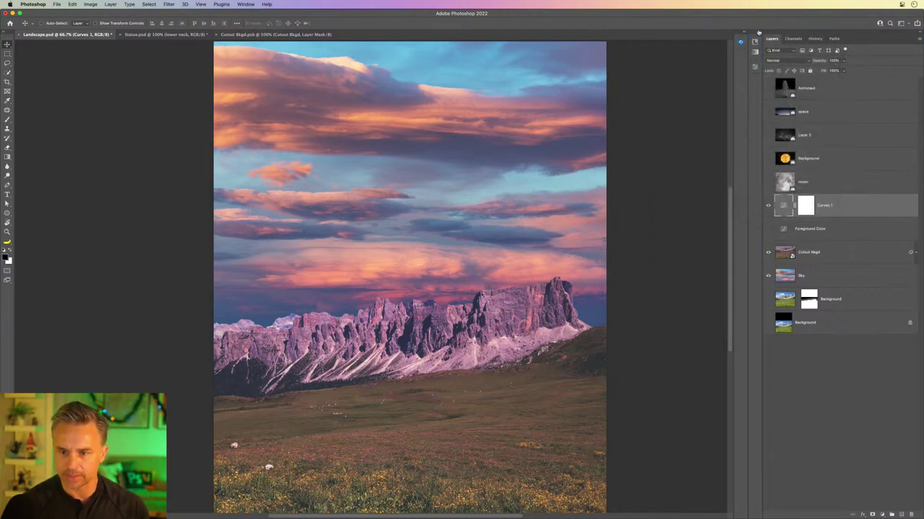
click(757, 33)
drag(635, 365, 663, 44)
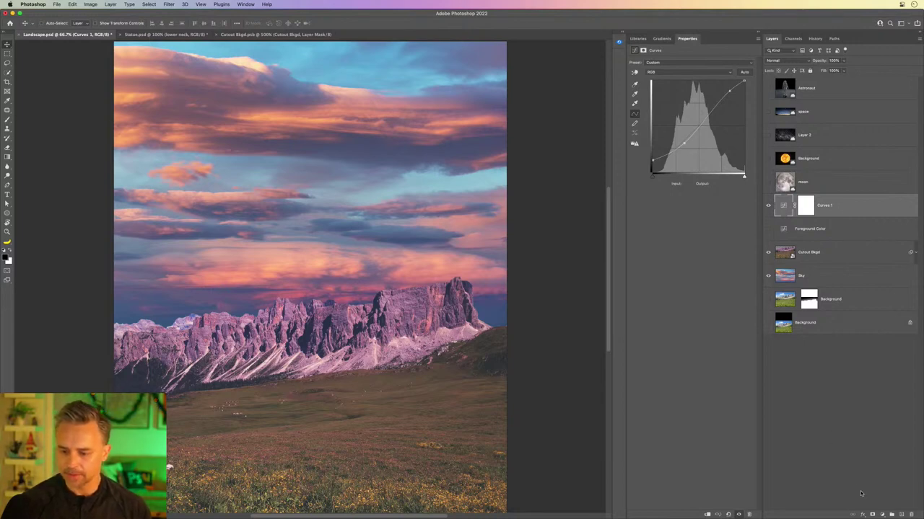
- Add a second Curves adjustment layer and place it below the Curves 1 layer
click(883, 514)
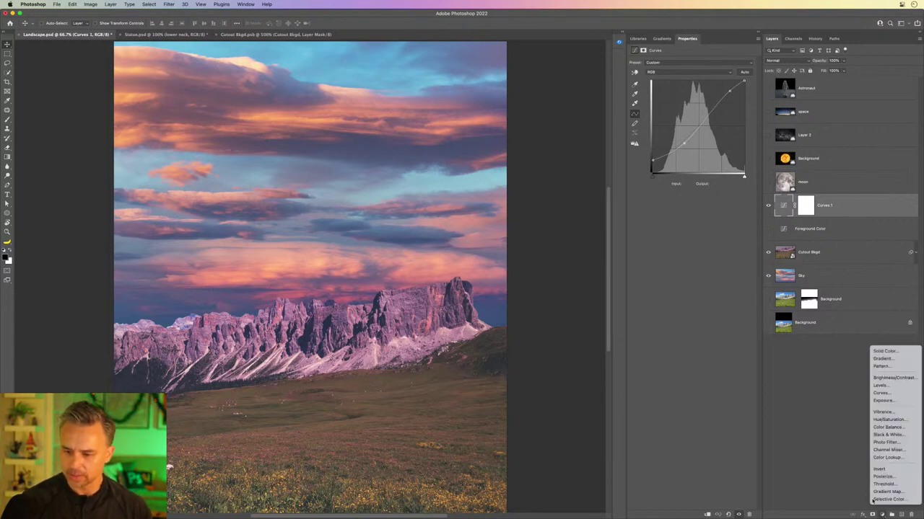
click(884, 393)
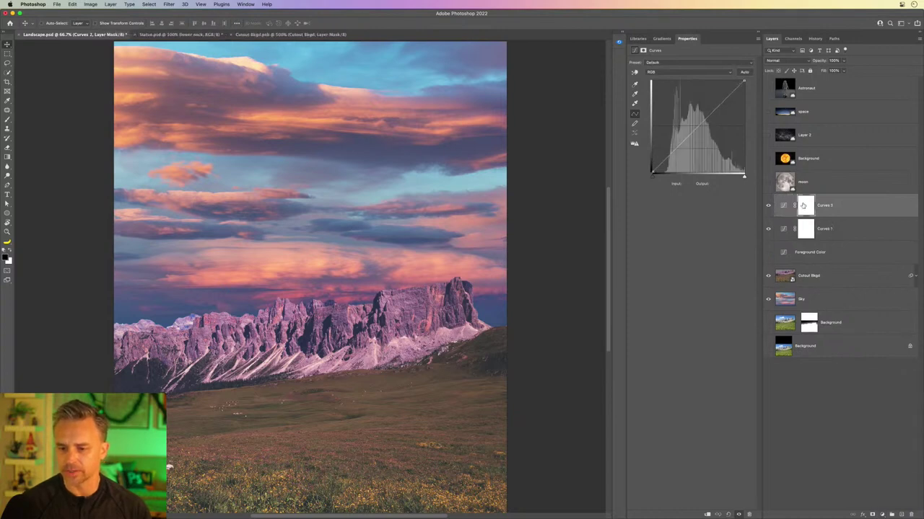
drag(803, 205, 828, 241)
- Rename the Curves 1 adjustment layer as "overall Curves 1"
double_click(821, 205)
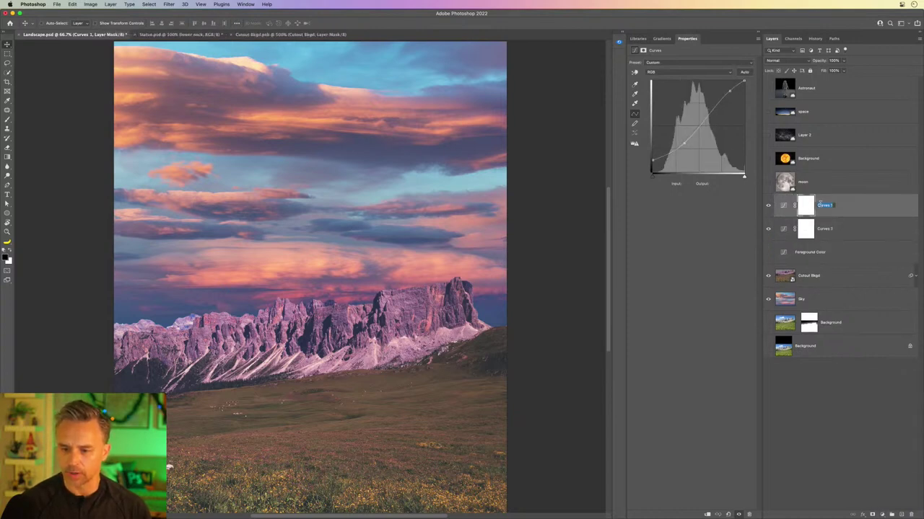
click(817, 205)
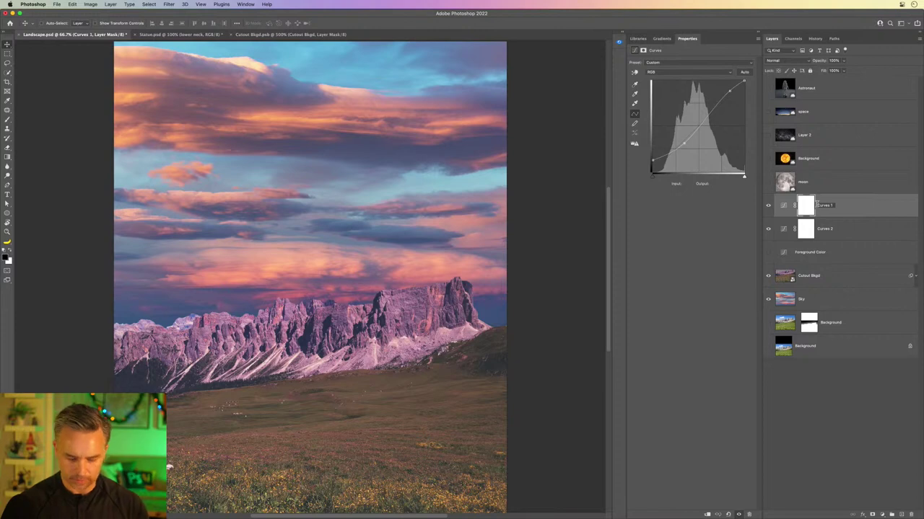
text(overall)
key(Return)
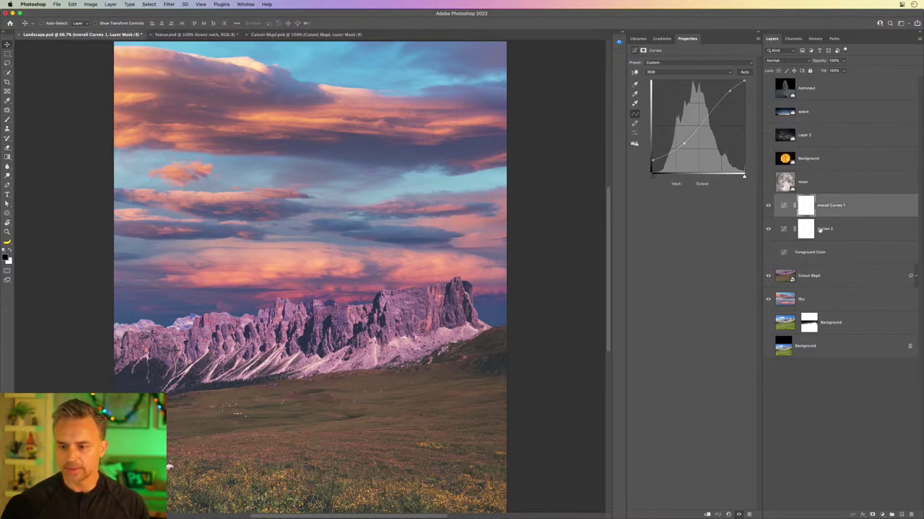
- Quick-select the pale distant peaks behind the ridge on the Cutout Bkgd layer, leaving out the sky above them
click(820, 230)
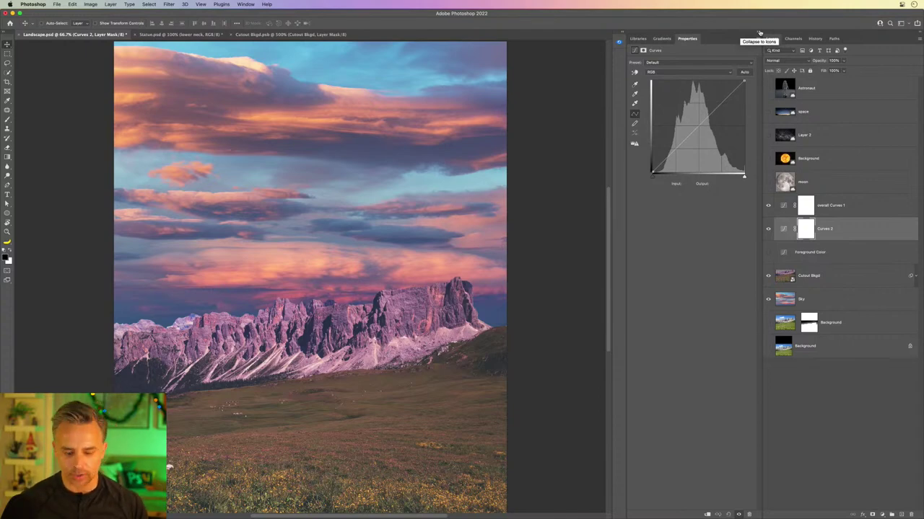
key(super+plus)
key(super+plus)
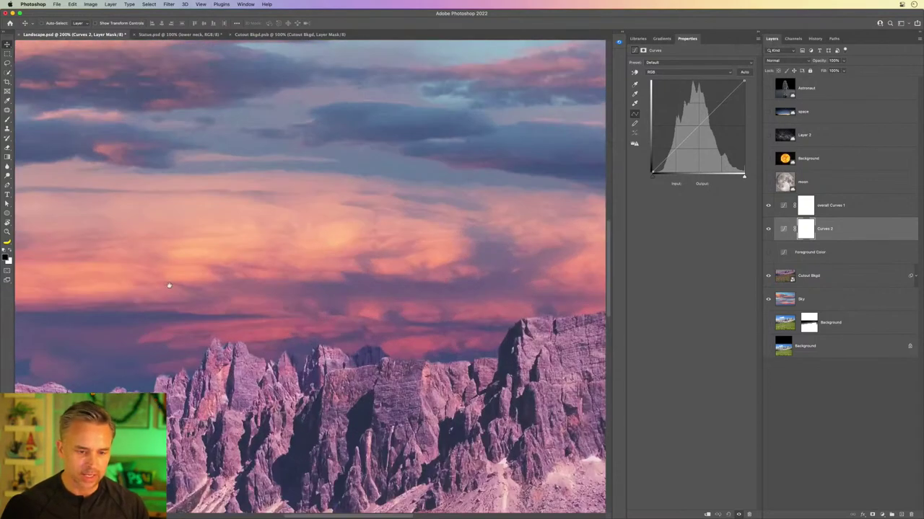
scroll(169, 284, down, 5)
scroll(483, 186, left, 5)
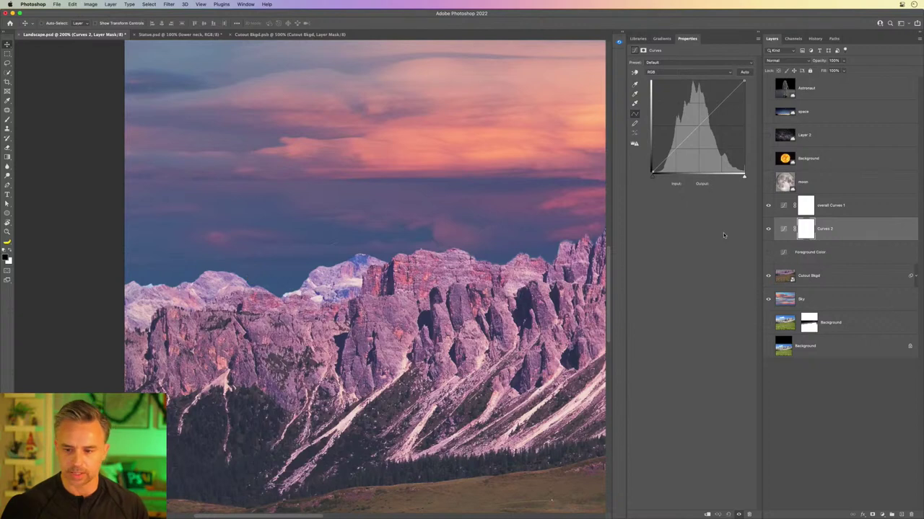
drag(829, 226, 818, 240)
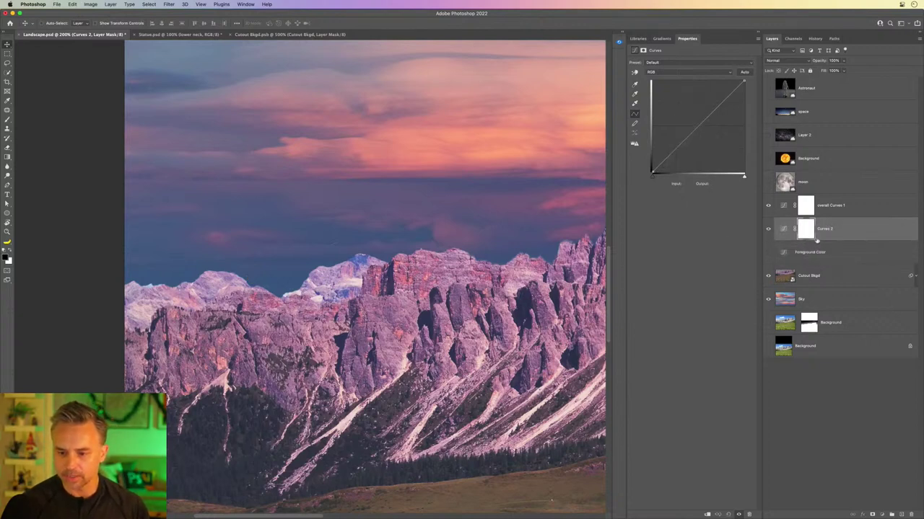
click(785, 276)
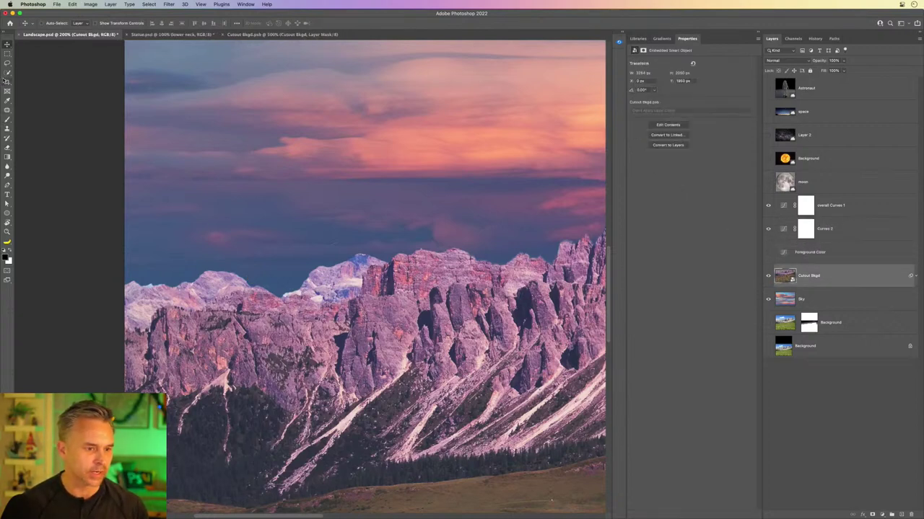
click(8, 73)
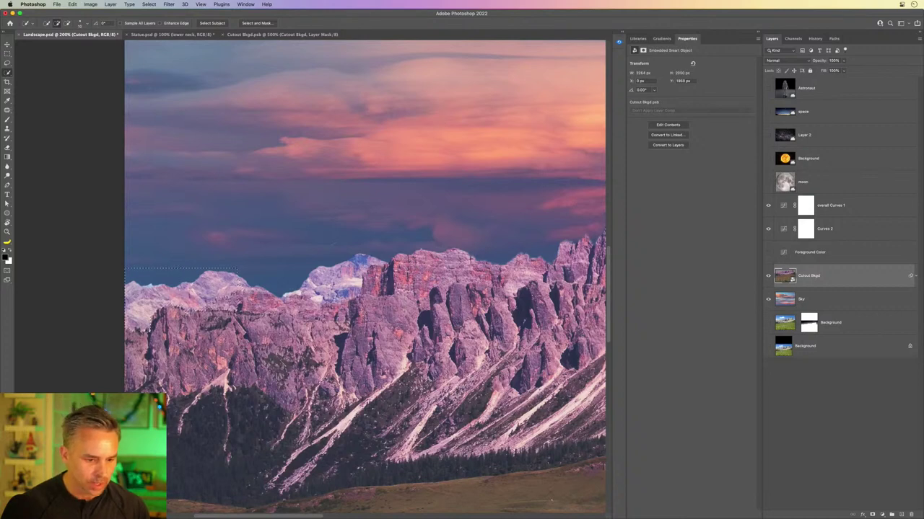
drag(332, 244, 334, 252)
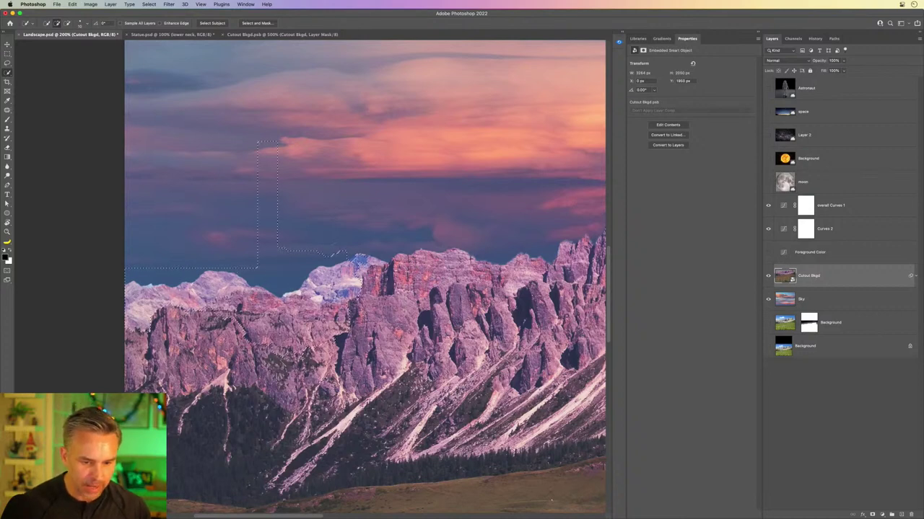
key(super+plus)
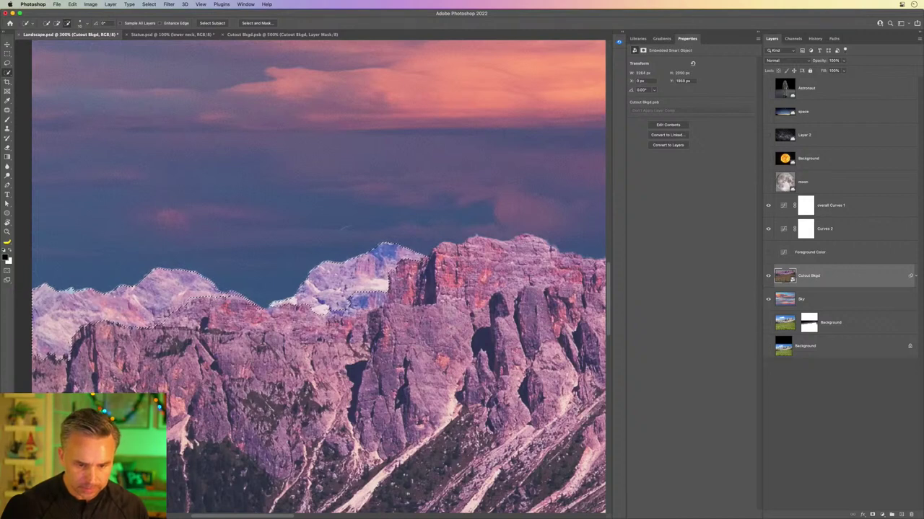
- Fill the selected distant peaks with black on the Curves 2 layer mask
key(alt)
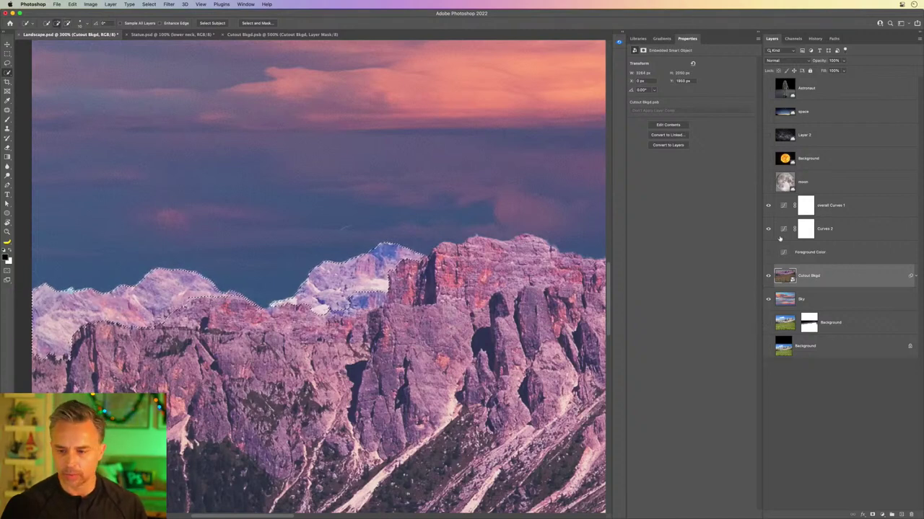
click(805, 230)
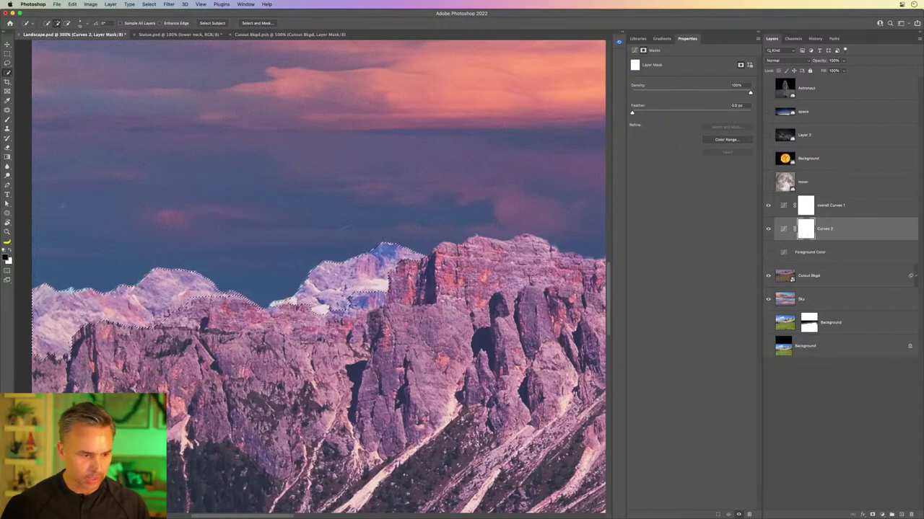
key(shift+BackSpace)
key(Return)
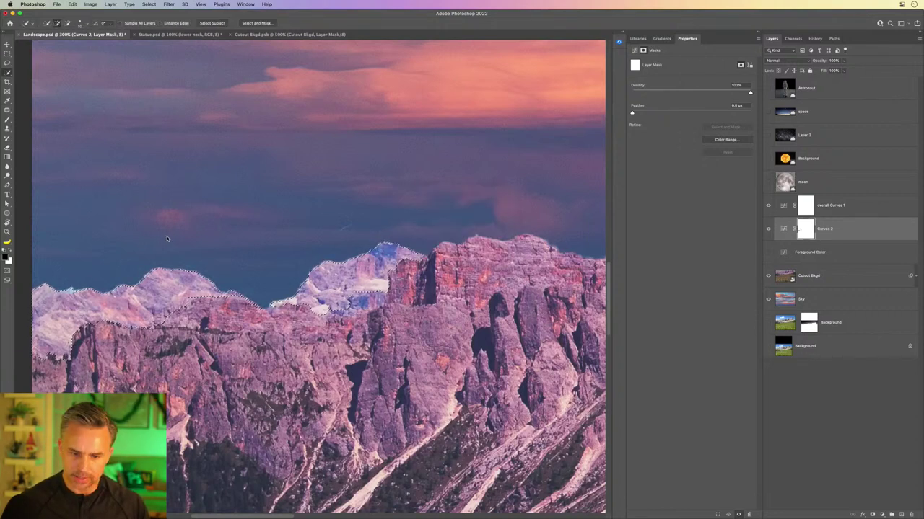
- Deselect the peaks and invert the Curves 2 layer mask so the adjustment affects only the distant peaks
click(794, 229)
click(802, 231)
click(793, 230)
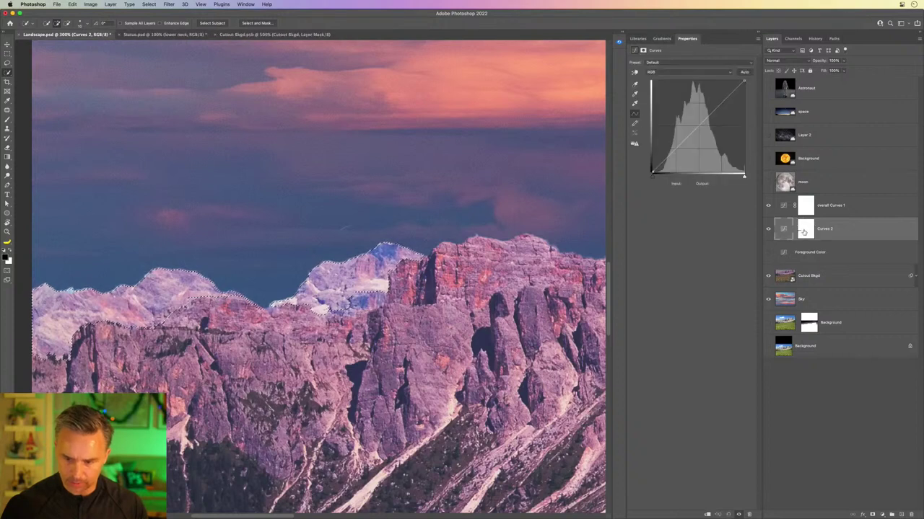
click(793, 232)
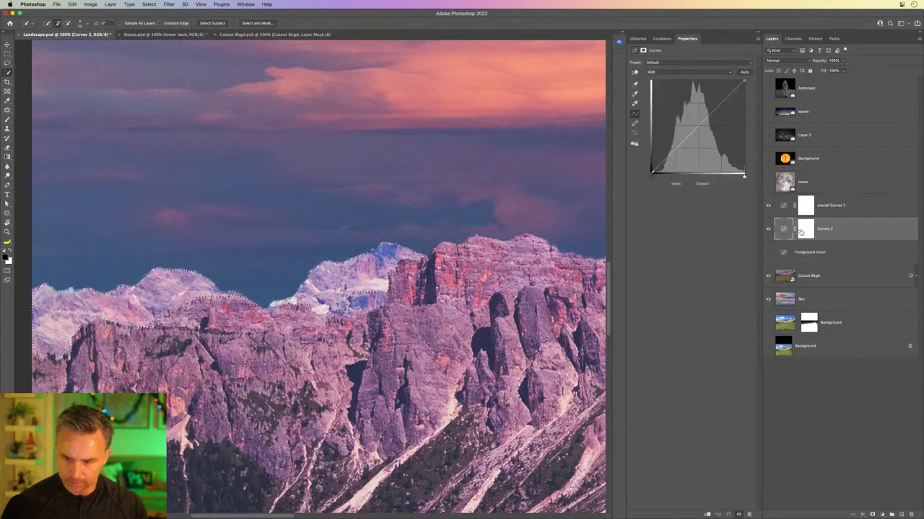
click(802, 232)
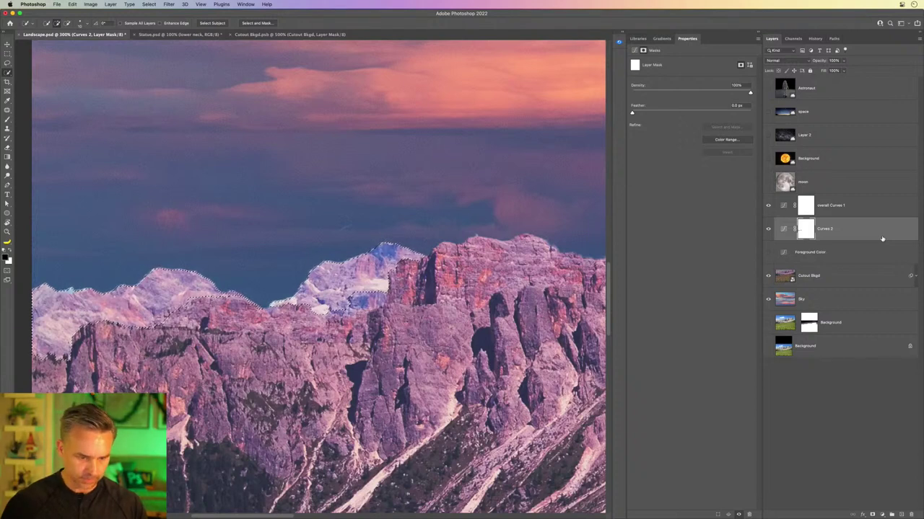
key(super+d)
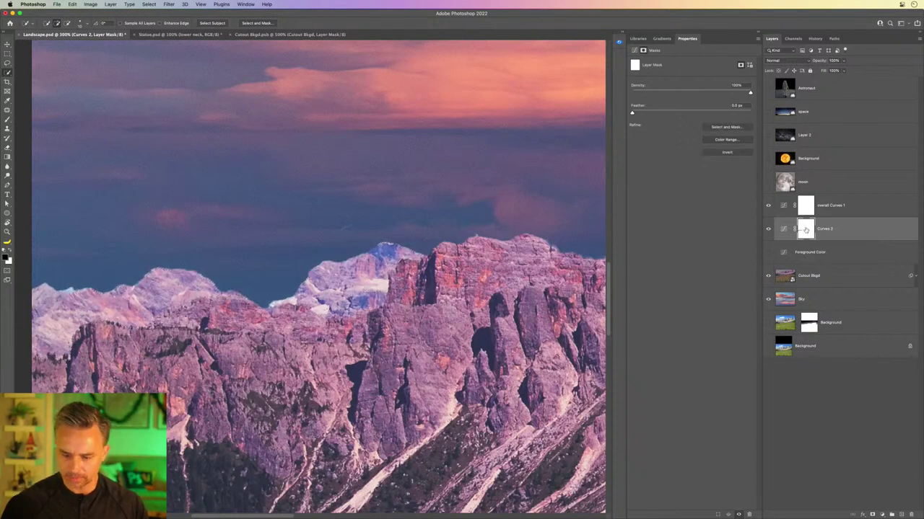
key(super+i)
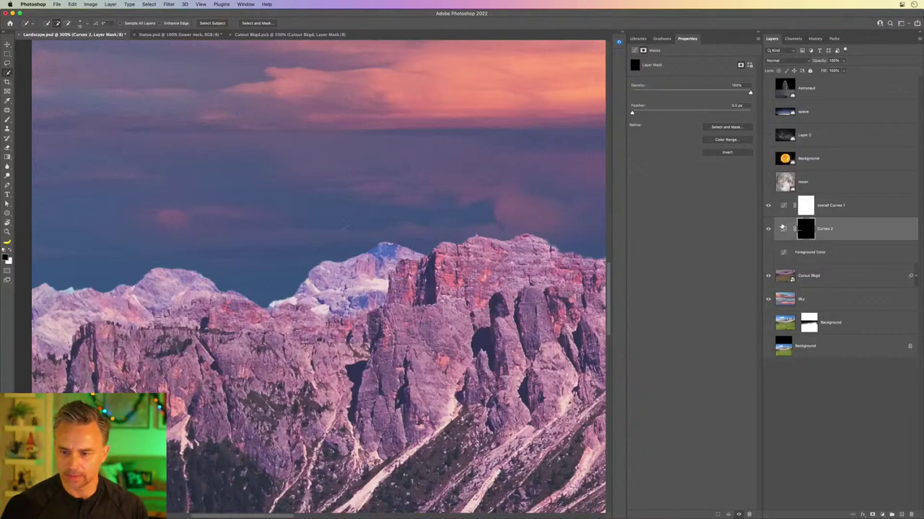
- Darken the distant peaks by pulling the Curves 2 RGB midtone point down to about input 131, output 71
click(782, 228)
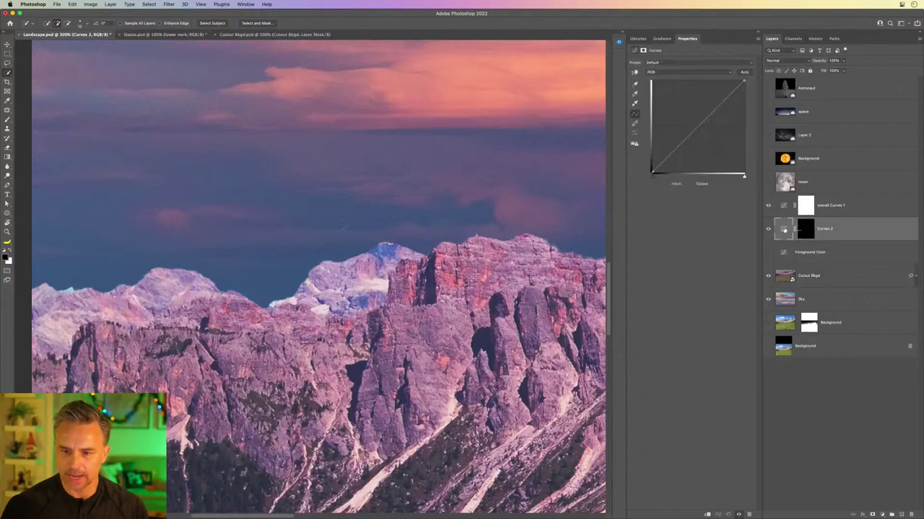
drag(686, 137, 698, 146)
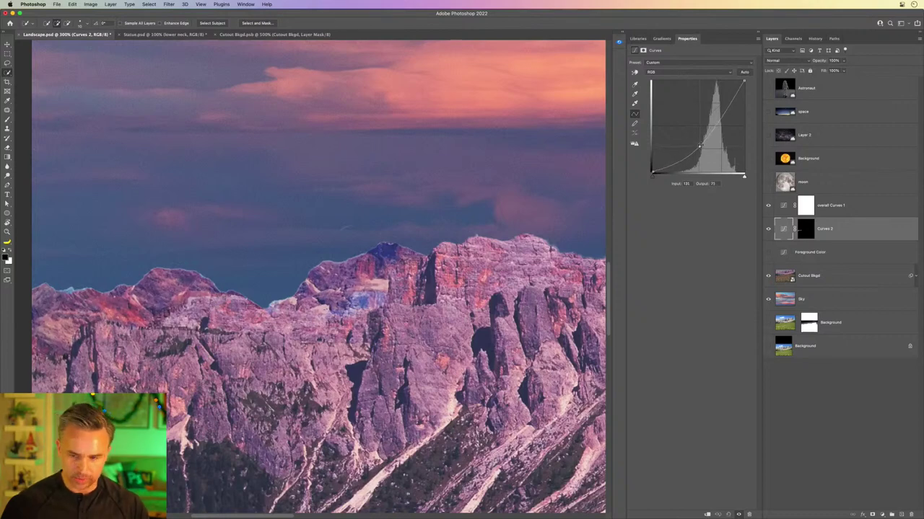
key(super+minus)
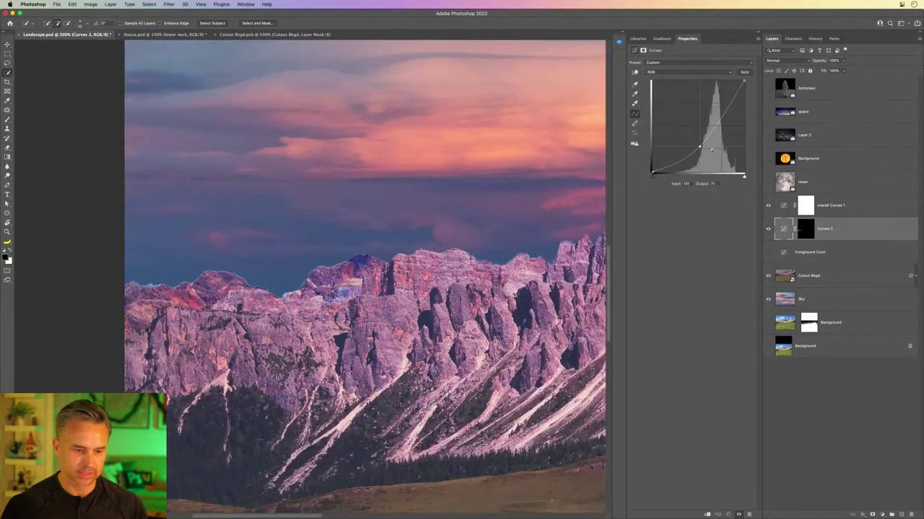
key(super+minus)
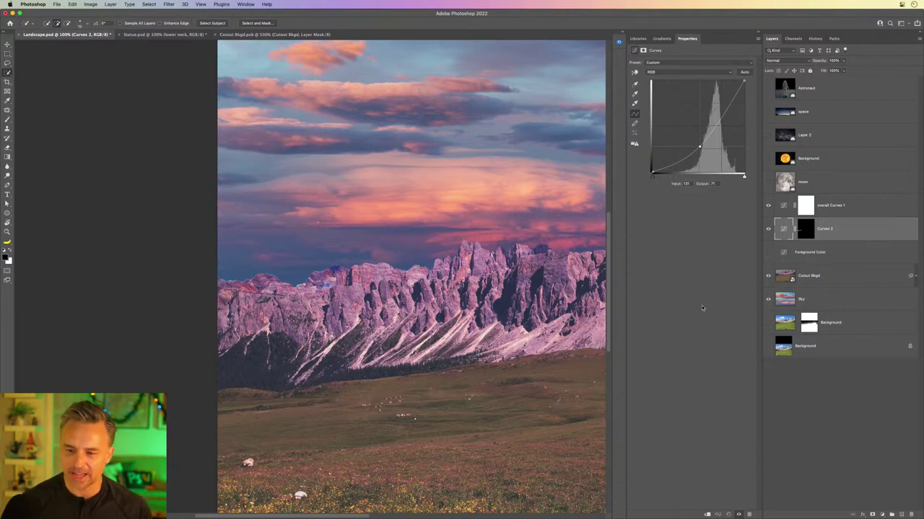
- Compare the distant peaks with Curves 2 off and on, and raise its midtone point slightly to soften the darkening
click(769, 229)
click(768, 229)
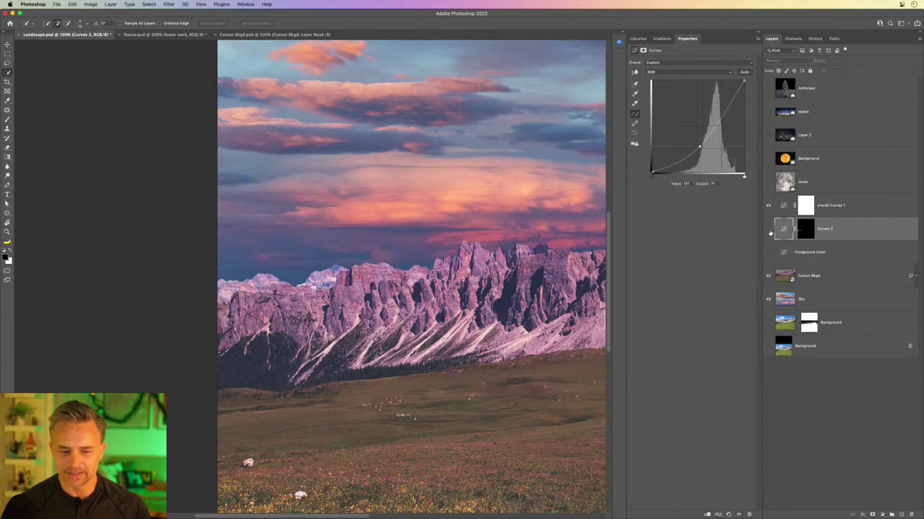
click(768, 230)
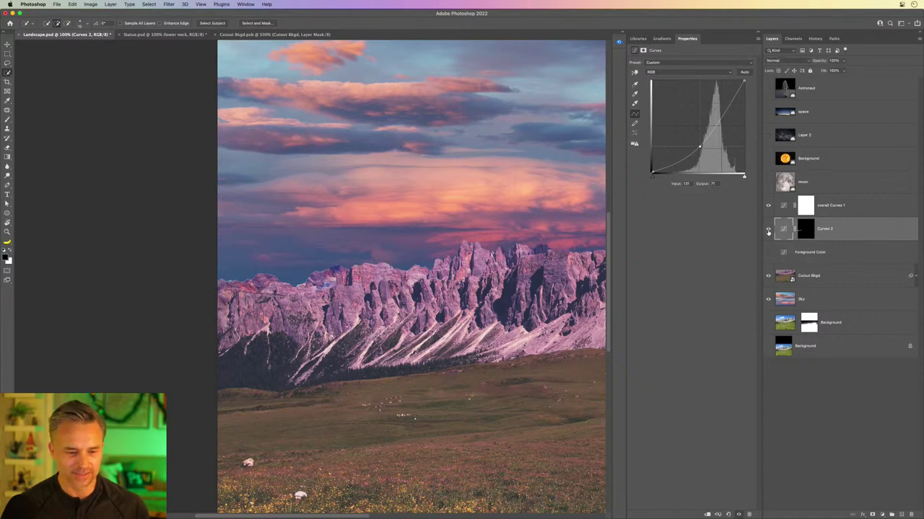
click(813, 281)
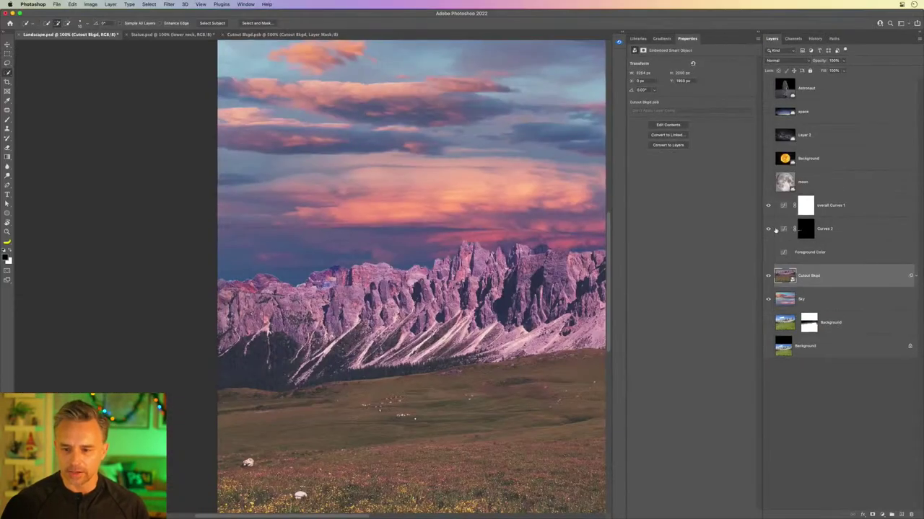
click(767, 231)
click(767, 230)
click(767, 230)
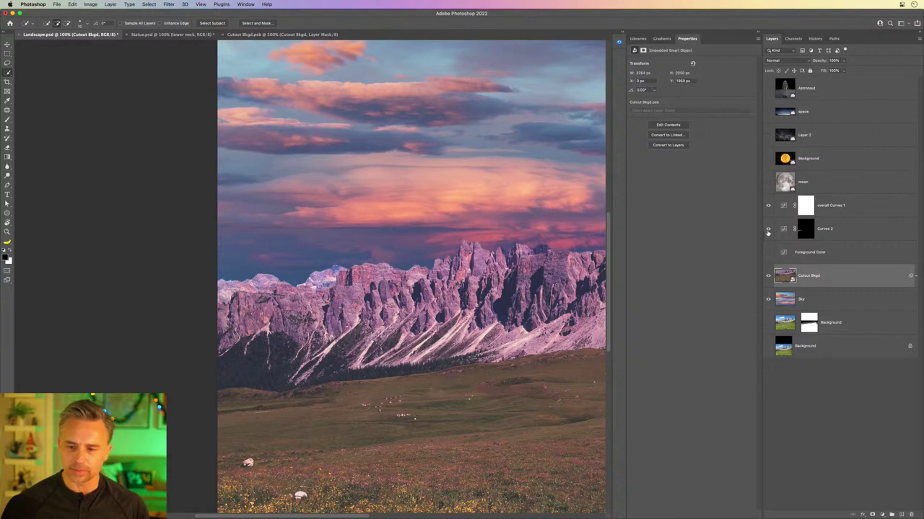
click(811, 232)
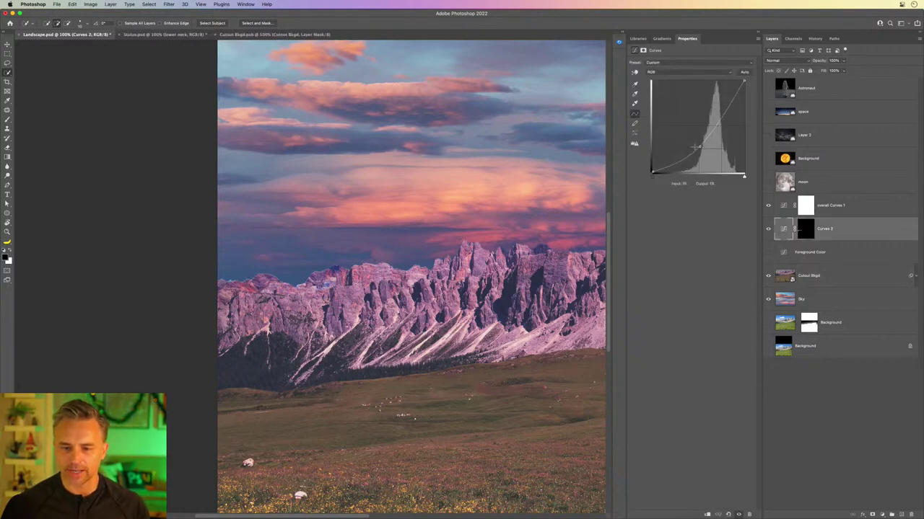
drag(698, 147, 701, 144)
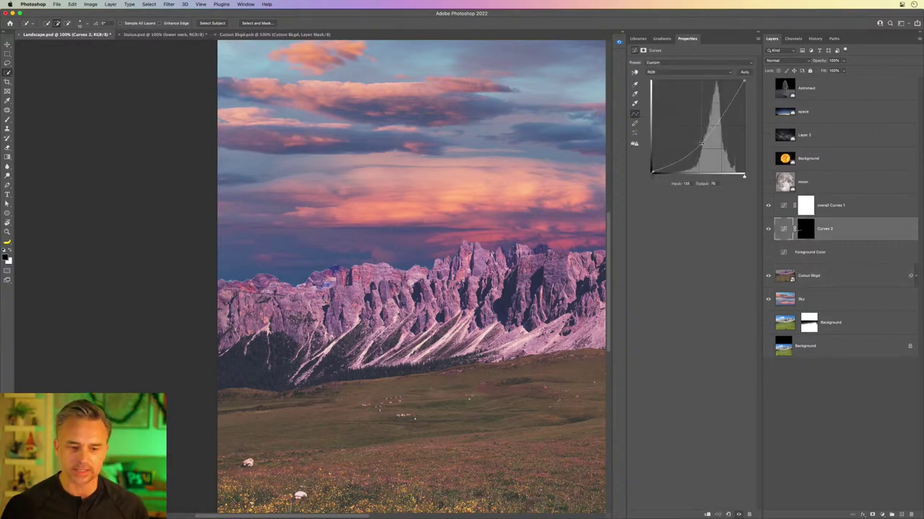
- Rename the Cutout Bkgd layer as "mountains"
click(806, 280)
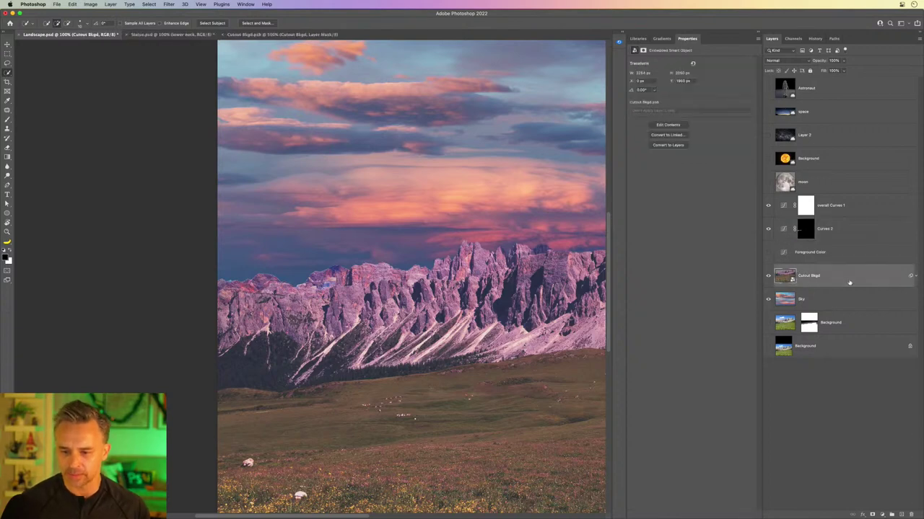
double_click(807, 276)
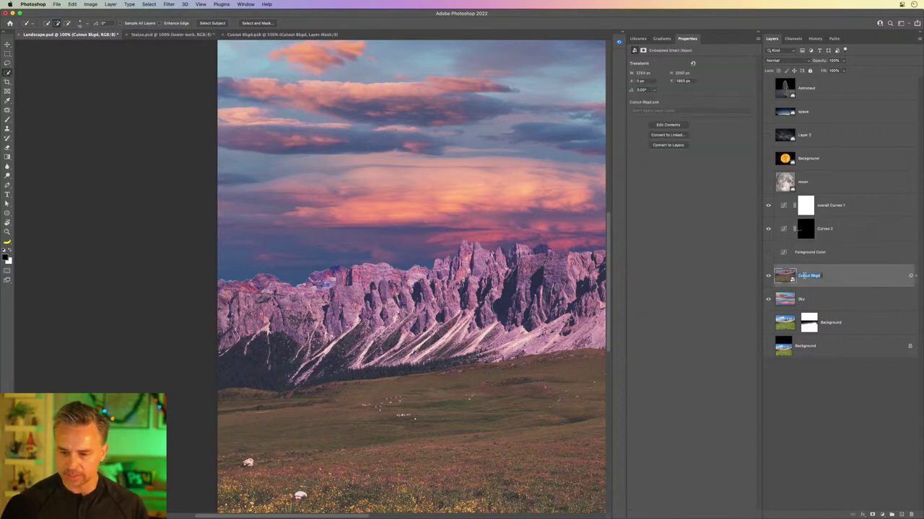
text(mou)
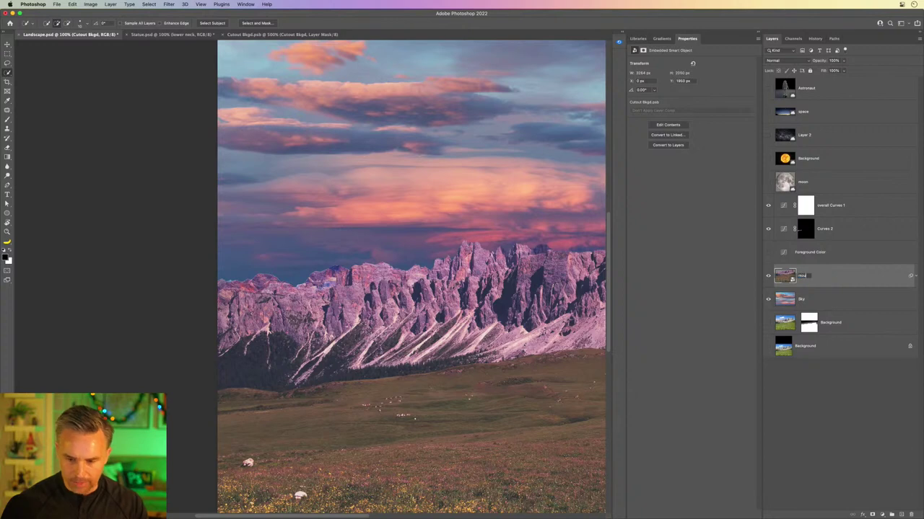
text(ntains)
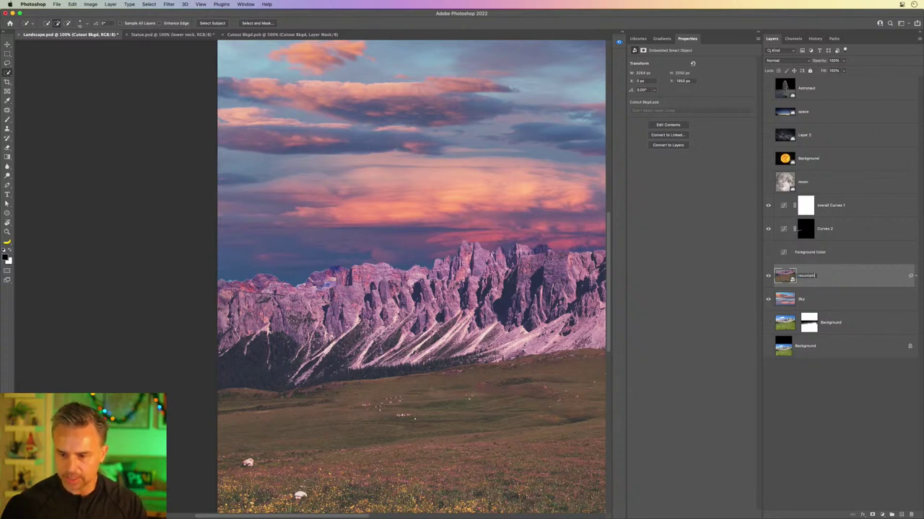
key(Return)
- Duplicate the mountains layer, give both copies the Curves 2 layer mask, and invert the mask on the lower copy
key(super+j)
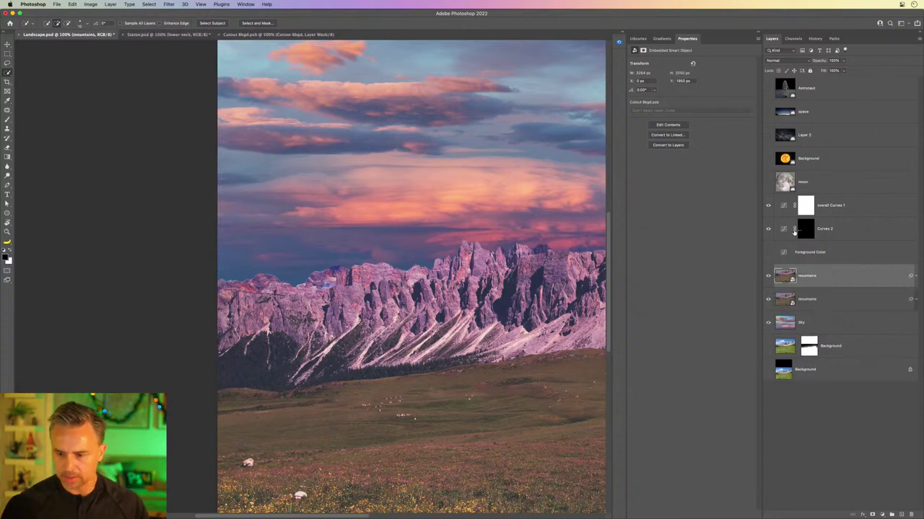
drag(785, 276, 806, 303)
key(super+i)
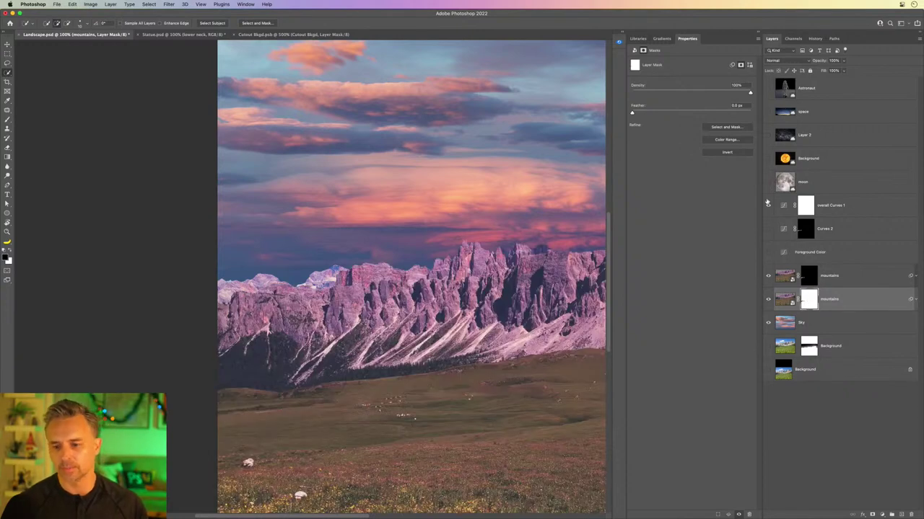
- With the upper mountains layer hidden, lasso the stray peak outline in the sky and fill it black on the lower copy's mask
click(767, 276)
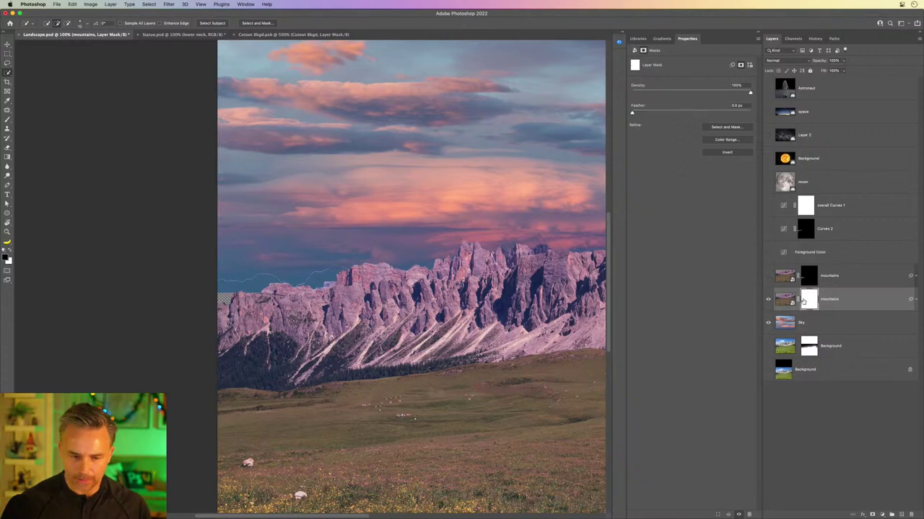
key(super+plus)
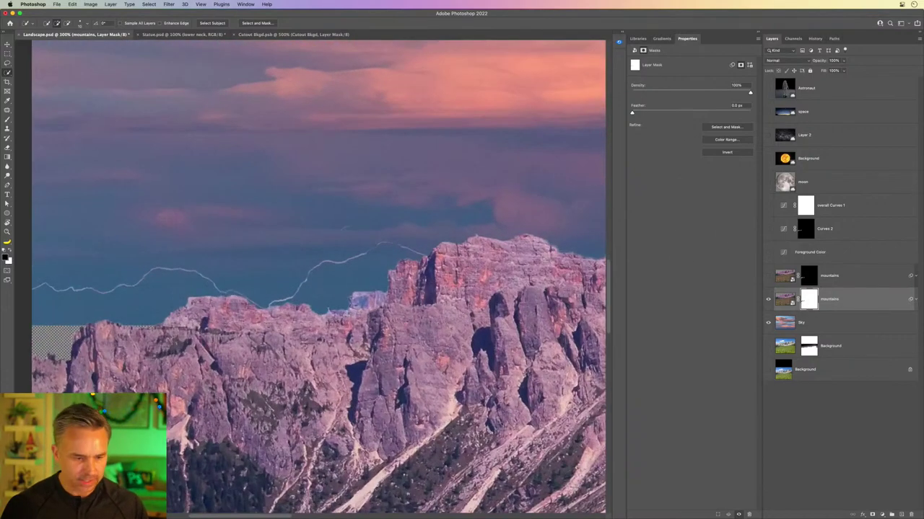
scroll(196, 182, left, 5)
click(8, 64)
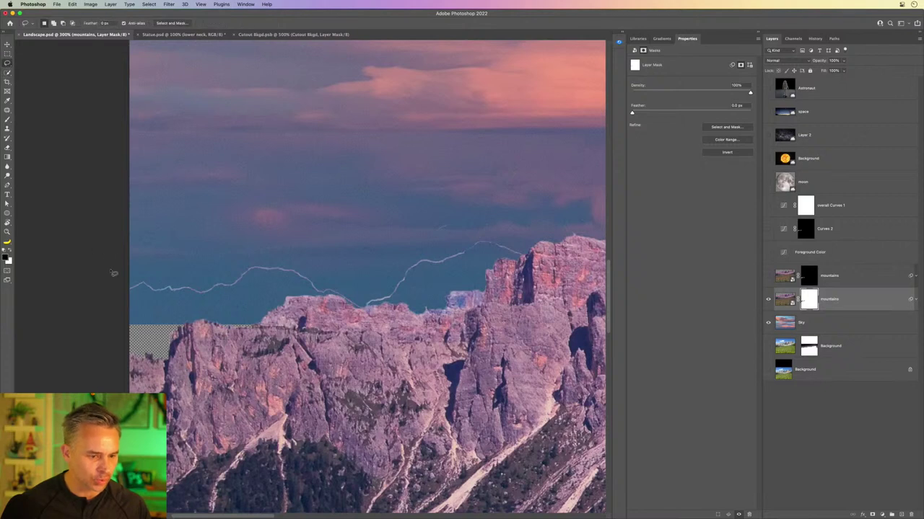
mouse_move(114, 273)
mouse_down()
mouse_move(137, 315)
mouse_move(254, 307)
mouse_move(306, 290)
mouse_move(346, 302)
mouse_move(421, 298)
mouse_move(441, 280)
mouse_move(531, 248)
mouse_move(158, 214)
mouse_move(107, 240)
mouse_up()
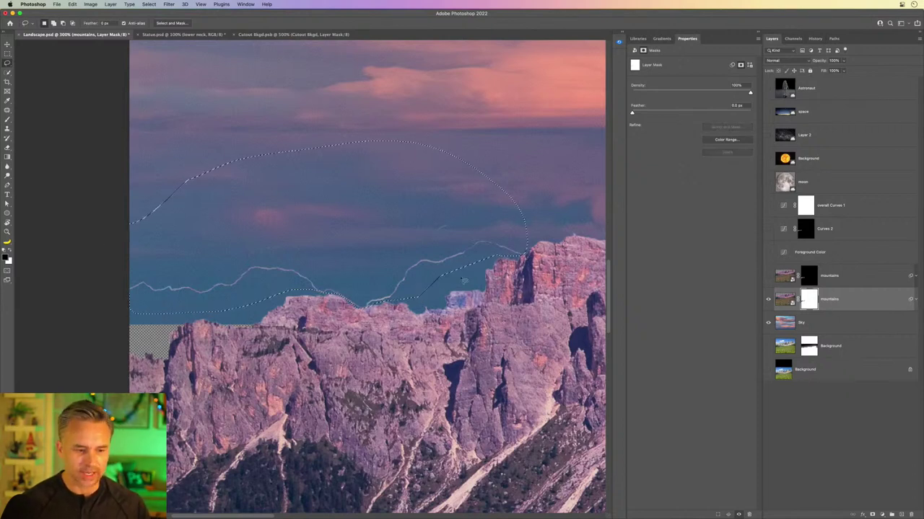
key(x)
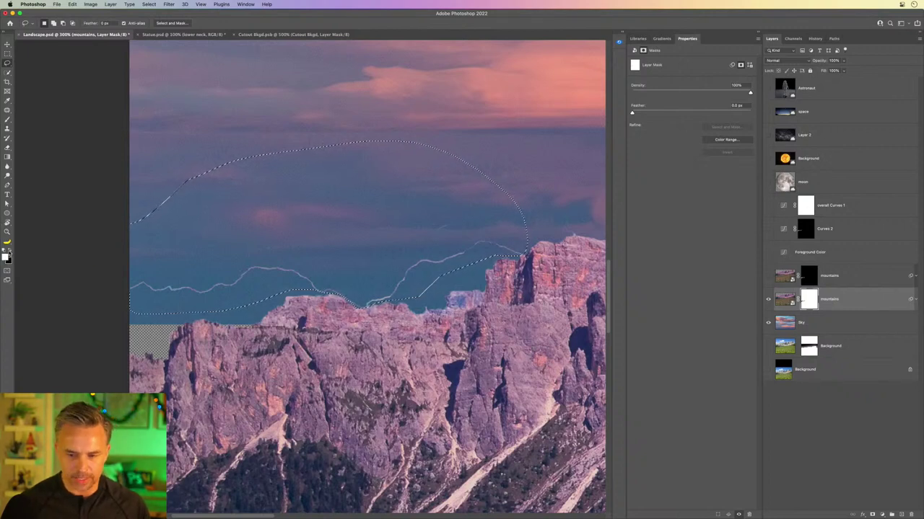
key(shift+BackSpace)
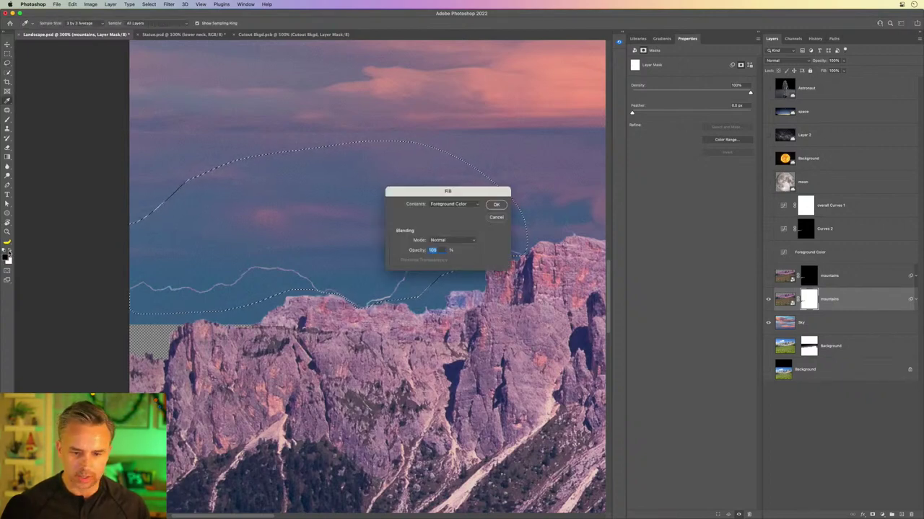
key(Return)
key(super+d)
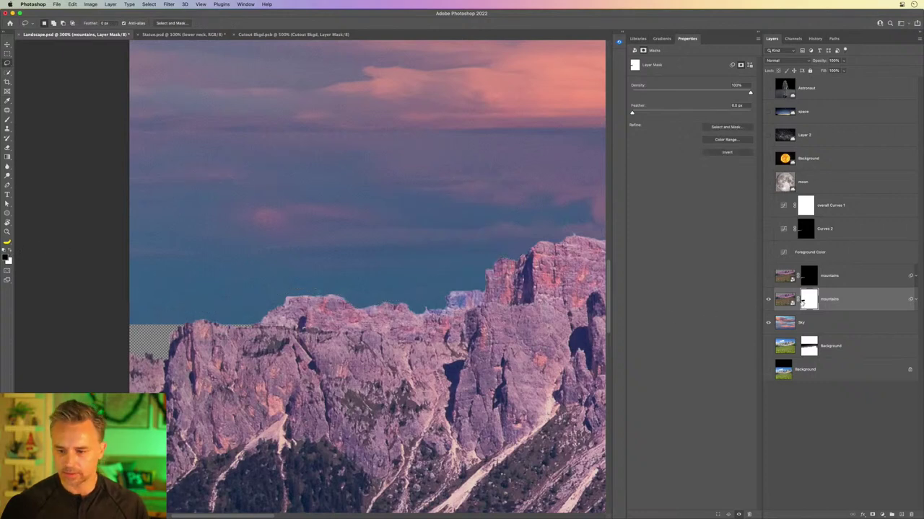
- Rename the lower mountains layer as "background mountains"
click(827, 300)
text(background moun)
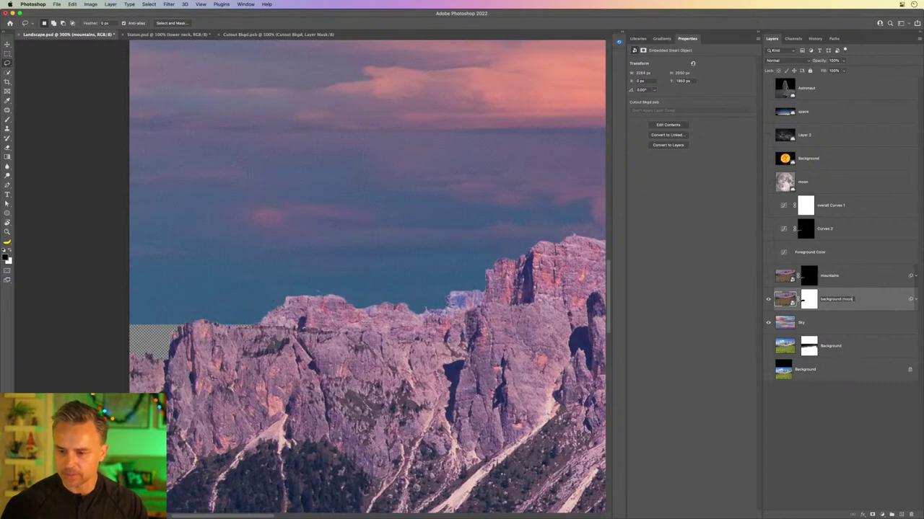
text(tains)
key(Return)
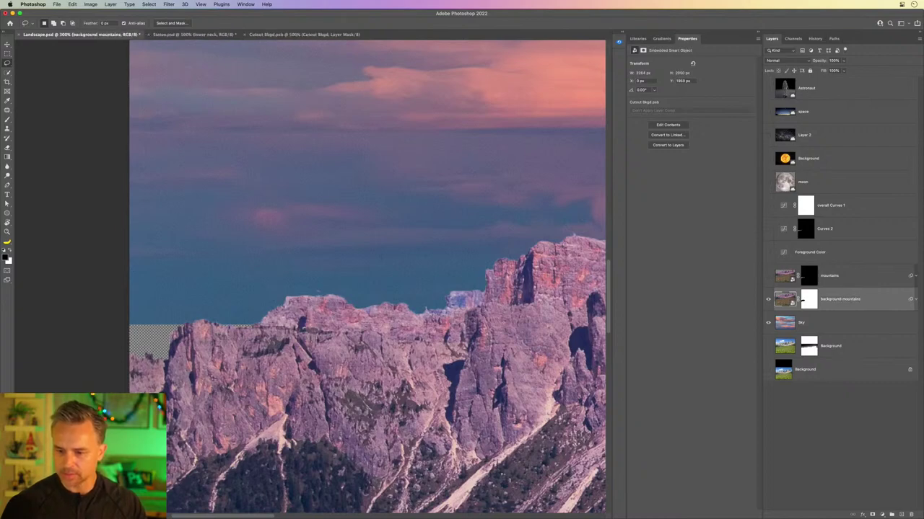
- Check the background mountains layer by toggling its visibility, and show the upper mountains layer again
click(767, 300)
click(767, 300)
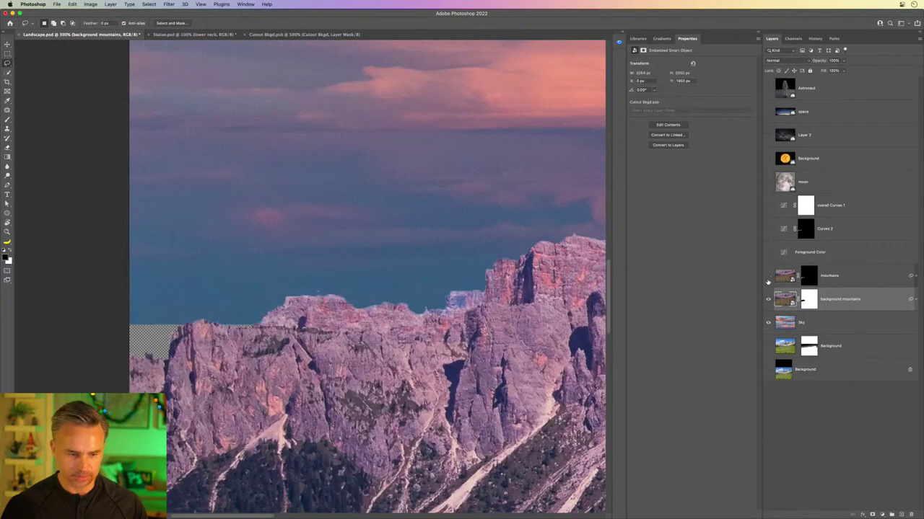
click(768, 277)
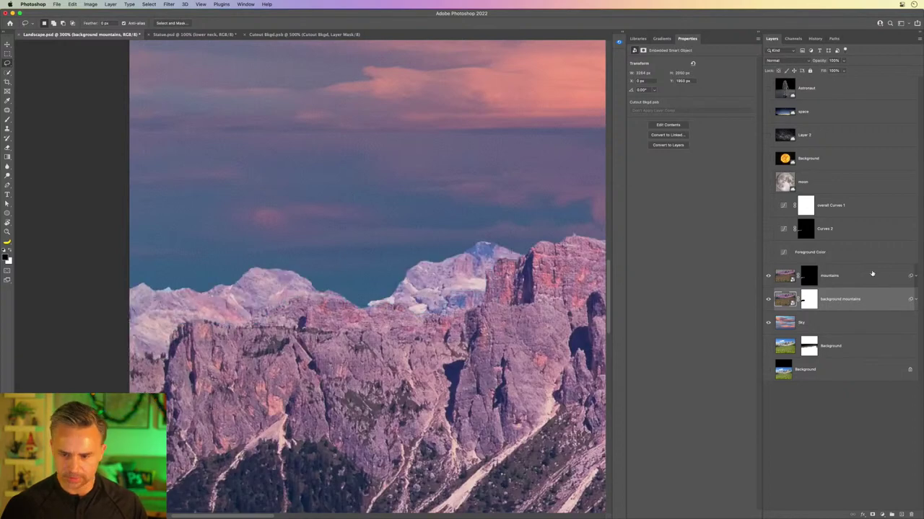
- Move the mountains layer below the background mountains layer in the layer stack
click(828, 281)
double_click(846, 311)
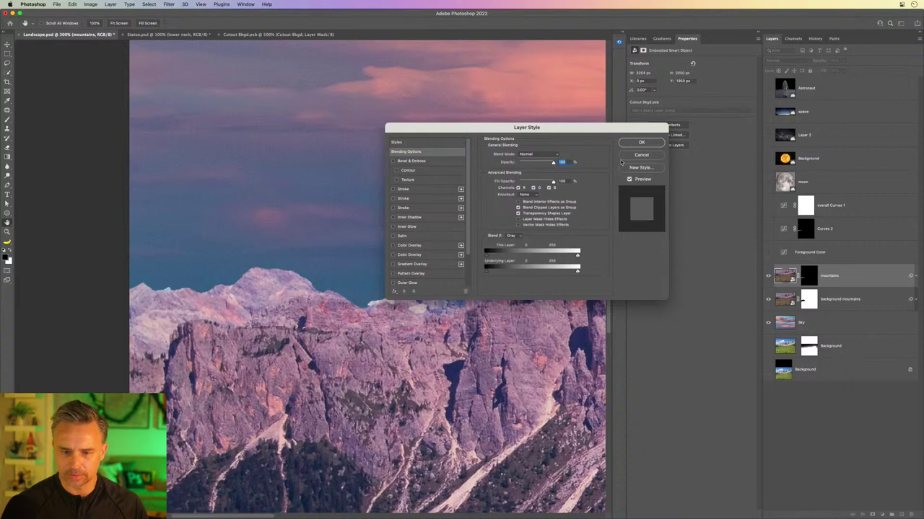
click(624, 160)
drag(858, 279, 828, 310)
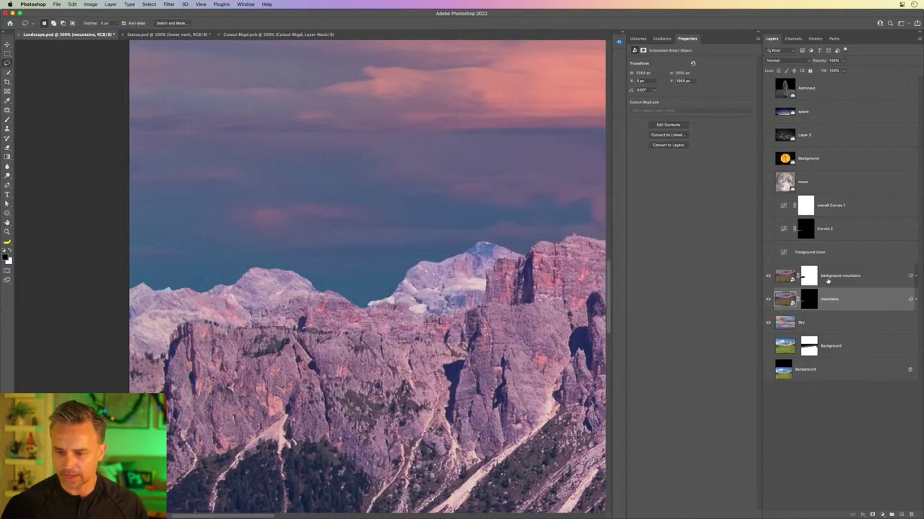
- Swap the two layers' names so the lower one is "background mountains" and the upper one "mountains"
double_click(830, 276)
key(super+c)
click(828, 301)
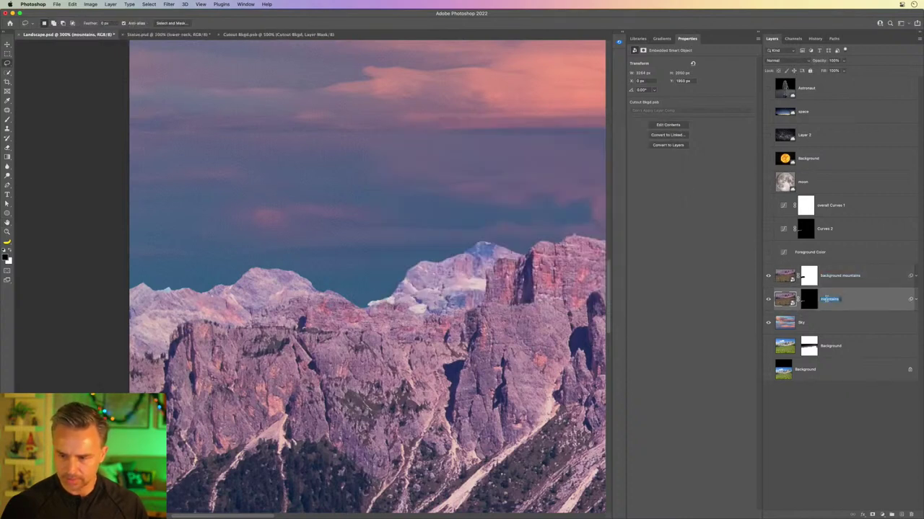
double_click(829, 298)
key(super+v)
key(Return)
double_click(826, 275)
double_click(826, 275)
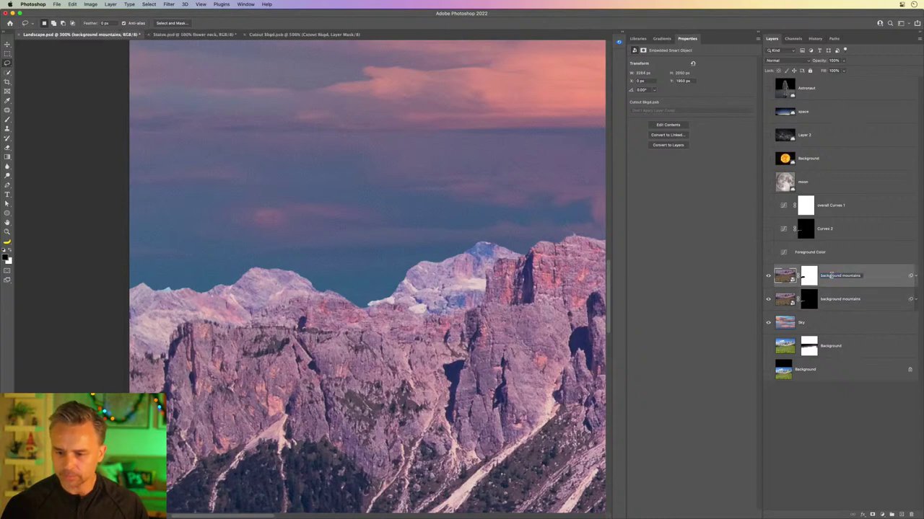
key(BackSpace)
key(Return)
- Check the mountains and background mountains layers by hiding both and showing them again one at a time
click(851, 299)
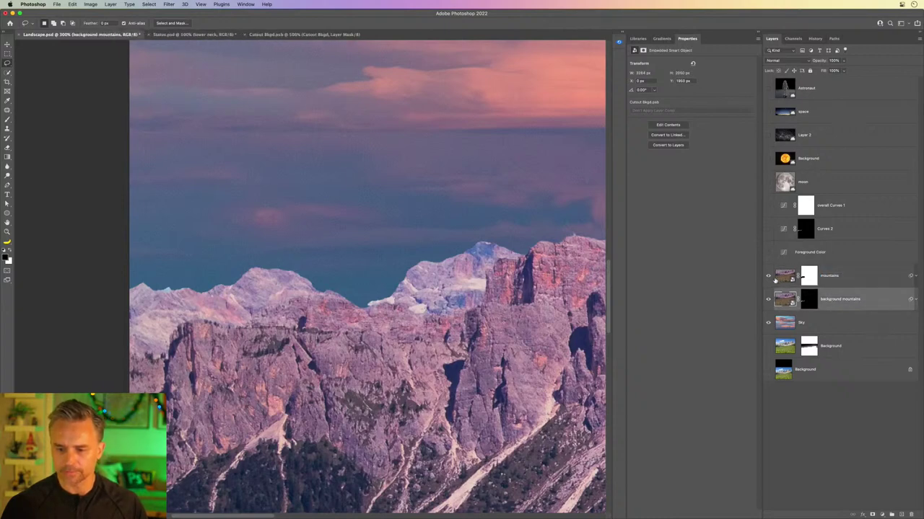
click(768, 275)
click(768, 300)
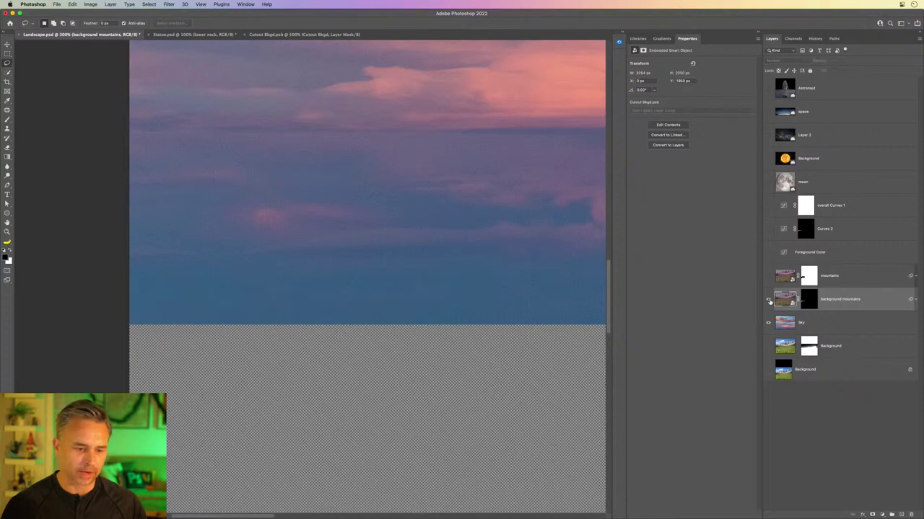
click(769, 300)
click(768, 275)
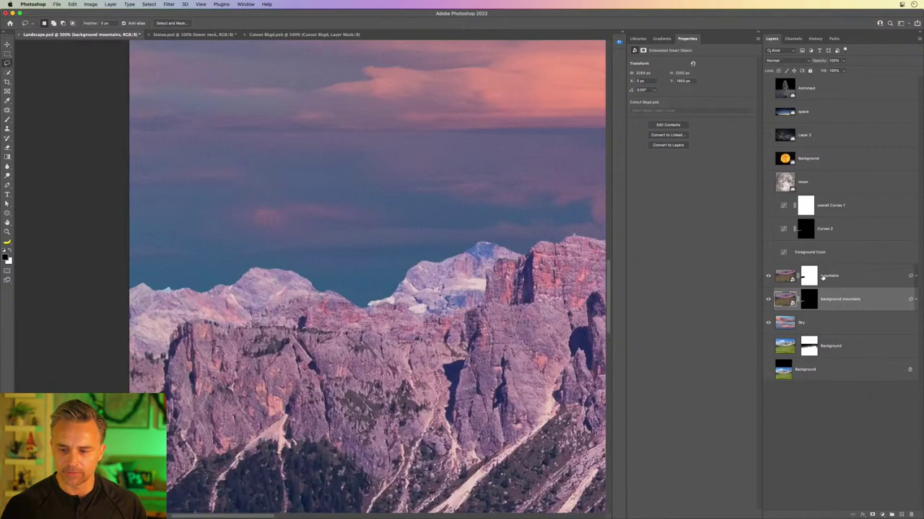
- Rename the upper mountains layer as "foreground mountains"
click(826, 277)
click(820, 276)
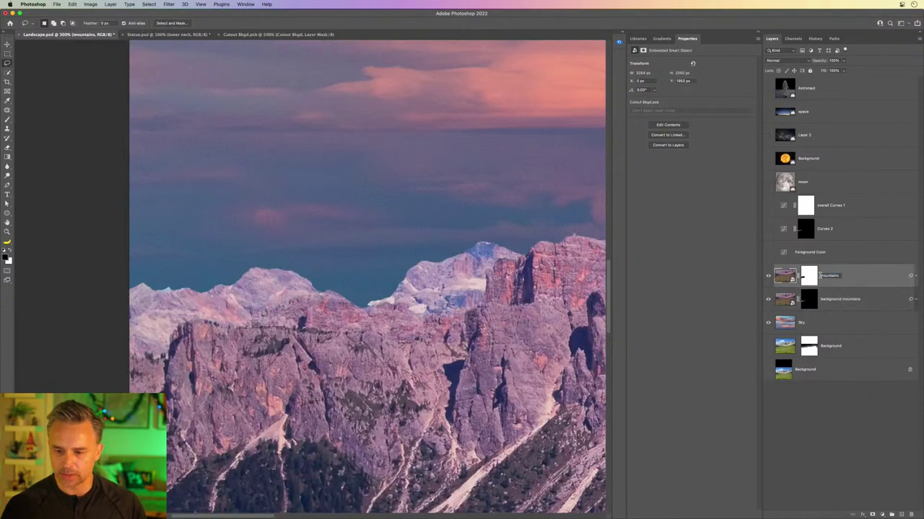
text(foreground)
key(Return)
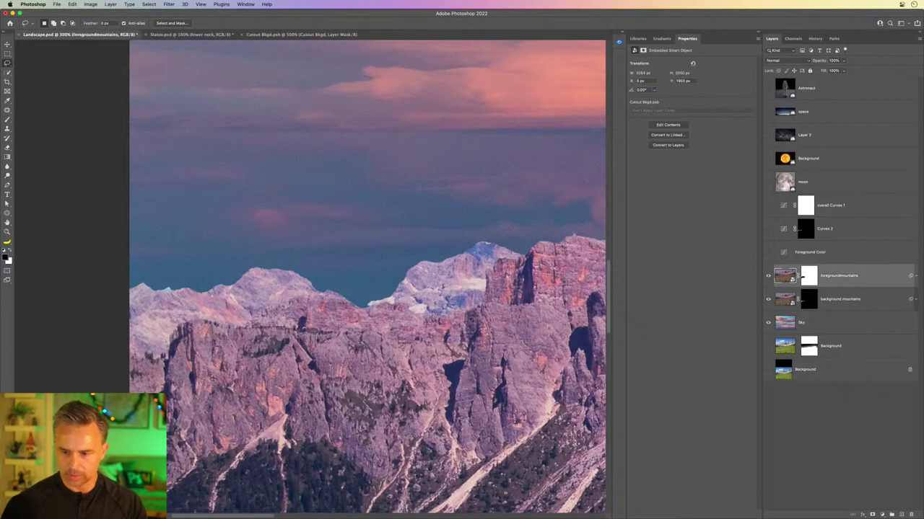
click(821, 298)
click(828, 278)
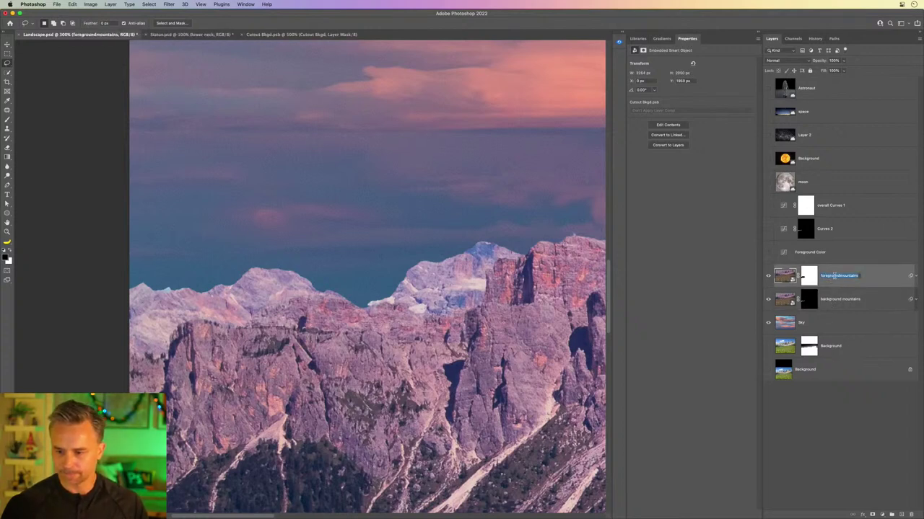
double_click(830, 276)
click(839, 275)
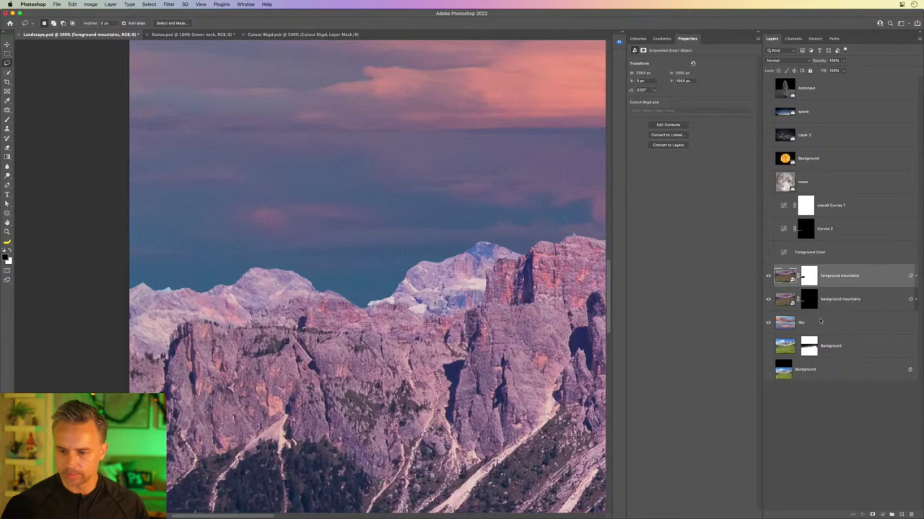
- Stretch the Sky layer's lower edge downward behind the mountains, to about 105% of its height
click(820, 321)
key(super+0)
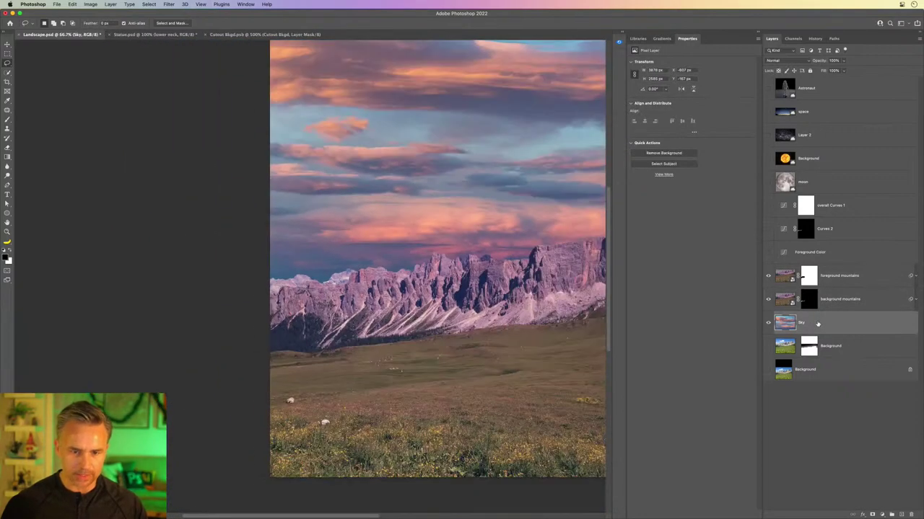
key(super+minus)
key(super+t)
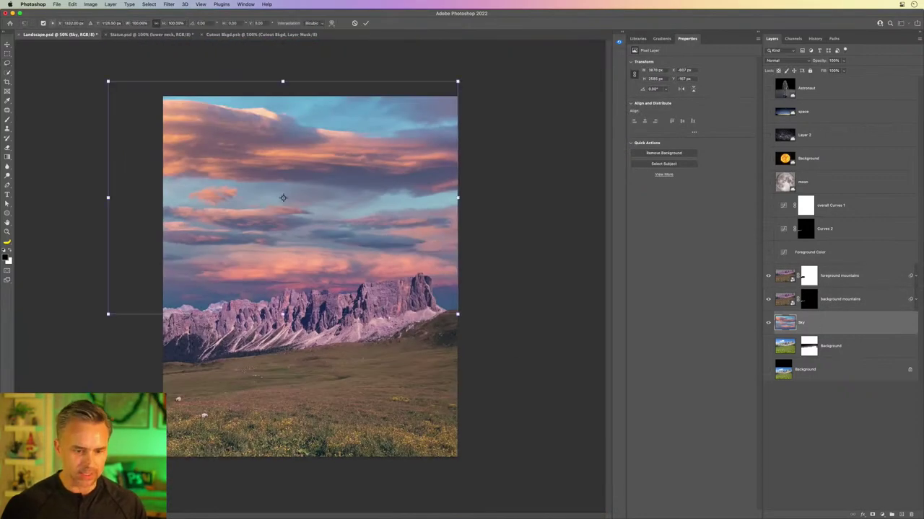
drag(283, 313, 283, 327)
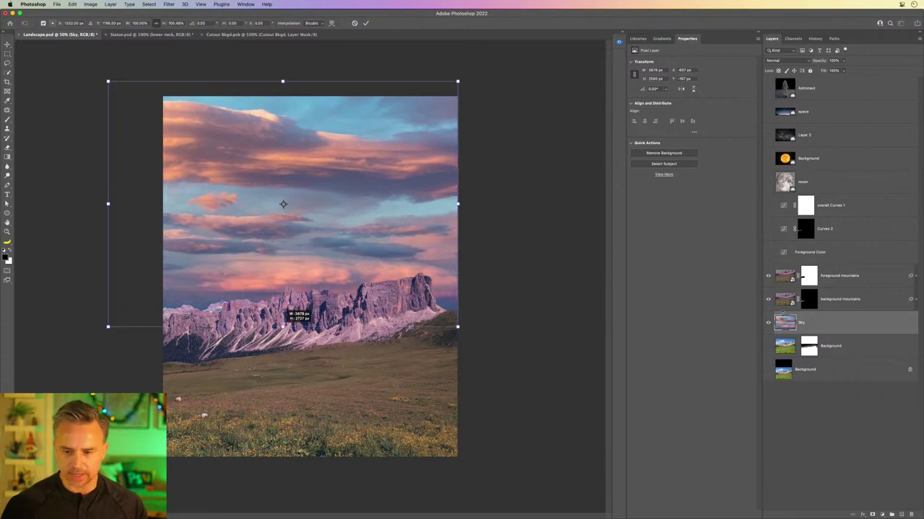
key(Return)
- Lower the opacity of the background mountains layer
click(865, 302)
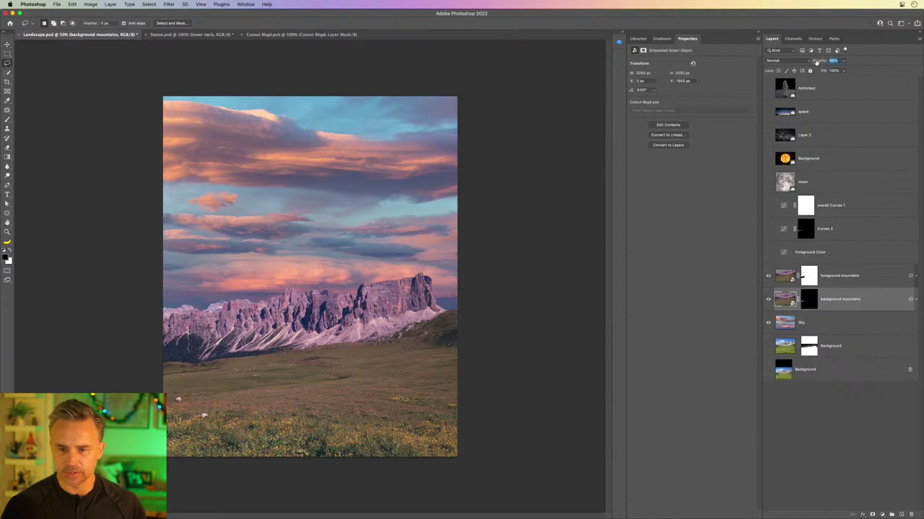
drag(820, 62, 806, 63)
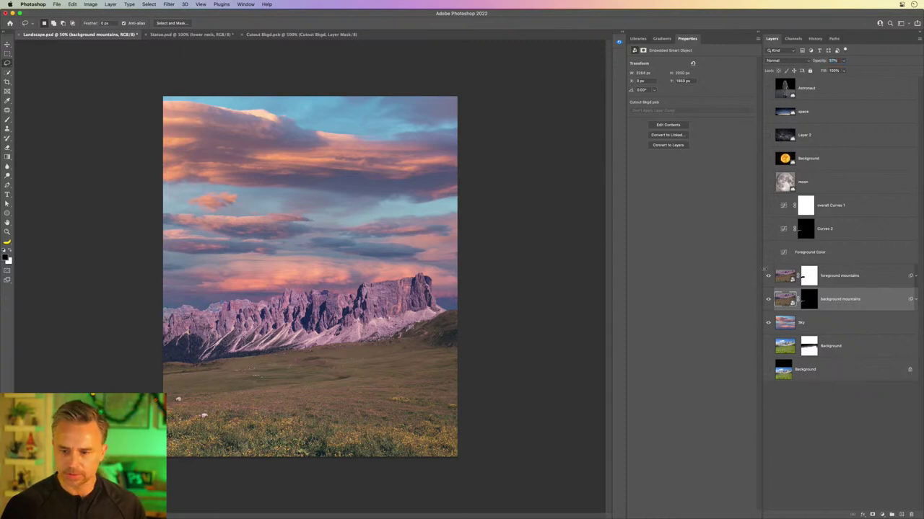
- Show the Curves 2 adjustment and raise its midtone point slightly to lighten the distant peaks
click(767, 230)
click(869, 226)
key(super+equal)
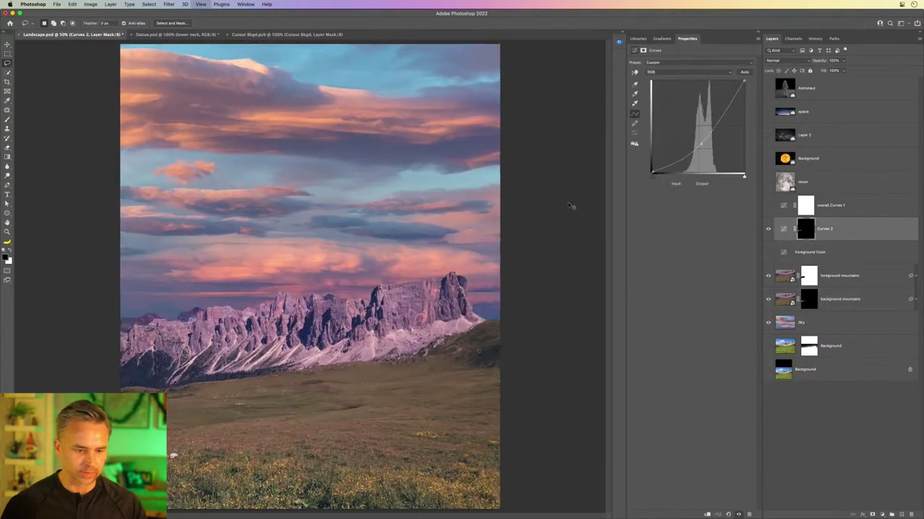
drag(127, 310, 165, 301)
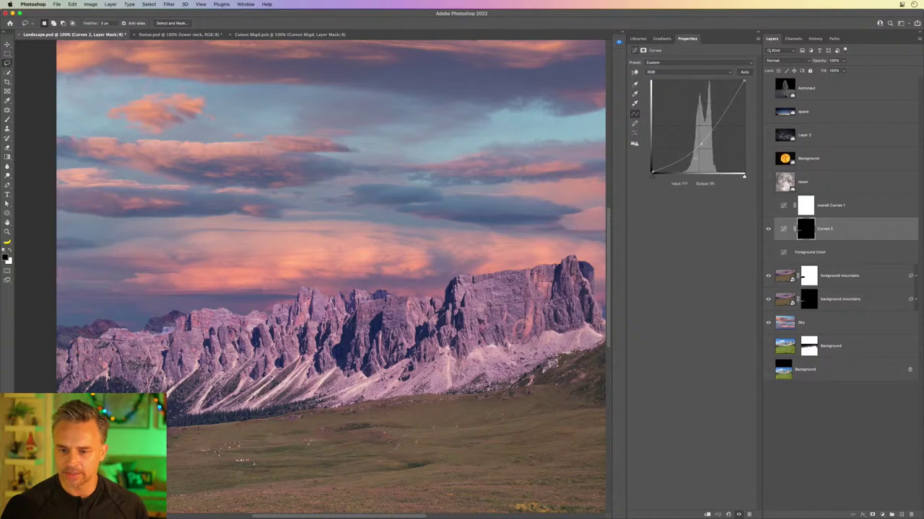
drag(698, 144, 698, 139)
key(super+minus)
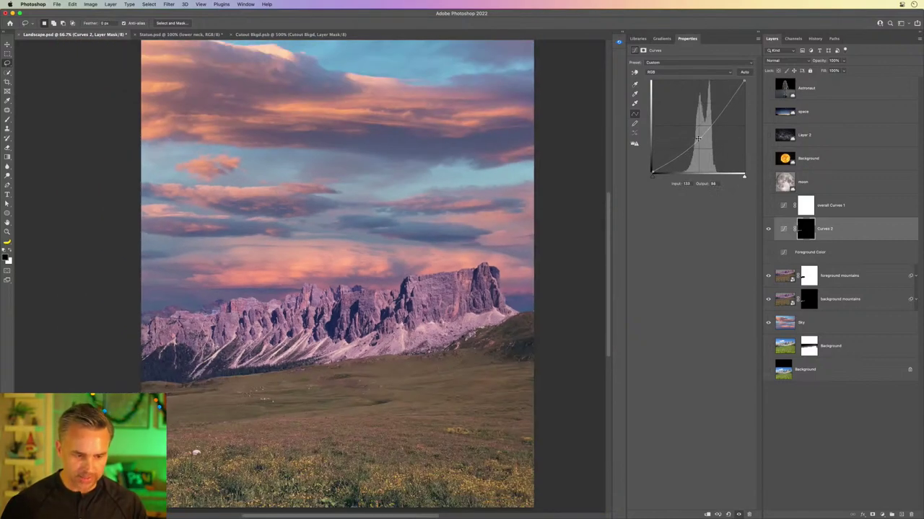
key(m)
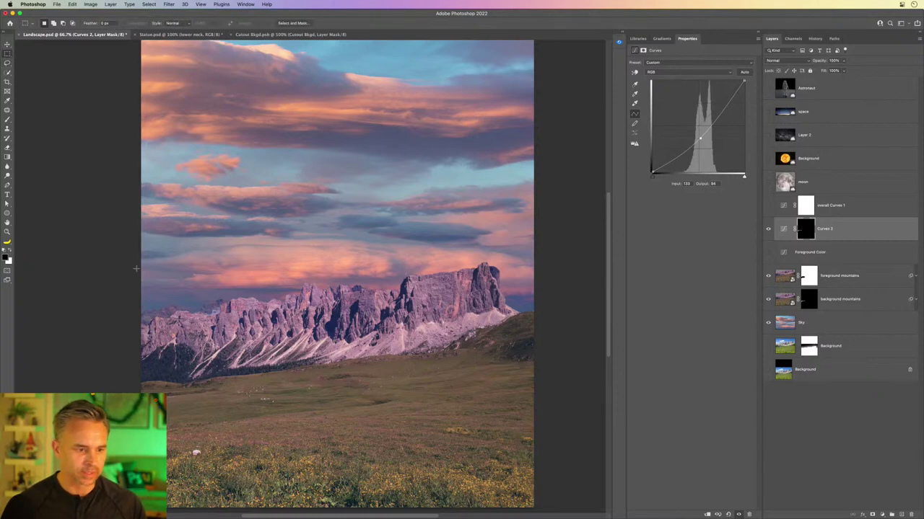
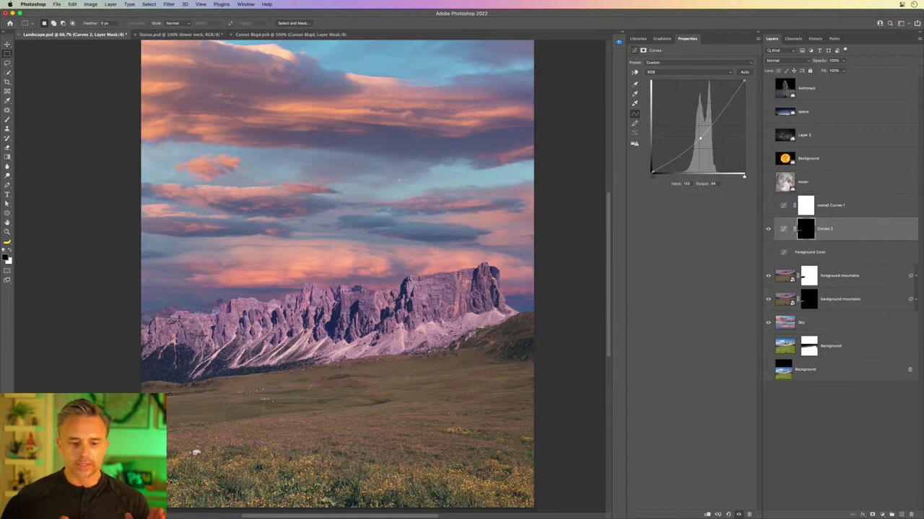
- Show the Astronaut layer, rasterize it and remove its background
click(768, 87)
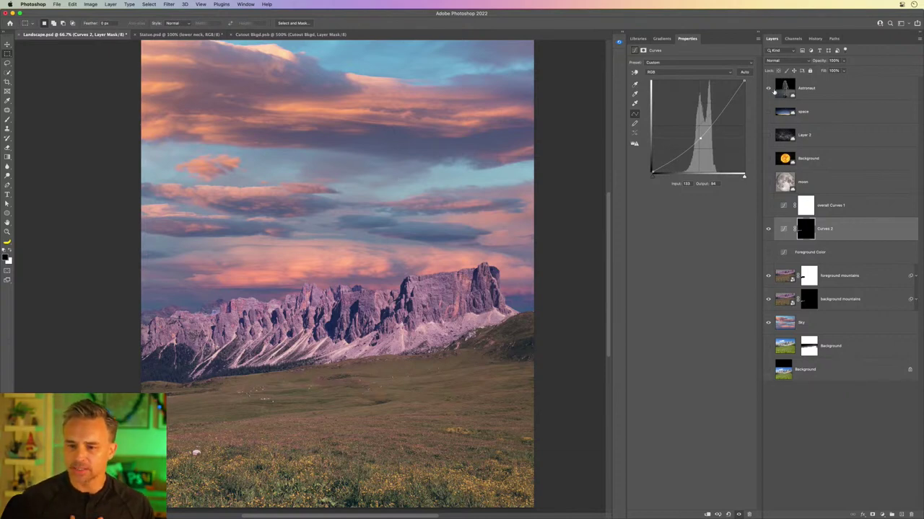
click(806, 88)
right_click(815, 88)
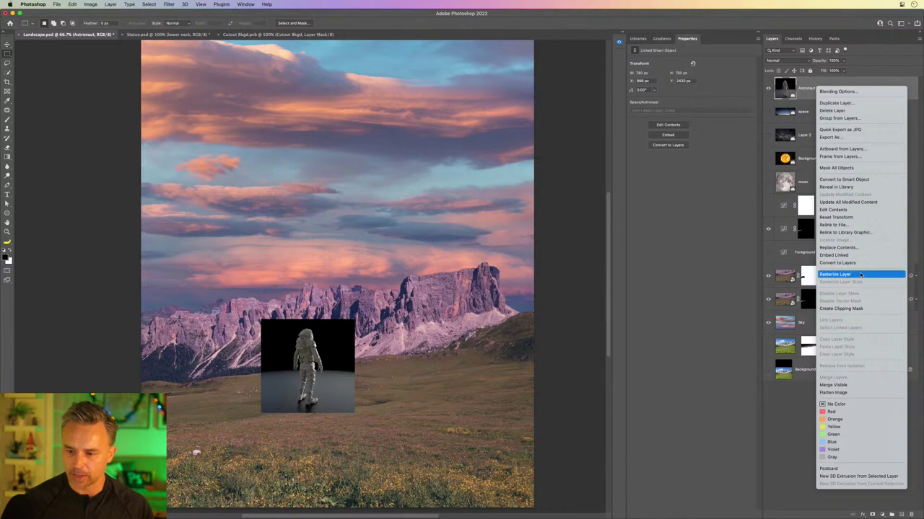
click(835, 274)
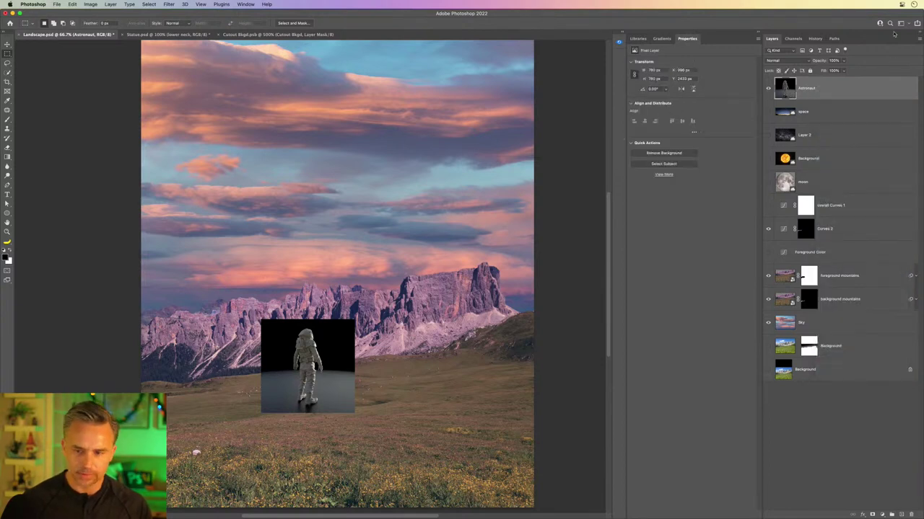
click(642, 153)
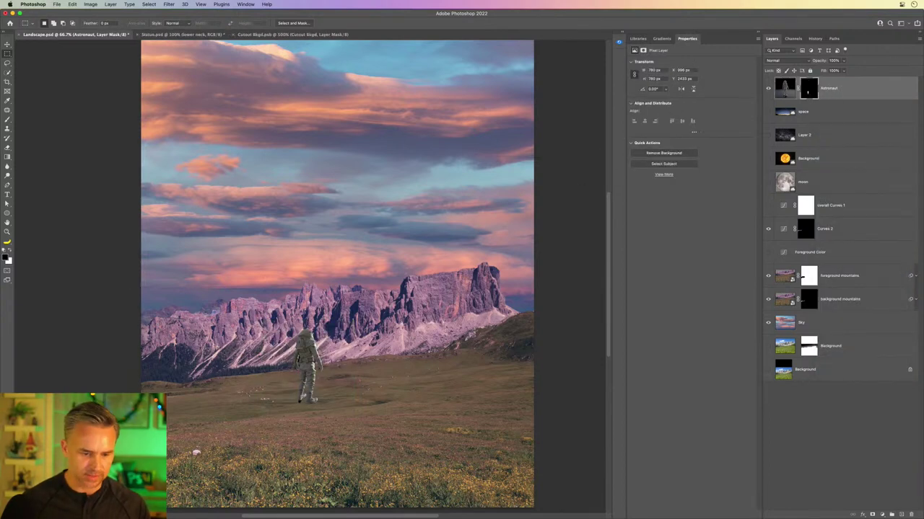
- Scale the astronaut down to a small figure standing on the meadow and convert its layer to a smart object
key(super+t)
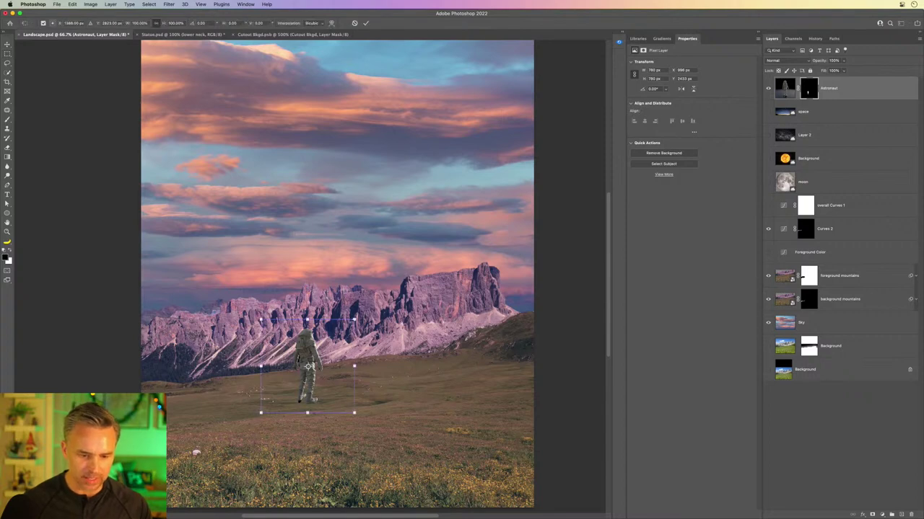
drag(354, 366, 288, 321)
key(Return)
key(m)
key(super+=)
key(F2)
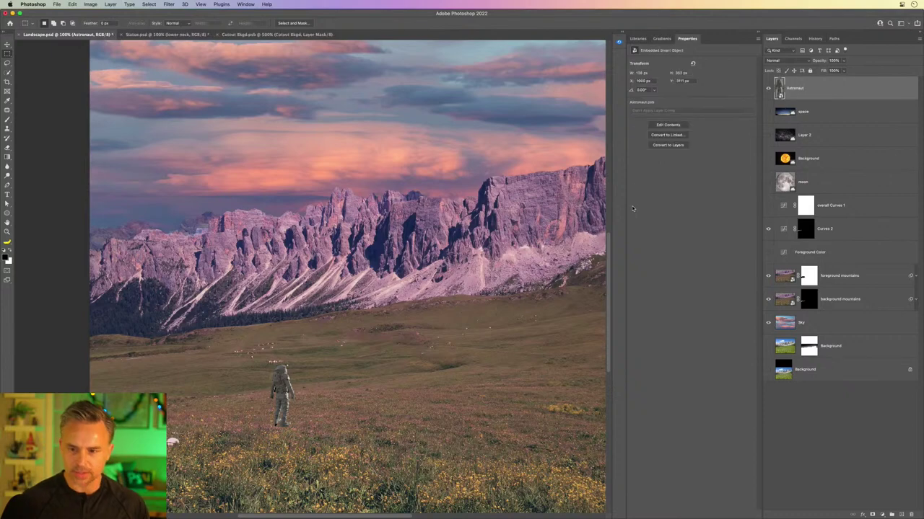
- Turn on the Harmonization neural filter for the astronaut with the Sky layer as its reference image
key(super+plus)
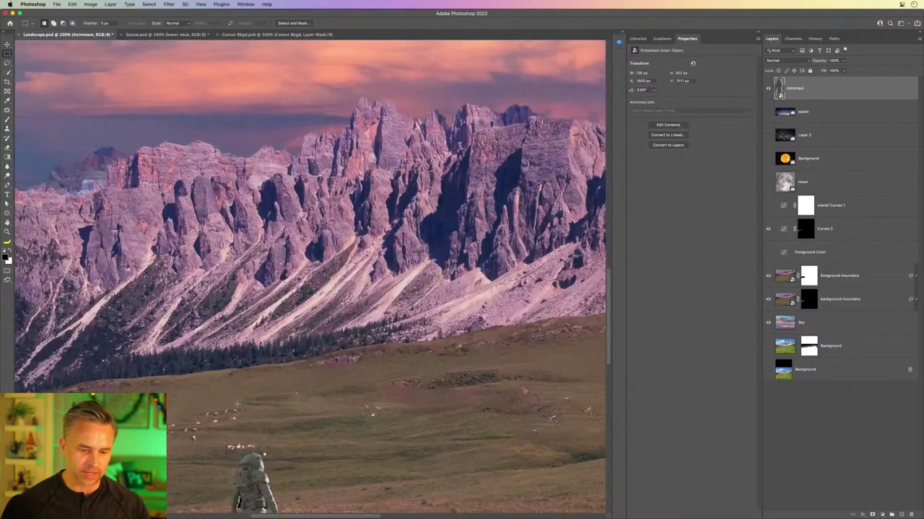
scroll(250, 329, down, 2)
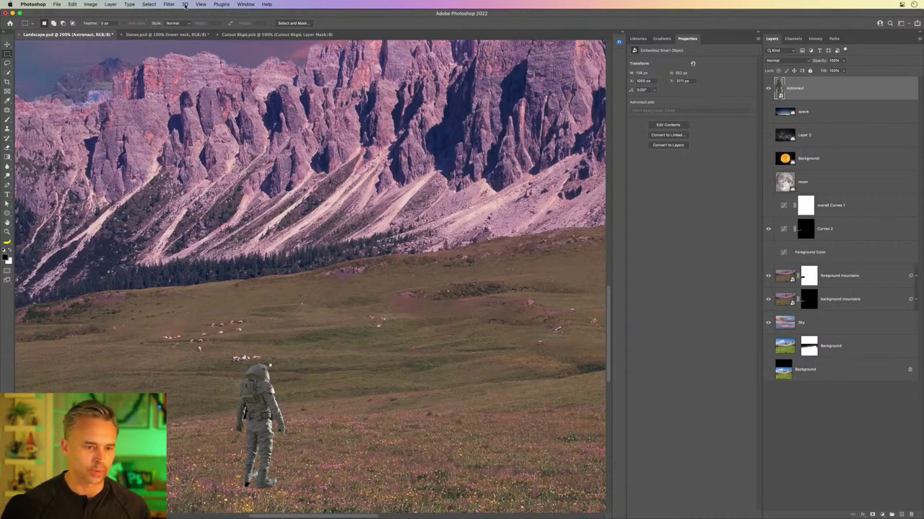
click(148, 4)
mouse_move(168, 4)
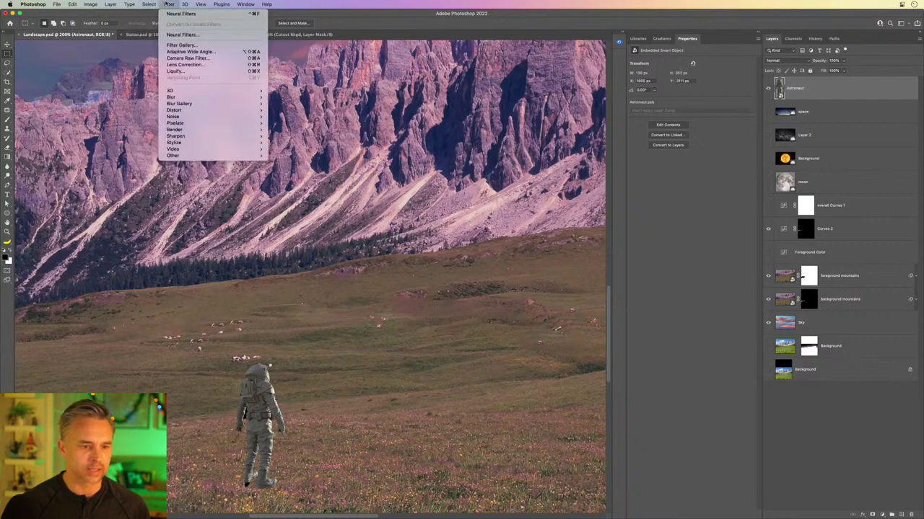
click(179, 56)
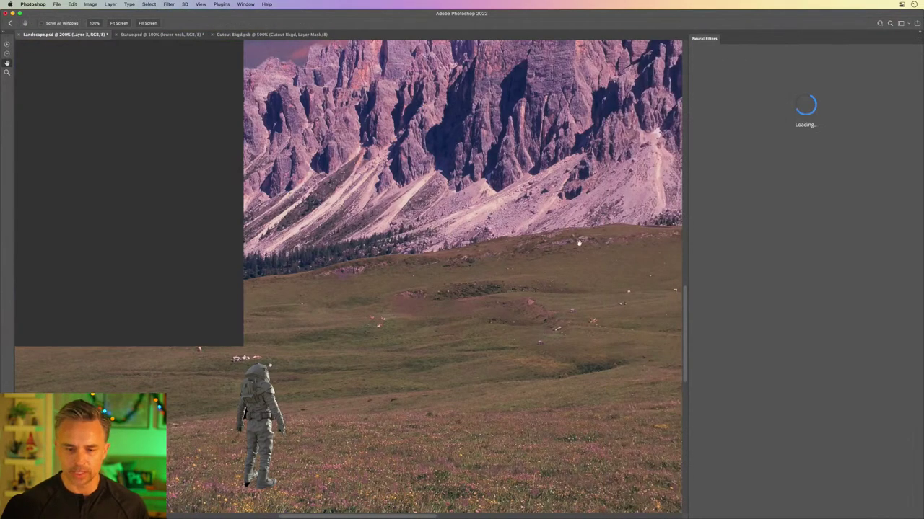
click(773, 202)
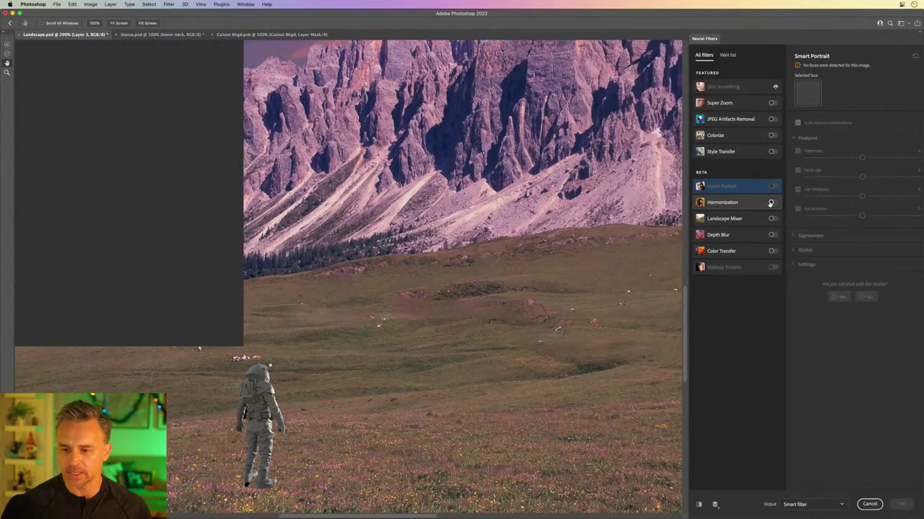
click(840, 120)
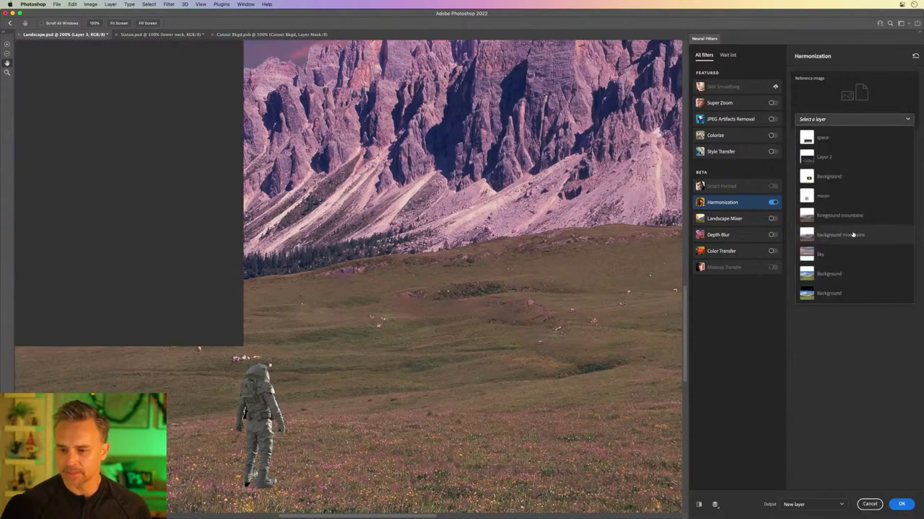
click(849, 254)
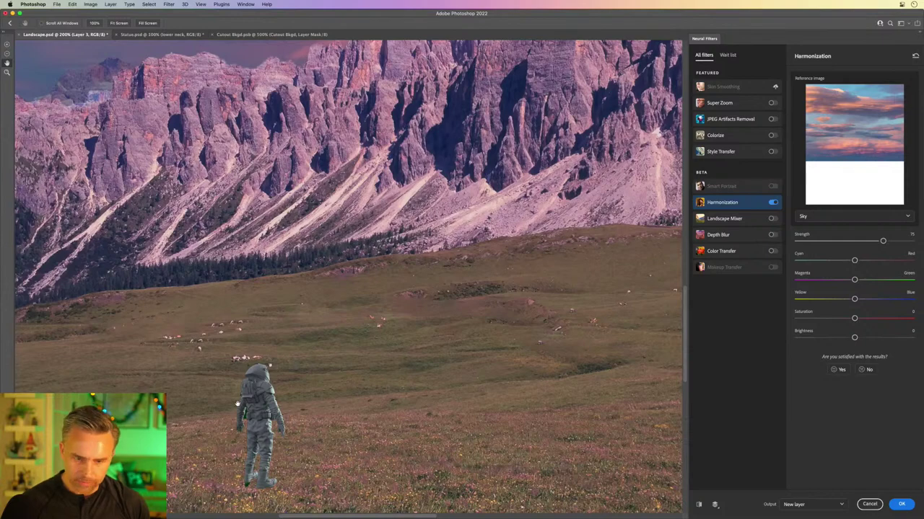
key(super+minus)
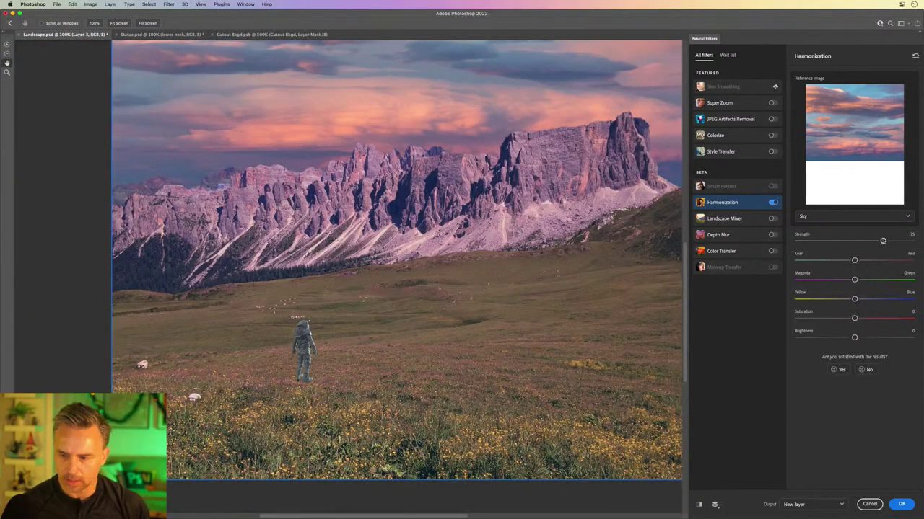
- Set the Harmonization strength to 100 and use the background mountains layer as the reference image
drag(883, 241, 920, 243)
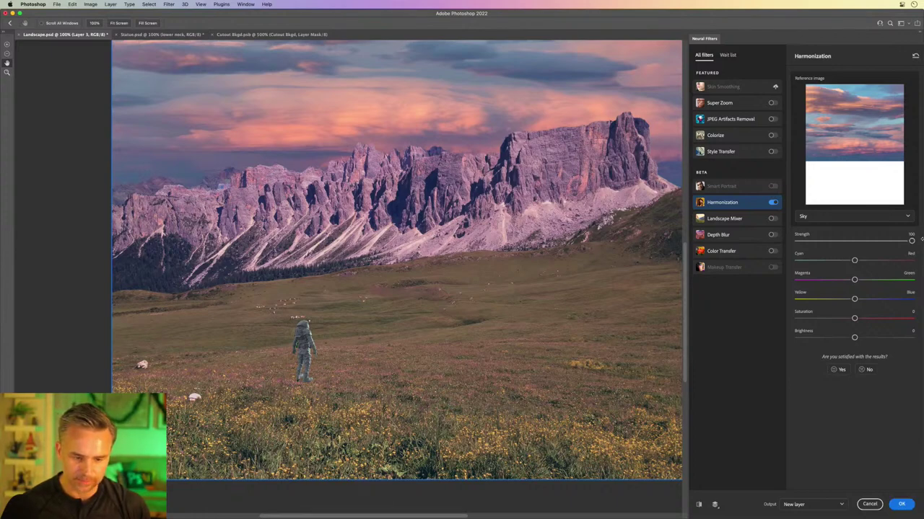
click(829, 217)
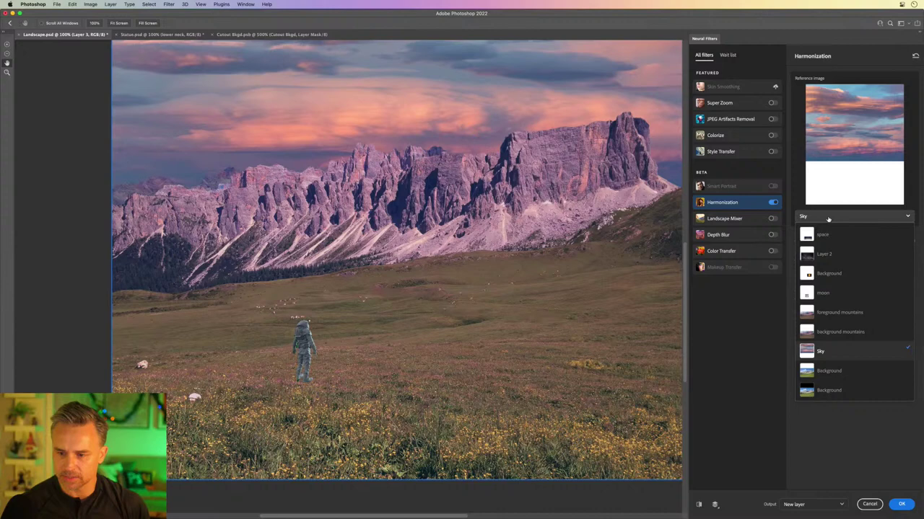
click(823, 333)
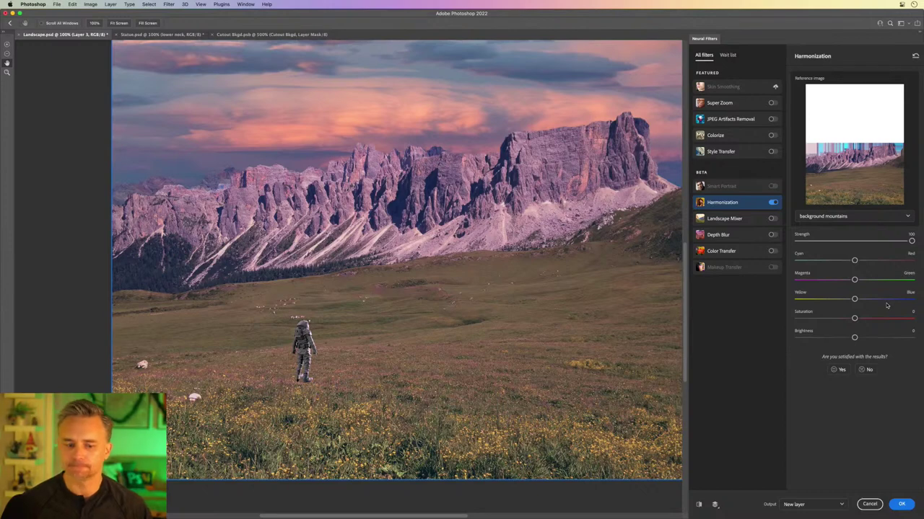
- Shift the harmonization color balance slightly toward cyan and leave the magenta–green balance centered
click(839, 260)
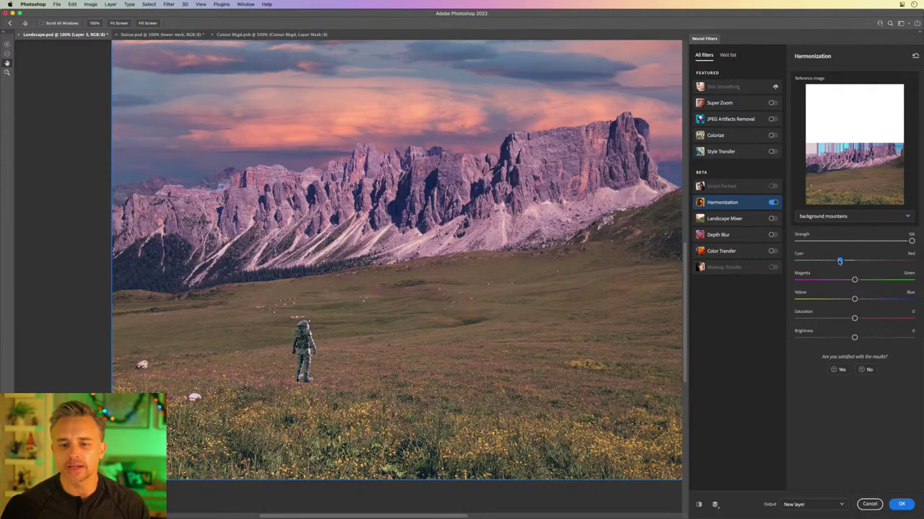
drag(839, 260, 849, 261)
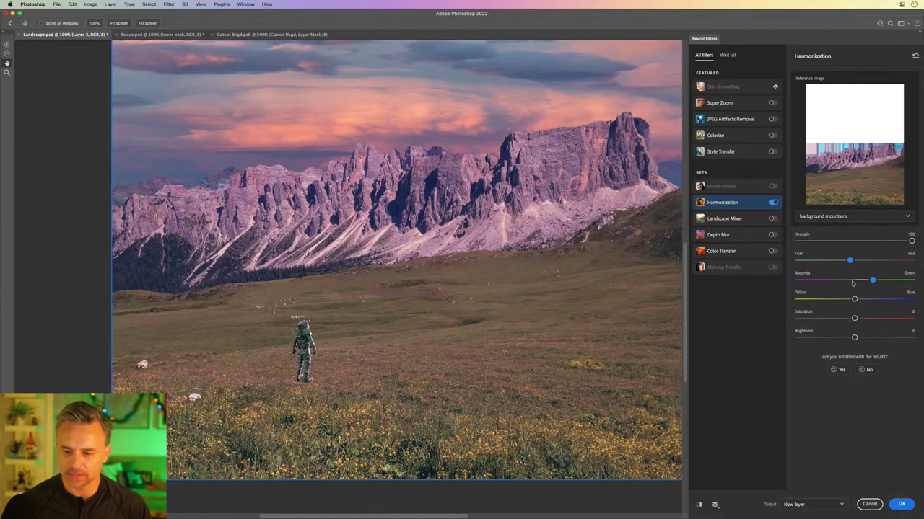
click(855, 281)
- Change the Harmonization reference image to the foreground mountains layer and apply the filter as a new layer
click(842, 216)
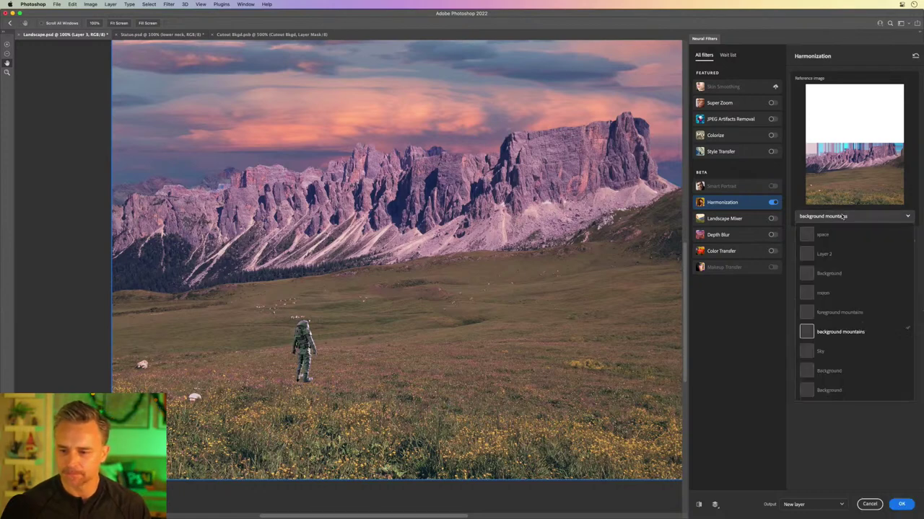
click(839, 313)
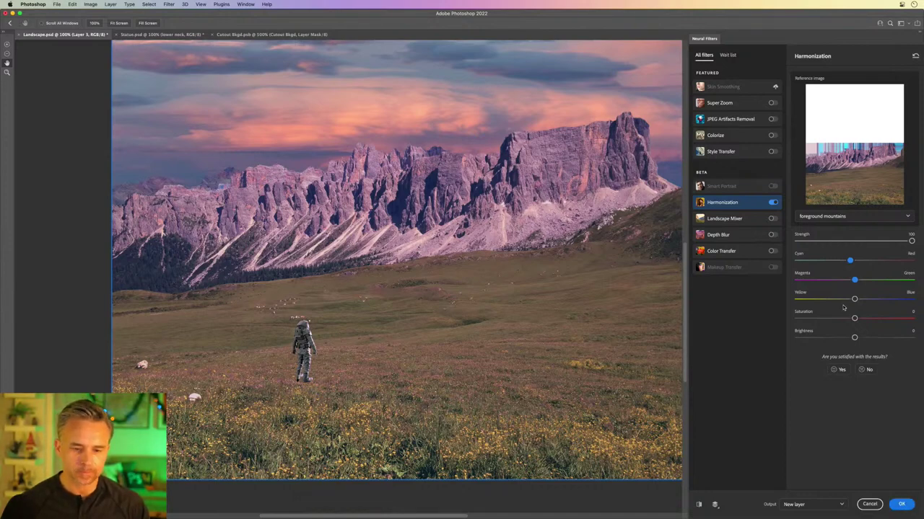
key(super+minus)
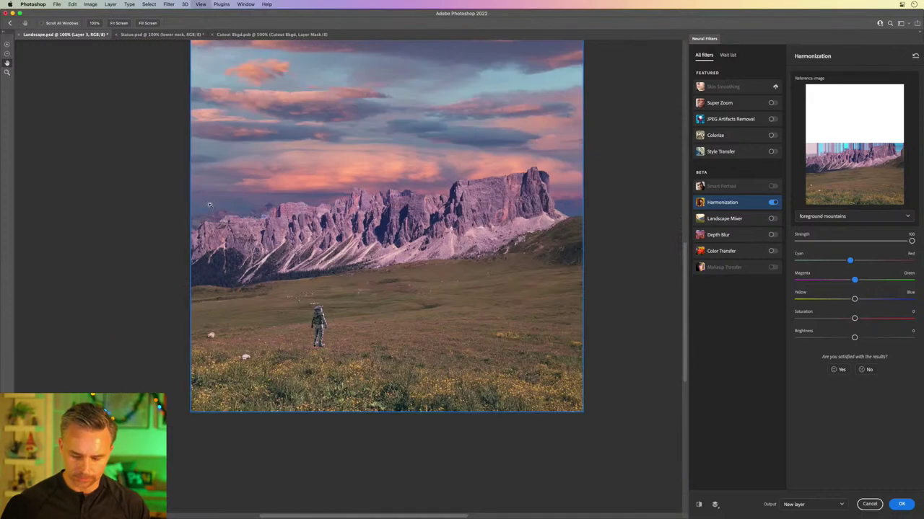
click(901, 504)
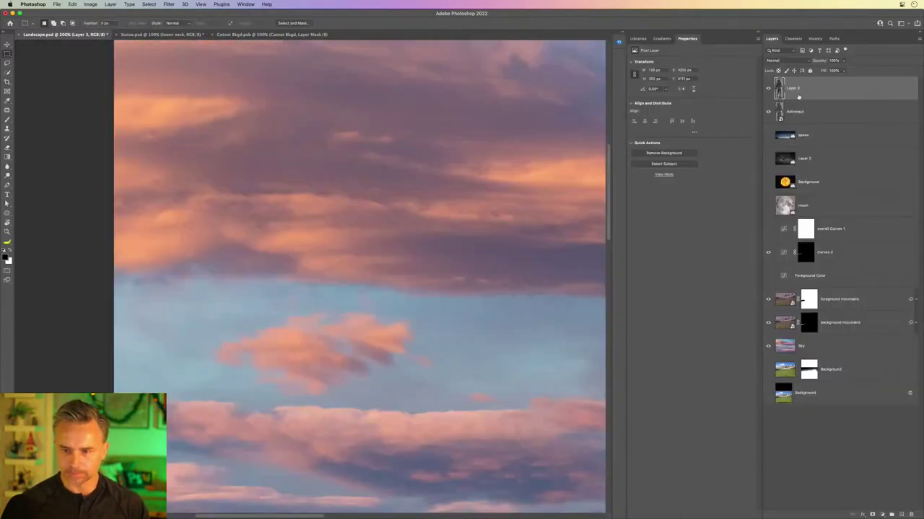
- Move the harmonized Layer 3 below the Astronaut layer and set the Astronaut layer's blend mode to Lighter Color
key(super+bracketleft)
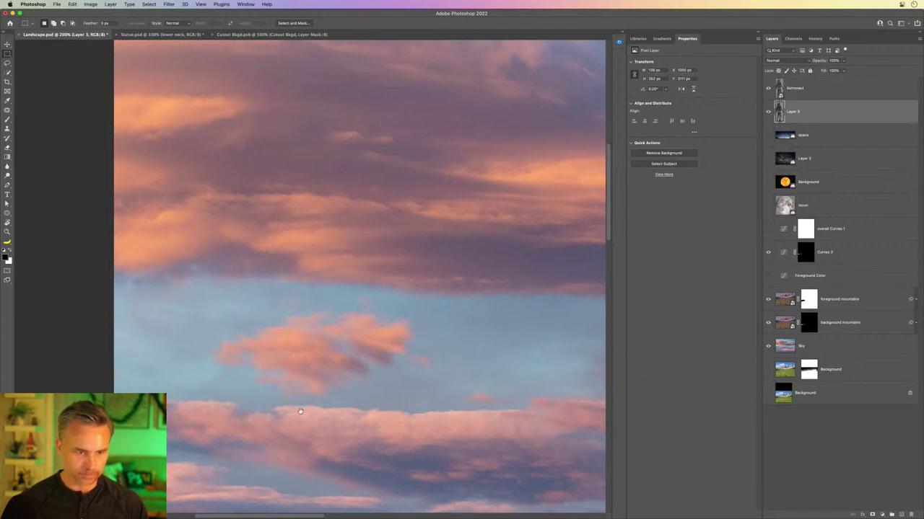
scroll(300, 411, down, 15)
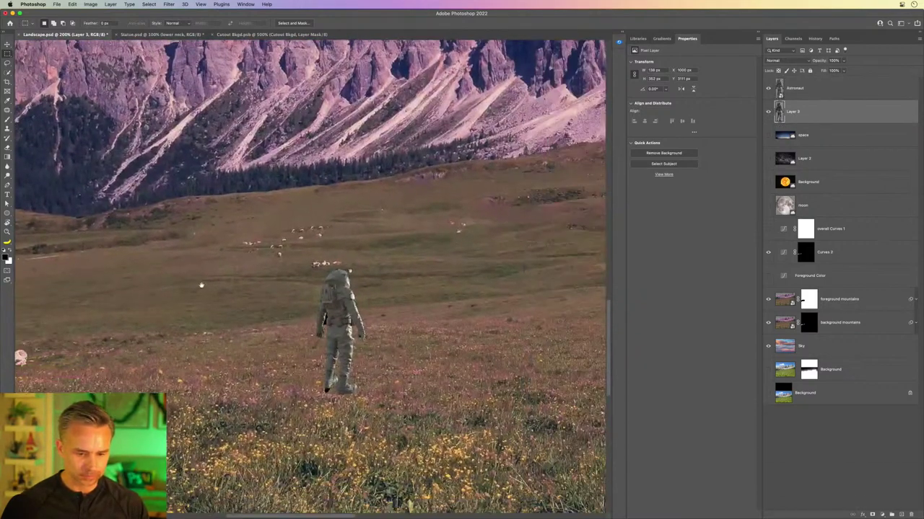
drag(201, 285, 181, 298)
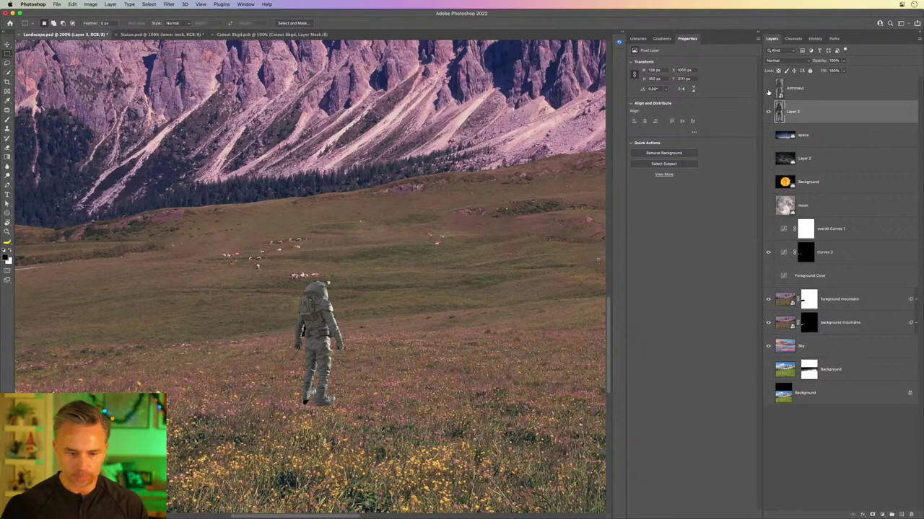
click(797, 92)
click(785, 63)
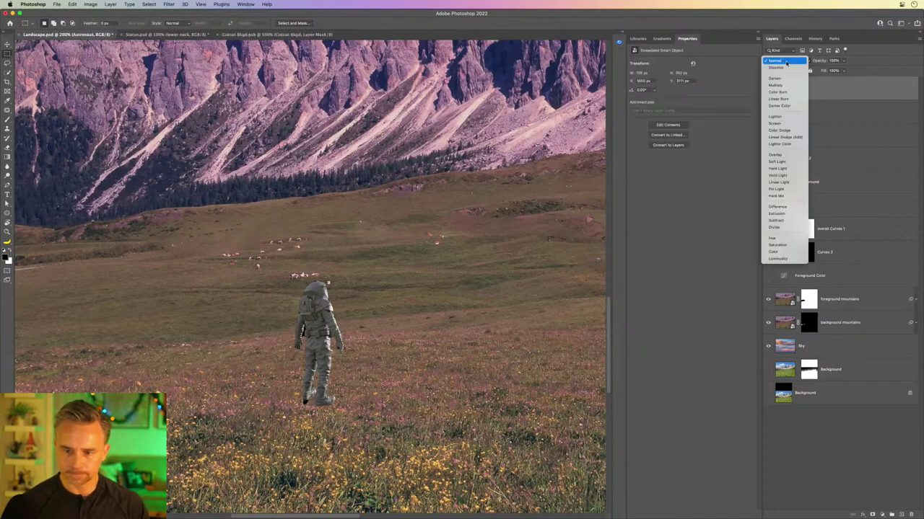
click(792, 145)
- Compare the figure with and without the Lighter Color Astronaut layer, leaving that layer visible and selected
click(768, 88)
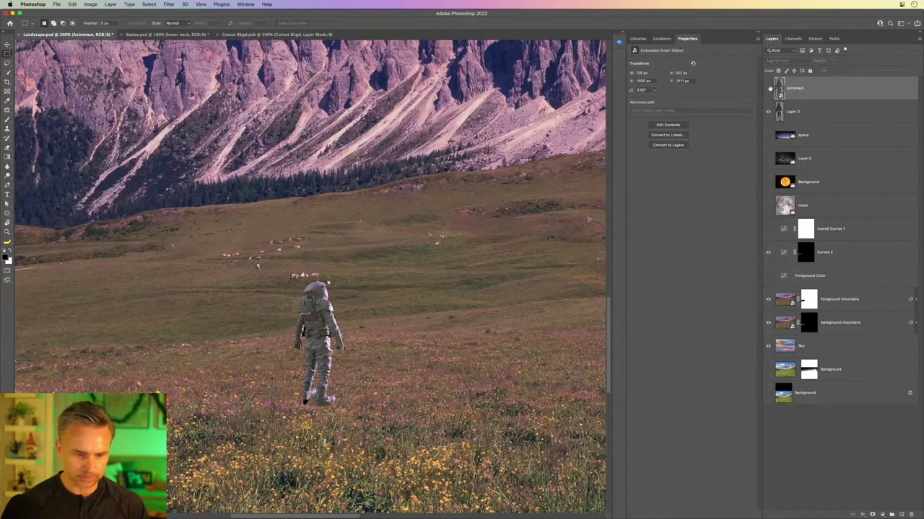
click(768, 88)
click(768, 87)
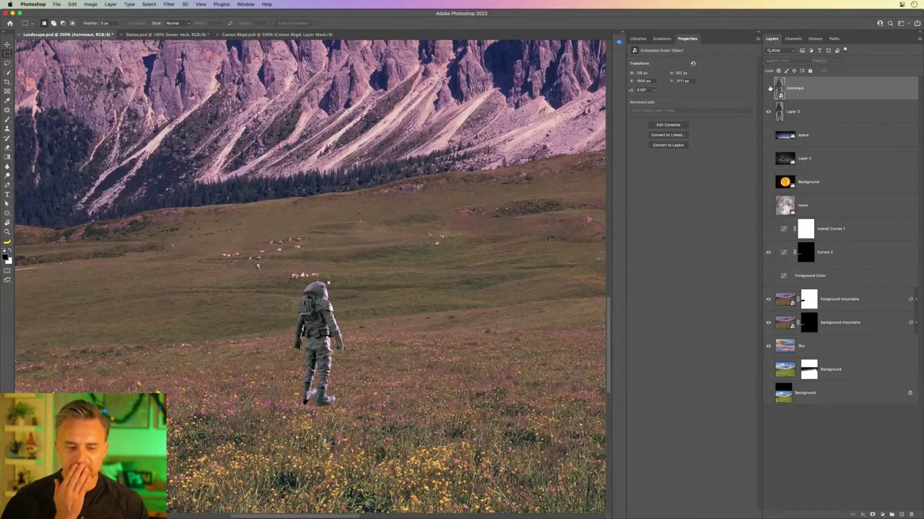
click(768, 87)
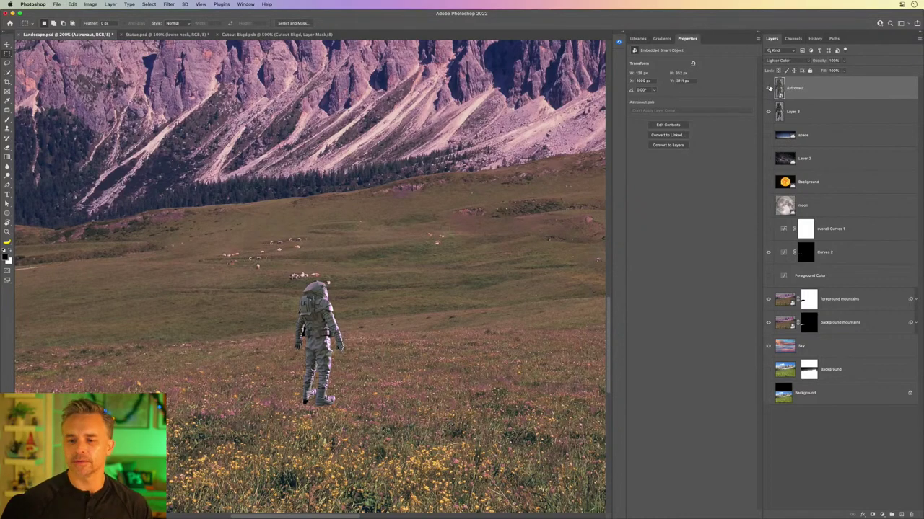
click(805, 112)
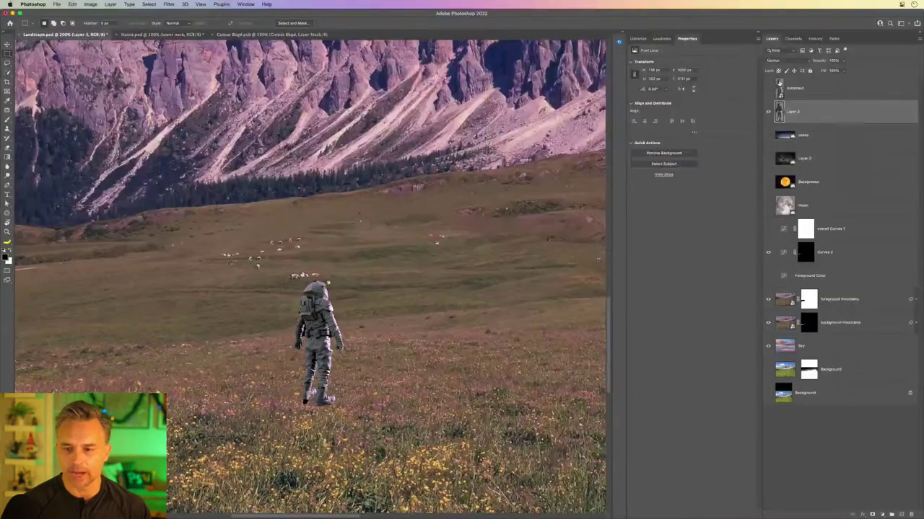
click(767, 88)
click(794, 88)
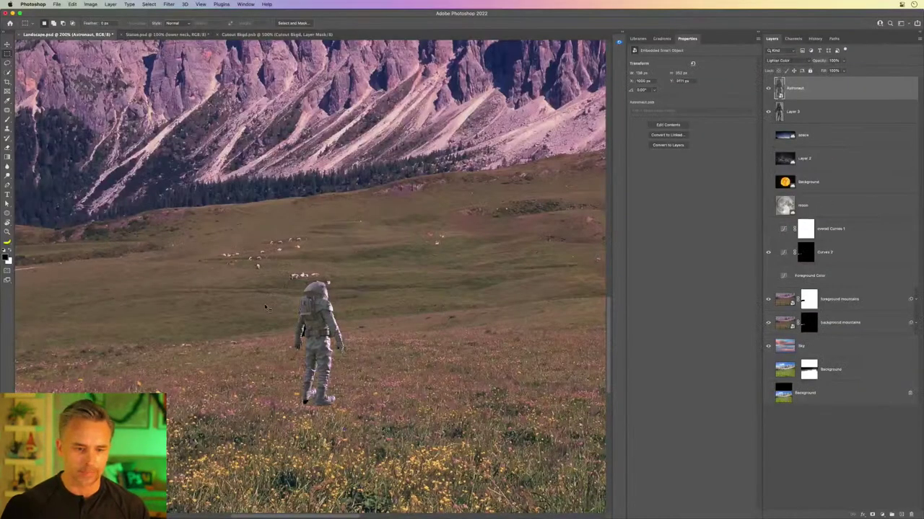
- Move the Astronaut layer aside to separate it from the harmonized figure, and return it to its original place
key(v)
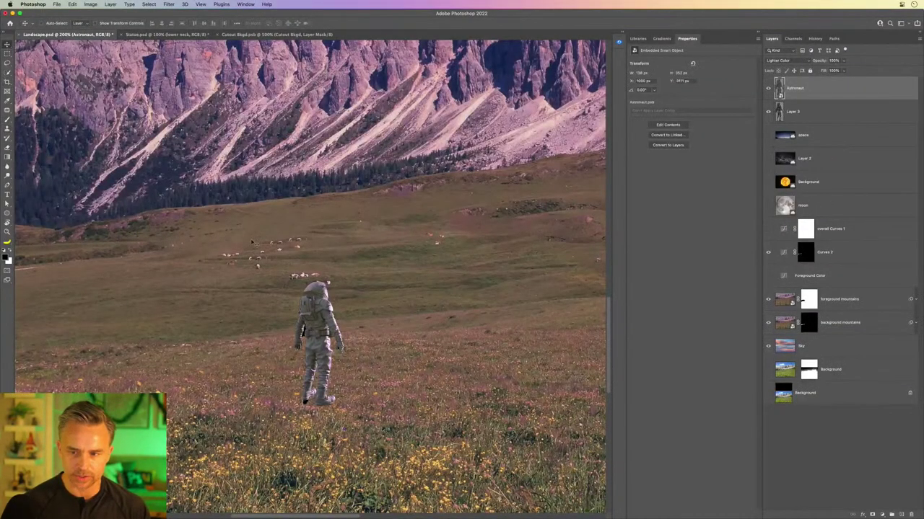
drag(261, 281, 212, 279)
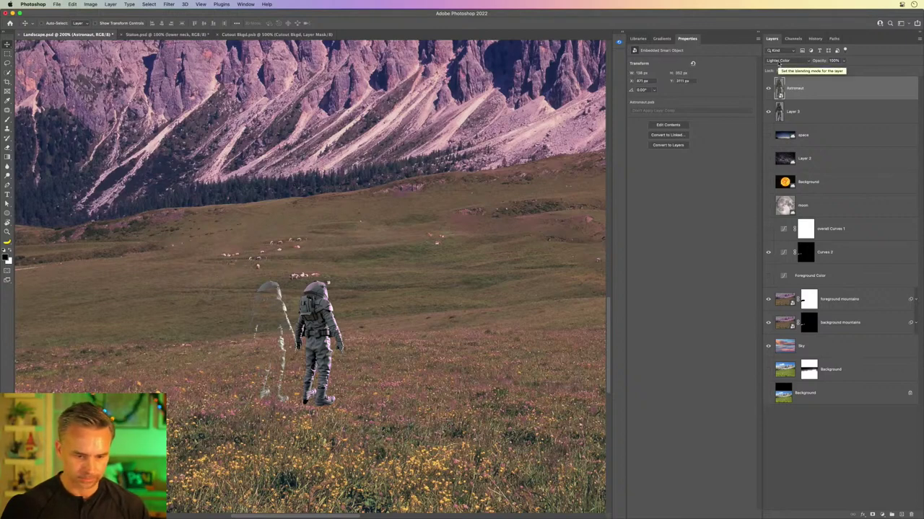
drag(256, 328, 304, 331)
- Examine the astronaut up close, checking the Lighter Color blend with the Astronaut layer hidden and shown
key(super+plus)
key(super+plus)
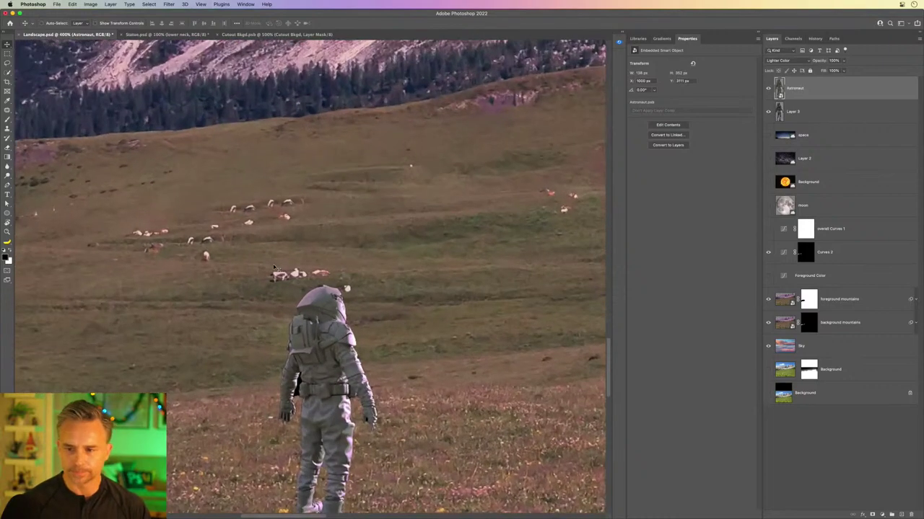
drag(292, 287, 299, 184)
click(778, 60)
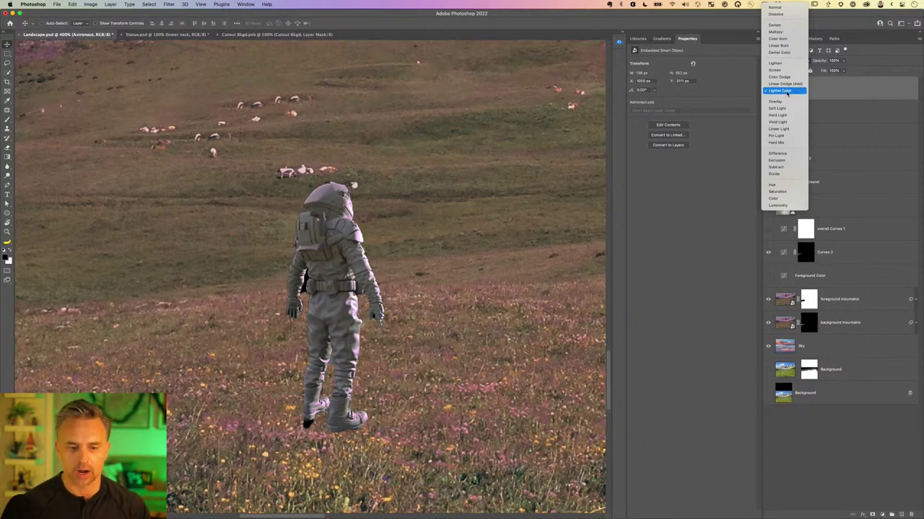
click(787, 93)
click(768, 89)
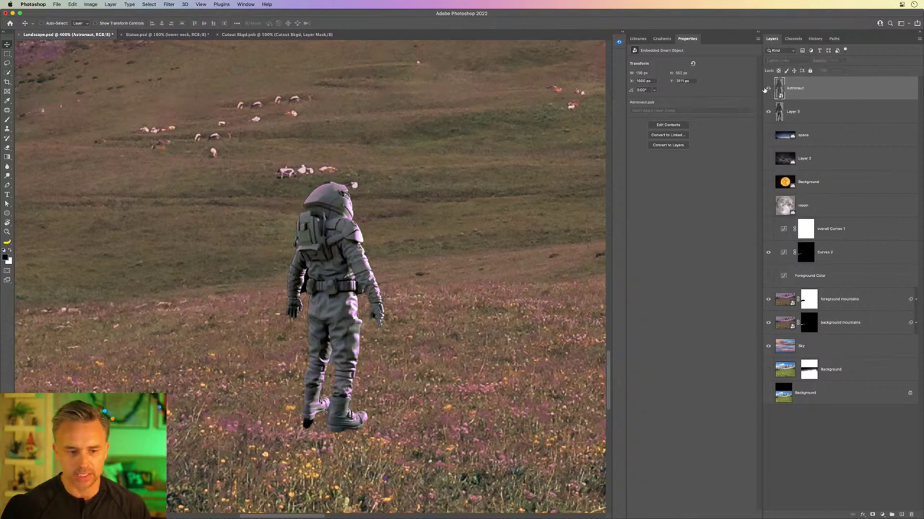
click(768, 88)
click(768, 88)
click(767, 88)
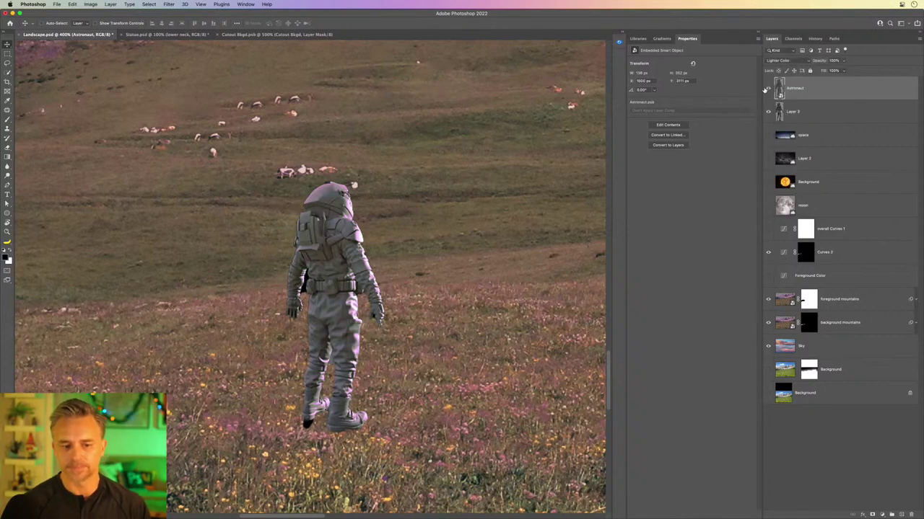
click(767, 88)
click(767, 88)
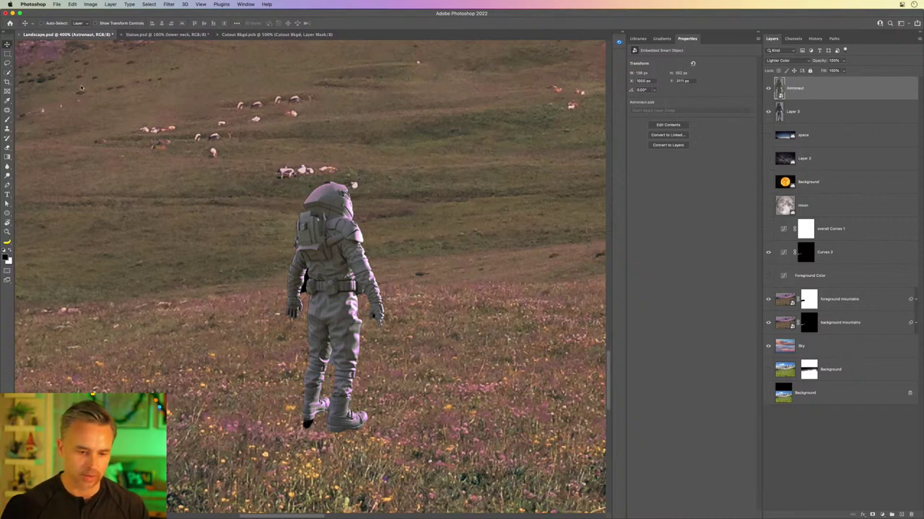
- Clip the Astronaut layer to the harmonized Layer 3 beneath it
click(789, 115)
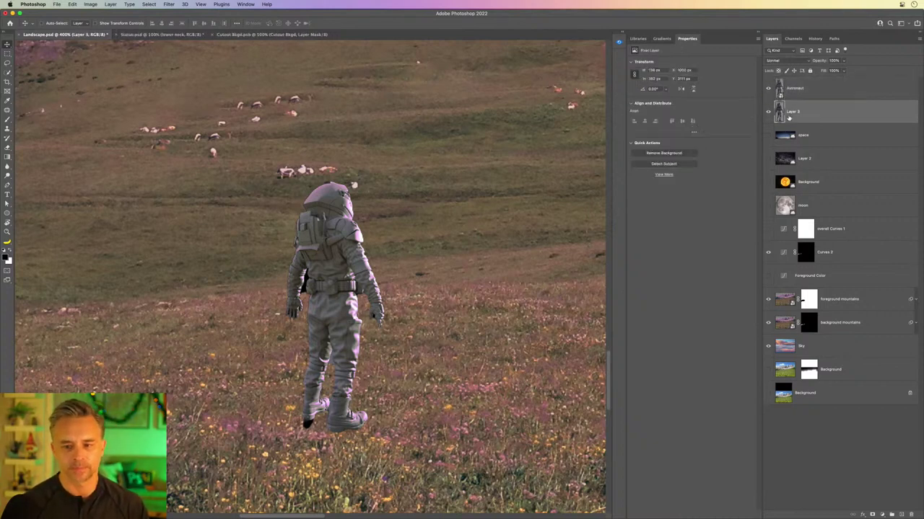
alt+click(808, 100)
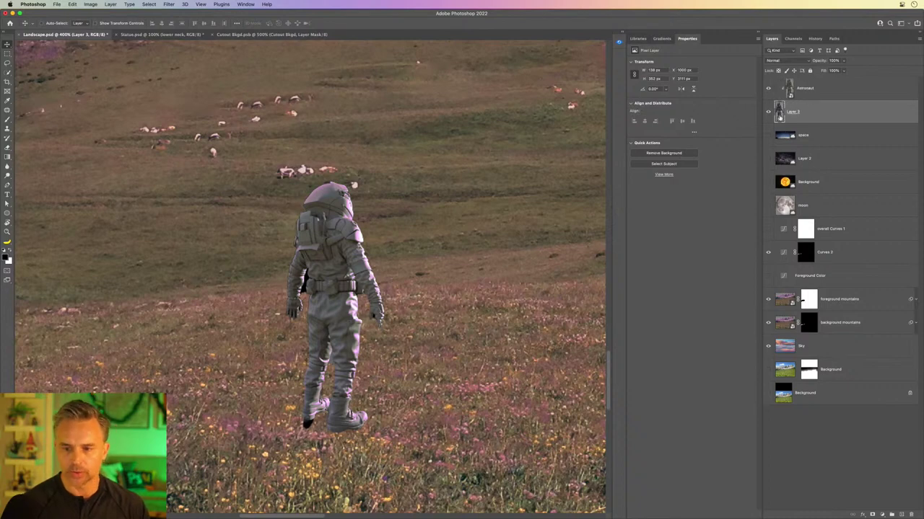
- Select the black patch between the astronaut's left arm and waist on Layer 3 with the Object Selection tool and delete it
key(w)
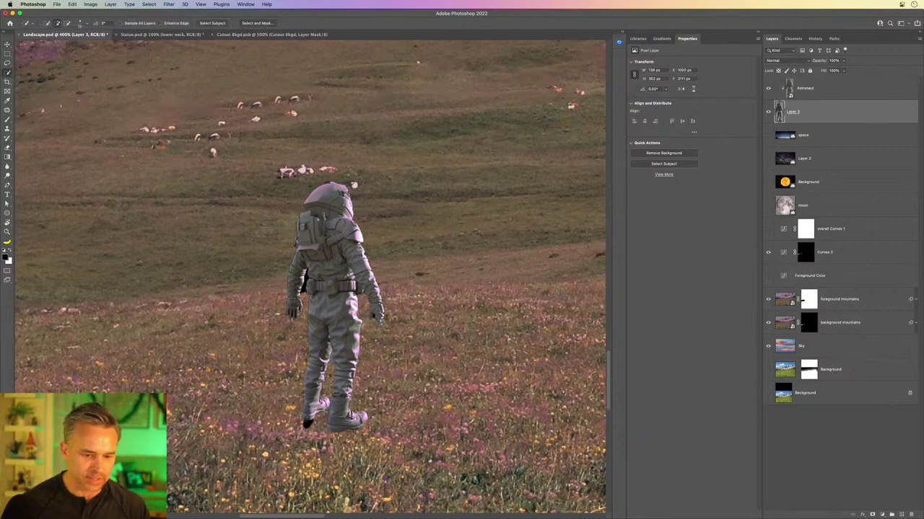
key(super+equal)
key(super+equal)
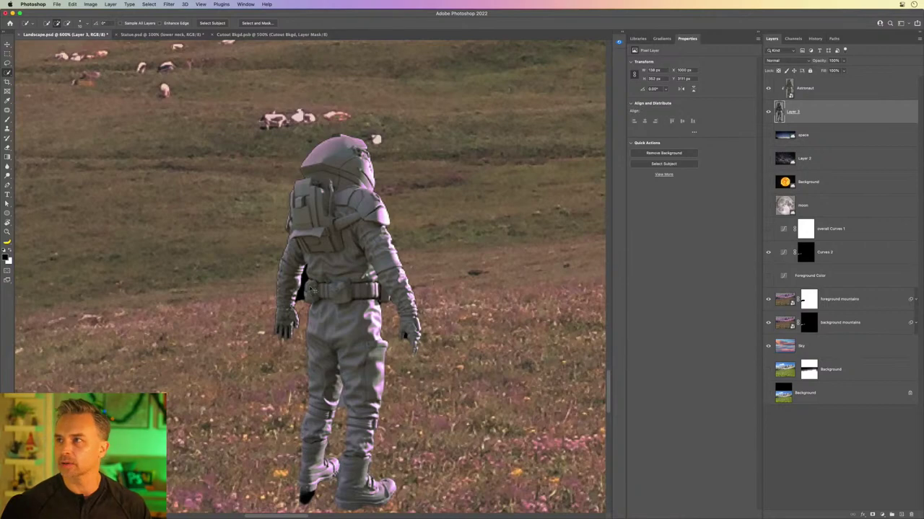
key(super+equal)
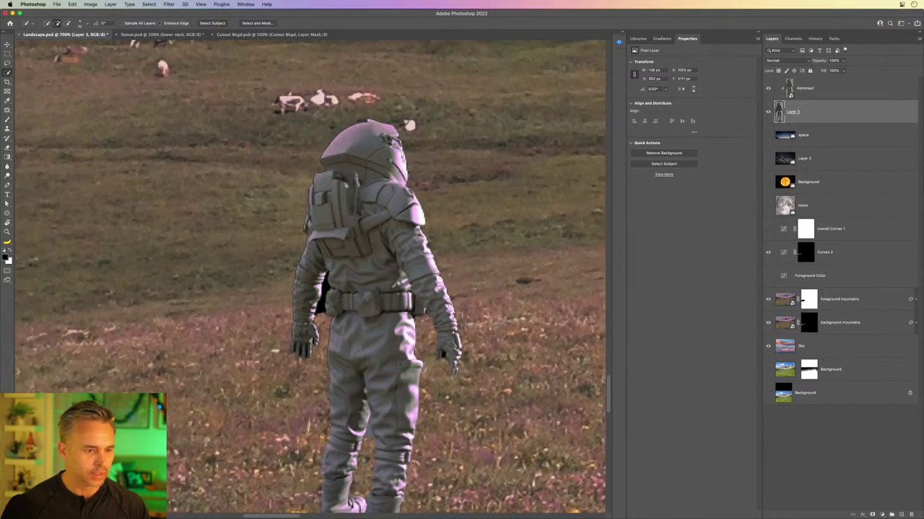
key(l)
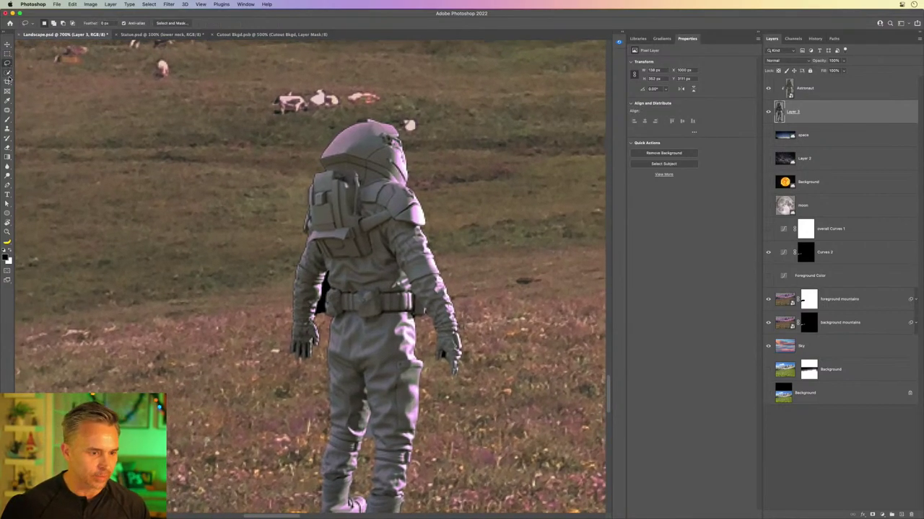
click(7, 72)
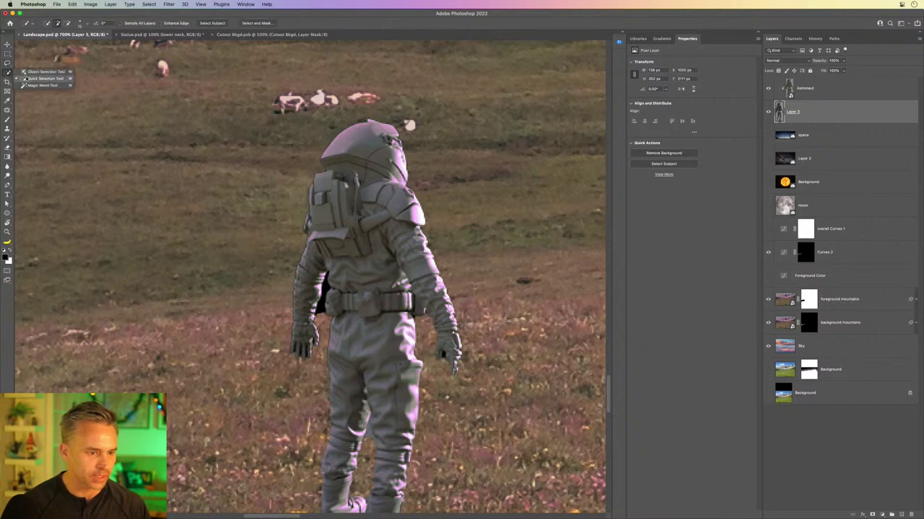
click(30, 72)
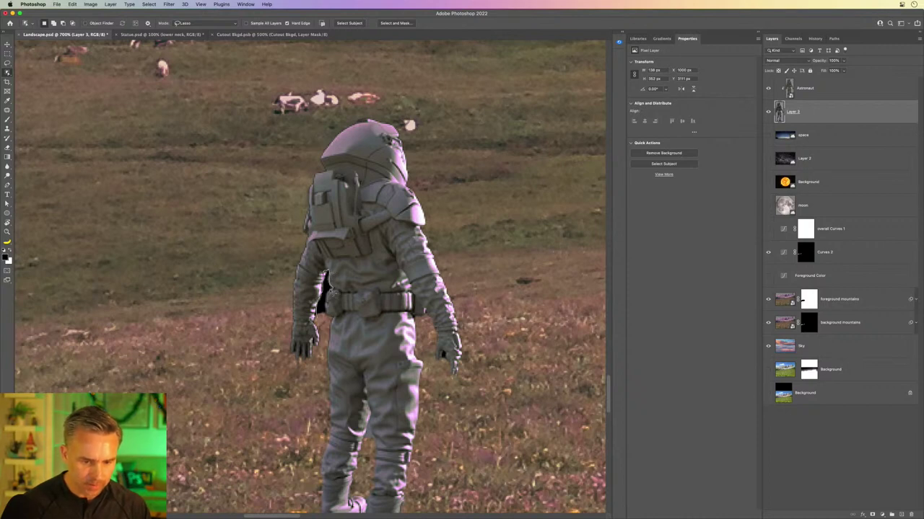
drag(321, 318, 327, 314)
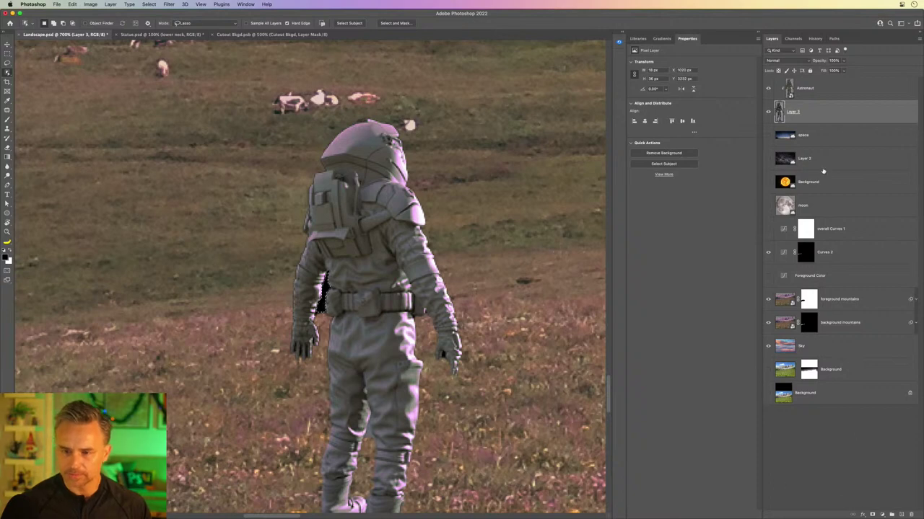
key(BackSpace)
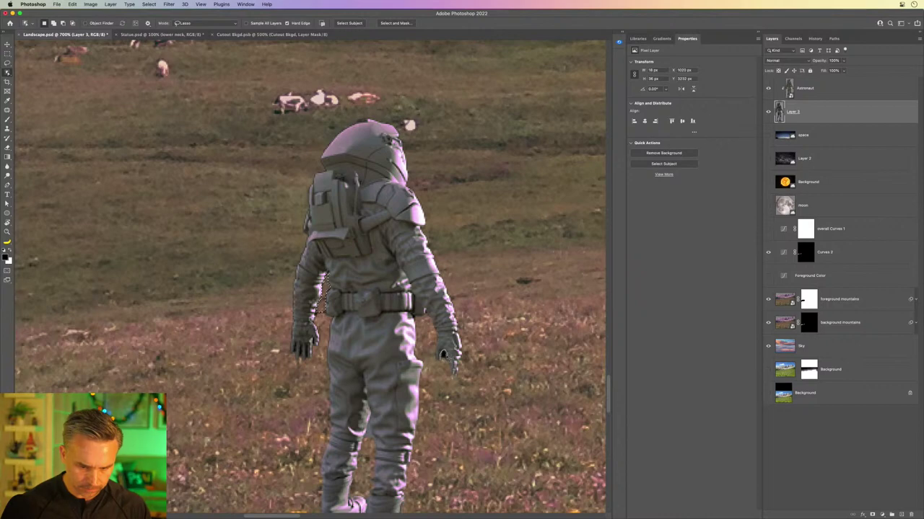
- Clear the selection around the removed patch and check the cleaned-up astronaut against the surrounding meadow
key(super+d)
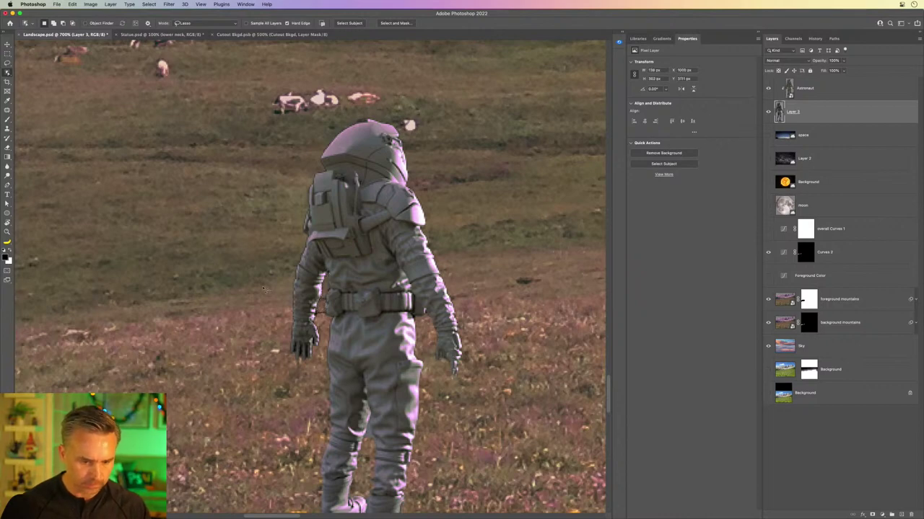
key(super+minus)
key(super+minus)
key(super+minus)
key(super+minus)
key(super+minus)
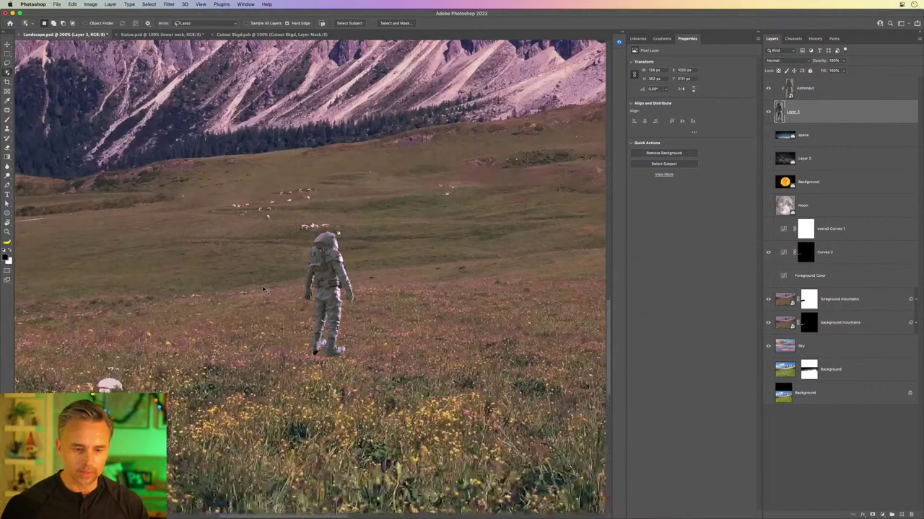
key(super+0)
key(super+plus)
key(super+plus)
key(super+plus)
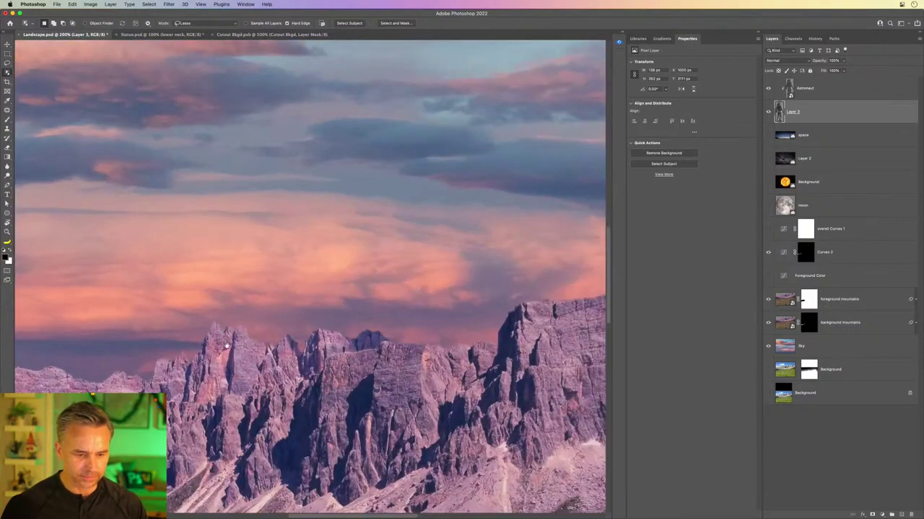
scroll(356, 206, down, 15)
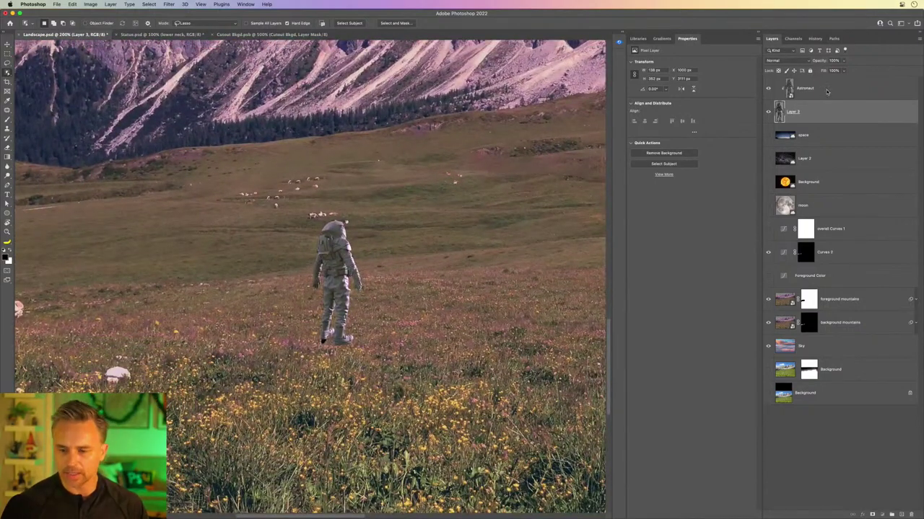
- Group the Astronaut layer with Layer 3 and name the group Astronaut
shift+click(827, 90)
key(super+g)
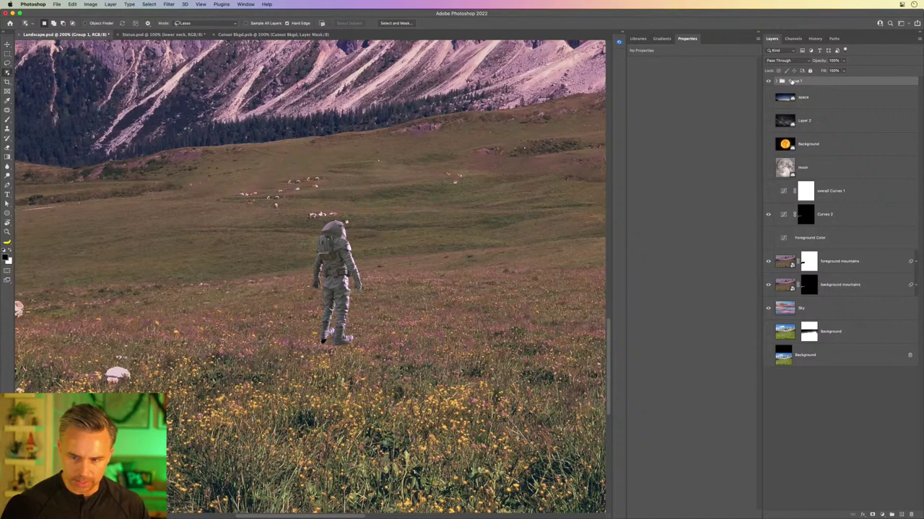
text(As)
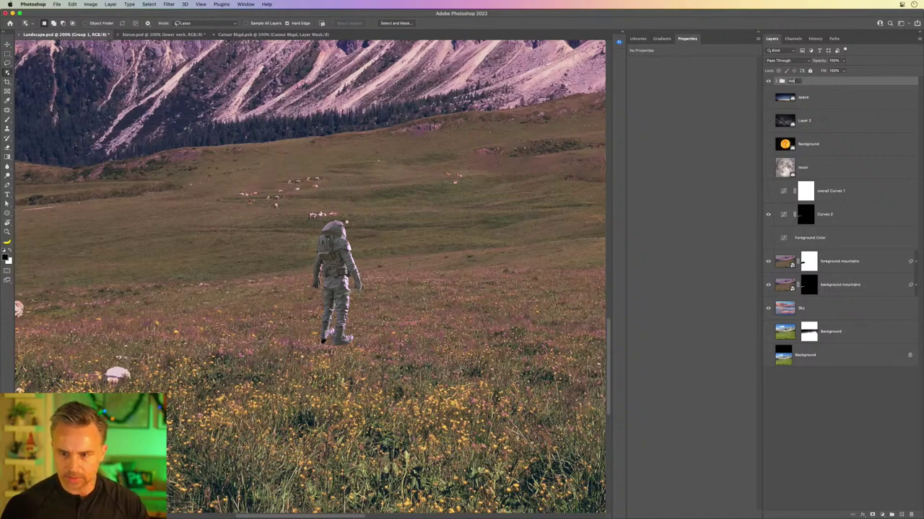
text(tronaut)
key(Return)
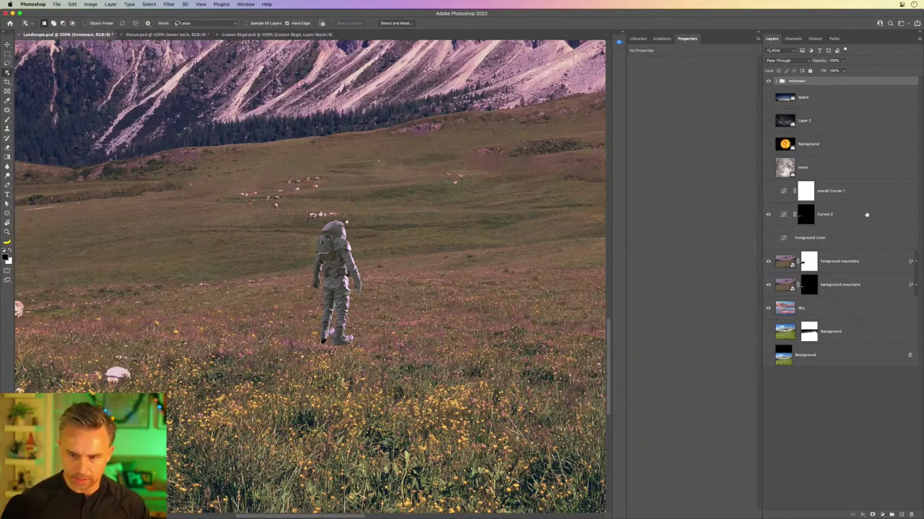
- Add a layer mask to the Astronaut group and dock the Brushes panel beside Properties for painting on it
click(873, 513)
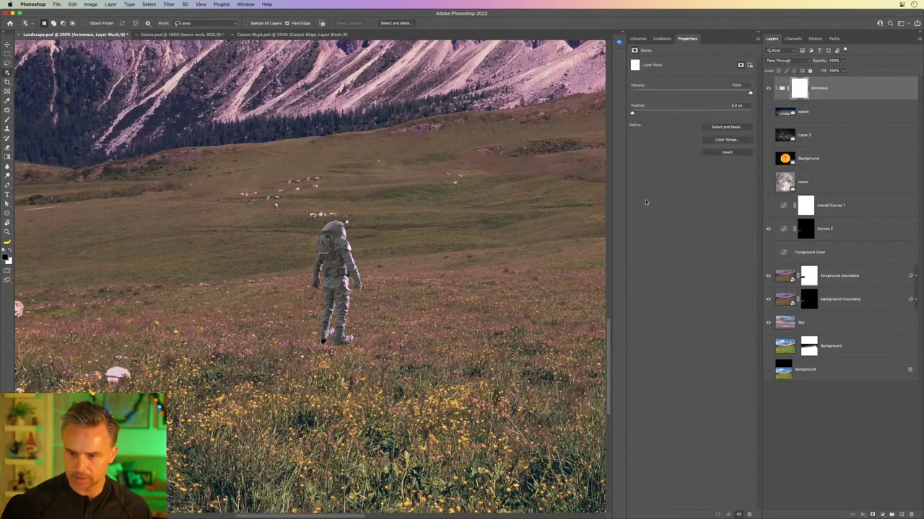
key(b)
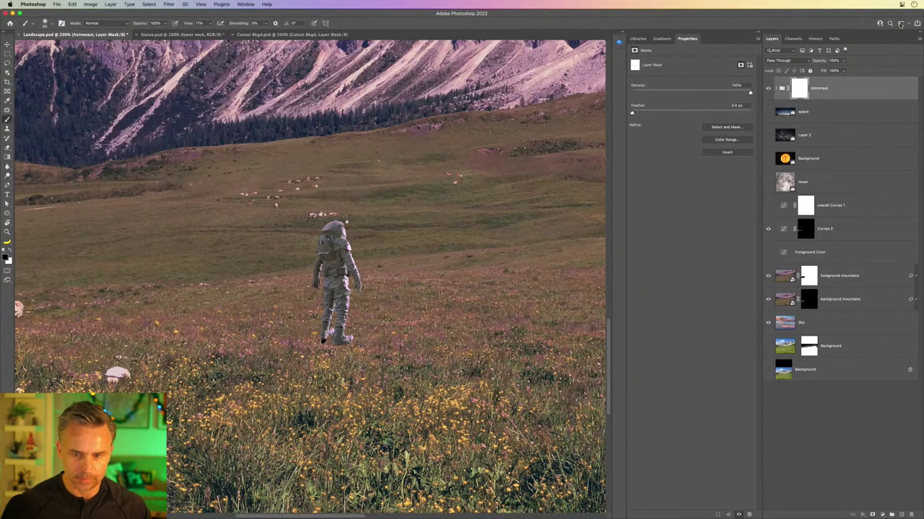
click(243, 3)
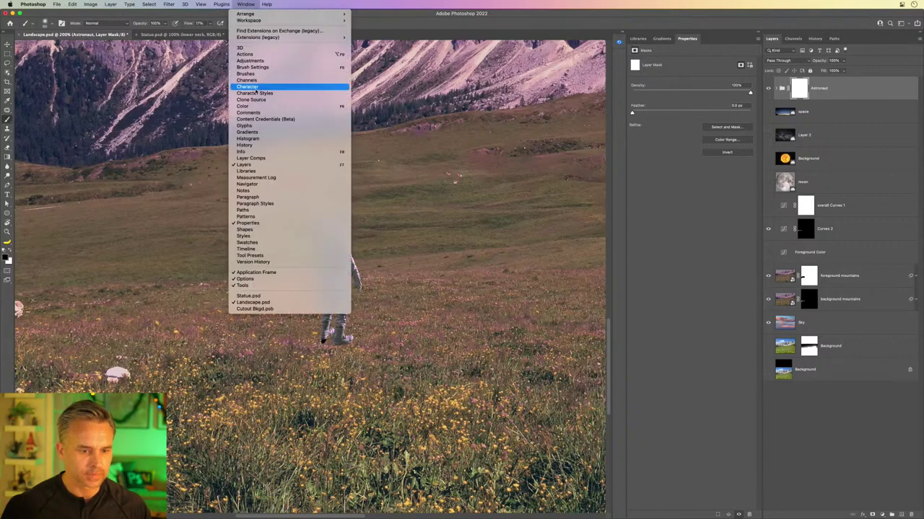
click(245, 73)
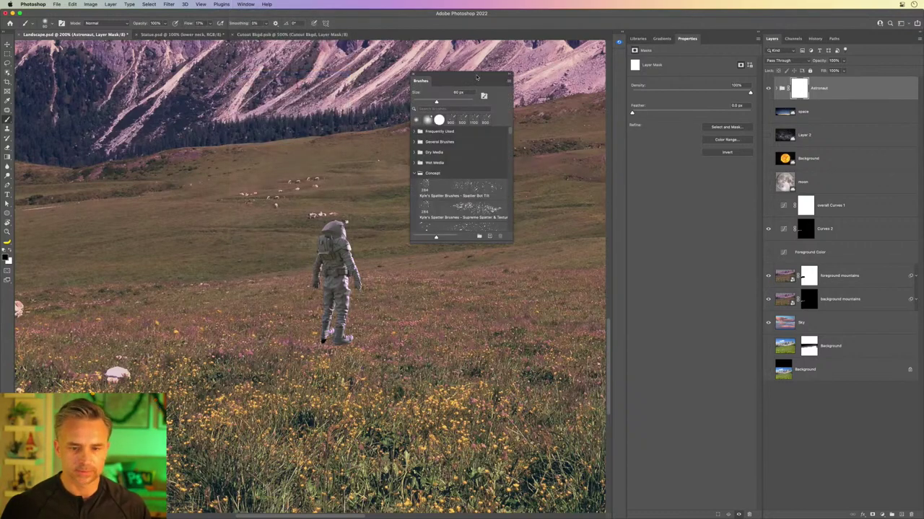
mouse_move(422, 81)
mouse_down()
mouse_move(665, 52)
mouse_move(676, 41)
mouse_up()
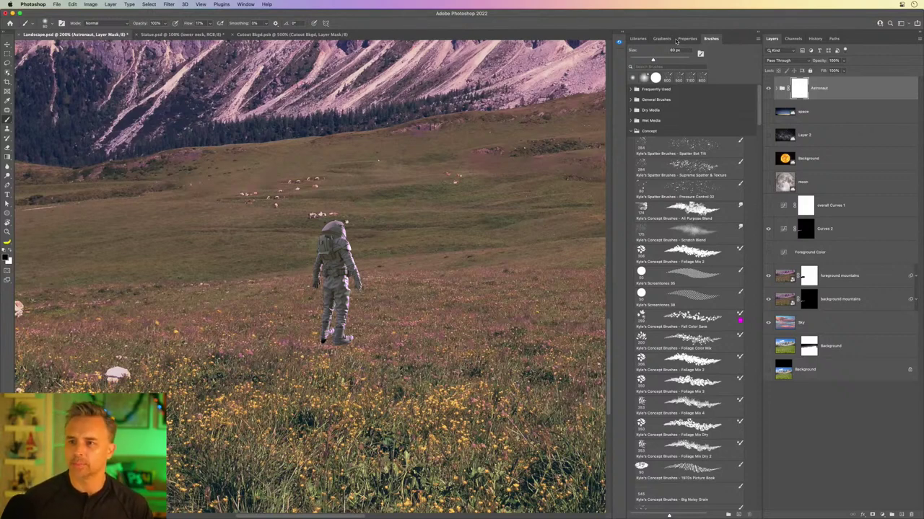
- Choose Kyle's Concept Brushes - Foliage Mix Dry 2 and shrink it to about the size of the astronaut's boot
key(super+plus)
key(super+plus)
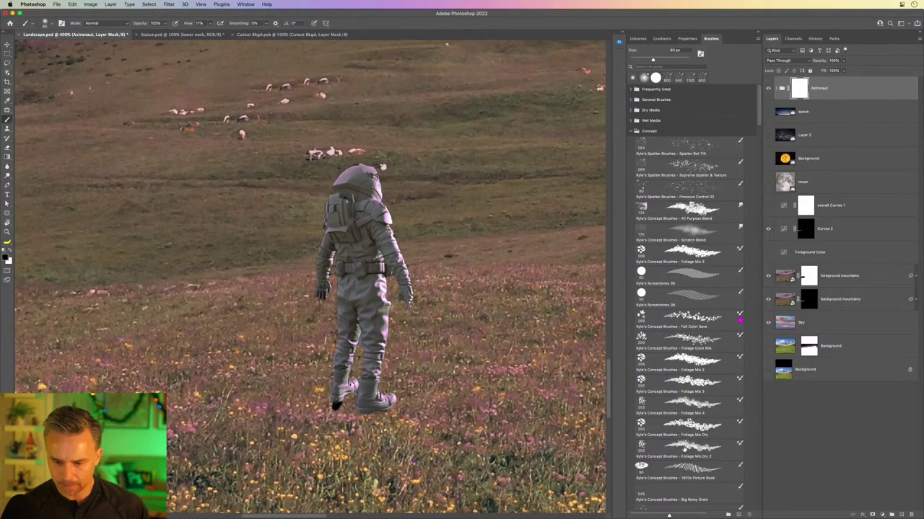
click(684, 449)
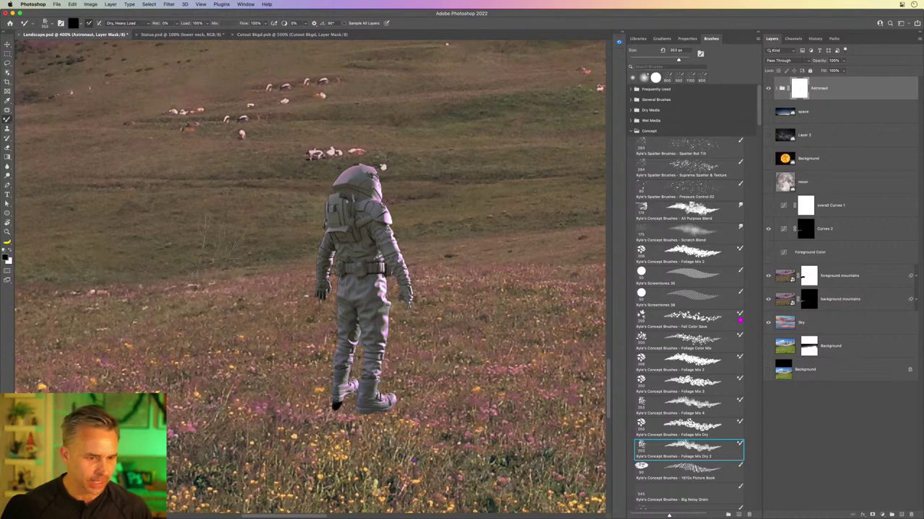
key([)
key([)
key([)
key([)
key([)
key([)
key([)
key([)
key(bracketleft)
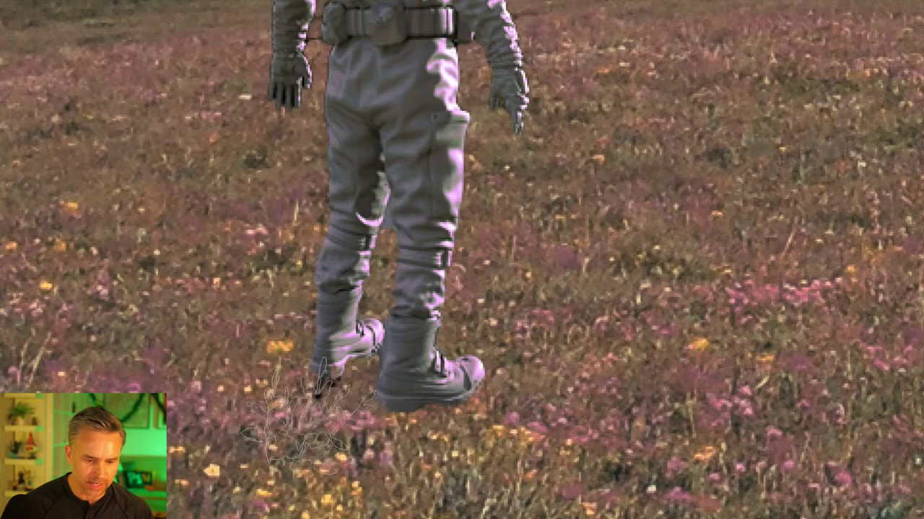
key([)
key([)
key(bracketleft)
key(bracketleft)
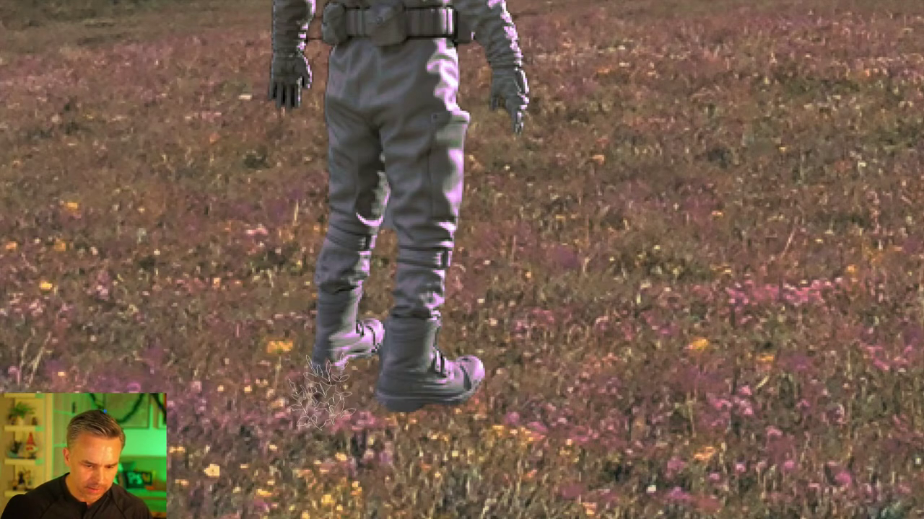
- Paint black on the Astronaut group's mask along the soles and lower edges of both boots to blend them into the grass
mouse_move(329, 383)
mouse_down()
mouse_move(321, 371)
mouse_move(372, 400)
mouse_move(382, 394)
mouse_move(430, 404)
mouse_move(482, 384)
mouse_move(482, 401)
mouse_up()
click(335, 353)
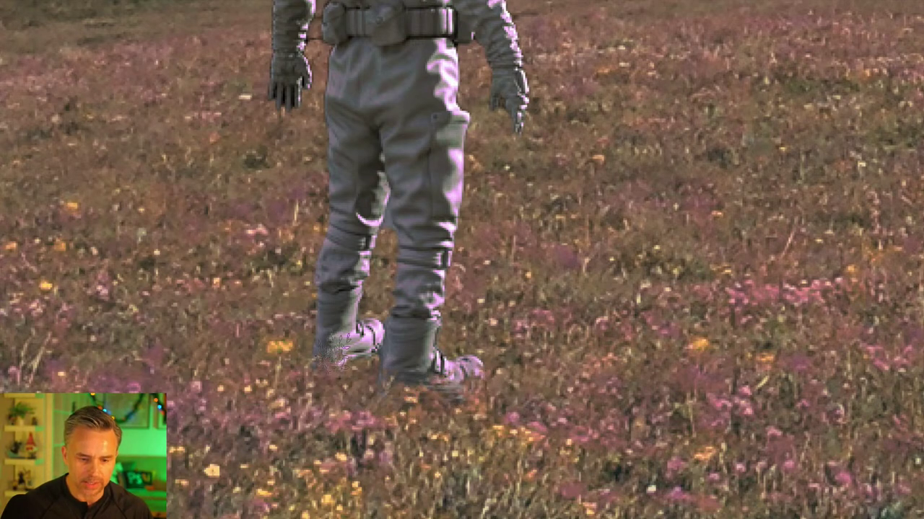
key(bracketright)
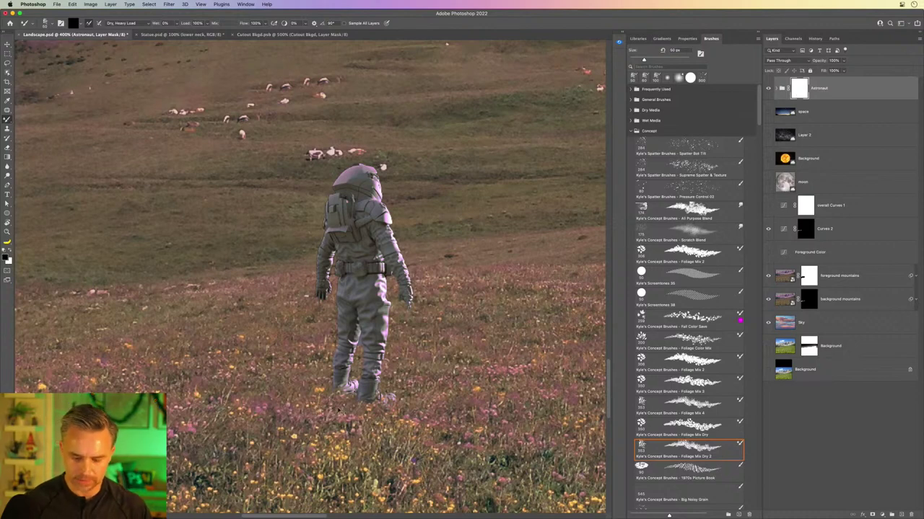
- Move the masked astronaut a short distance left across the meadow
key(super+0)
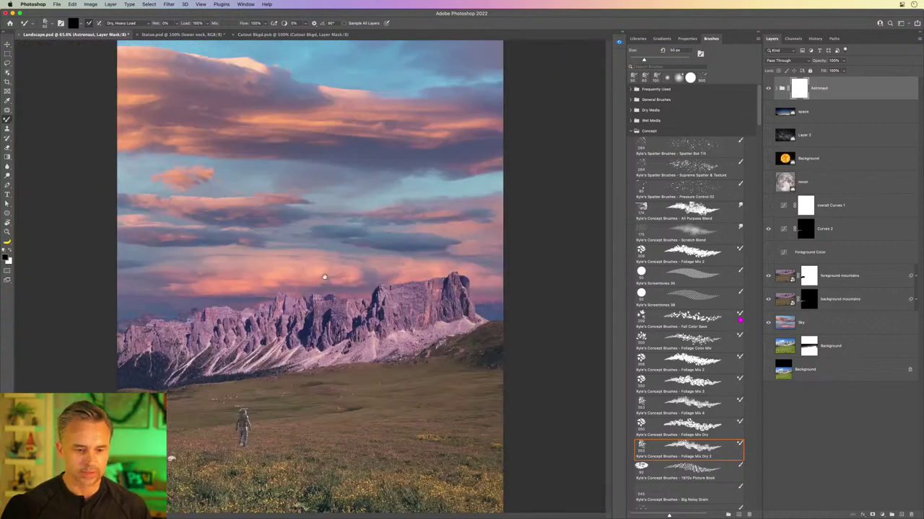
key(v)
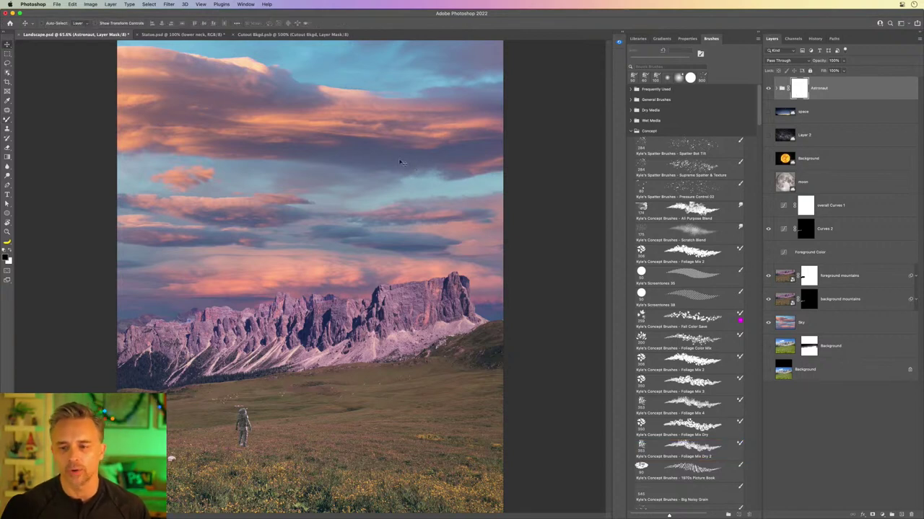
drag(282, 303, 242, 307)
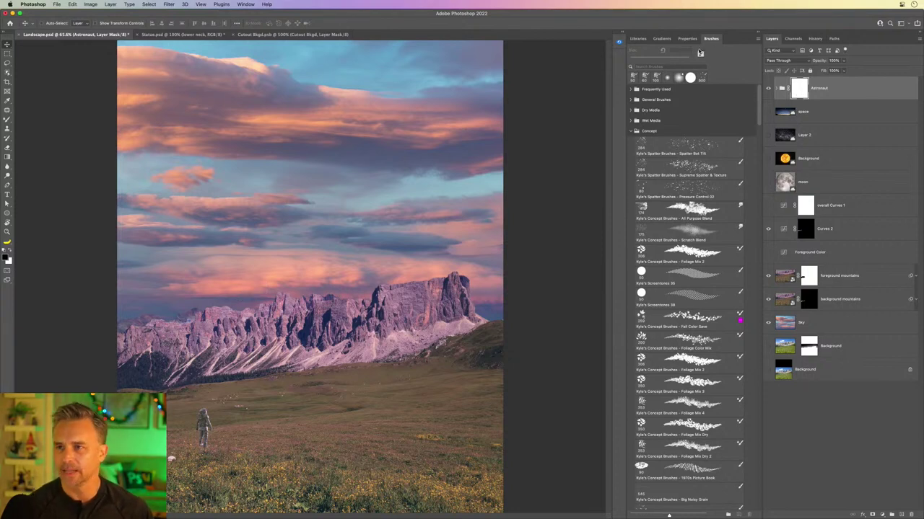
click(638, 38)
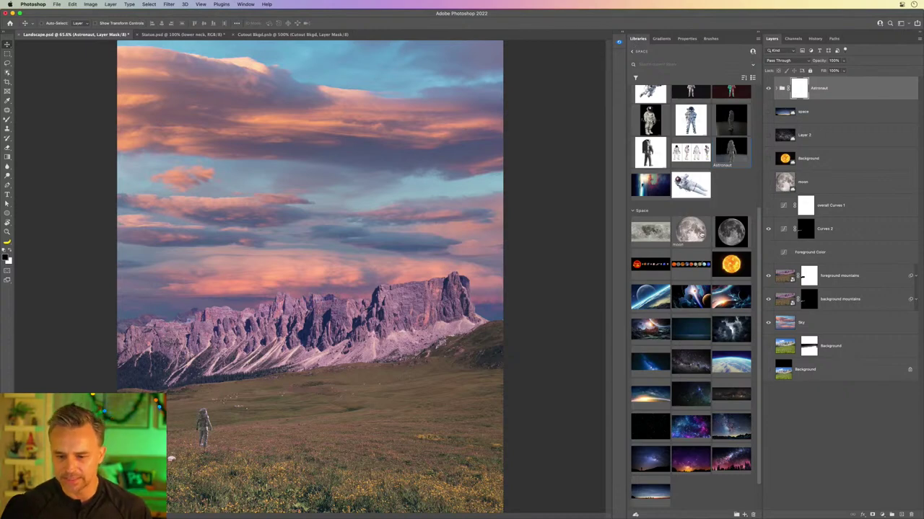
scroll(700, 234, up, 5)
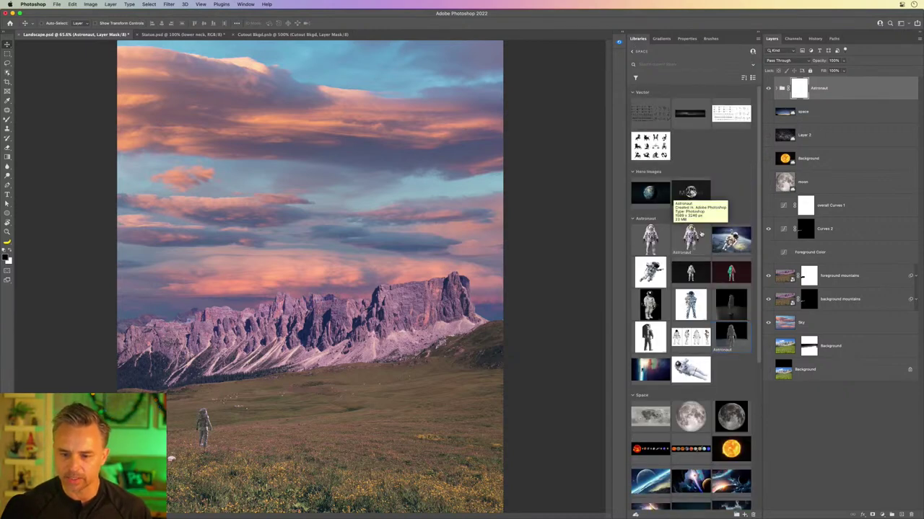
scroll(700, 233, down, 5)
scroll(700, 227, up, 5)
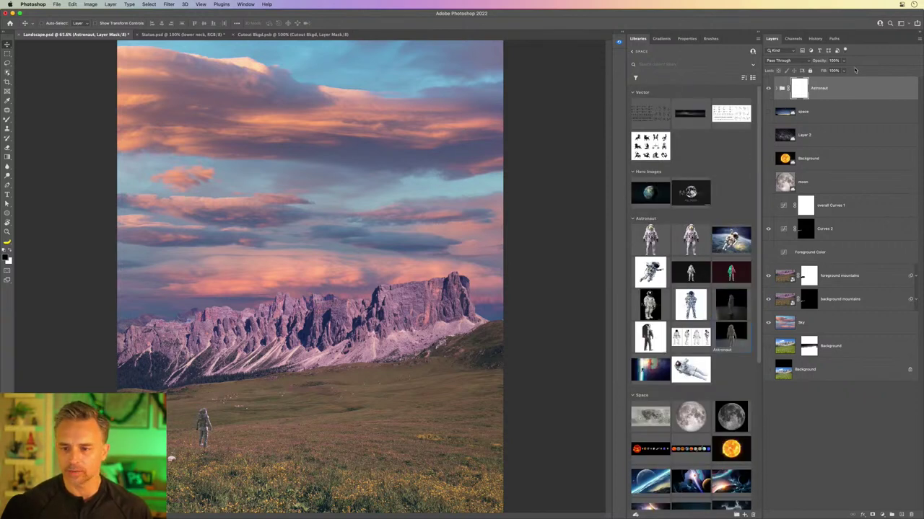
- Reorder the layers so the Astronaut group sits directly above Curves 2 and Foreground Color sits above moon
drag(814, 96, 824, 216)
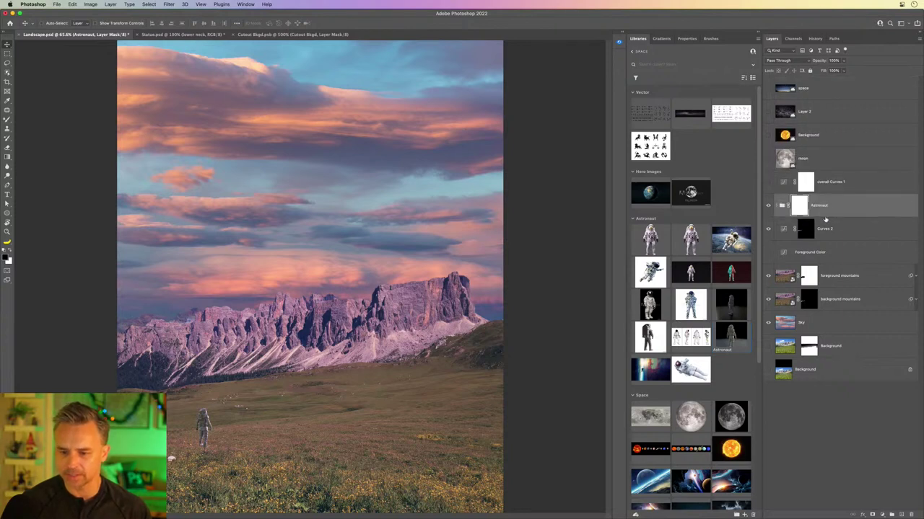
drag(809, 254, 773, 155)
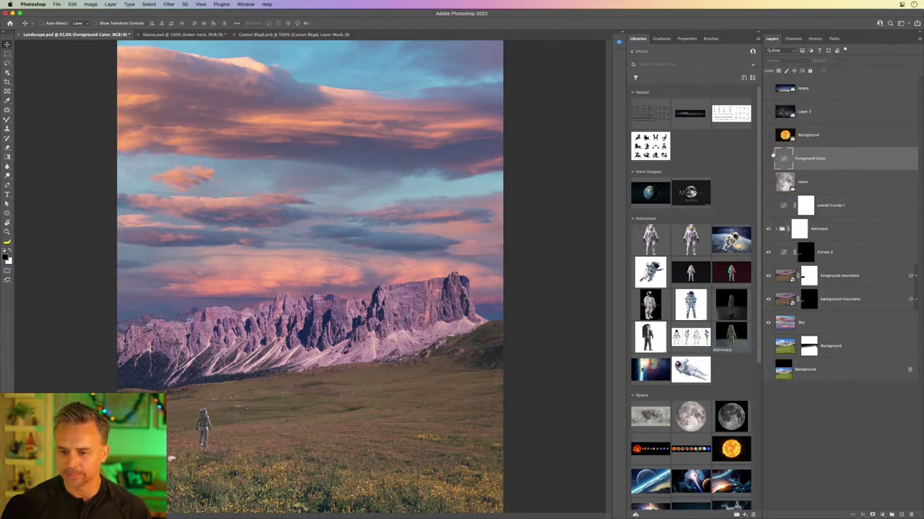
- Collect the unused layers from moon up to space, together with overall Curves 1, in one hidden group
click(813, 175)
shift+click(815, 101)
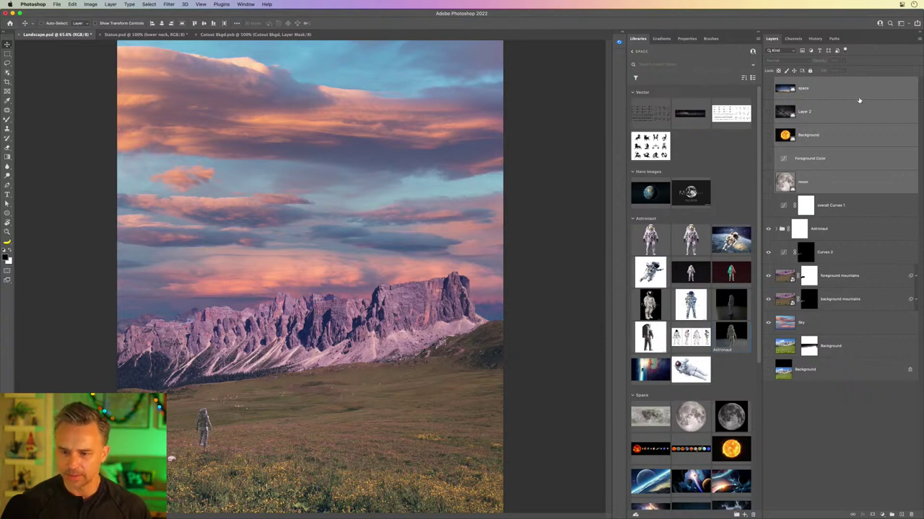
key(super+g)
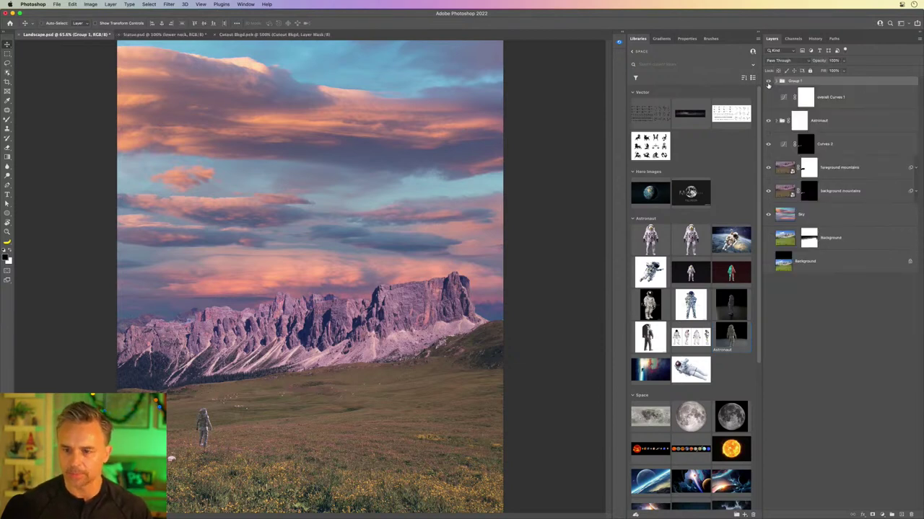
drag(823, 99, 824, 87)
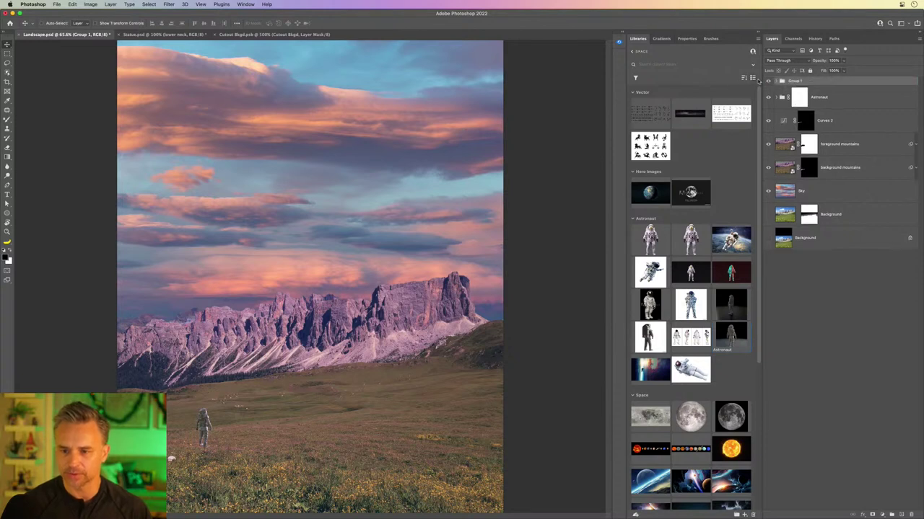
- Delete the hidden, masked Background layer directly beneath Sky
click(854, 107)
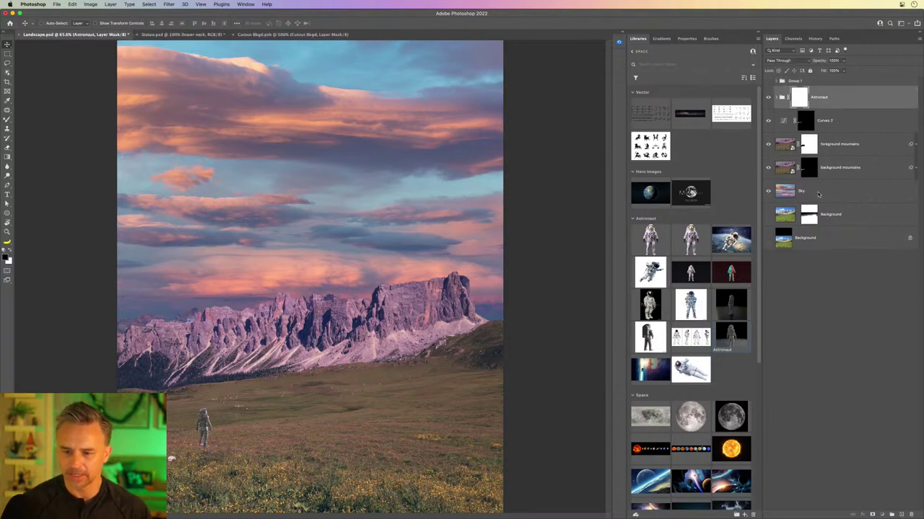
click(817, 192)
click(831, 221)
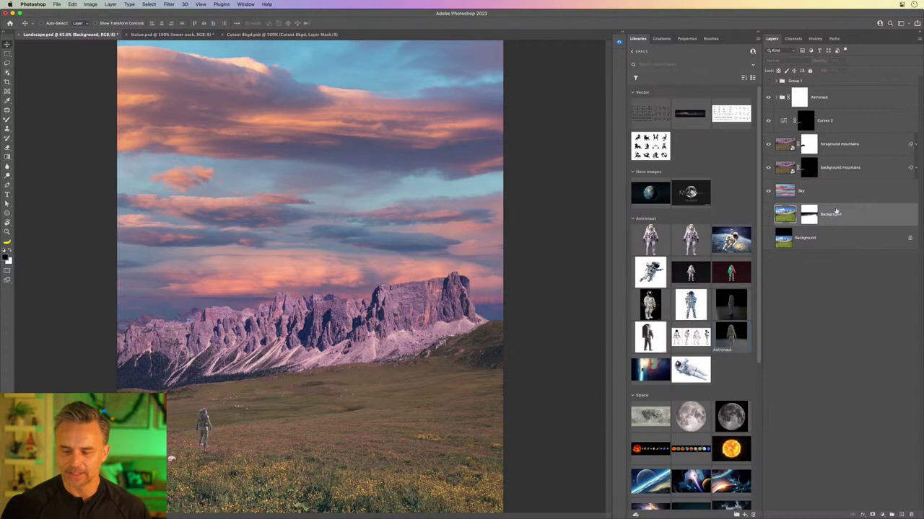
drag(832, 213, 909, 513)
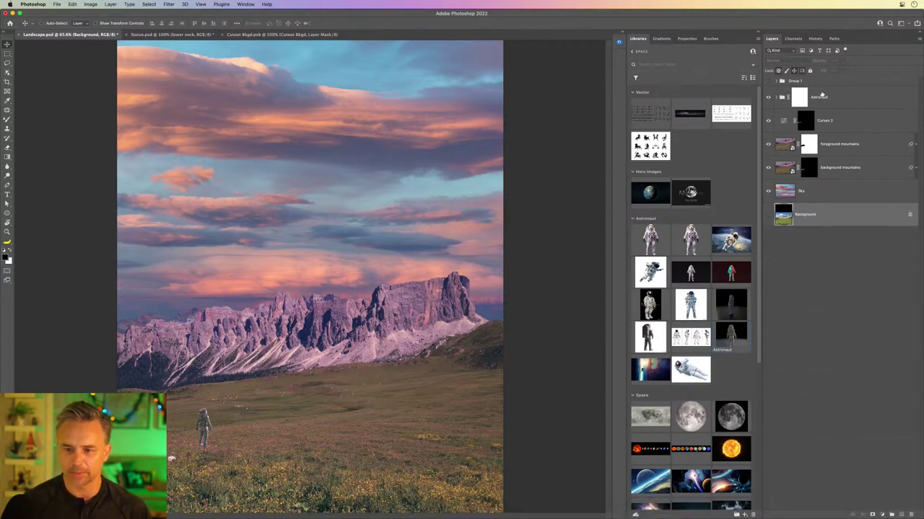
- Select the whole canvas with the Astronaut group active and copy the visible composite as a merged image
click(822, 95)
key(super+a)
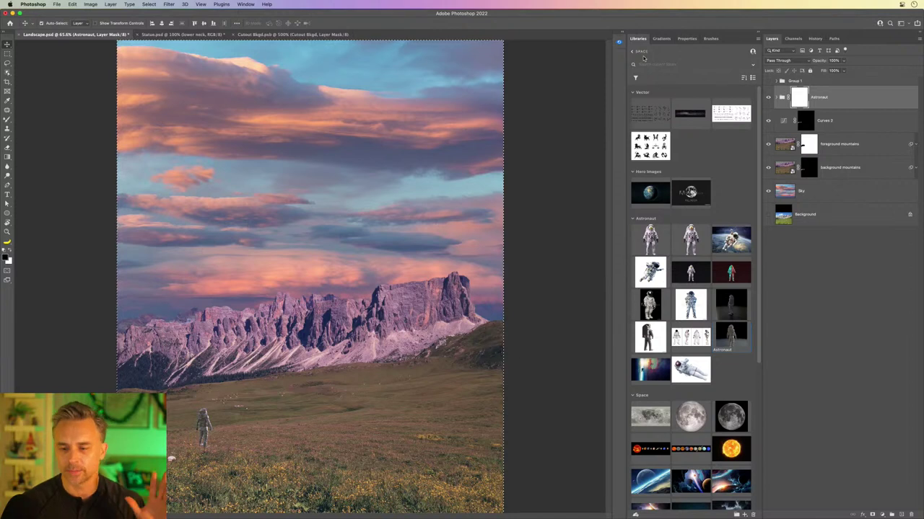
click(91, 5)
mouse_move(72, 5)
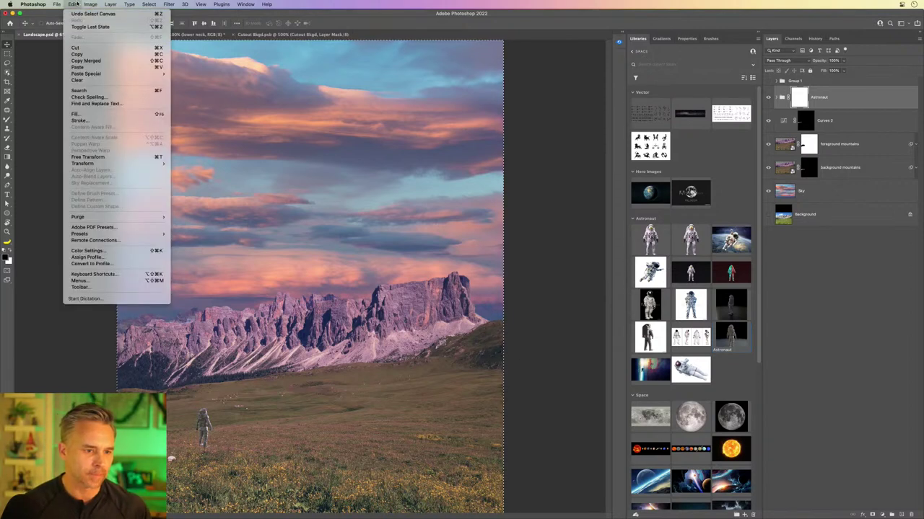
click(79, 61)
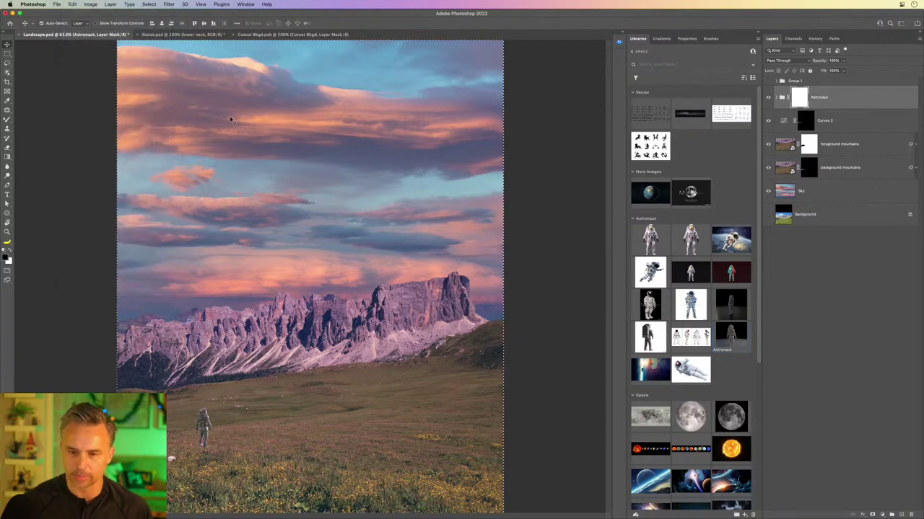
- Create a new document at the copied image's size and paste the merged composite into it
key(super+n)
key(Return)
key(super+v)
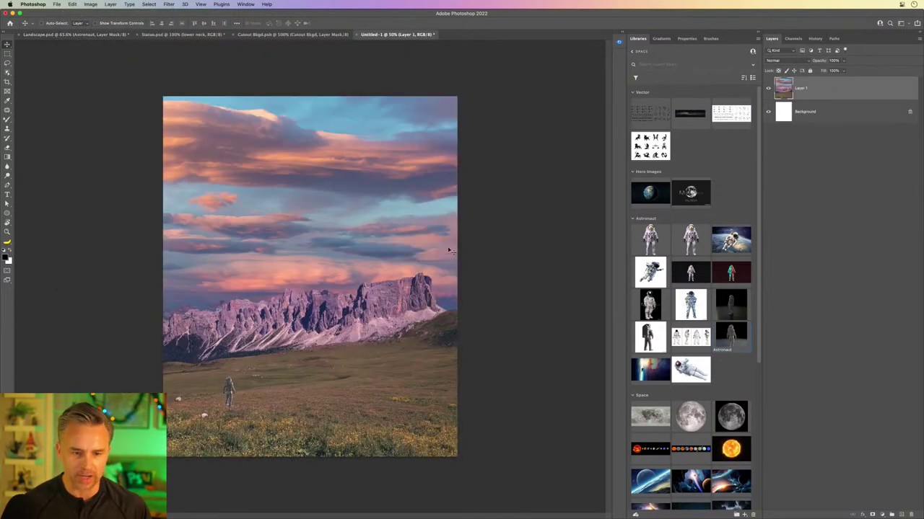
- Start HDR Toning on the pasted composite, accept flattening the document, and move the settings clear of the image
click(94, 4)
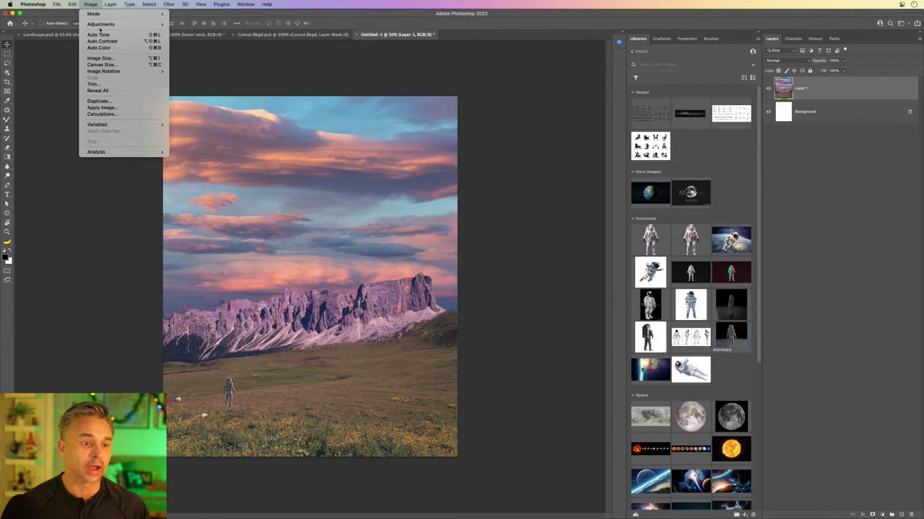
mouse_move(101, 25)
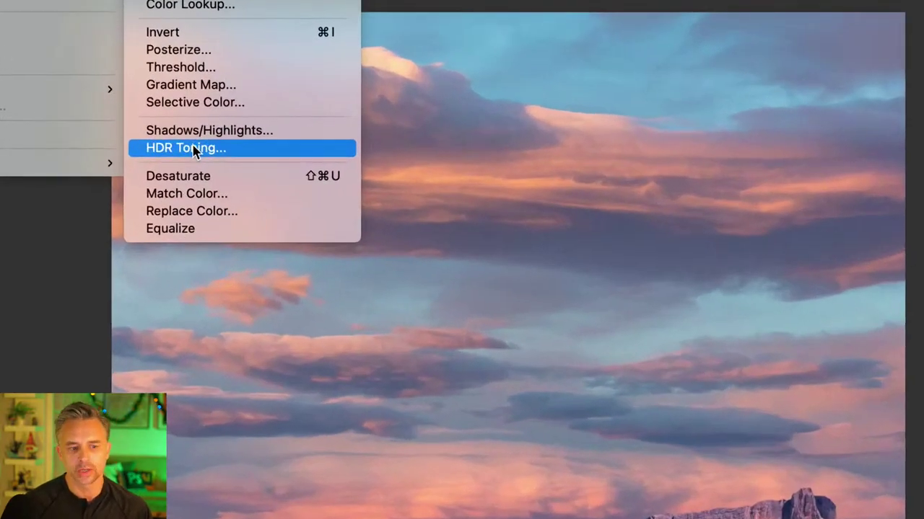
click(192, 148)
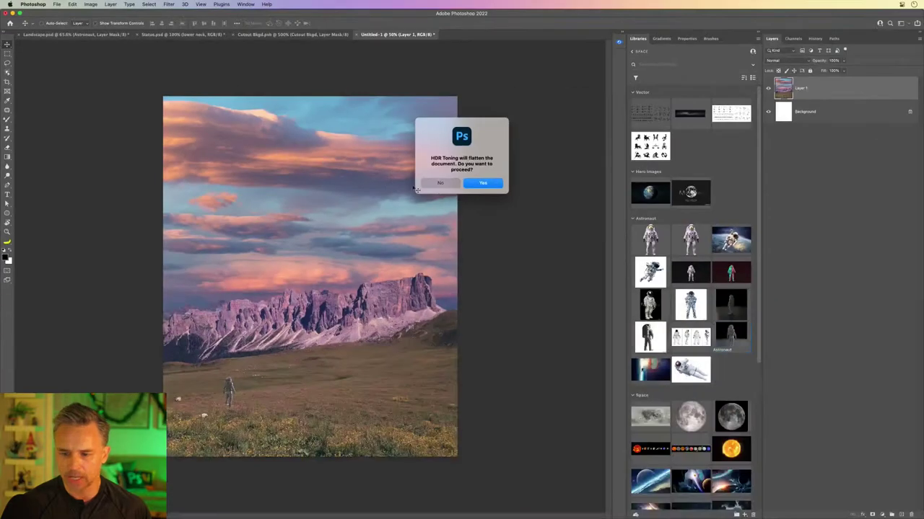
click(475, 182)
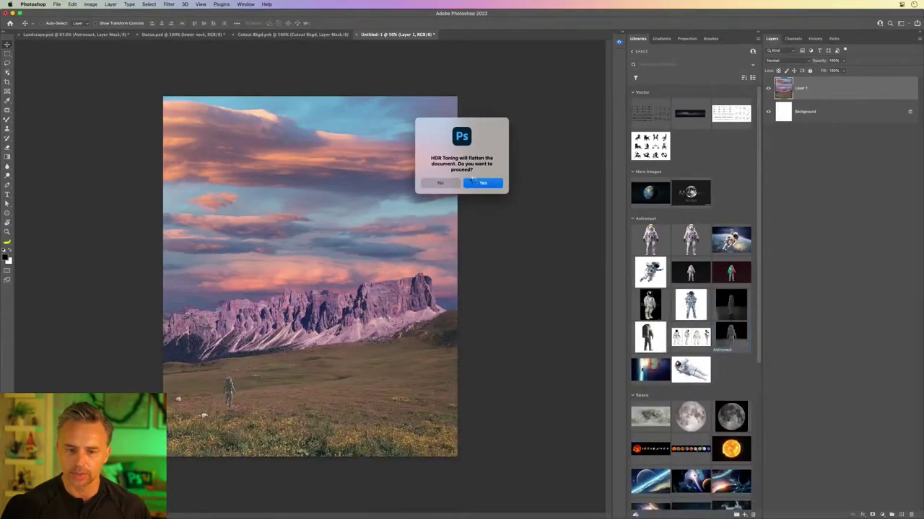
key(super+0)
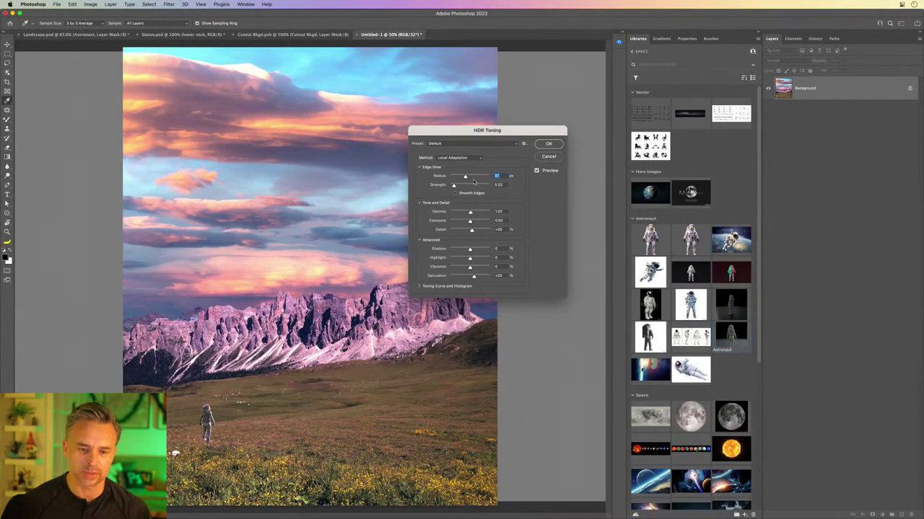
drag(462, 130, 563, 127)
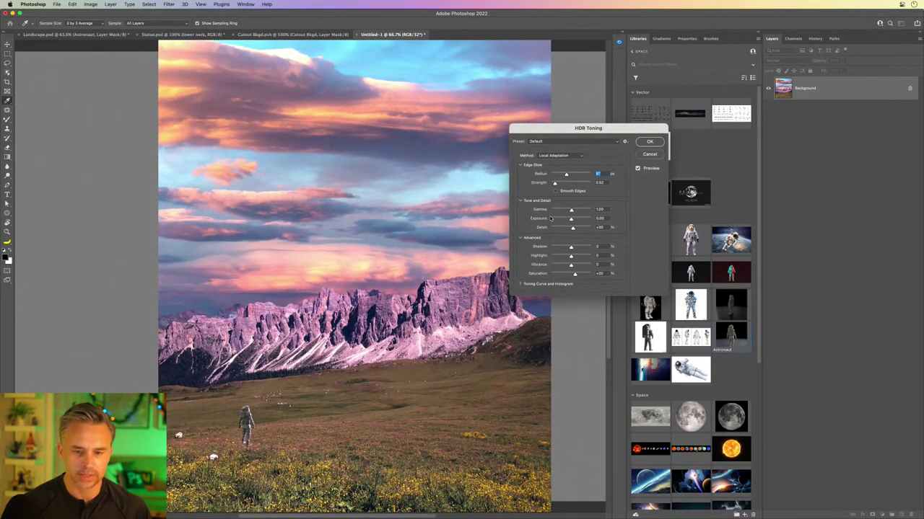
drag(524, 137, 500, 190)
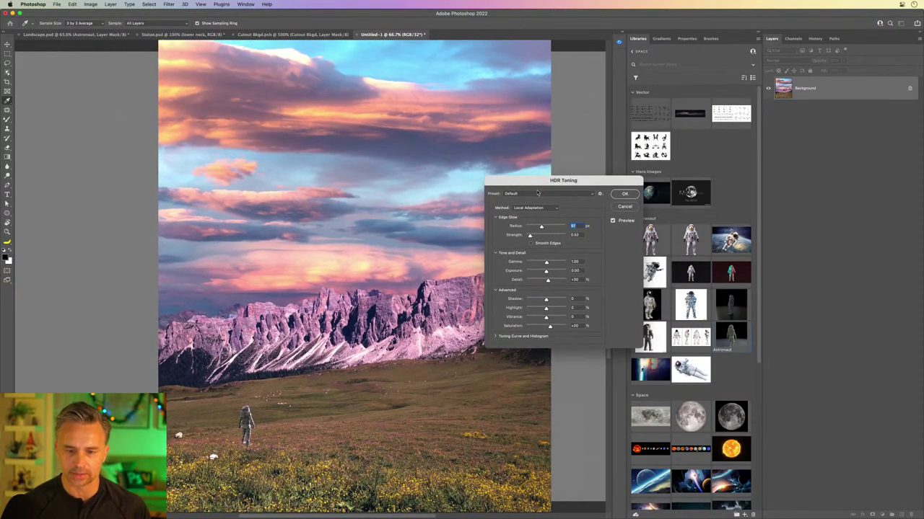
- Compare the composite with and without the Default HDR Toning preset by switching its preview
click(542, 195)
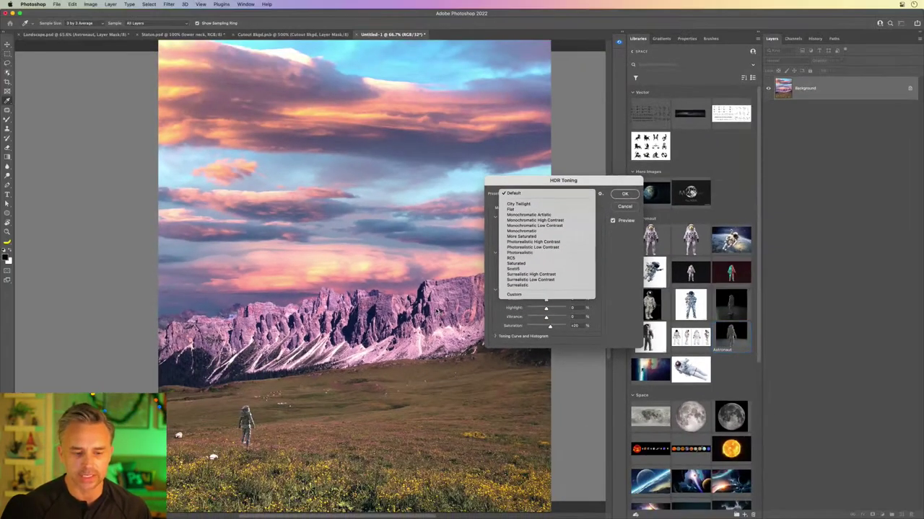
click(514, 194)
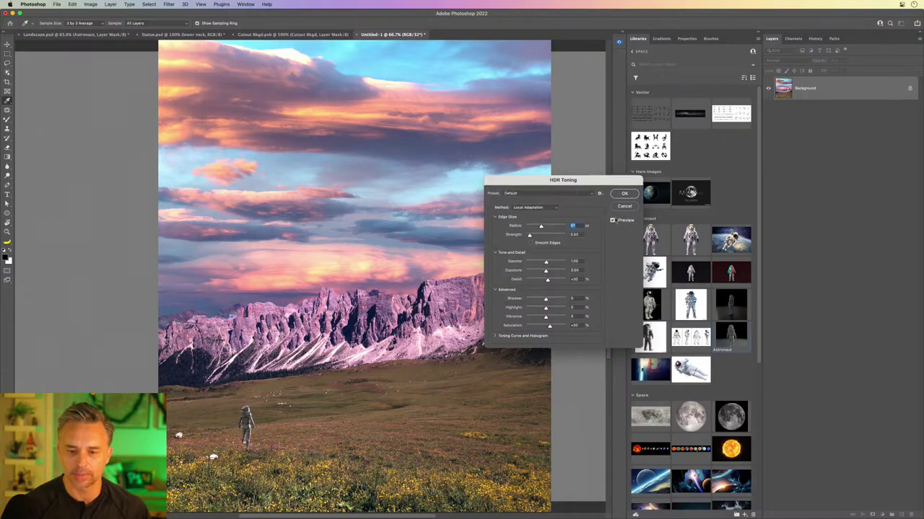
click(612, 221)
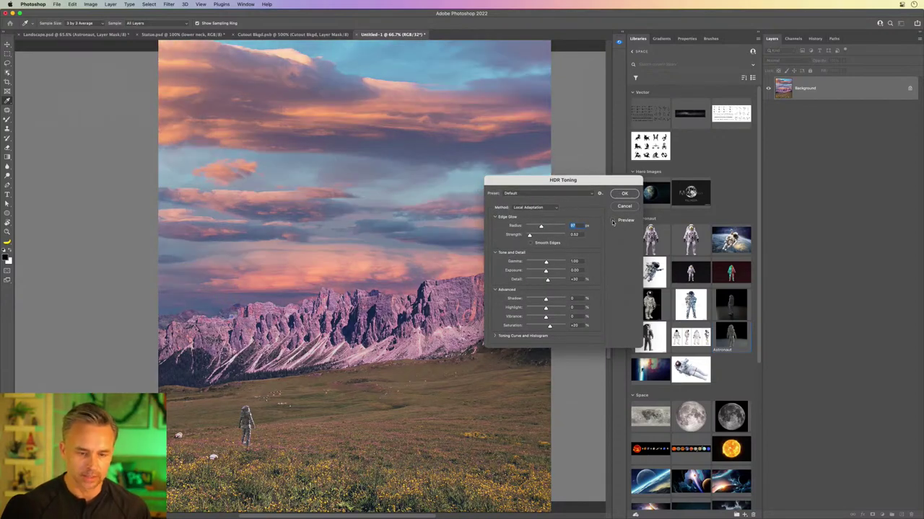
click(613, 221)
click(613, 222)
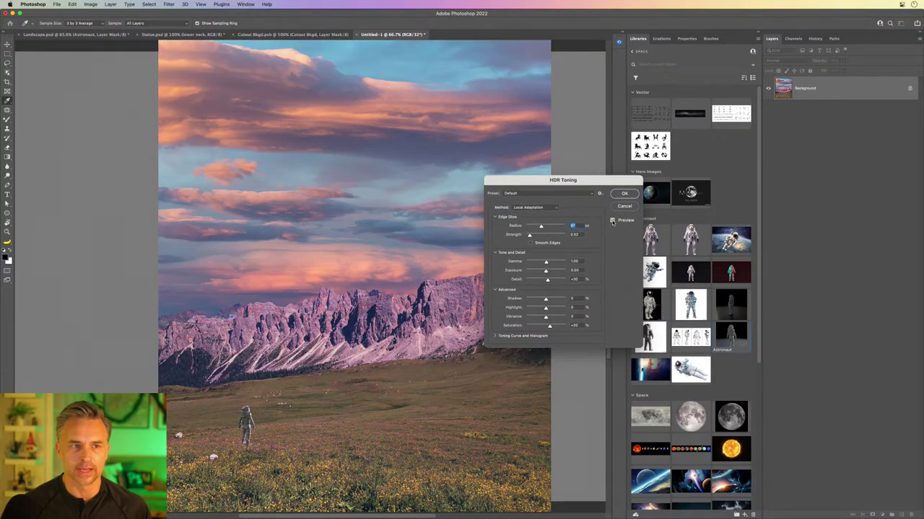
click(613, 222)
- Try the Scott5 HDR Toning preset on the composite
click(541, 192)
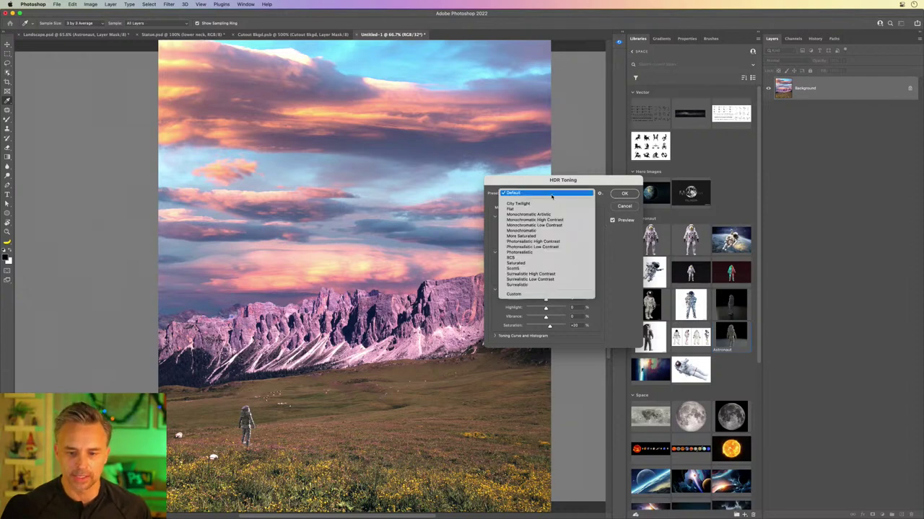
click(551, 270)
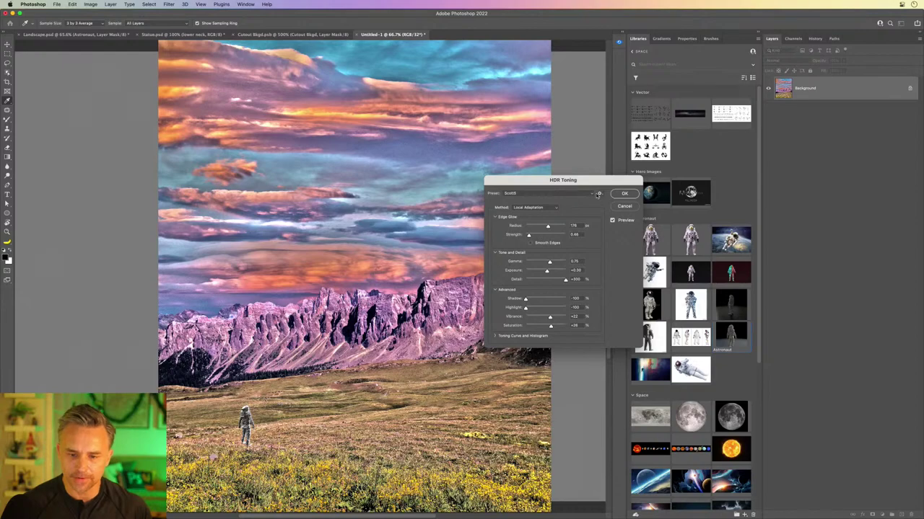
click(599, 194)
click(567, 198)
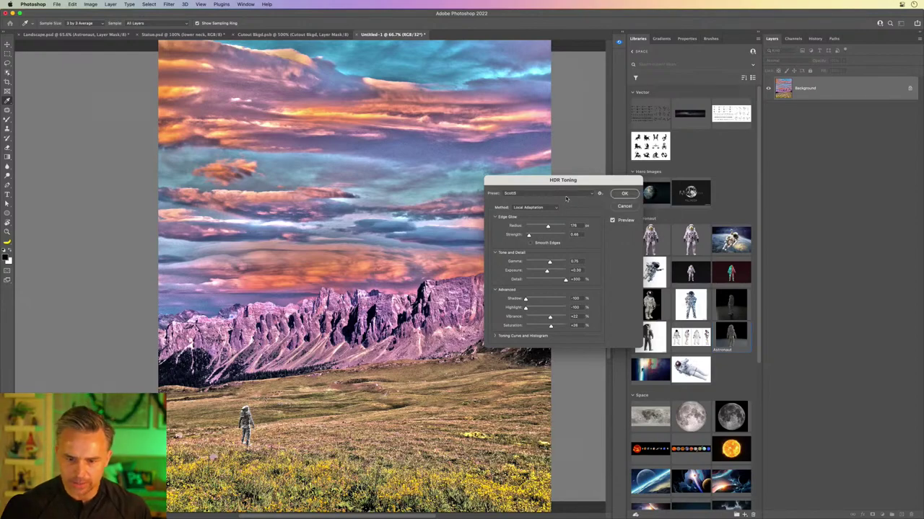
- Try the RC5 and Surrealistic HDR Toning presets on the composite
click(566, 194)
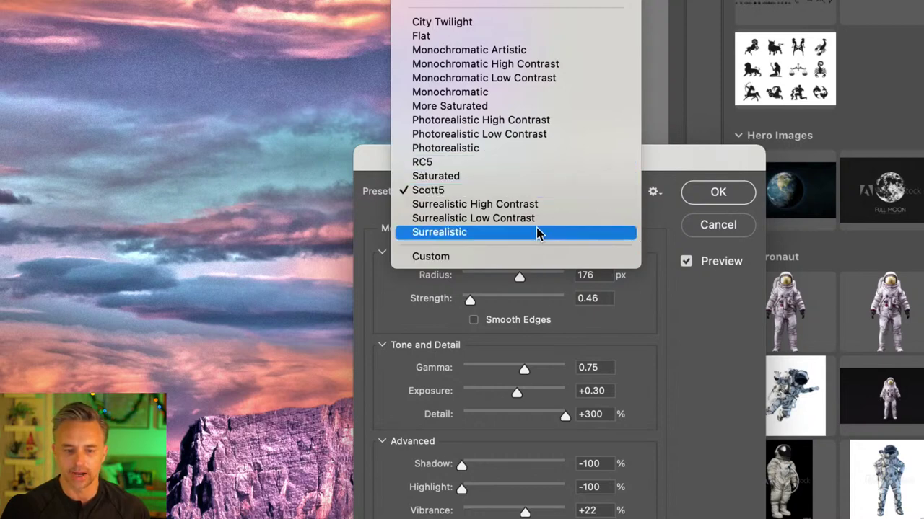
click(536, 162)
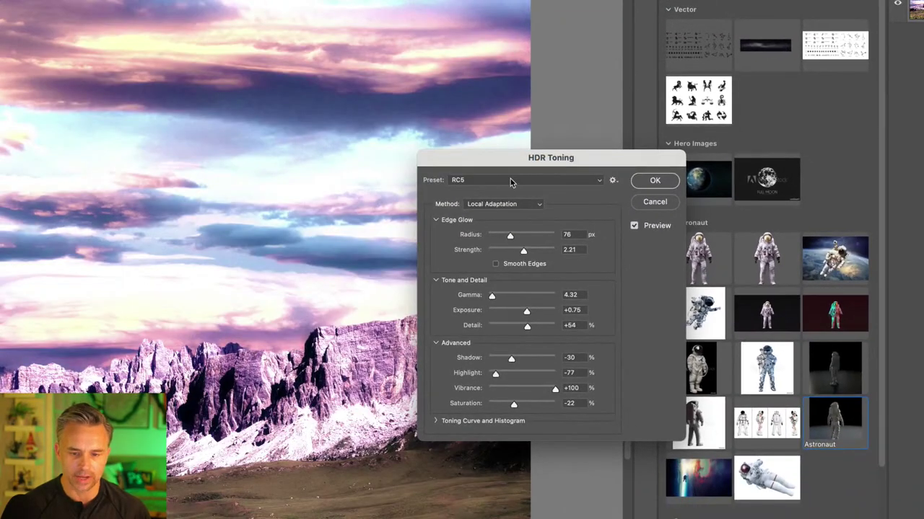
click(510, 182)
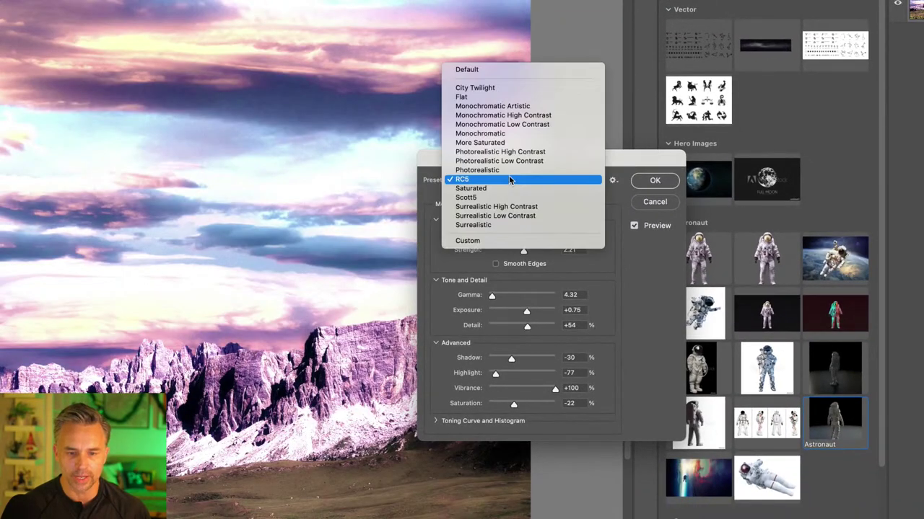
click(518, 228)
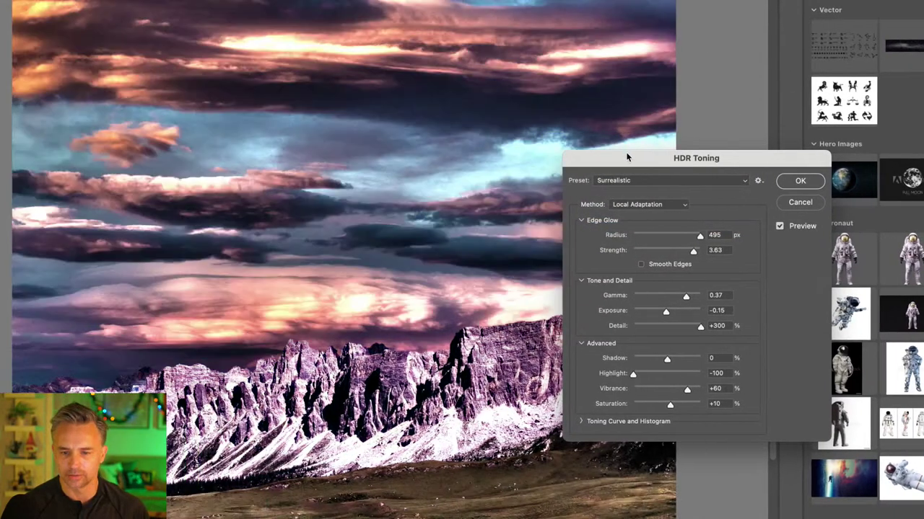
drag(532, 154, 469, 141)
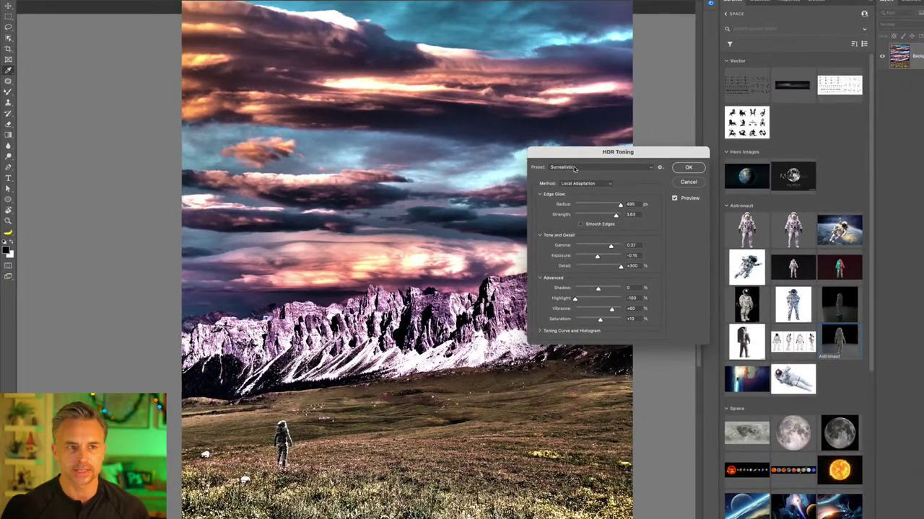
- Choose the Scott5 preset and apply the HDR Toning to the flattened composite
click(610, 168)
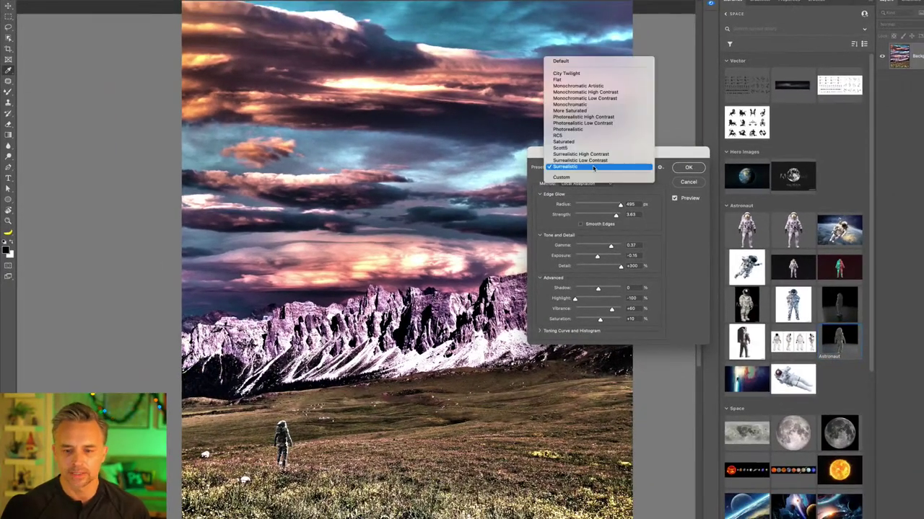
click(597, 149)
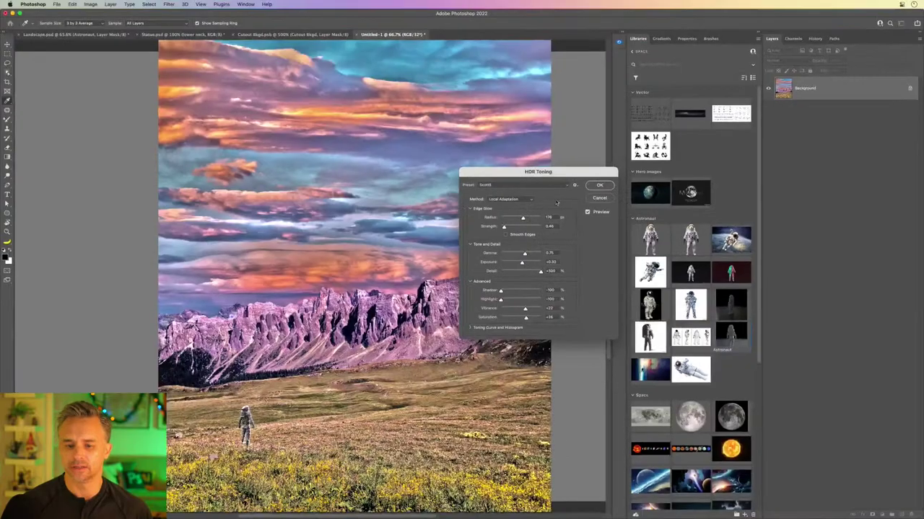
click(598, 189)
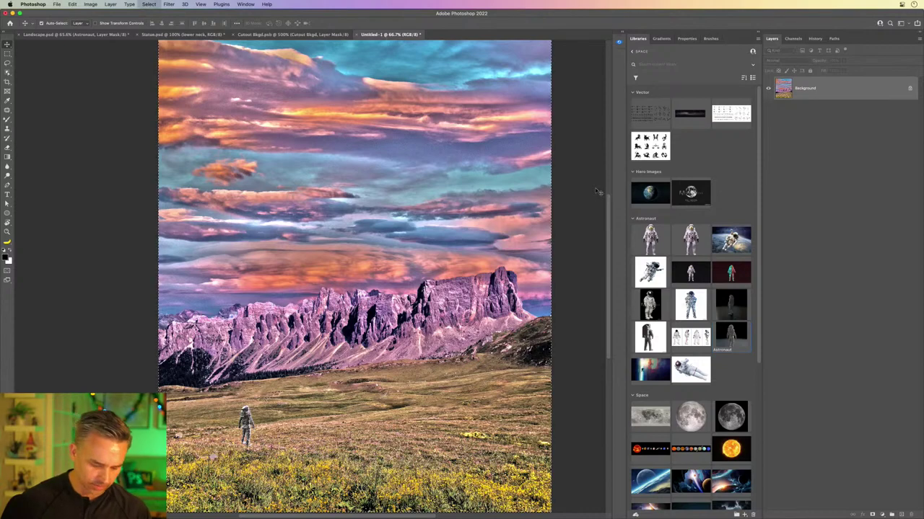
- Copy the whole toned image into Landscape.psd above the Astronaut group and compare it with the original
key(super+a)
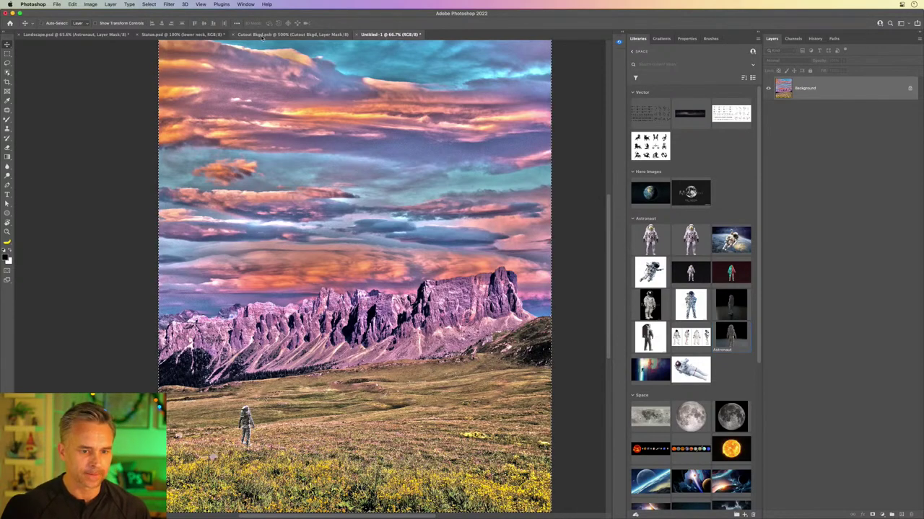
click(66, 34)
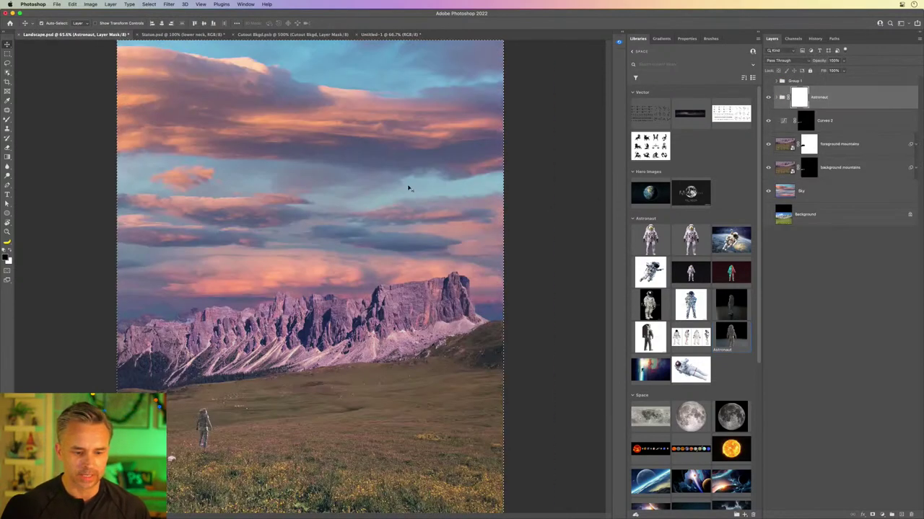
key(super+v)
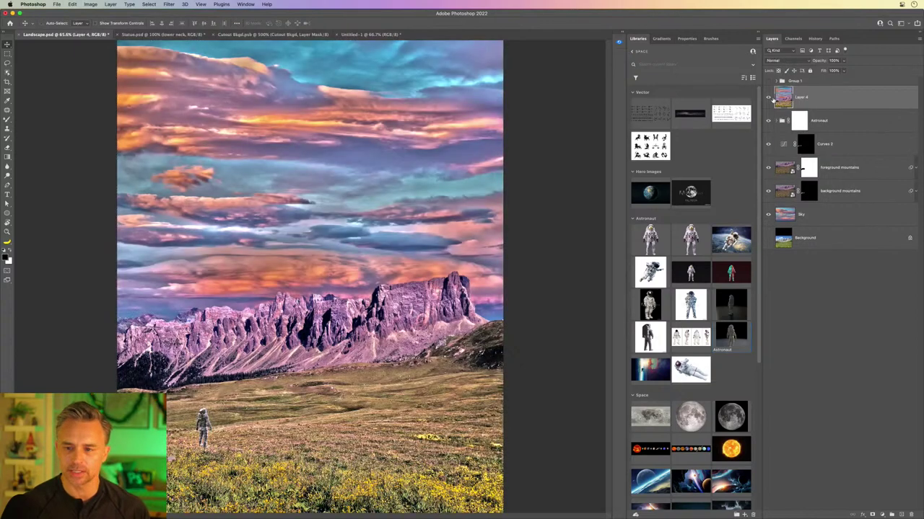
click(768, 98)
click(768, 98)
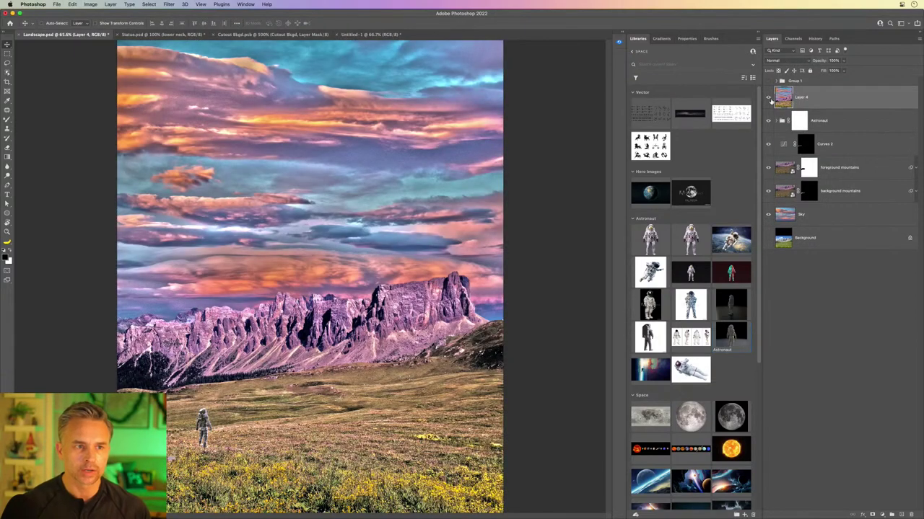
- Collapse the Libraries panel and set the pasted toned layer's blend mode to Lighten
click(756, 34)
key(super+1)
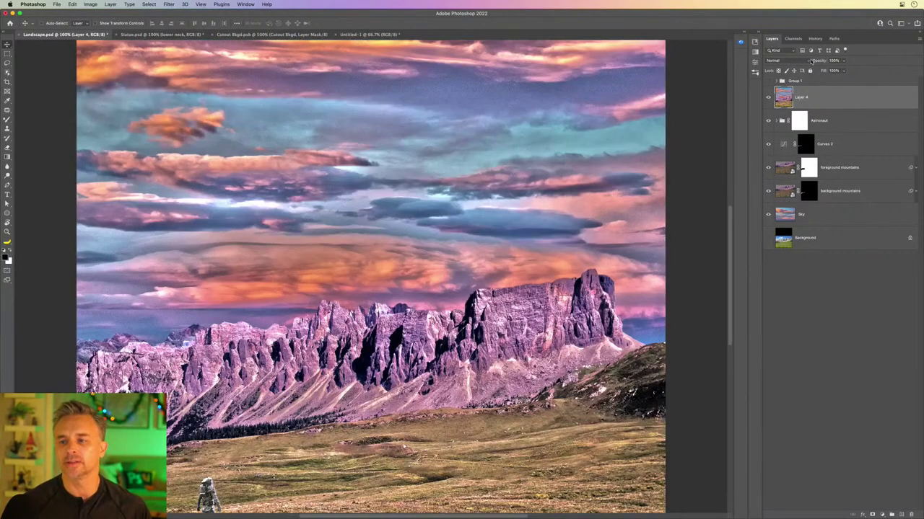
click(786, 61)
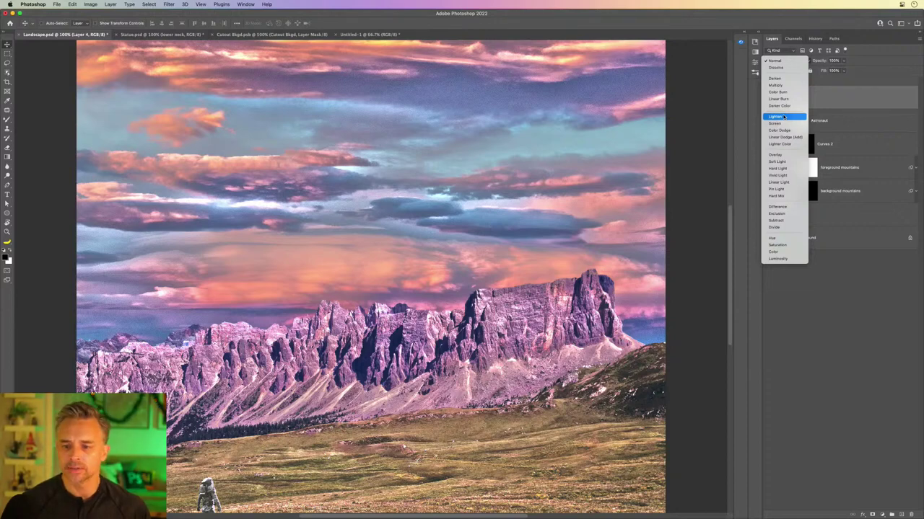
click(784, 116)
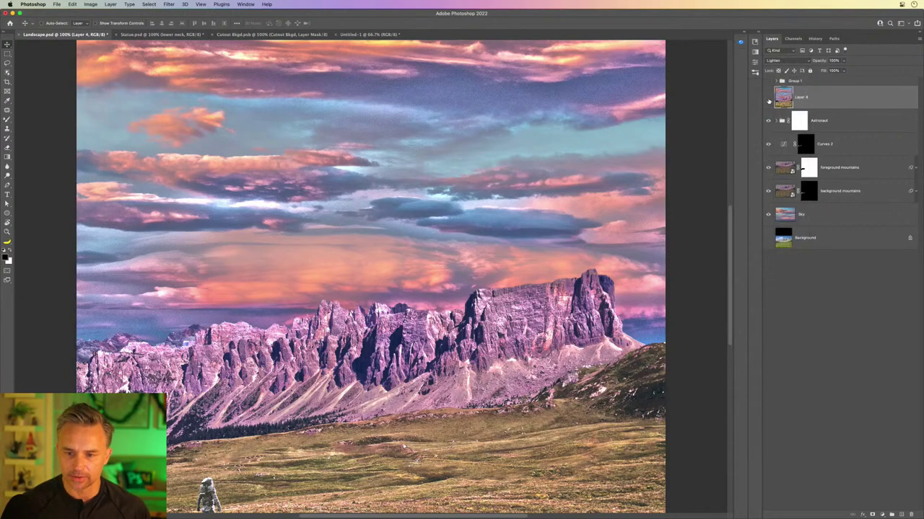
- Compare the sky, mountains and grass with the Lighten-blended toned layer shown and hidden
click(767, 98)
click(768, 98)
click(768, 98)
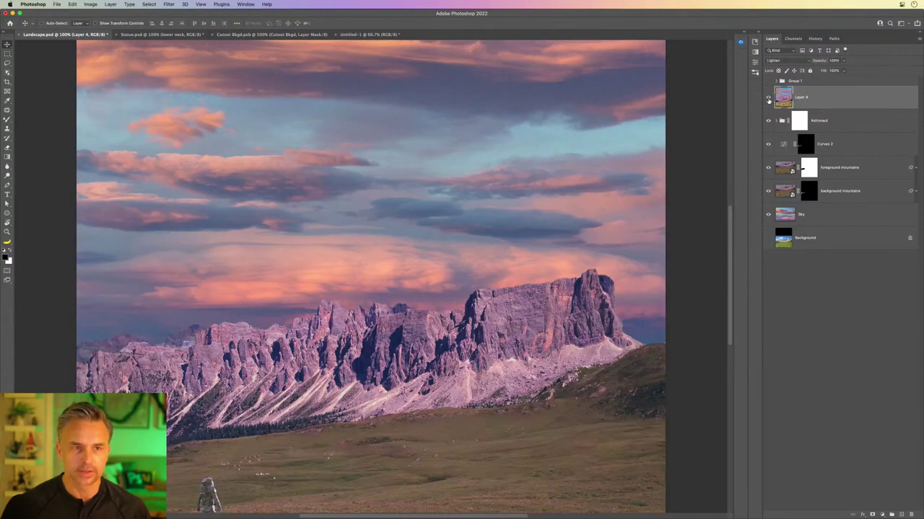
click(767, 98)
scroll(385, 243, down, 5)
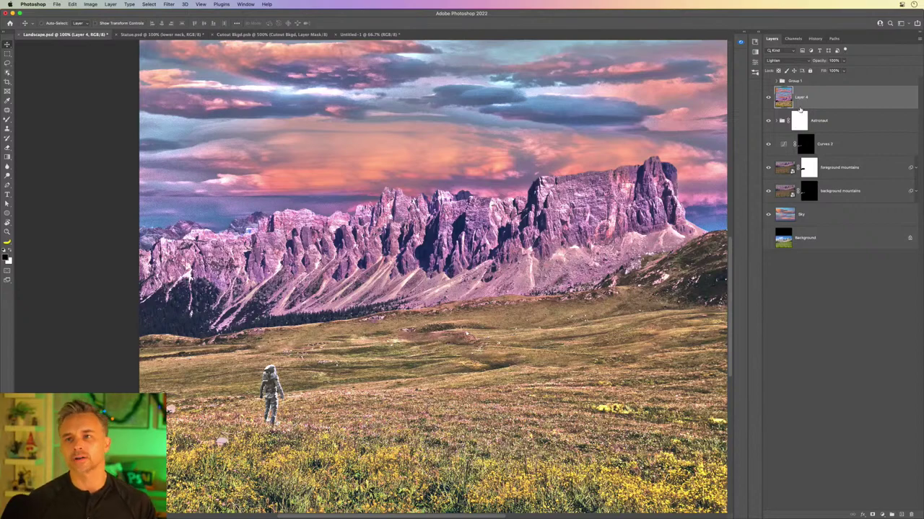
scroll(433, 278, up, 3)
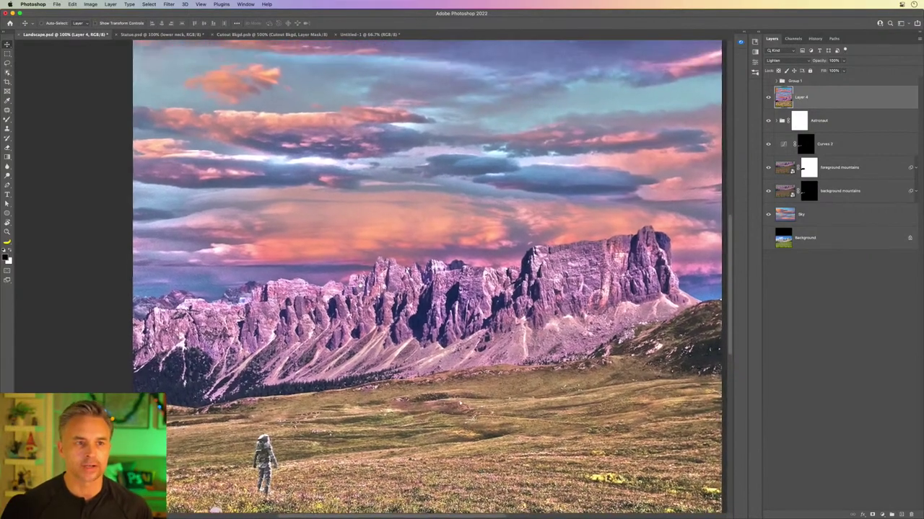
click(768, 98)
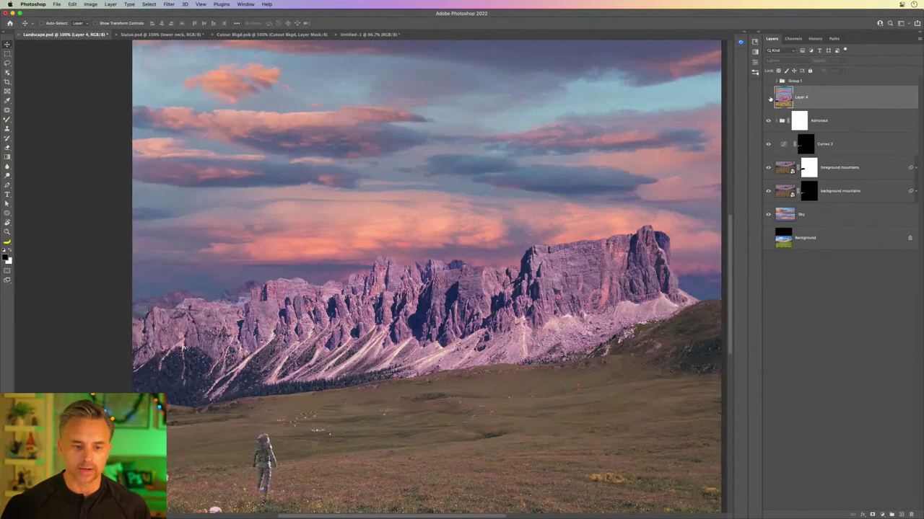
click(769, 98)
click(768, 99)
click(768, 98)
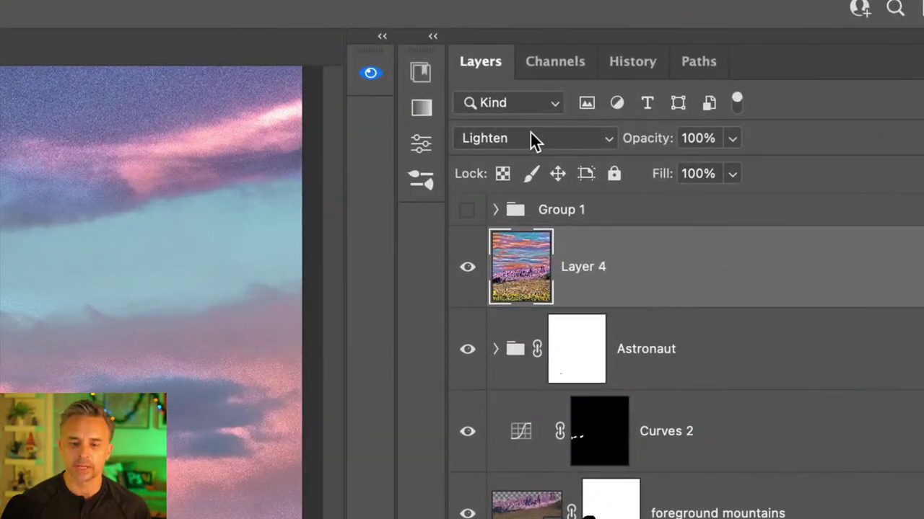
- Rename the pasted toned layer as HDR Toning
double_click(579, 269)
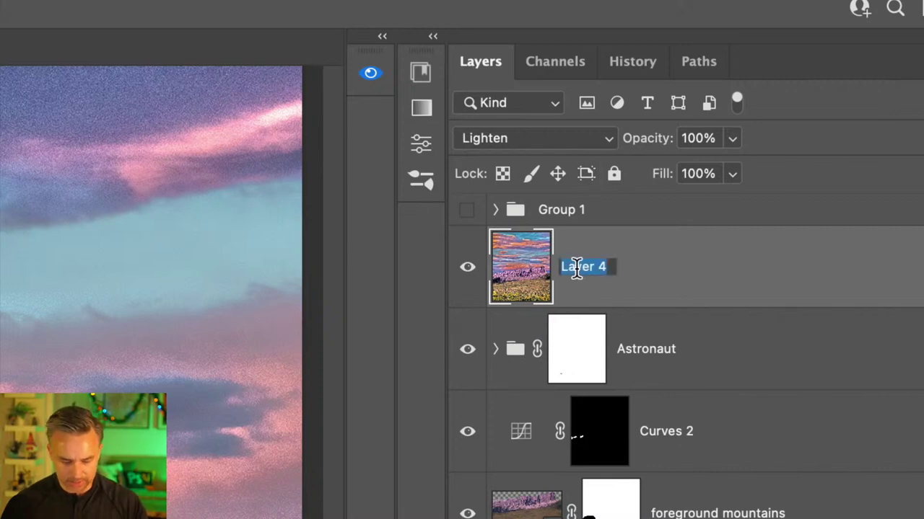
text(HDR Ton)
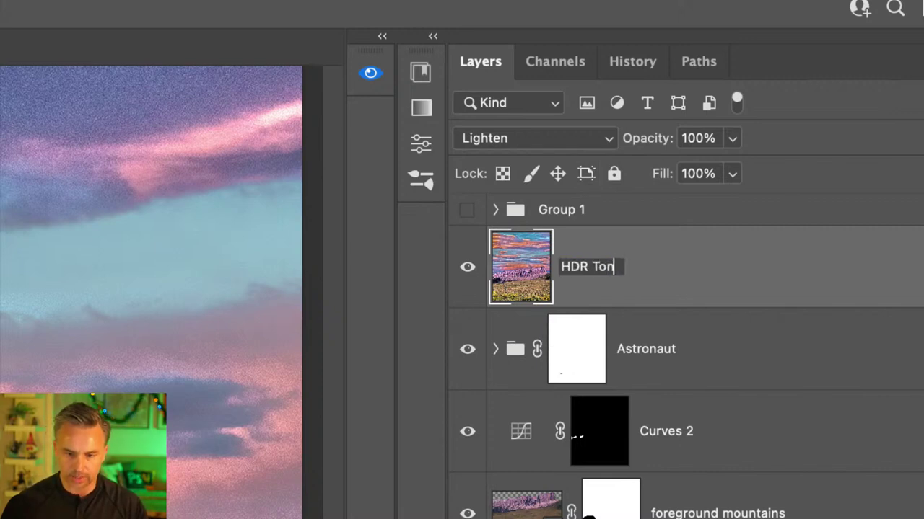
text(ing)
key(Return)
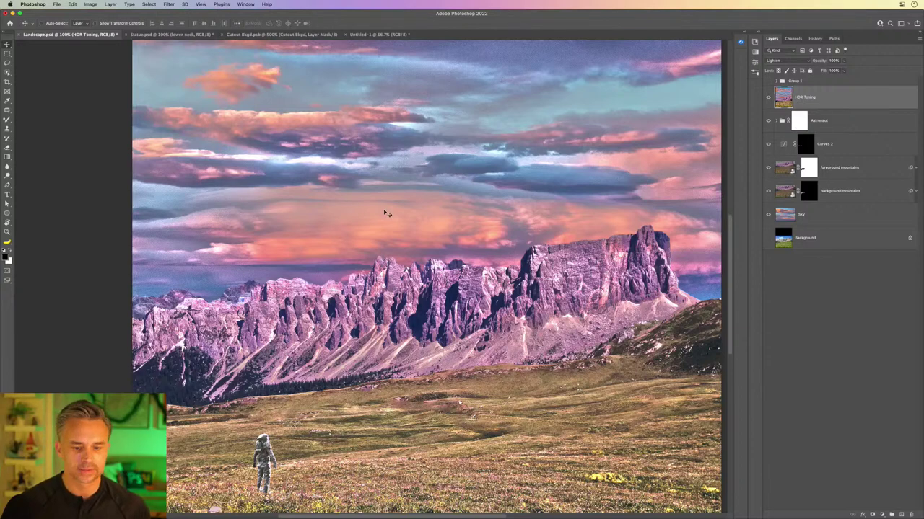
scroll(360, 186, down, 3)
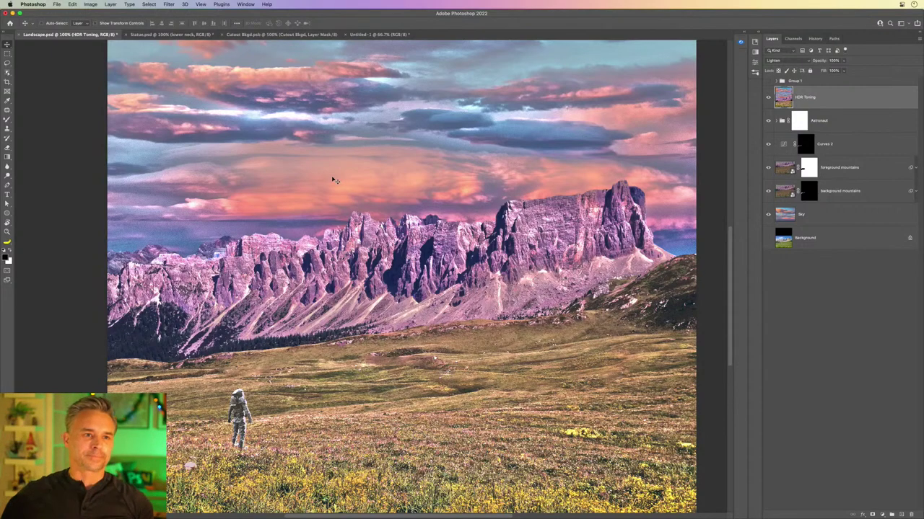
key(super+minus)
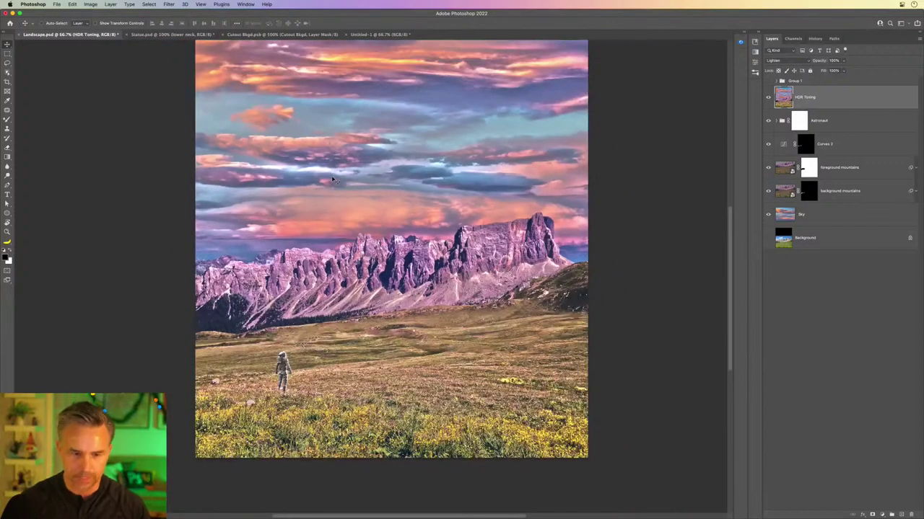
drag(407, 155, 413, 207)
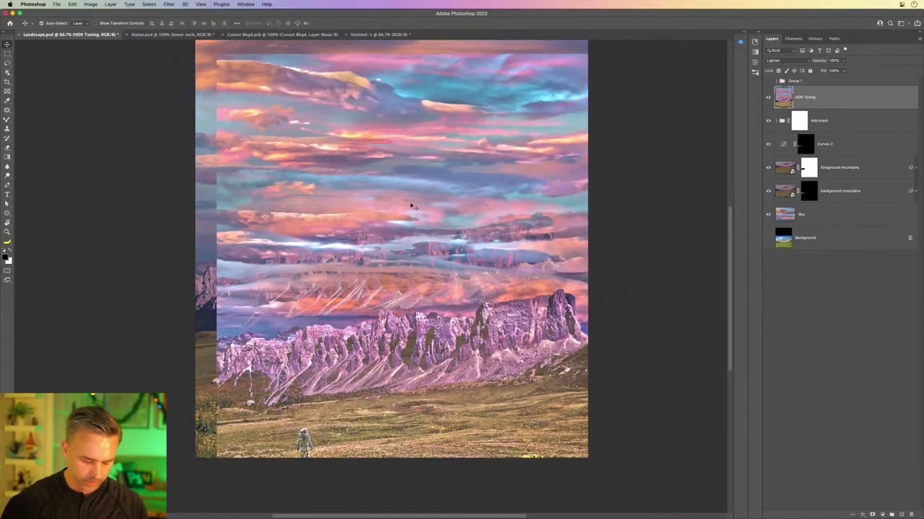
key(super+z)
drag(156, 134, 167, 197)
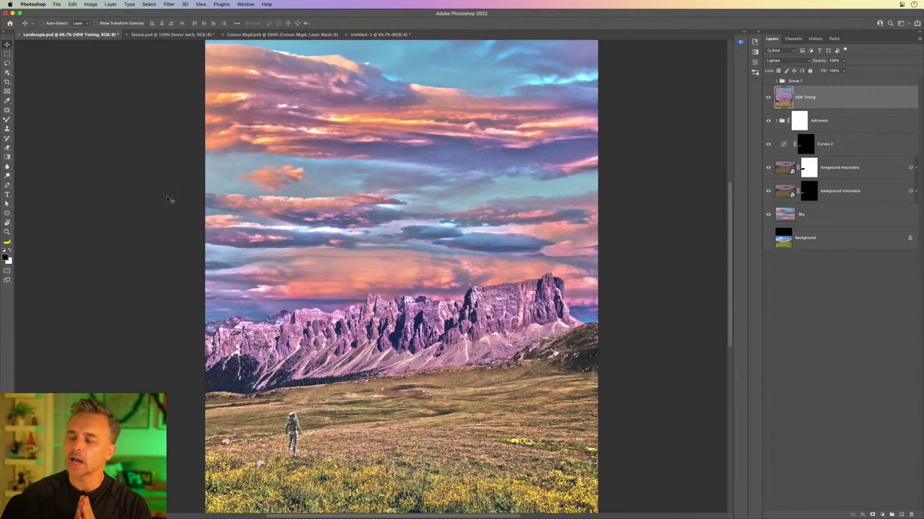
- Hide the HDR Toning layer and add a Color Lookup adjustment layer above it
click(767, 98)
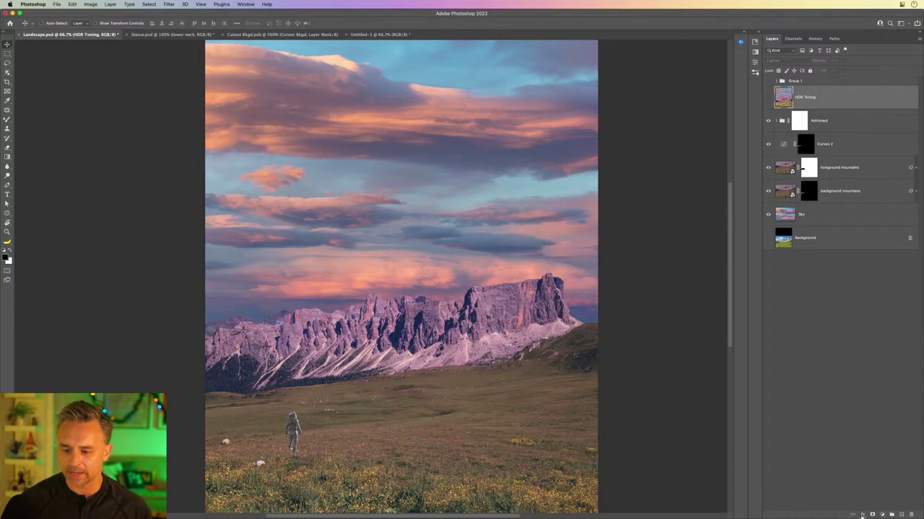
click(881, 514)
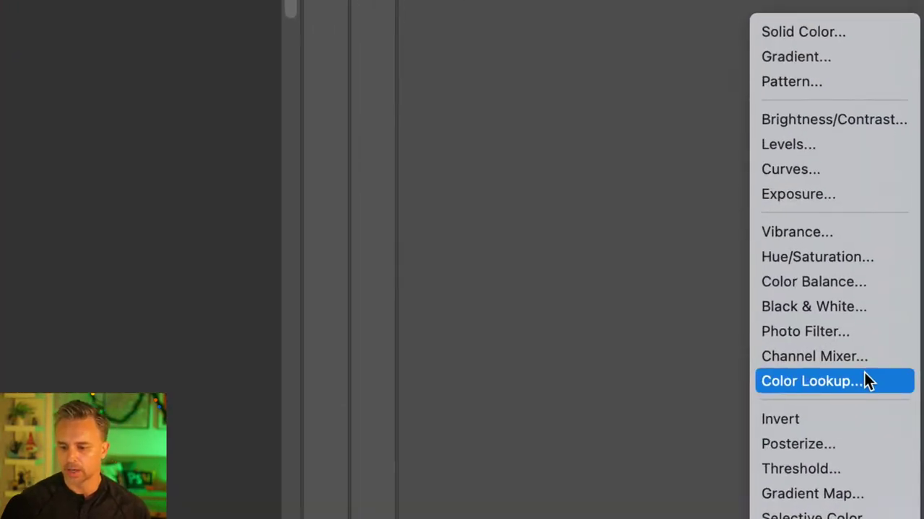
click(905, 458)
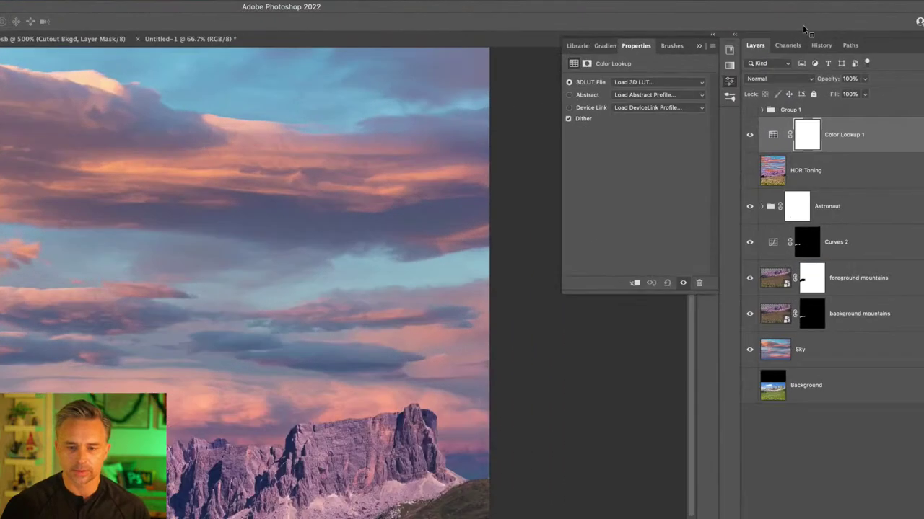
- Try the 2Strip.look 3D LUT on the Color Lookup layer and replace it with Fuji ETERNA 250D Fuji 3510 (by Adobe).cube
click(662, 83)
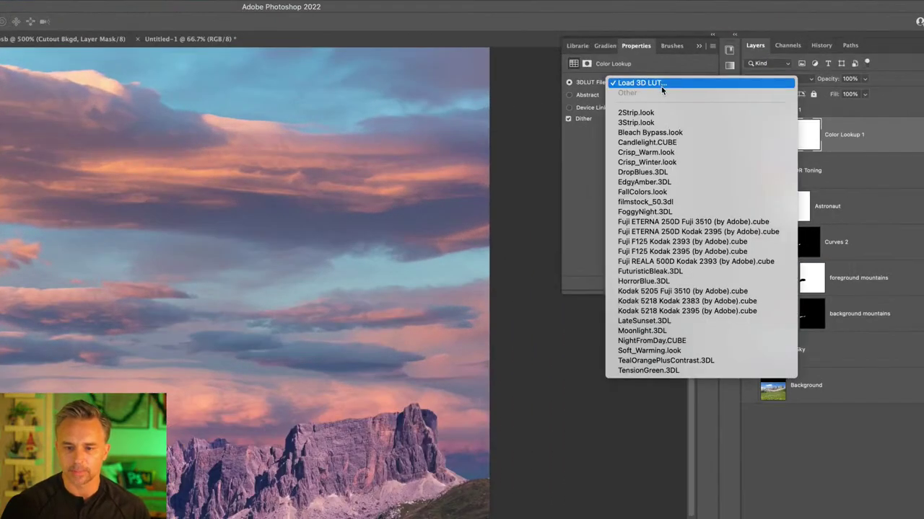
click(667, 112)
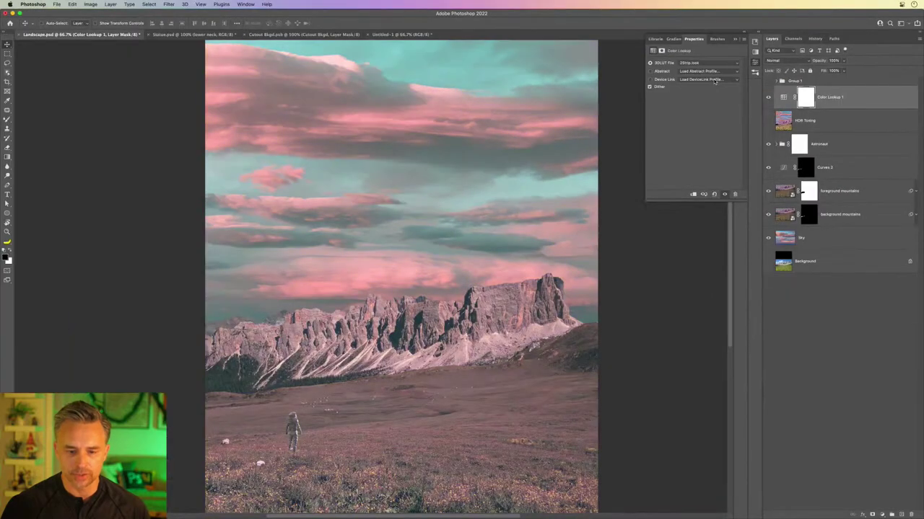
click(698, 64)
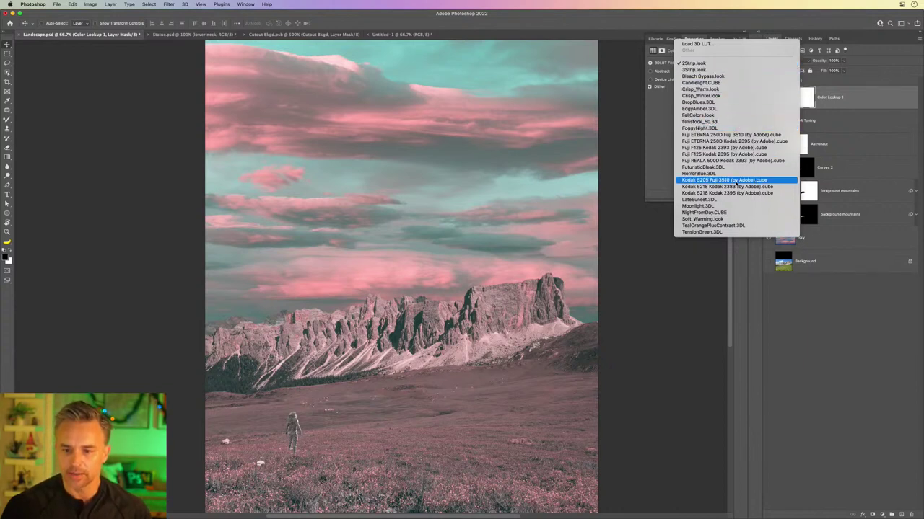
click(730, 134)
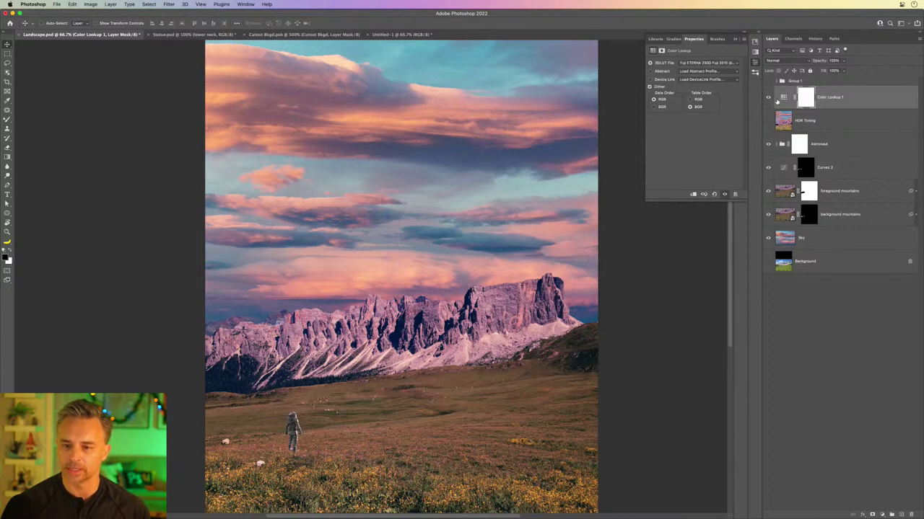
- Compare the image with and without the Color Lookup adjustment by toggling its visibility
click(767, 99)
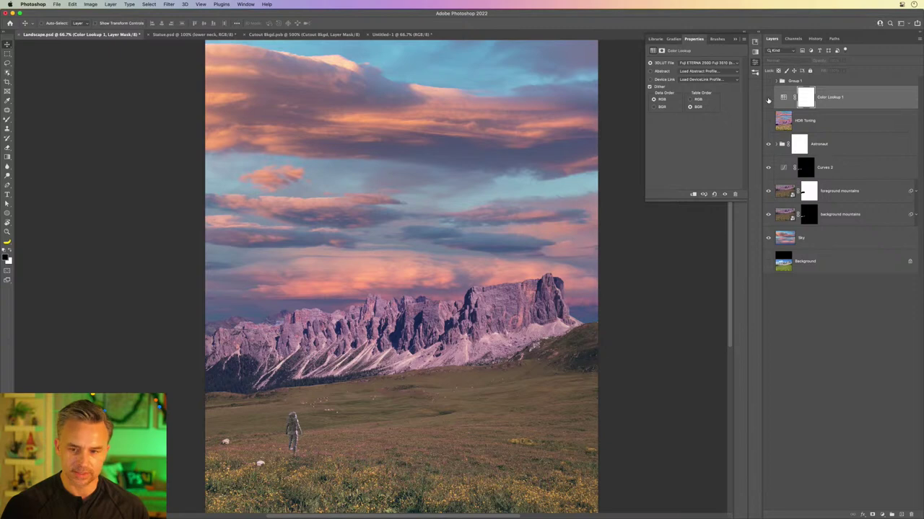
click(768, 99)
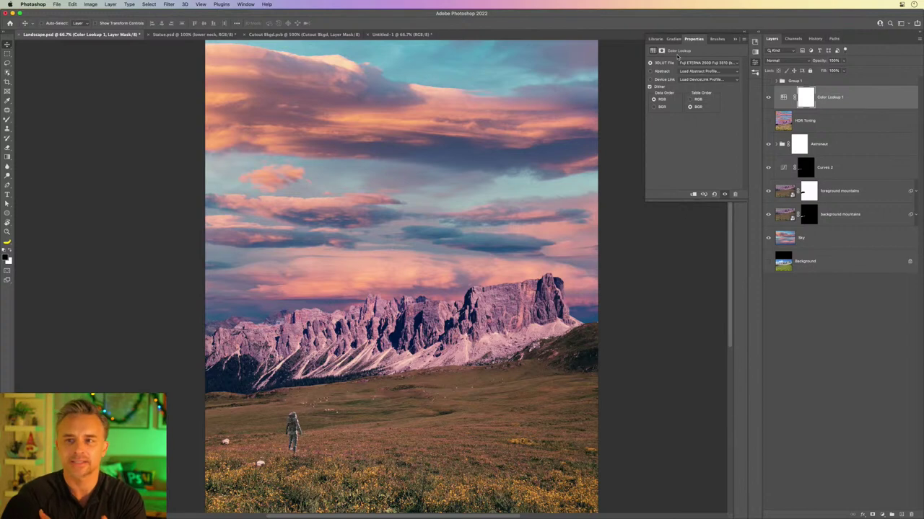
click(768, 98)
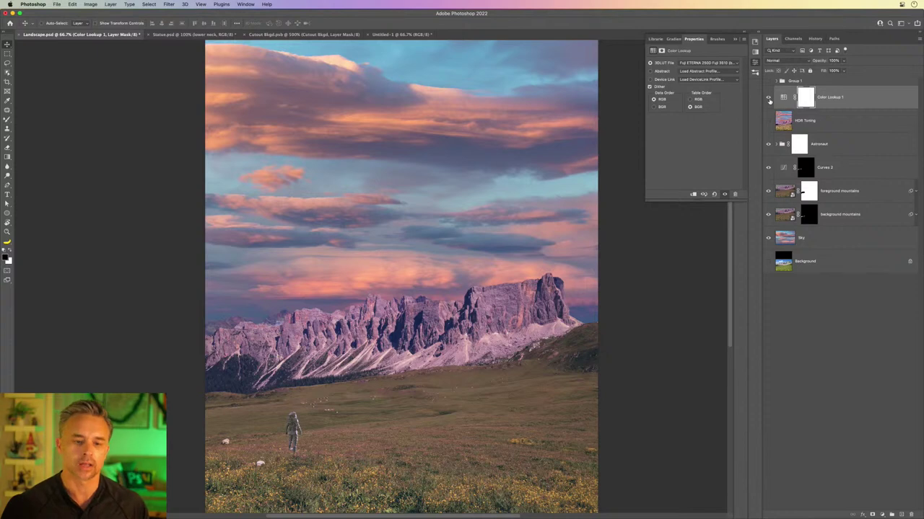
click(769, 98)
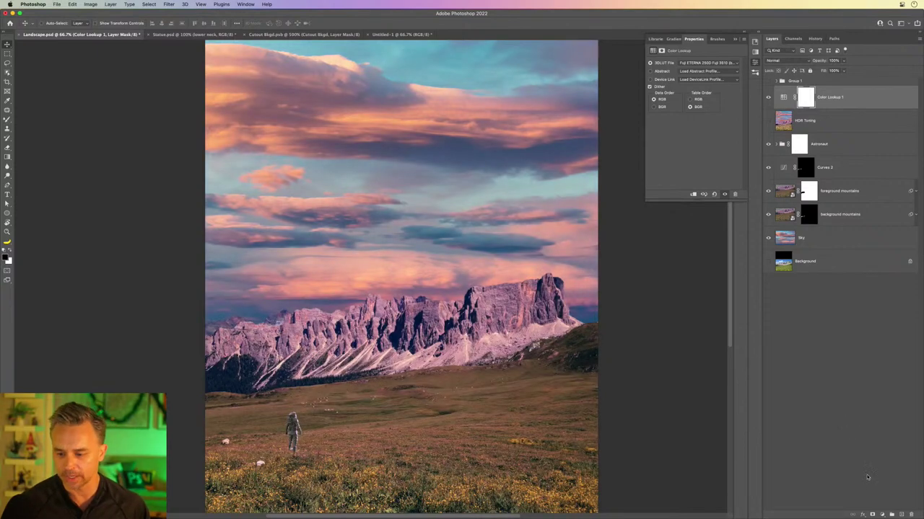
- Begin a new layer with options, setting it to Soft Light mode with the 50% gray neutral fill
alt+click(900, 515)
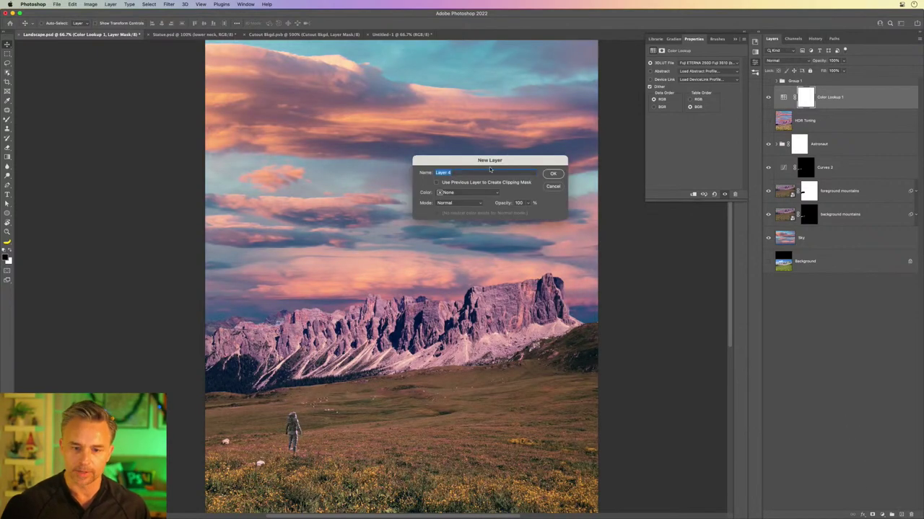
drag(491, 163, 494, 203)
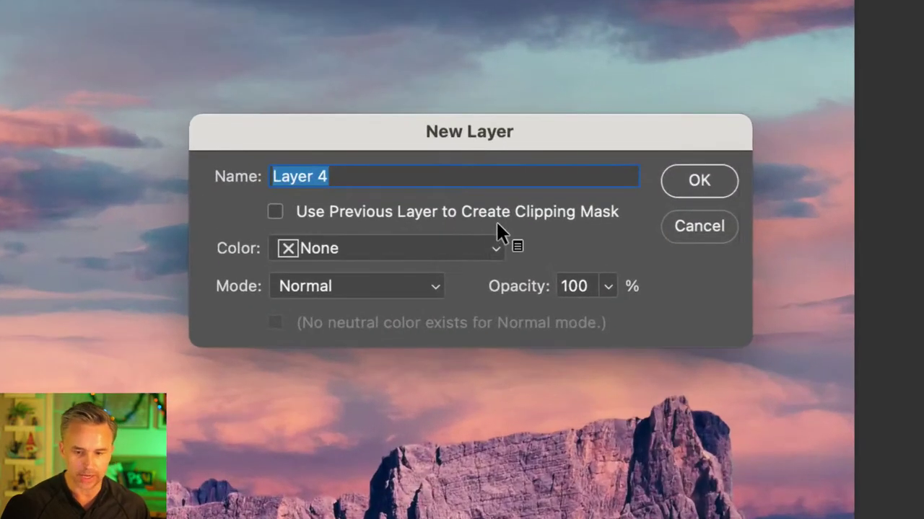
click(344, 281)
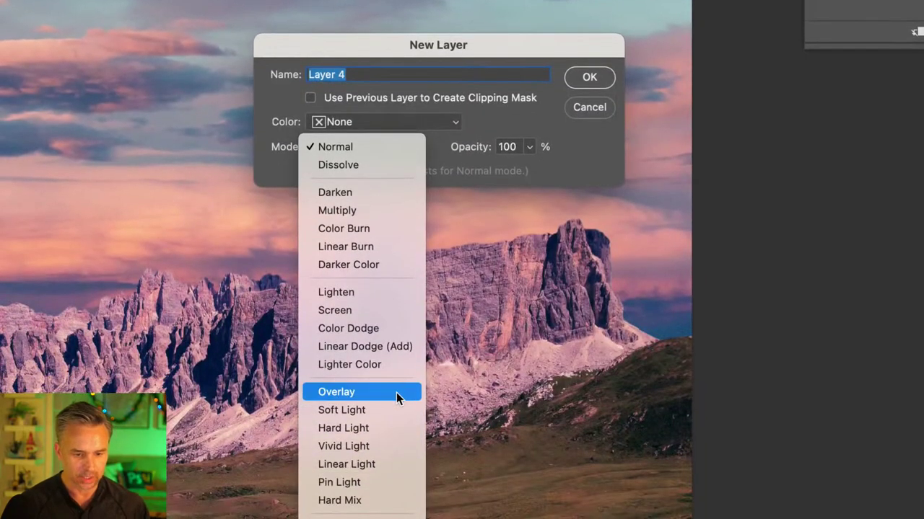
click(359, 309)
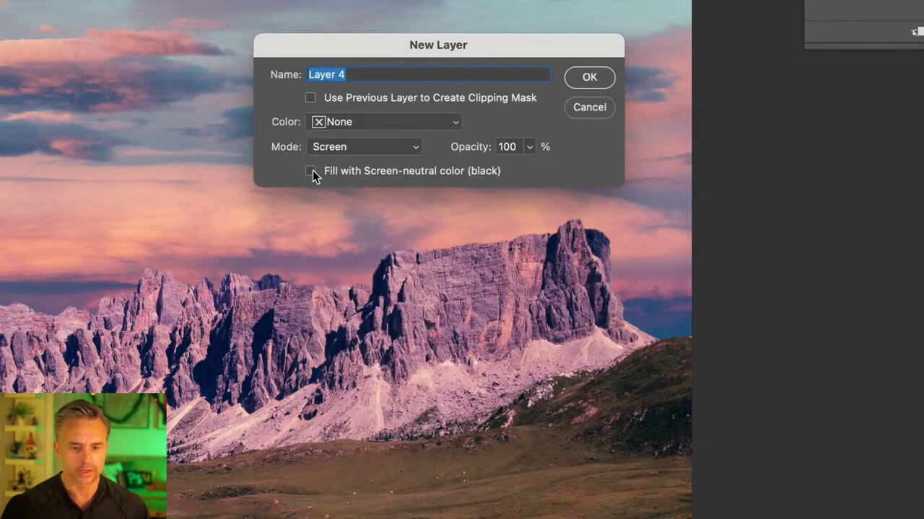
click(312, 171)
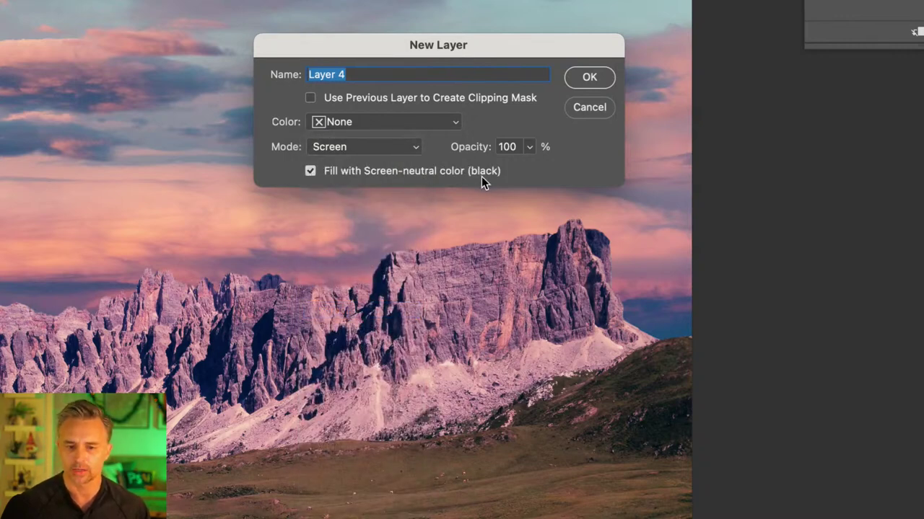
click(355, 146)
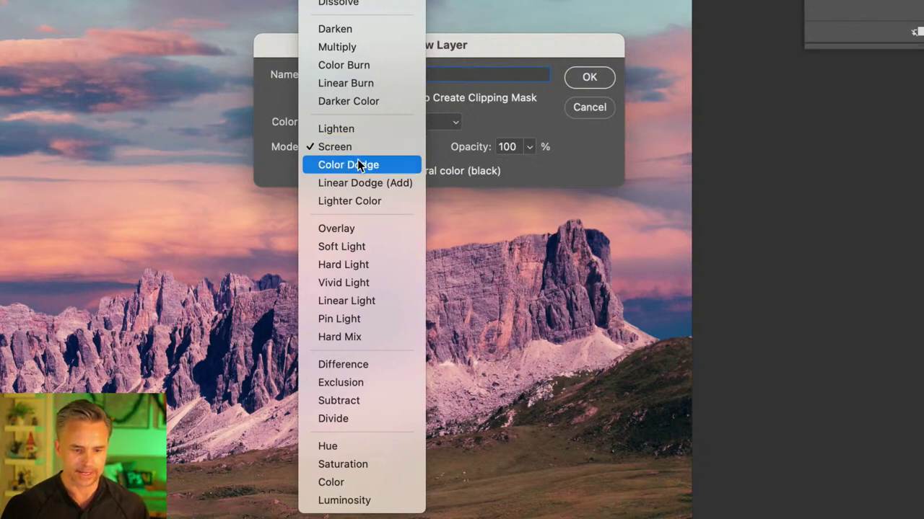
click(356, 247)
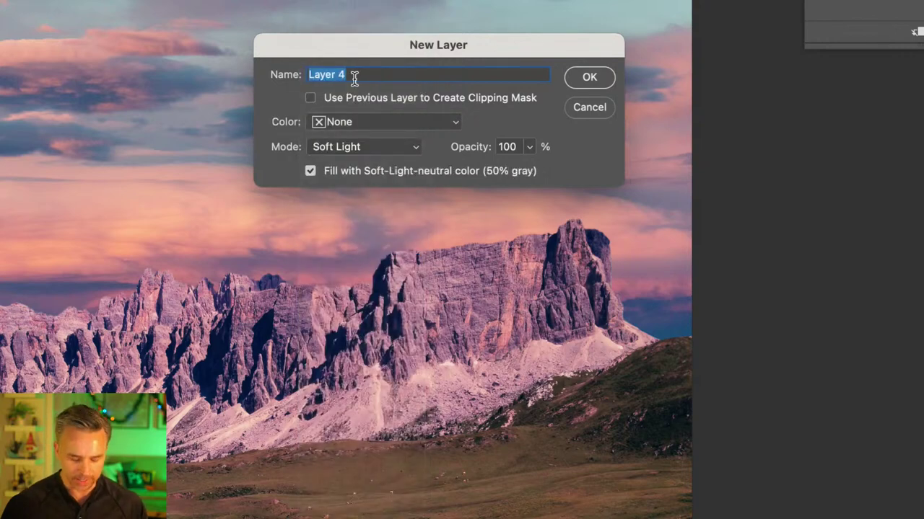
text(Sharpen)
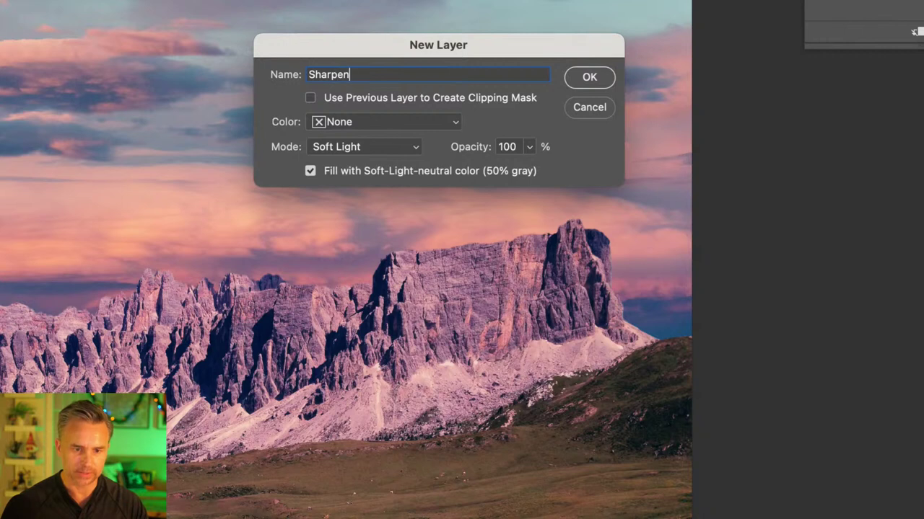
key(BackSpace)
key(BackSpace)
key(BackSpace)
key(BackSpace)
key(BackSpace)
key(BackSpace)
key(BackSpace)
- Name the new layer "Dodge/Burn Layer" and create it
text(DOd)
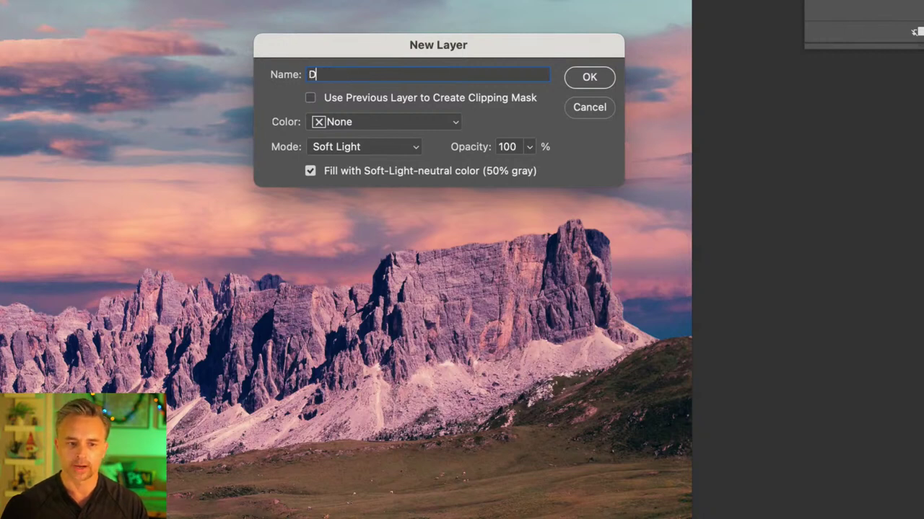
key(BackSpace)
key(BackSpace)
text(odge/bu)
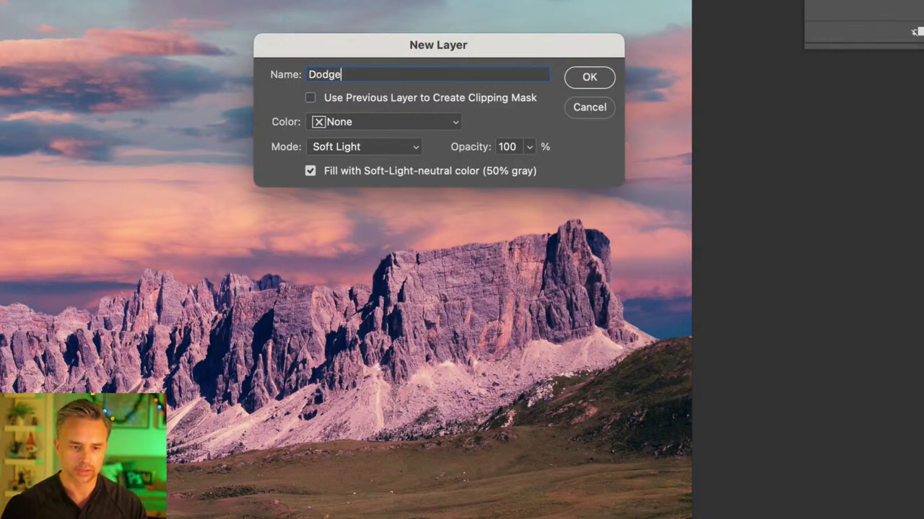
key(BackSpace)
key(BackSpace)
text(BUrn)
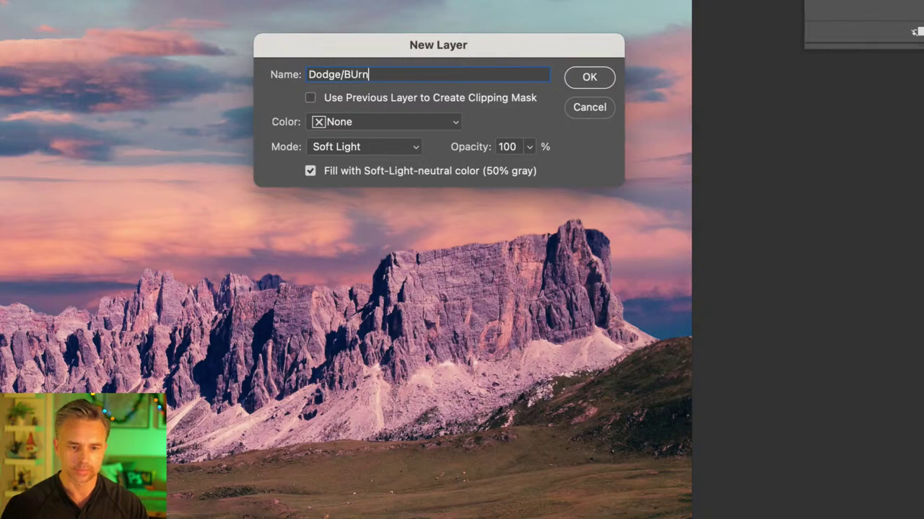
key(BackSpace)
key(BackSpace)
key(BackSpace)
text(urn Layer)
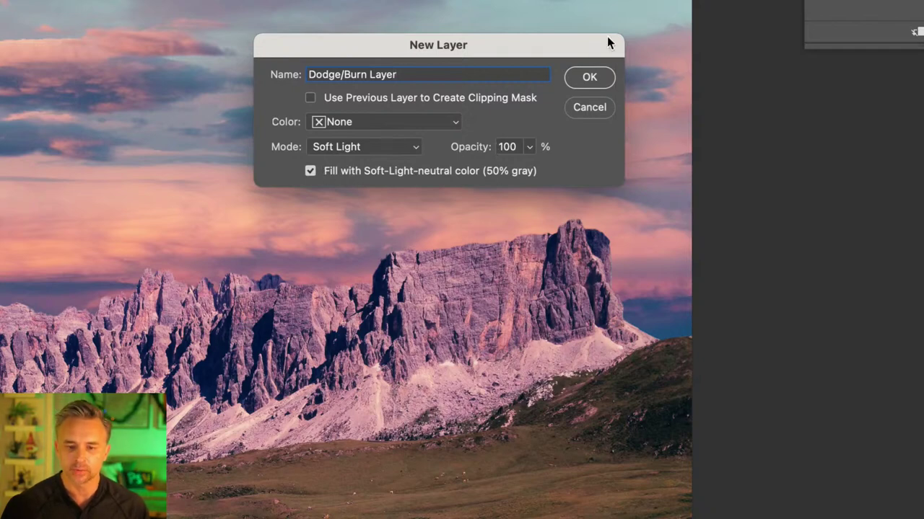
click(590, 73)
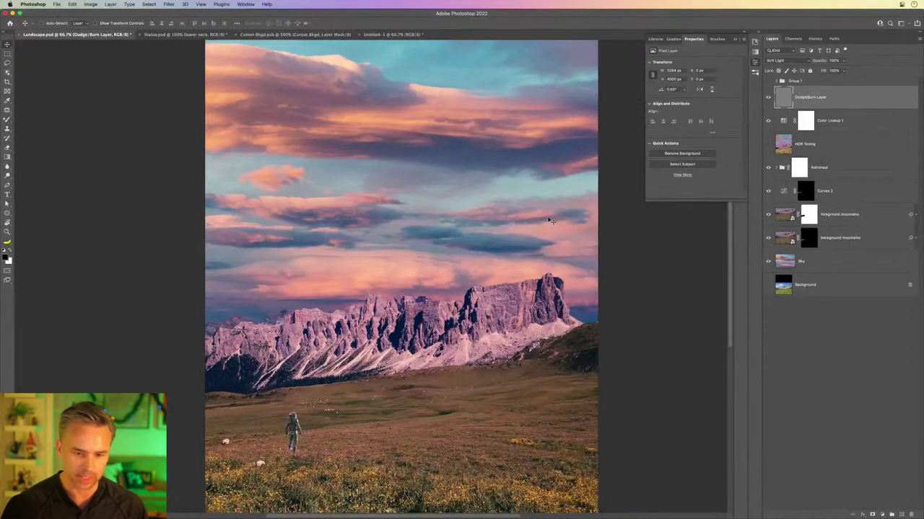
- Hide the Color Lookup 1 layer and choose the Soft Round brush preset
click(768, 121)
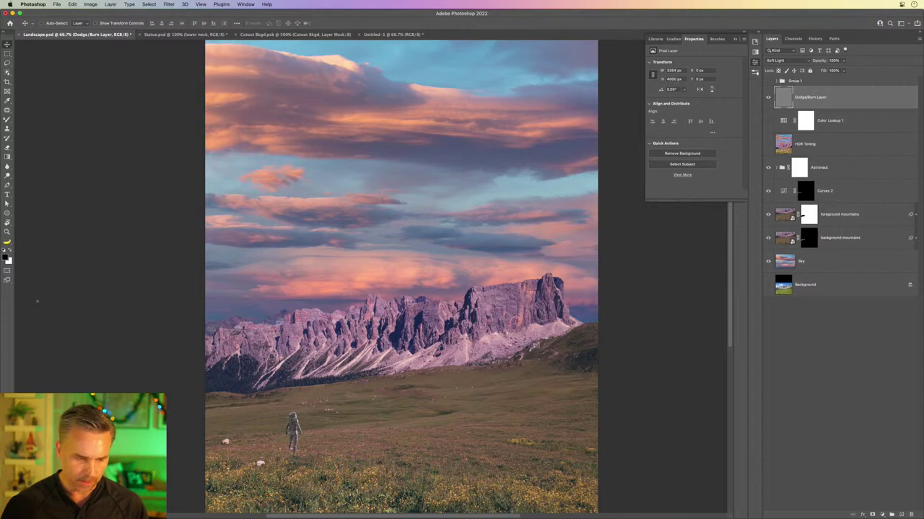
key(b)
right_click(341, 252)
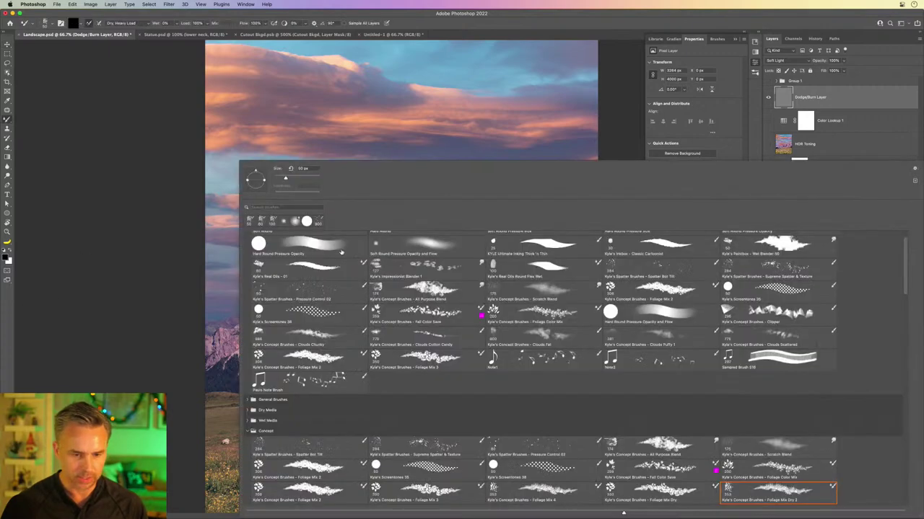
click(381, 245)
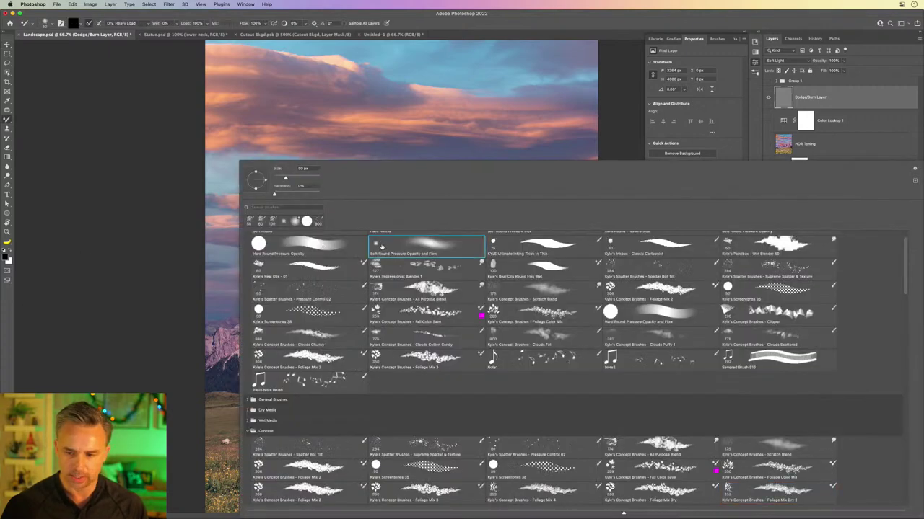
scroll(383, 249, up, 1)
click(298, 250)
key(Return)
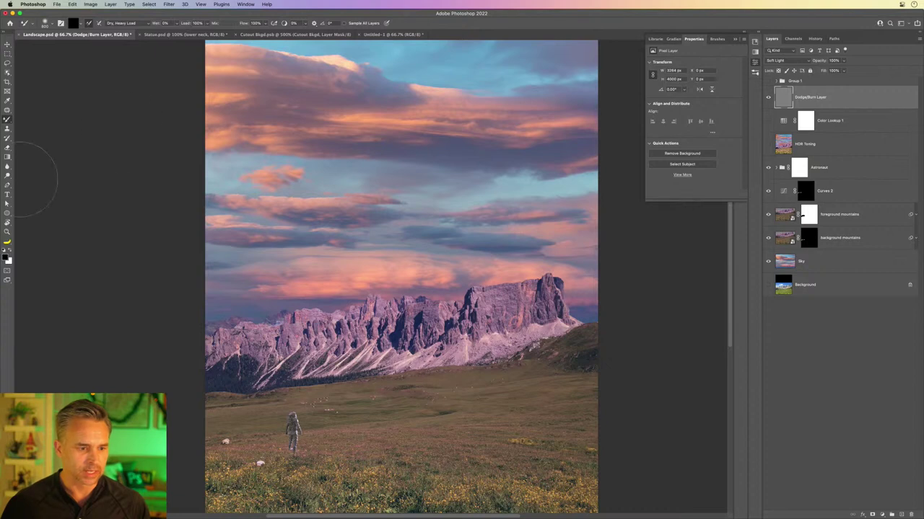
- Switch from the Mixer Brush to the regular Brush tool, set its flow to 100%, and enlarge the brush
right_click(7, 120)
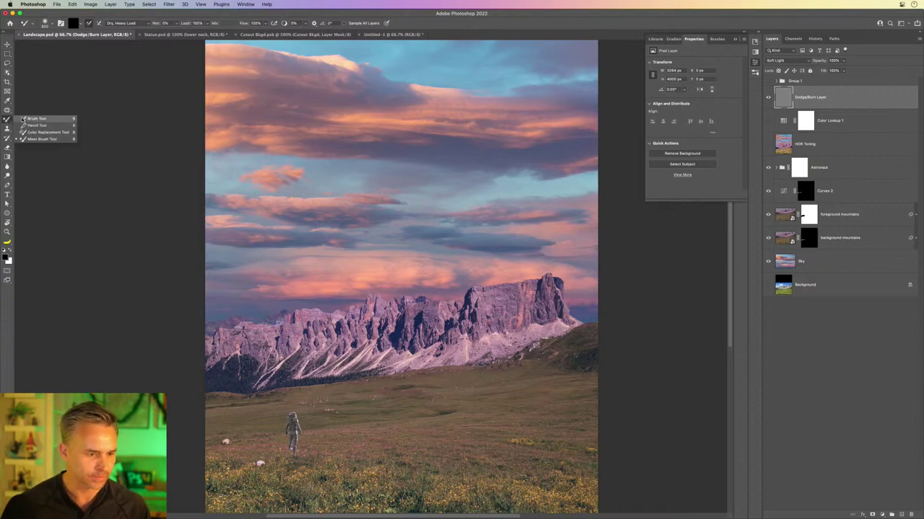
click(32, 118)
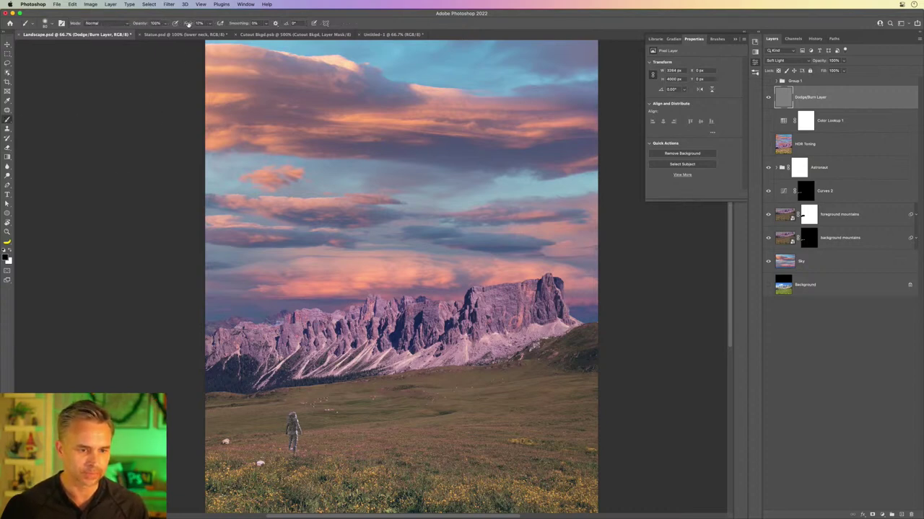
drag(189, 23, 495, 45)
key(bracketright)
key(bracketright)
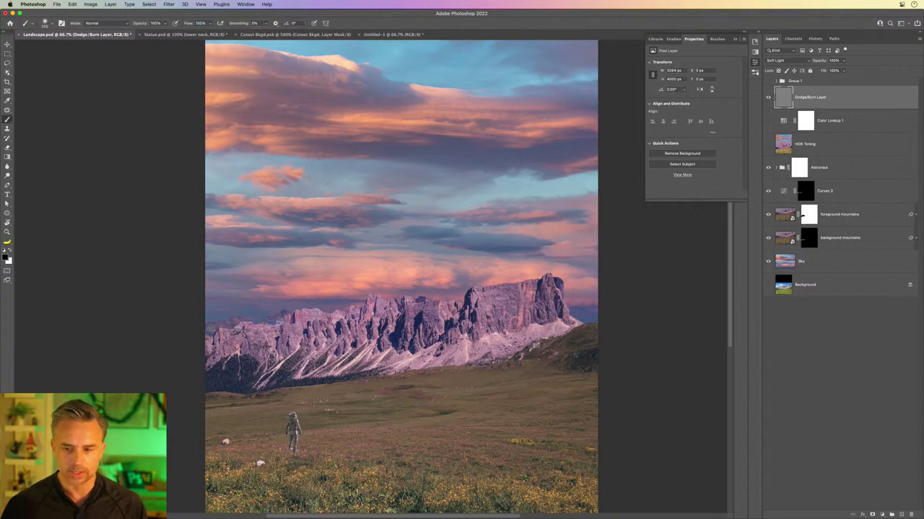
- Enlarge the brush and try burning the clouds with a black stroke at full flow
key(bracketright)
key(bracketright)
key(bracketright)
key(bracketright)
key(bracketright)
key(bracketright)
key(bracketright)
key(bracketright)
scroll(327, 183, up, 1)
mouse_move(310, 180)
mouse_down()
mouse_move(493, 202)
mouse_move(539, 191)
mouse_move(324, 171)
mouse_up()
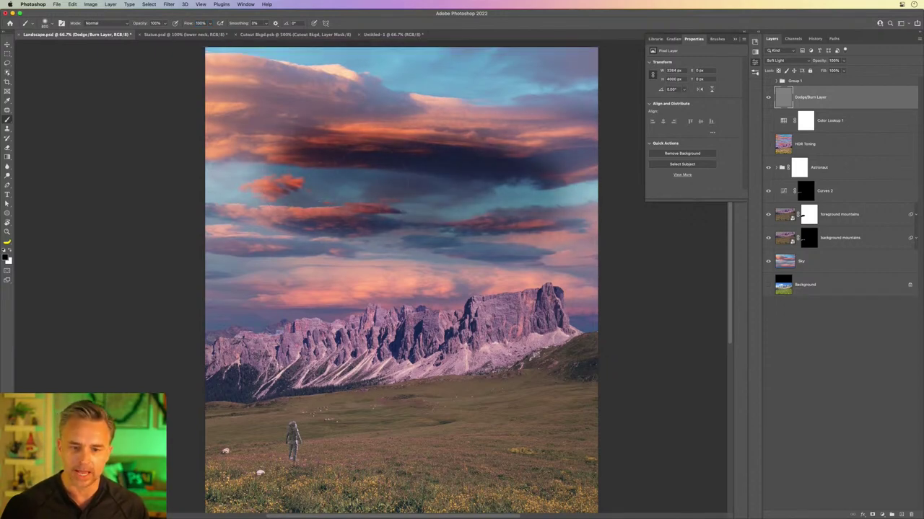
key(super+z)
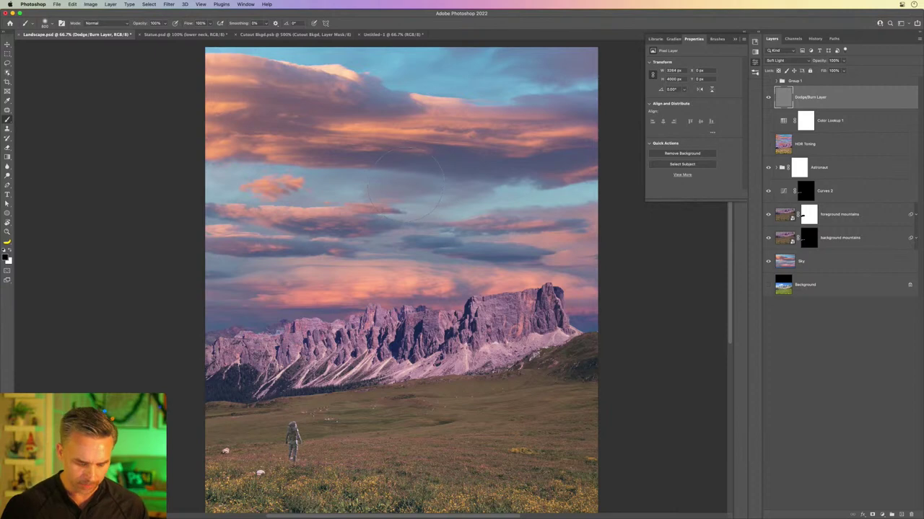
- Try dodging the sky with a white stroke at full flow
key(x)
mouse_move(404, 185)
mouse_down()
mouse_move(294, 185)
mouse_move(372, 202)
mouse_up()
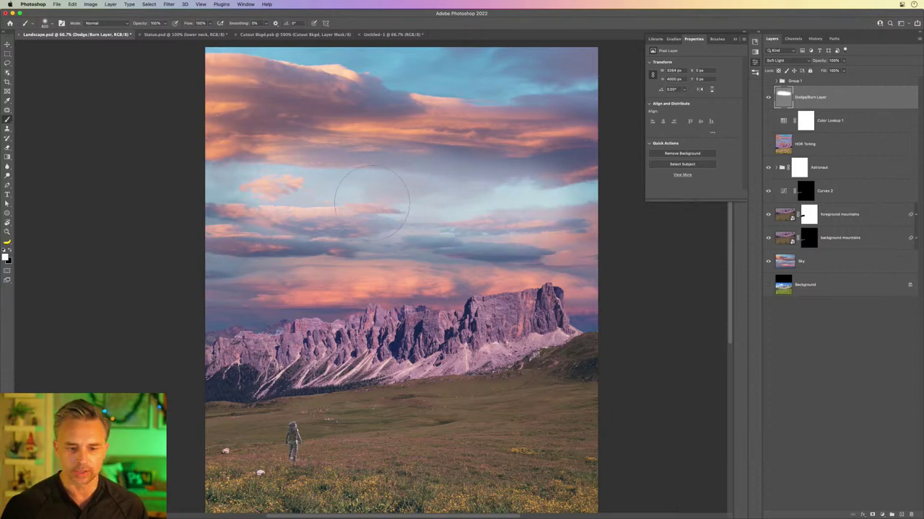
key(super+z)
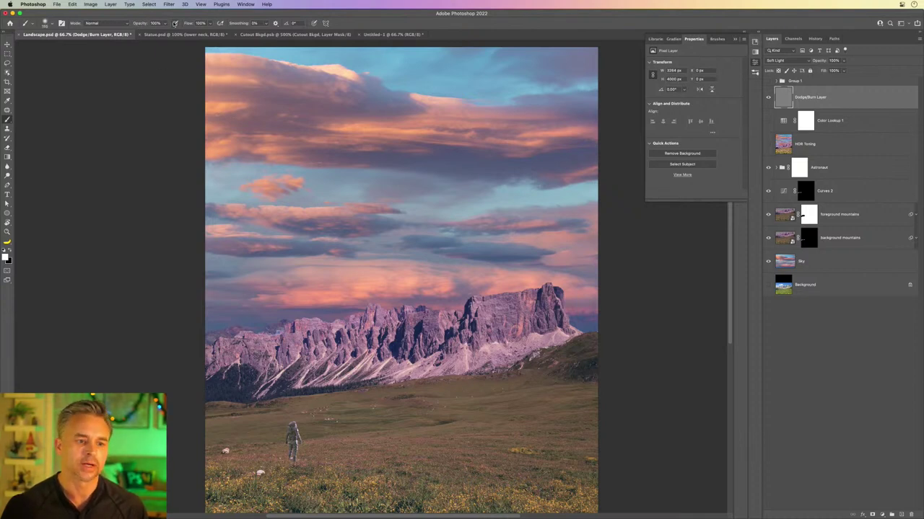
- Set the brush flow to 14% and dodge the base of the mountains and the central clouds with white
drag(187, 24, 156, 24)
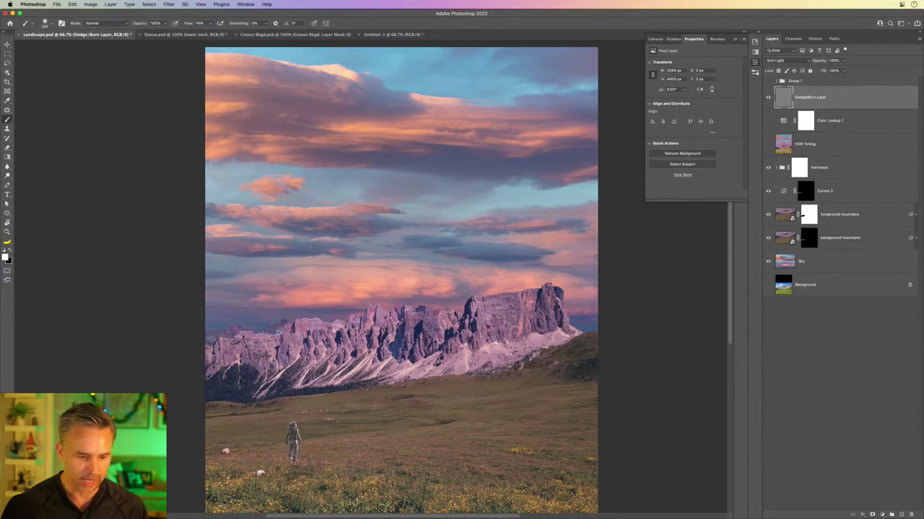
drag(196, 387, 285, 394)
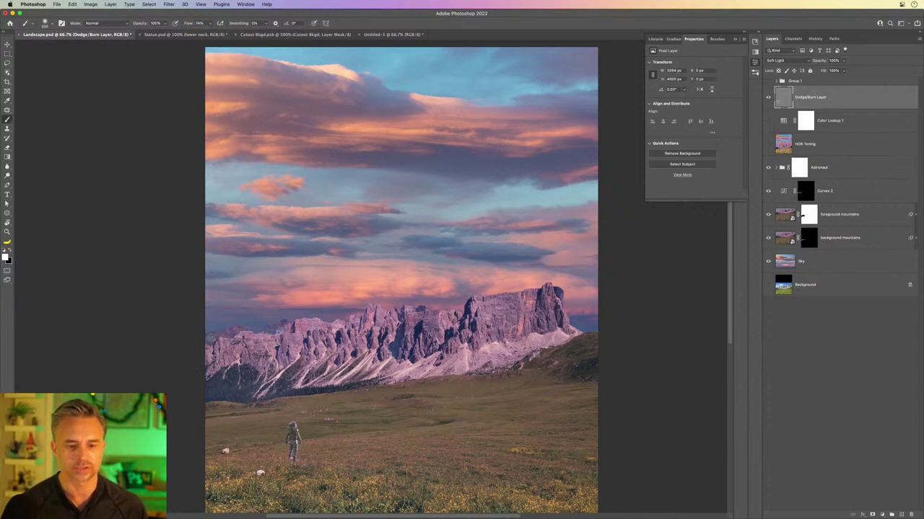
drag(387, 156, 469, 167)
- Enlarge the brush, make black the foreground colour, and burn the dark clouds and the mountain range
key(])
key(x)
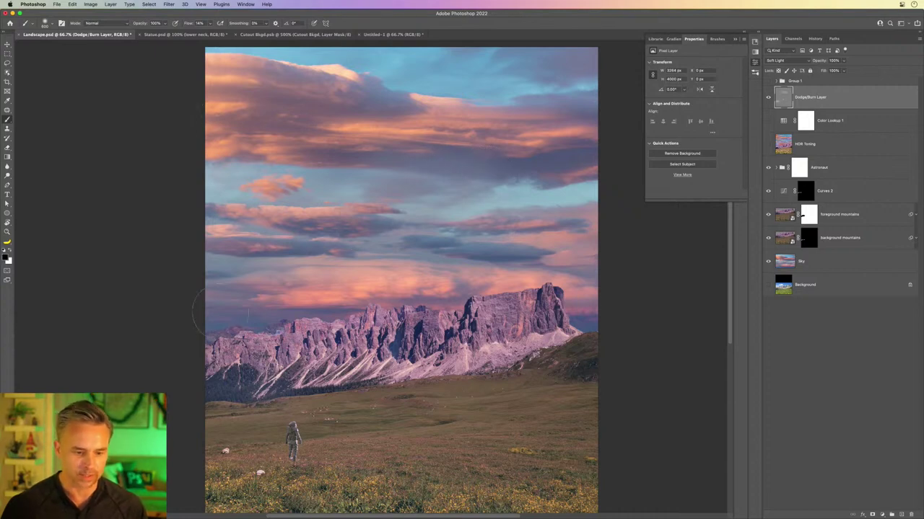
drag(238, 184, 509, 208)
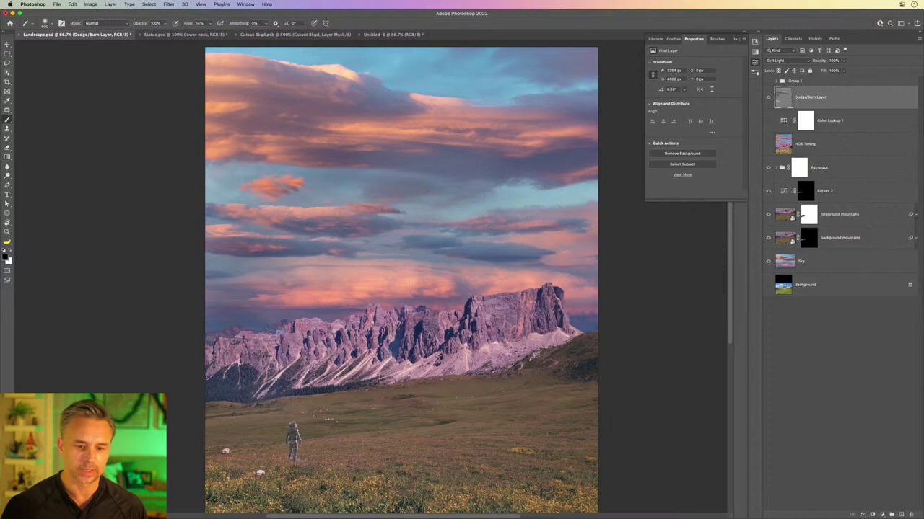
drag(469, 292, 577, 298)
drag(519, 350, 220, 383)
drag(281, 122, 563, 164)
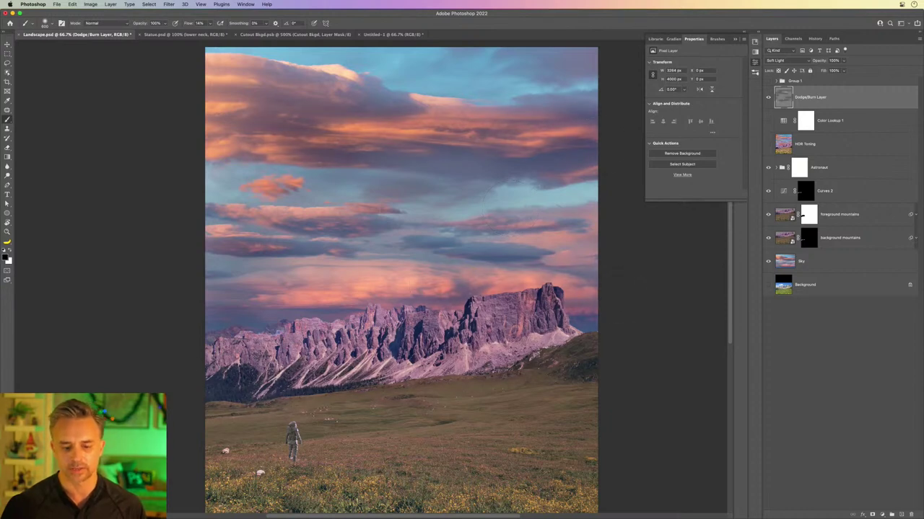
- Burn the foreground meadow with a larger black brush and switch to the Rectangular Marquee tool
drag(425, 455, 564, 455)
key(bracketright)
key(bracketright)
mouse_move(217, 491)
mouse_down()
mouse_move(592, 461)
mouse_move(245, 461)
mouse_up()
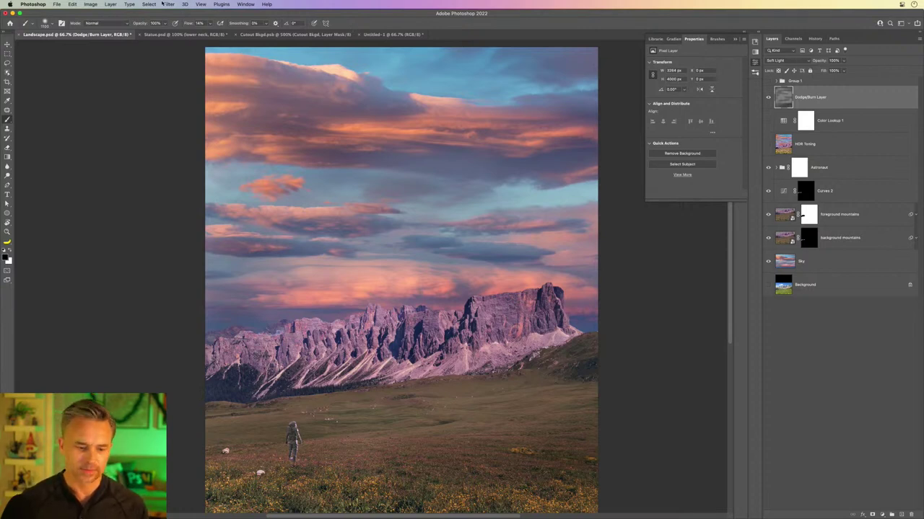
click(7, 54)
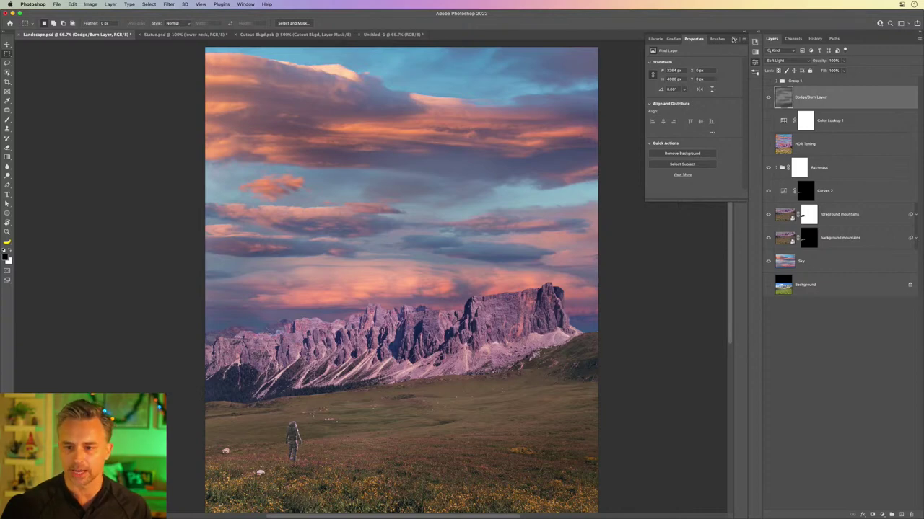
- Put away the layer properties, make the HDR Toning layer visible, and save the document
click(735, 39)
click(768, 145)
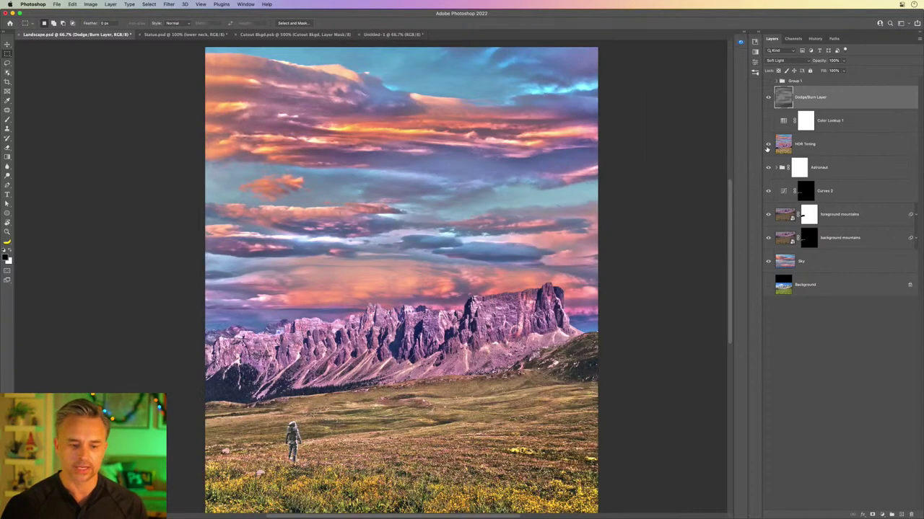
key(super+s)
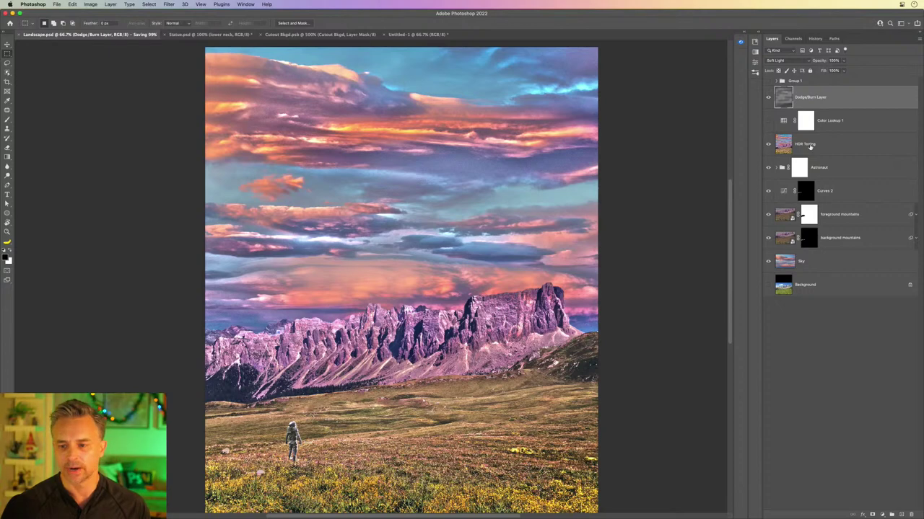
- Set the HDR Toning layer's opacity to 33% and save the document
click(808, 145)
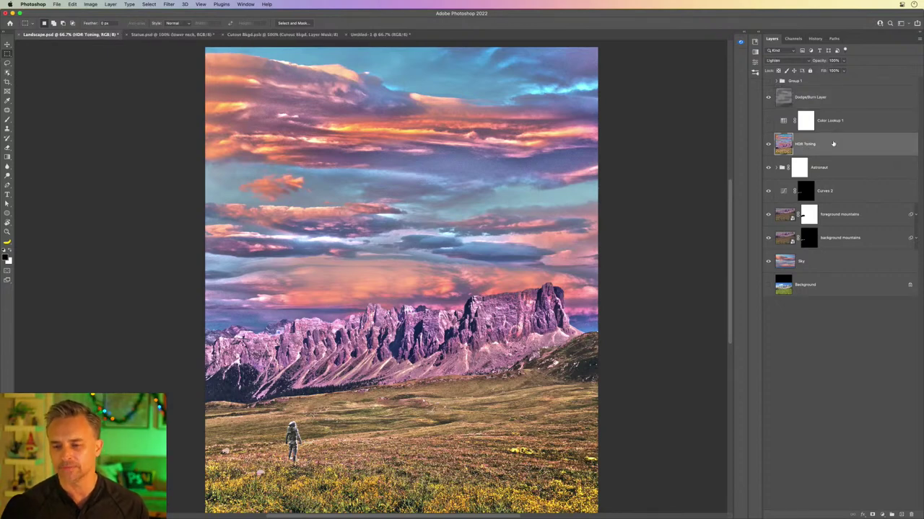
drag(820, 62, 795, 64)
key(super+s)
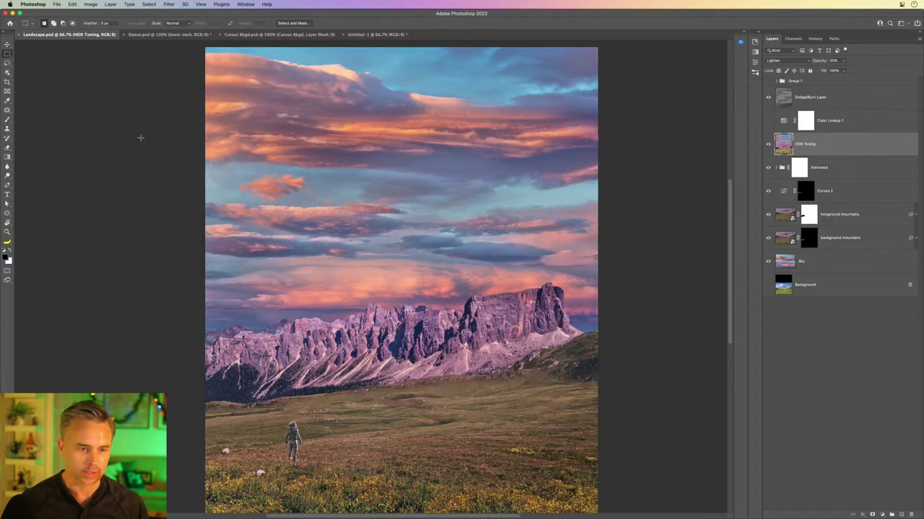
- Close the Untitled-1 document without saving and close Cutout Bkgd.psb
click(373, 34)
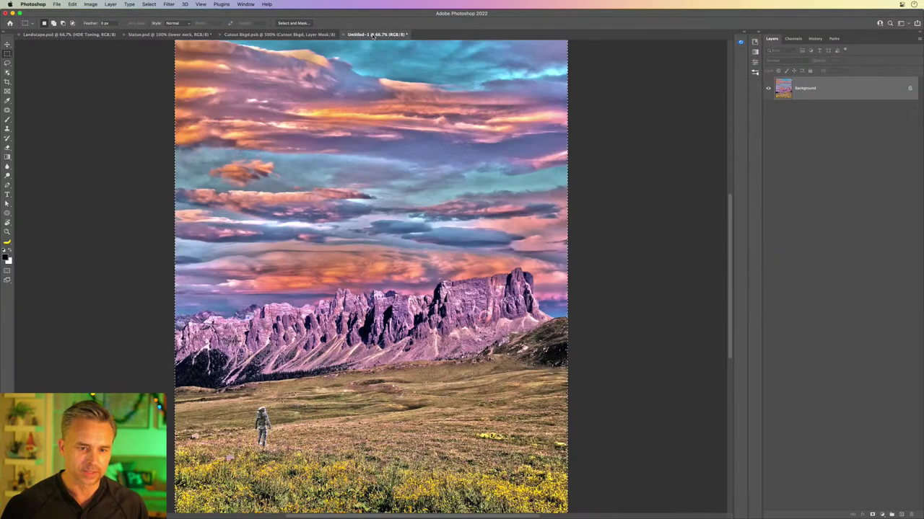
key(super+w)
click(469, 192)
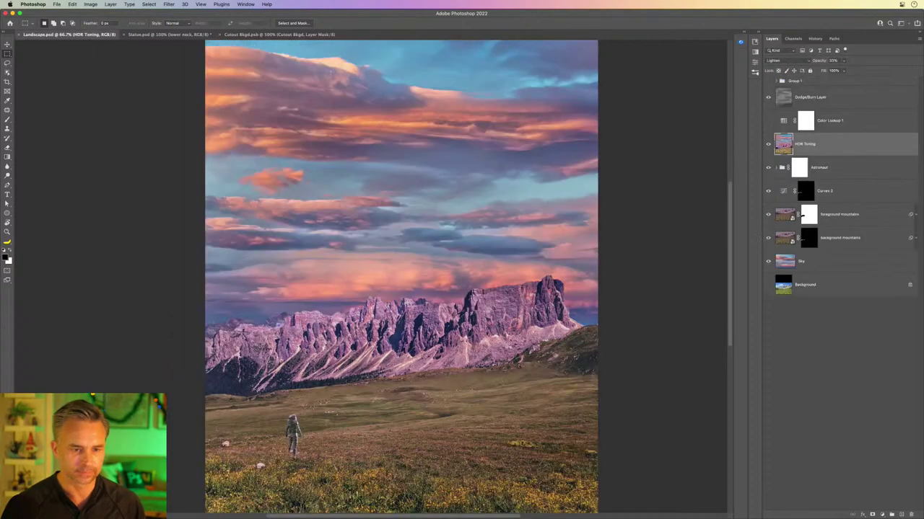
click(276, 35)
key(super+w)
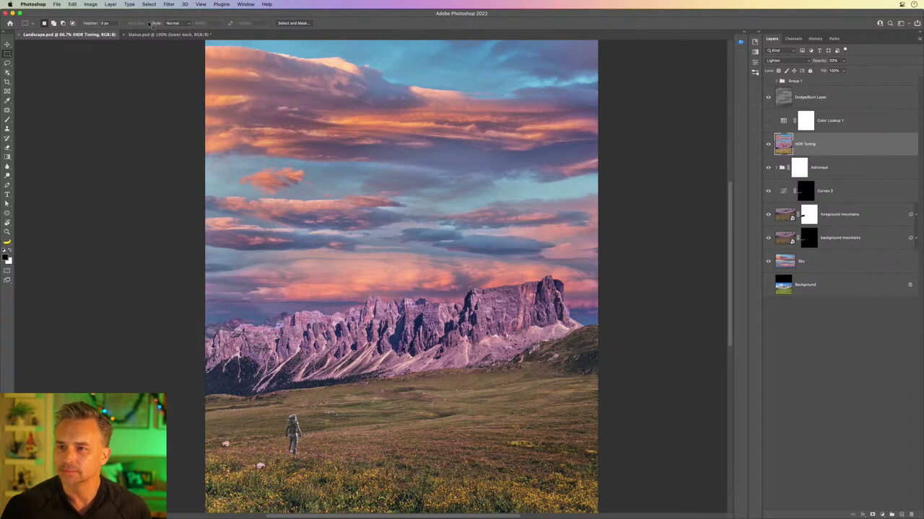
- Switch to the Statue.psd document, go through its slice layers from shoulder to hair, and select the shoulder layer
click(161, 34)
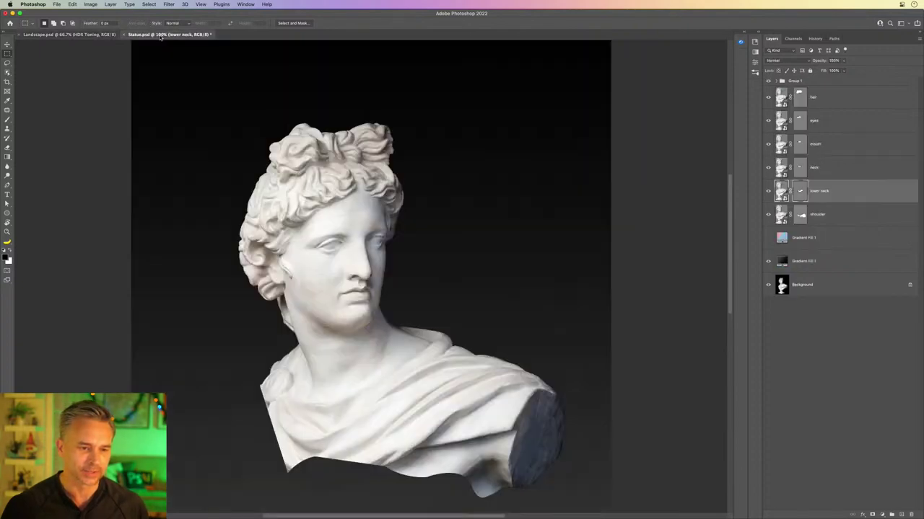
key(super+plus)
key(super+minus)
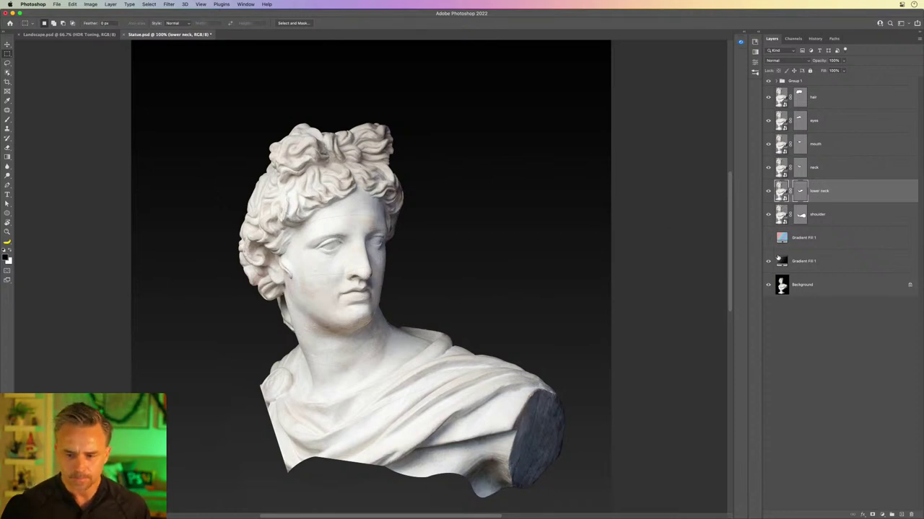
click(826, 219)
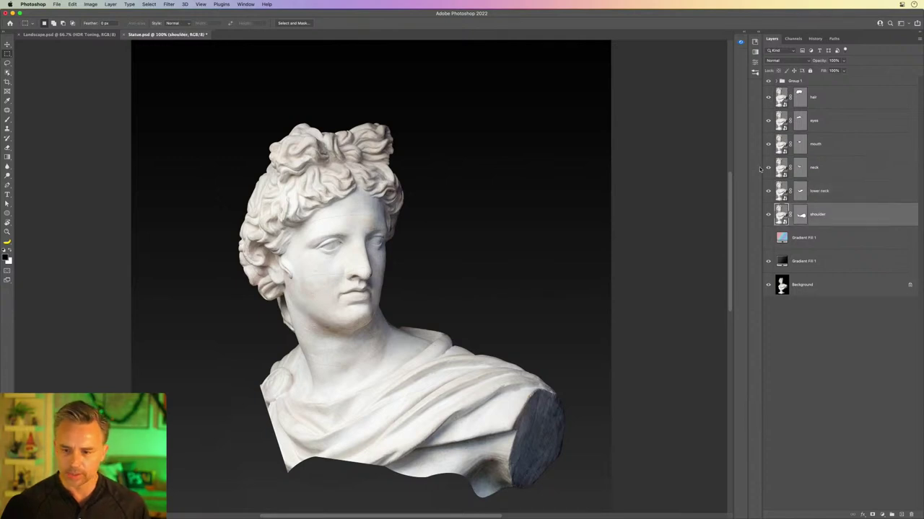
click(842, 104)
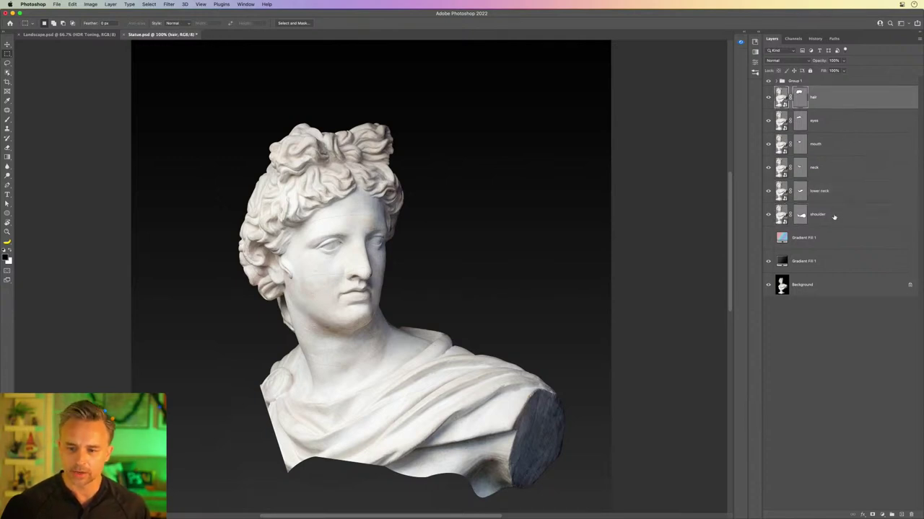
click(835, 216)
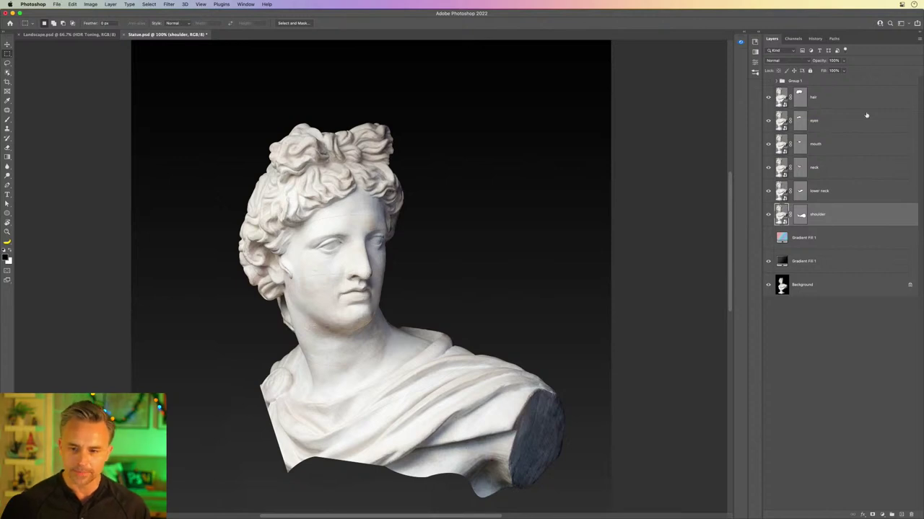
- Hide the hair, eyes, mouth, neck and lower neck layers to isolate the shoulder slice of the statue
key(super+plus)
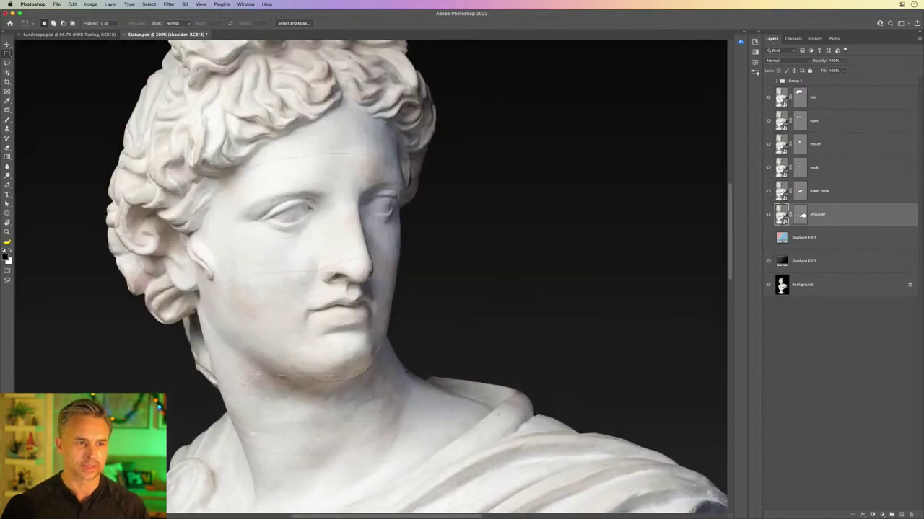
drag(238, 291, 285, 309)
click(767, 97)
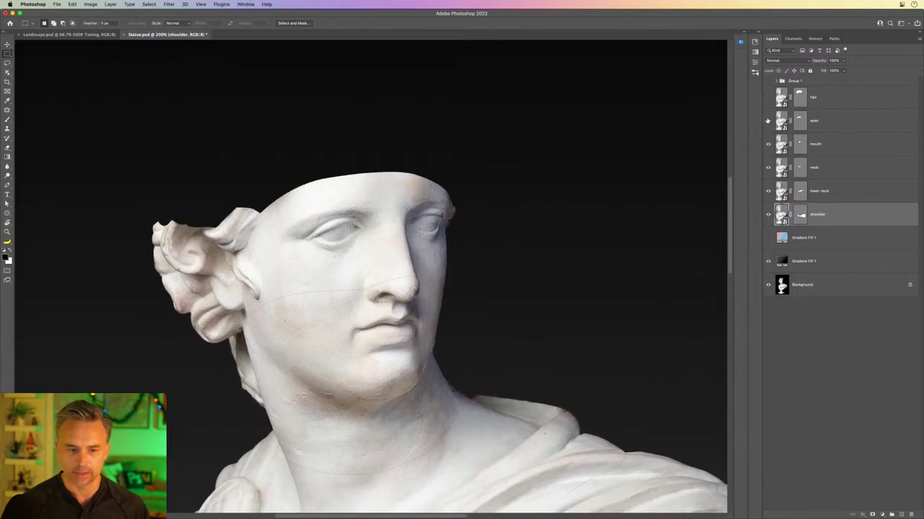
click(768, 121)
click(768, 169)
click(768, 146)
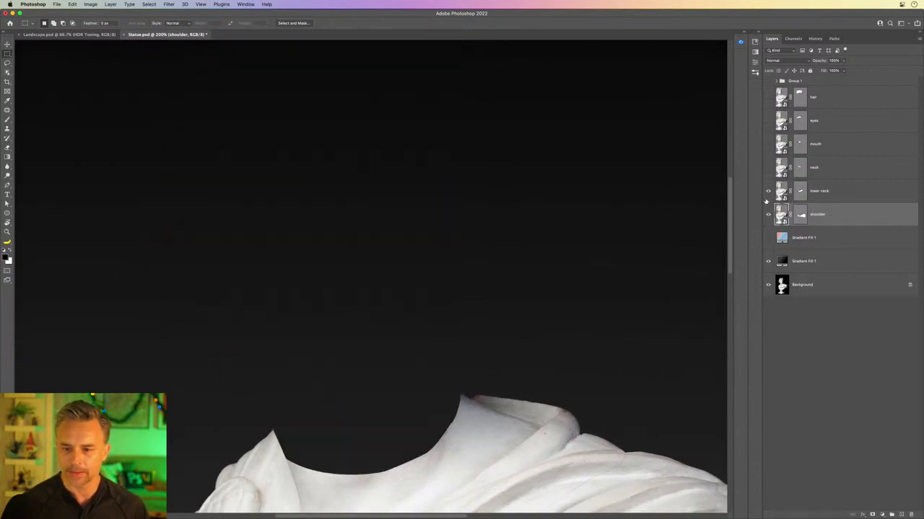
click(767, 193)
click(767, 216)
click(767, 215)
drag(517, 261, 382, 97)
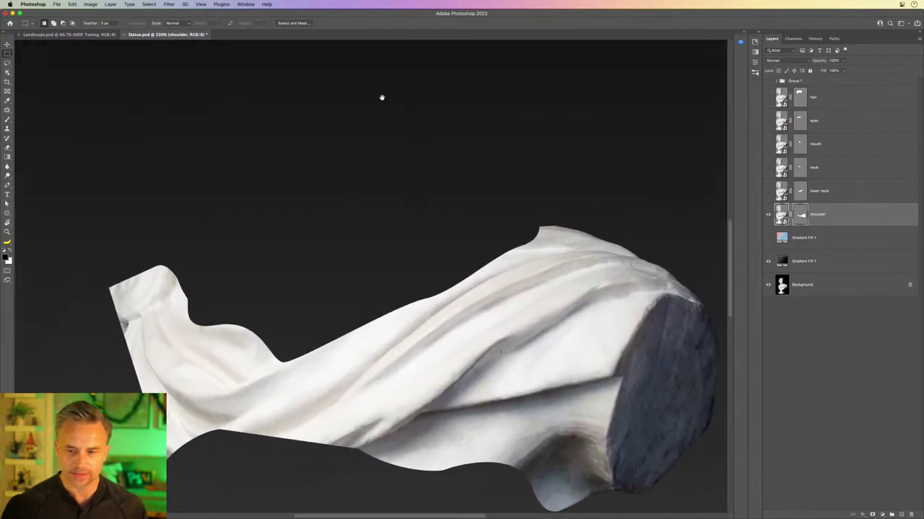
- Show the lower neck layer, duplicate the shoulder layer, and place the copy beneath the original
click(767, 193)
drag(280, 272, 351, 211)
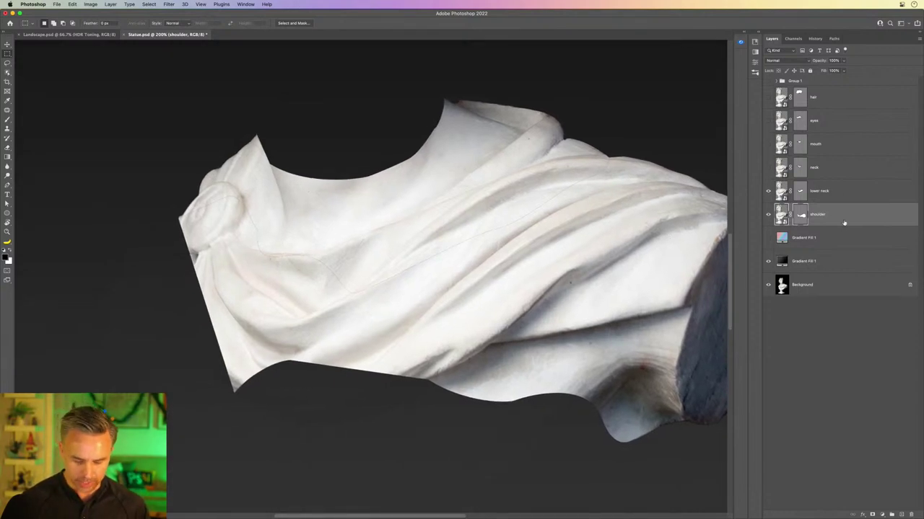
key(super+j)
drag(813, 224, 833, 248)
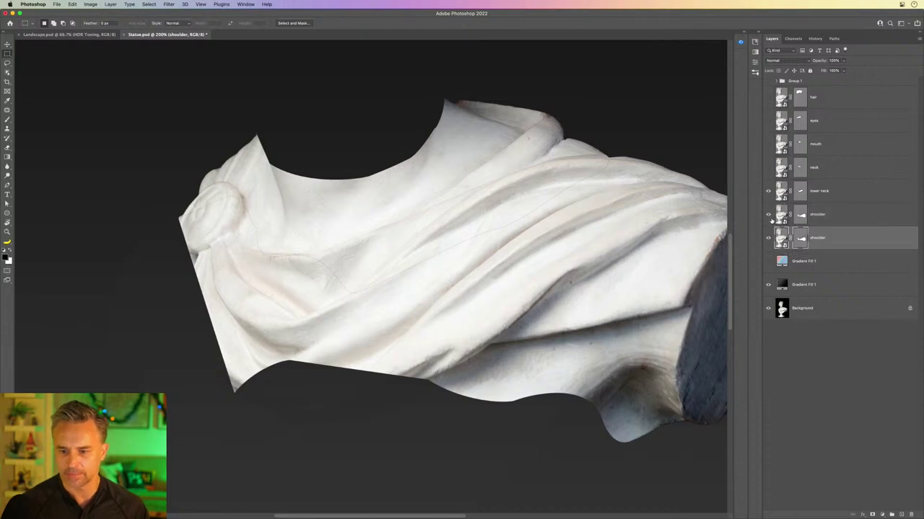
- With the other statue slices hidden, delete the vector mask from the lower shoulder copy
right_click(794, 235)
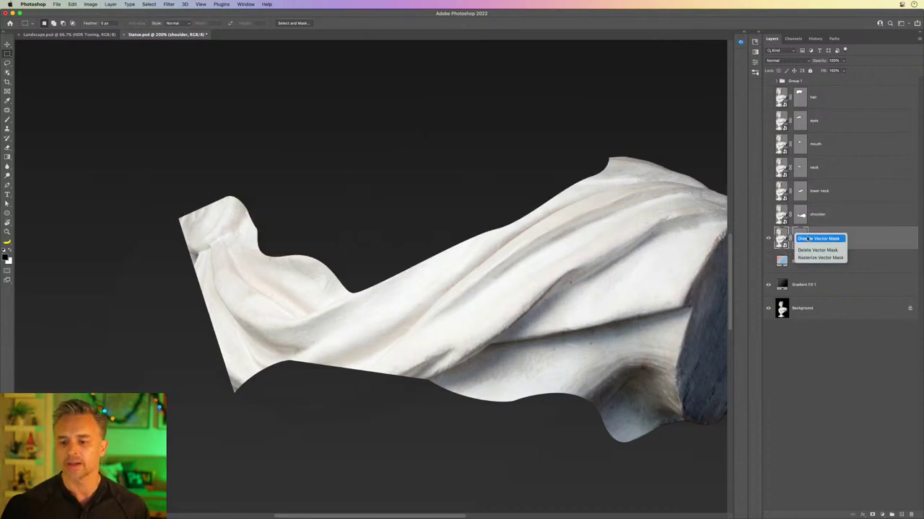
click(871, 225)
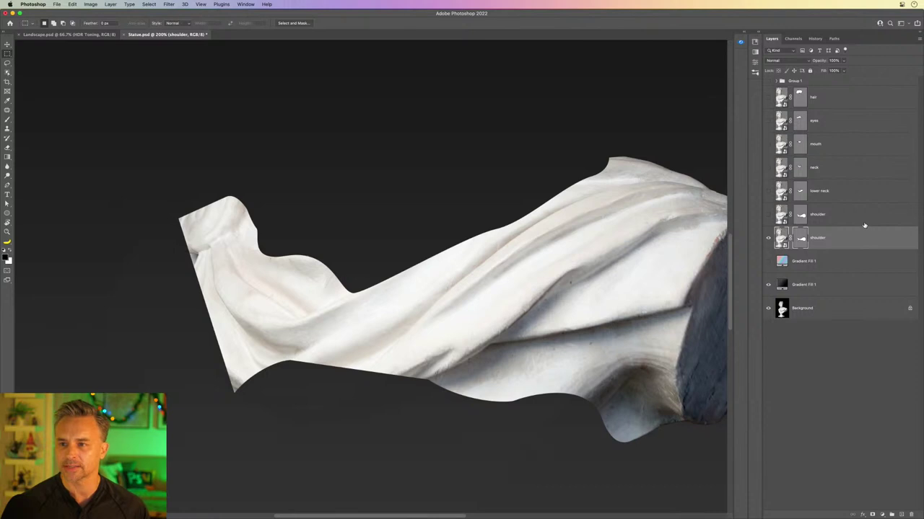
right_click(802, 238)
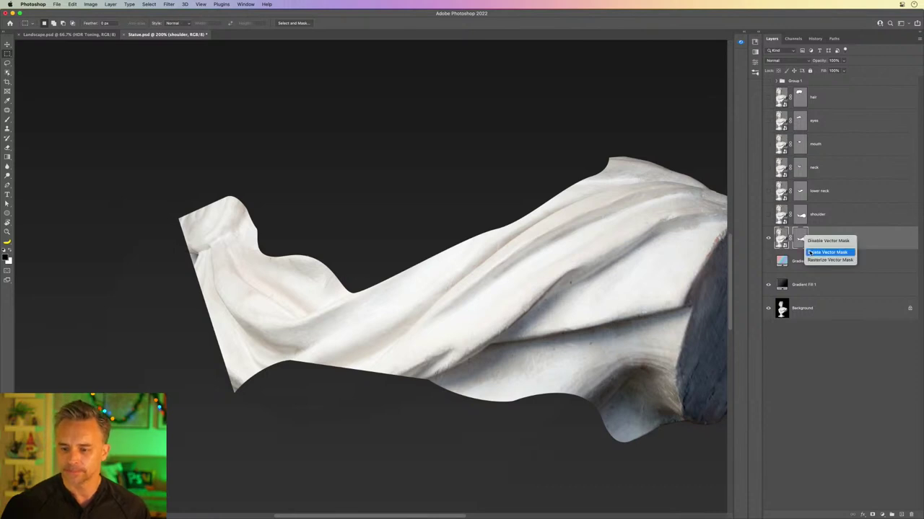
click(827, 252)
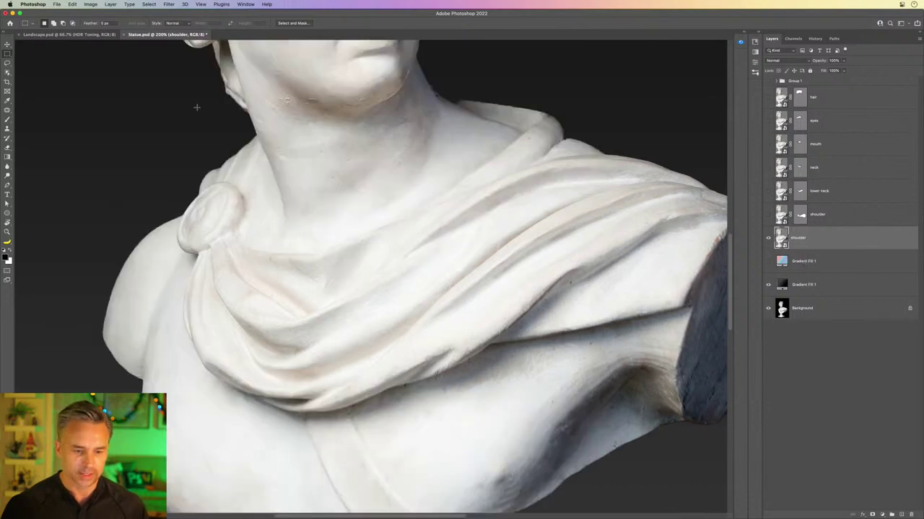
- Start a Pen tool shape outside the statue's left shoulder, tracing around the clasp and down the upper edge of the drapery
scroll(239, 149, down, 5)
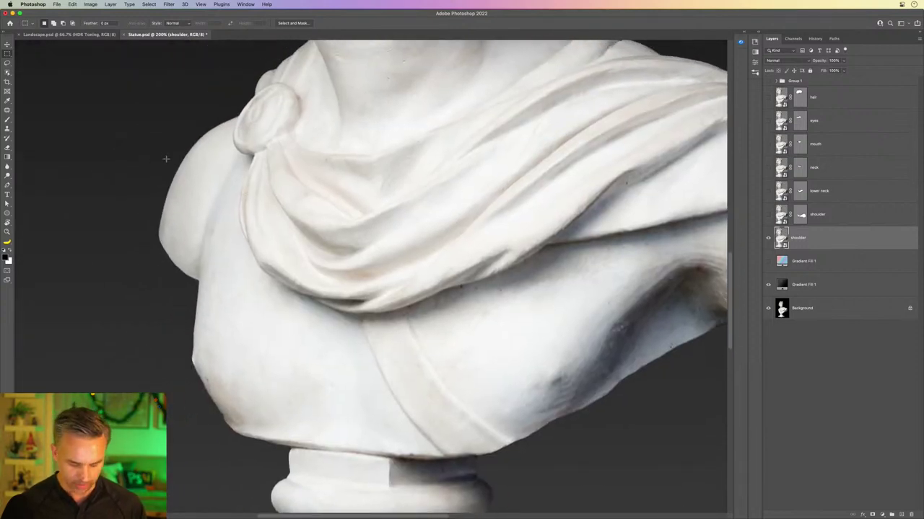
click(7, 185)
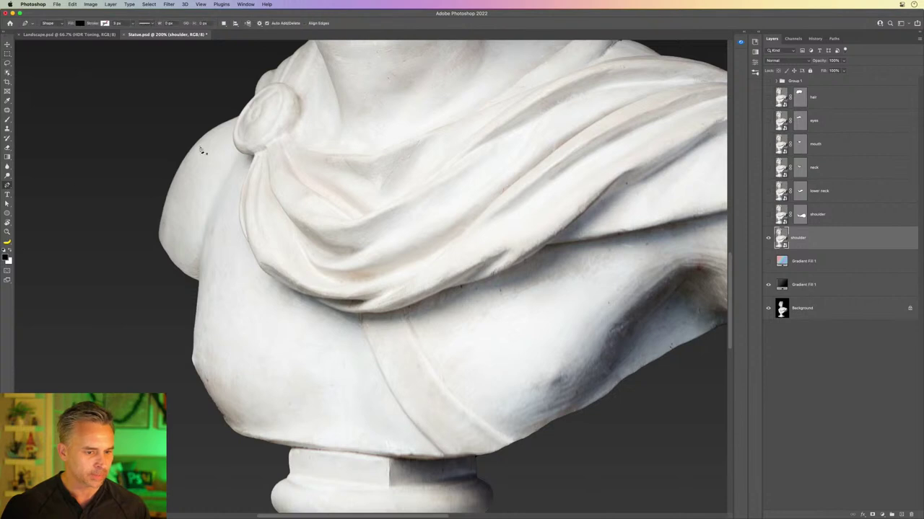
click(159, 125)
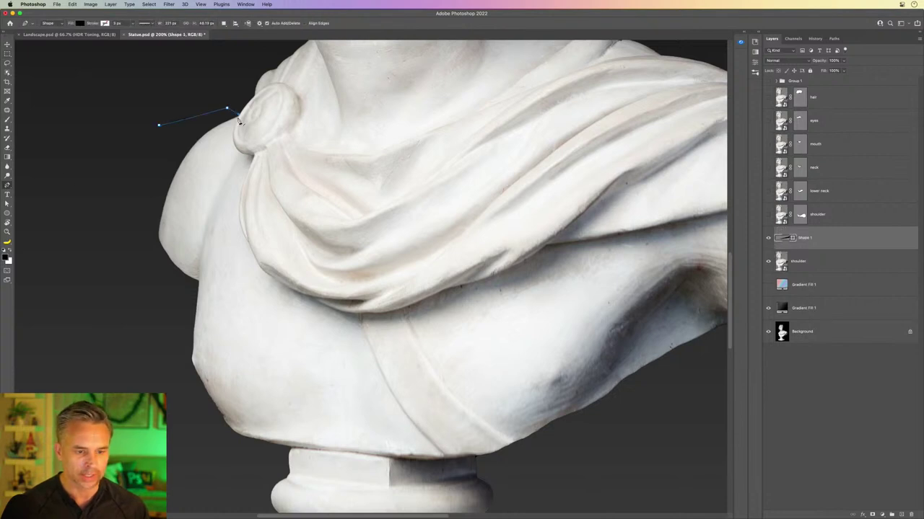
drag(228, 109, 249, 158)
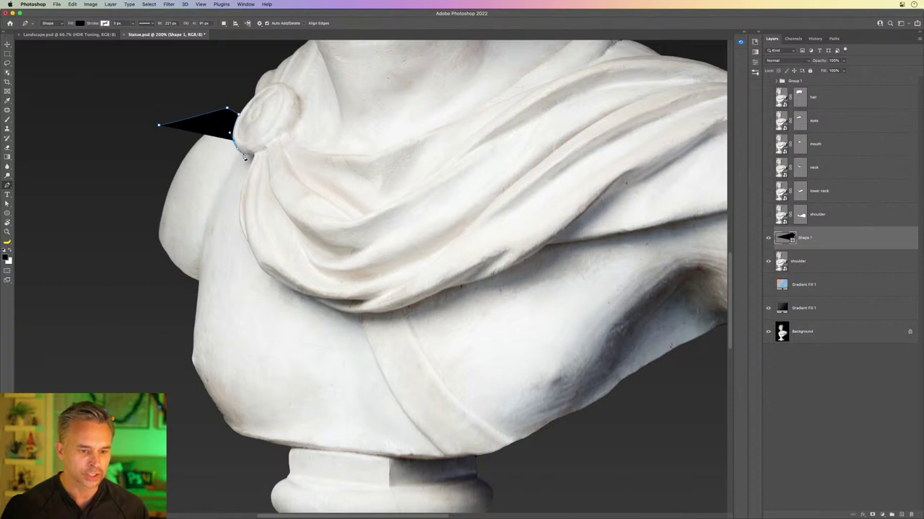
click(249, 153)
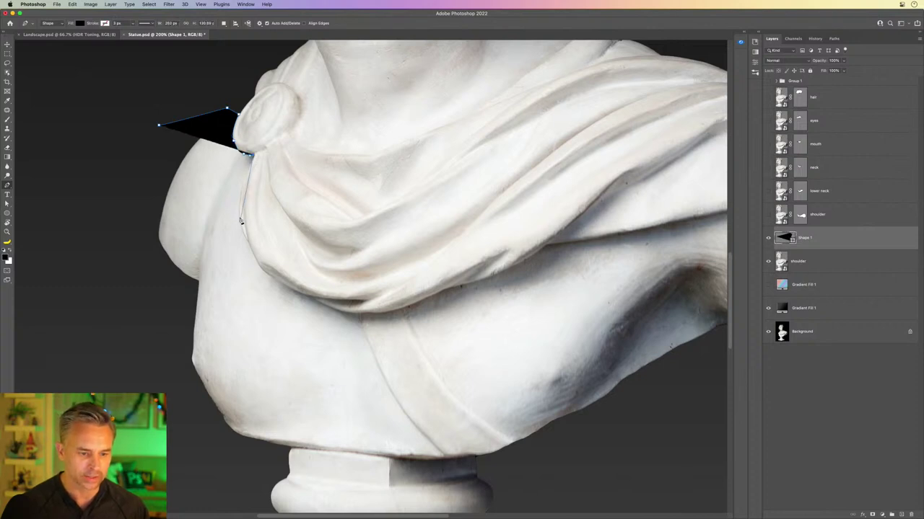
click(239, 215)
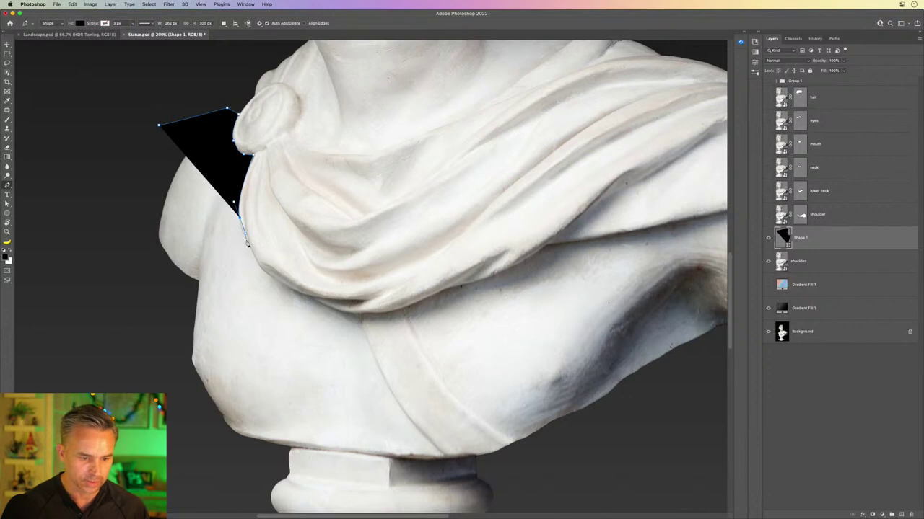
- Continue the shape's outline along the drapery's lower edge to where the cloth meets the chest
click(248, 241)
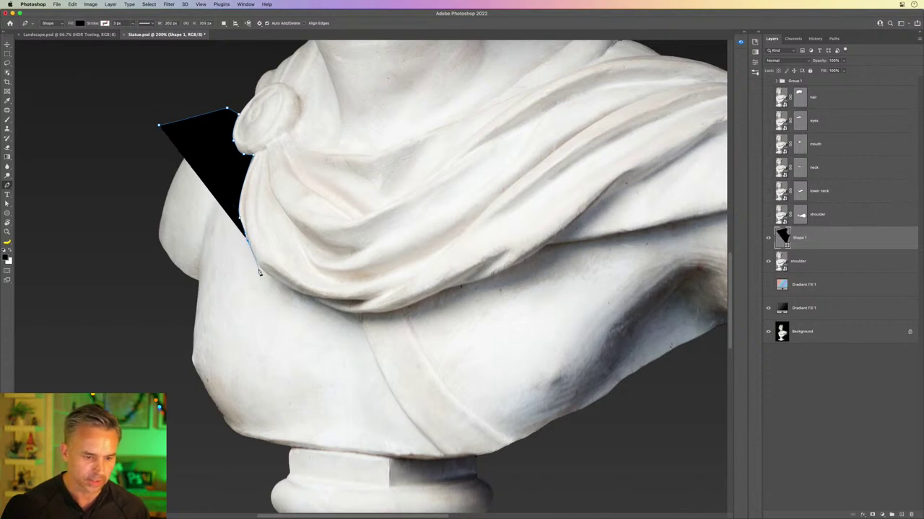
click(293, 291)
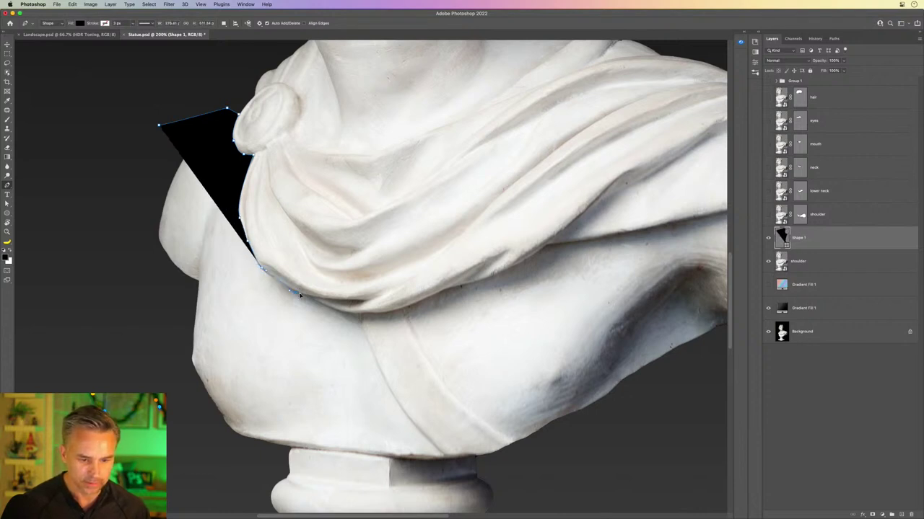
click(318, 302)
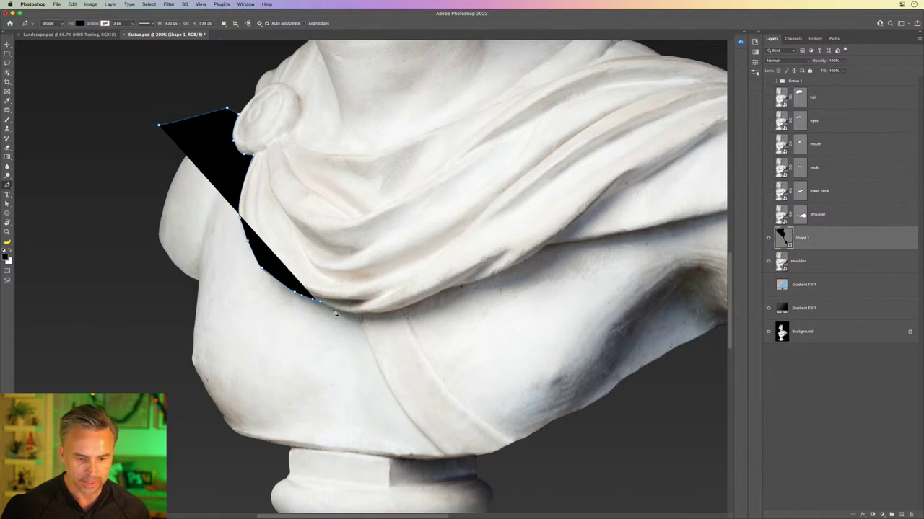
click(340, 312)
click(383, 313)
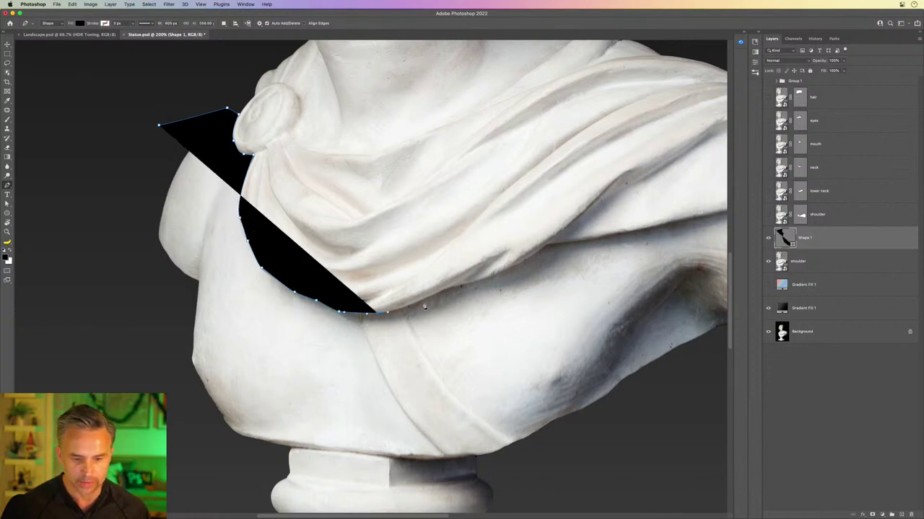
click(436, 295)
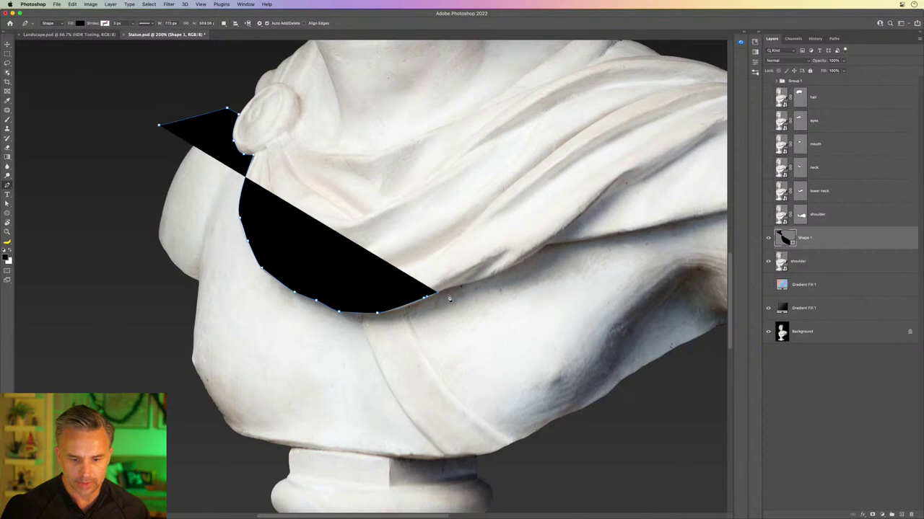
- Turn the outline sharply down from the drapery and curve it across the chest to just outside the body below the arm stump
alt+click(437, 294)
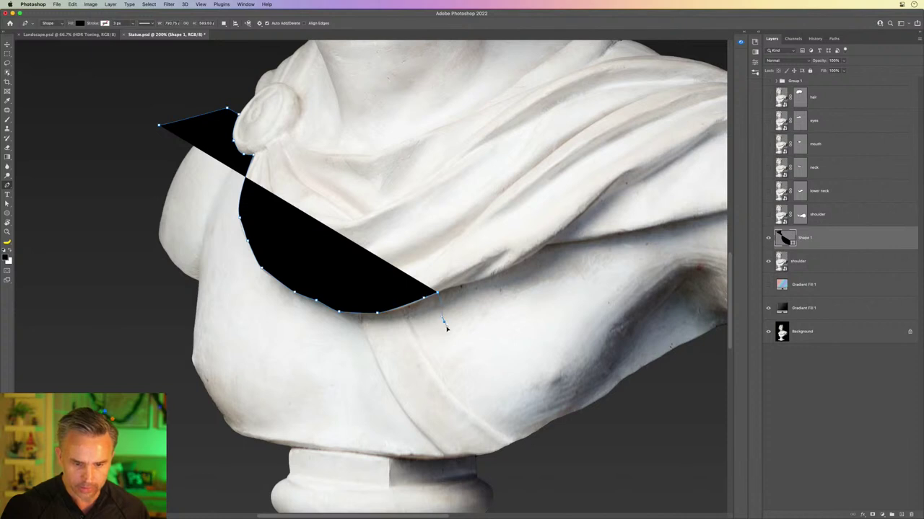
click(446, 324)
click(495, 369)
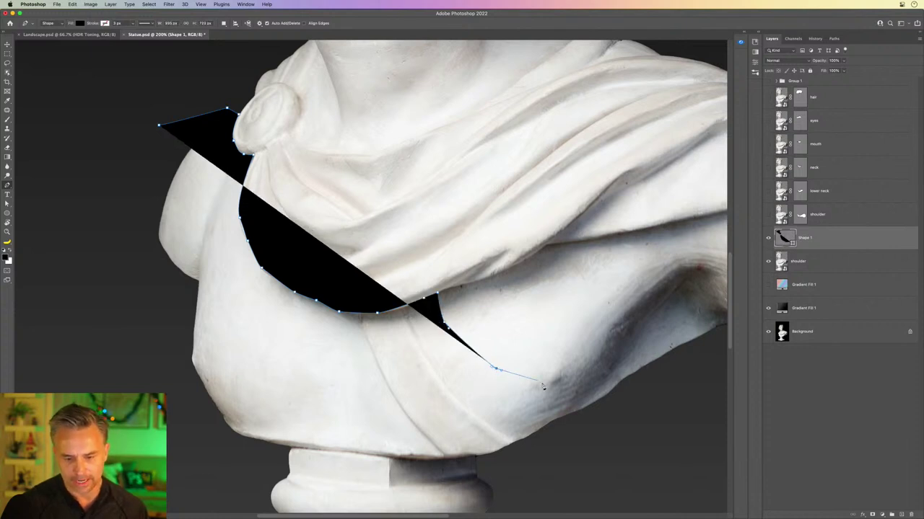
click(547, 382)
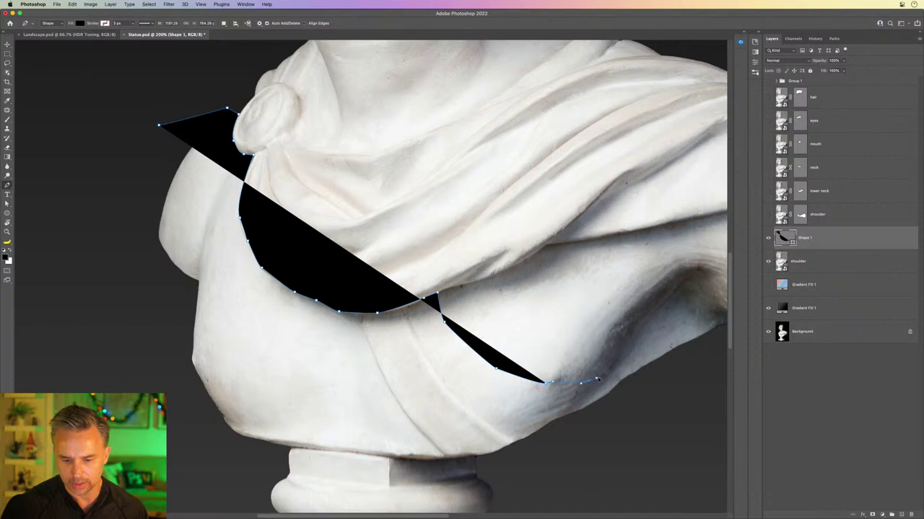
click(589, 381)
click(613, 373)
drag(633, 376, 653, 394)
drag(616, 417, 602, 315)
scroll(565, 440, down, 10)
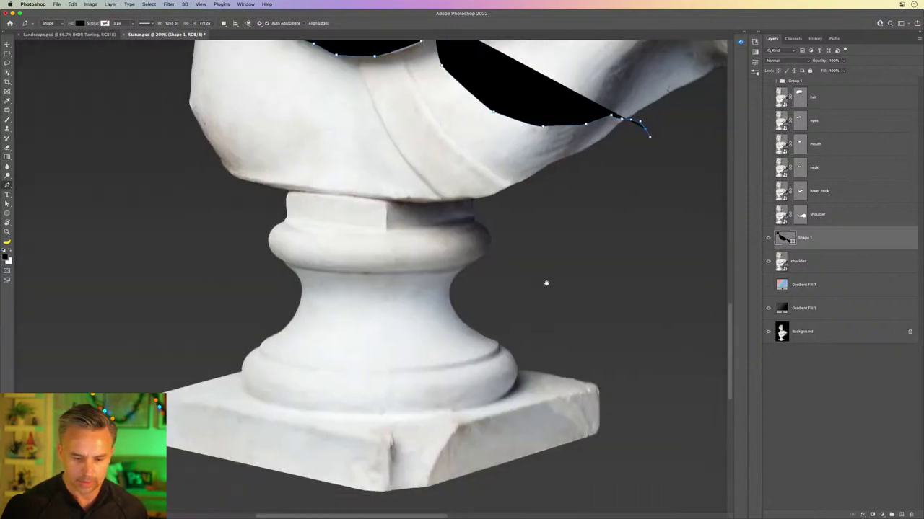
- Carry the outline loosely around the right side and base of the pedestal to beyond its lower left corner
click(651, 325)
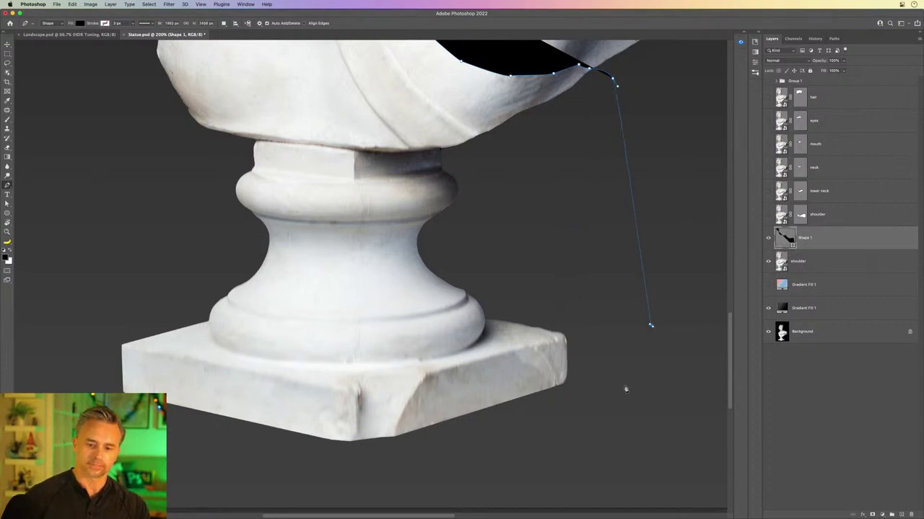
click(586, 418)
click(286, 482)
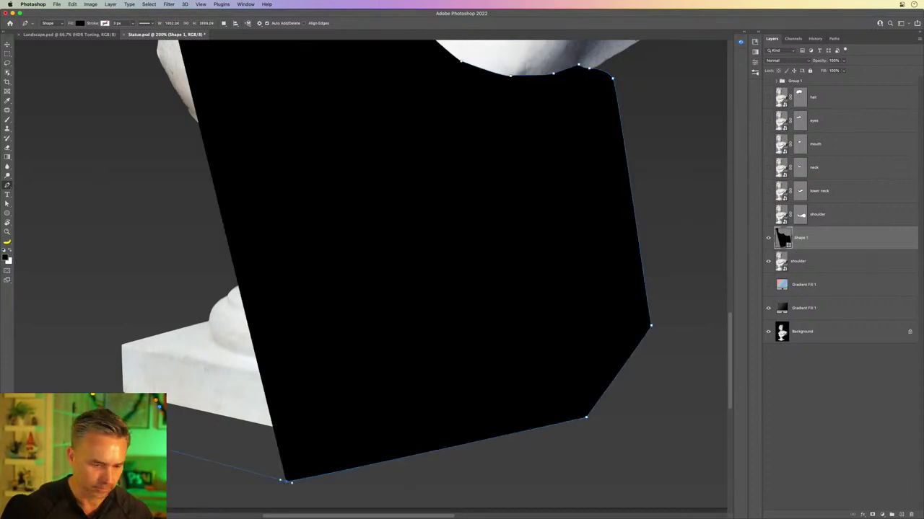
click(48, 348)
key(super+z)
click(57, 423)
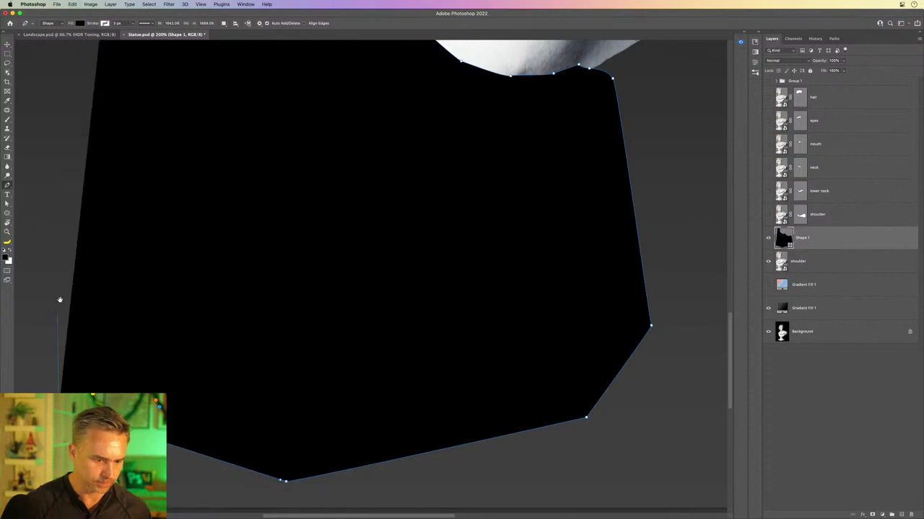
- Extend the outline up the empty background left of the statue with a smooth curved anchor point beside the chest
drag(59, 300, 248, 468)
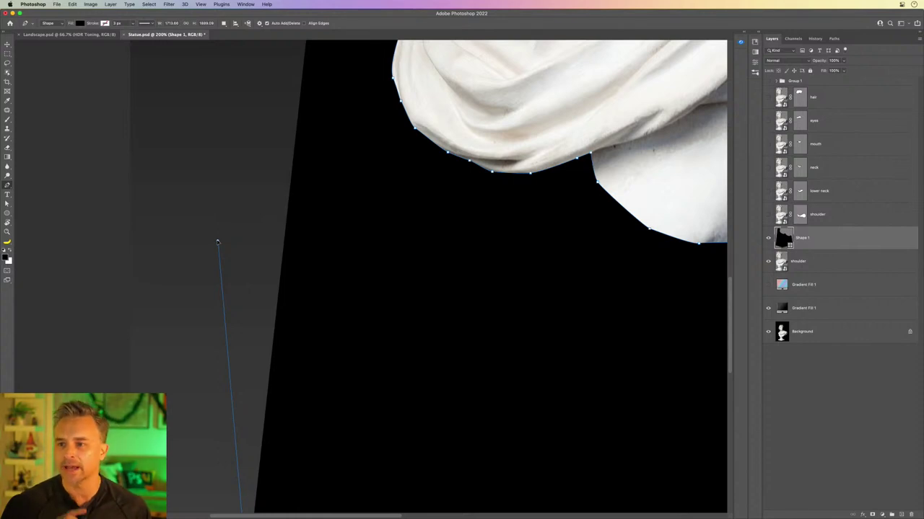
drag(217, 241, 245, 208)
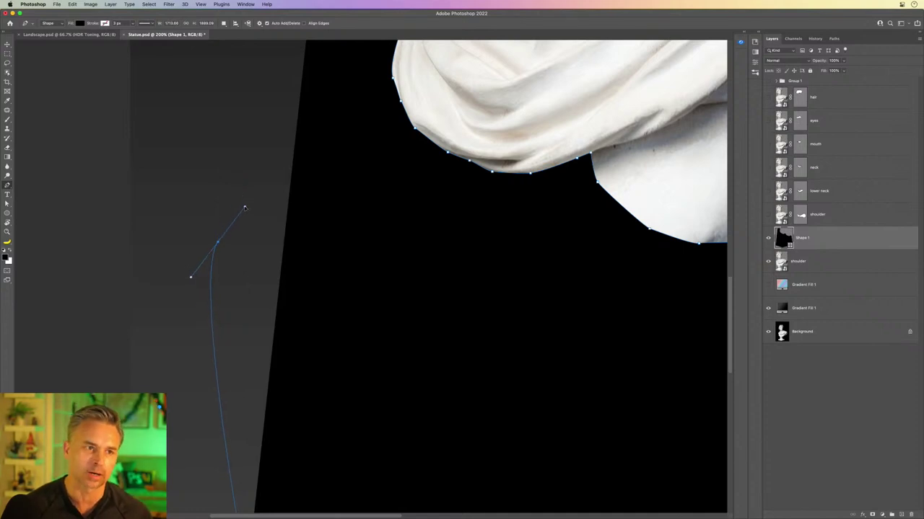
drag(244, 207, 238, 144)
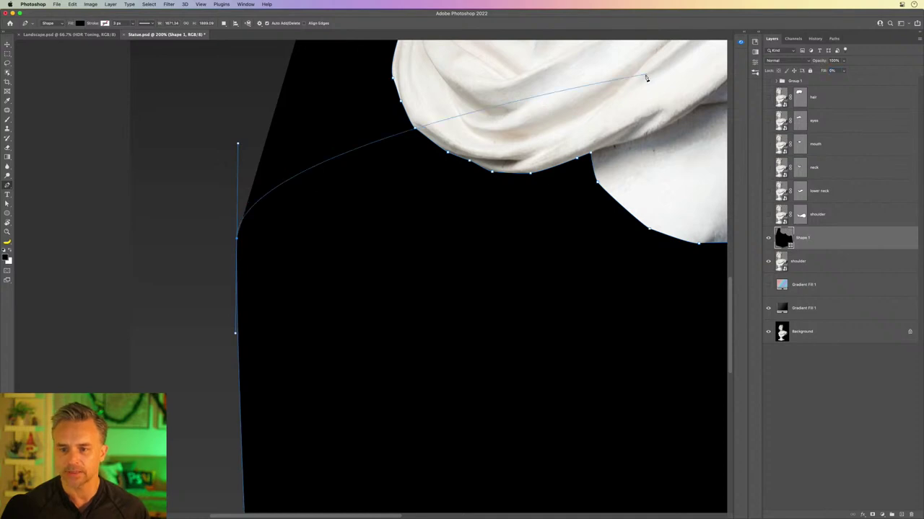
- Set the shape layer's fill to 0% and close the outline at its starting point outside the left shoulder
key(shift+0)
key(shift+0)
drag(279, 139, 380, 363)
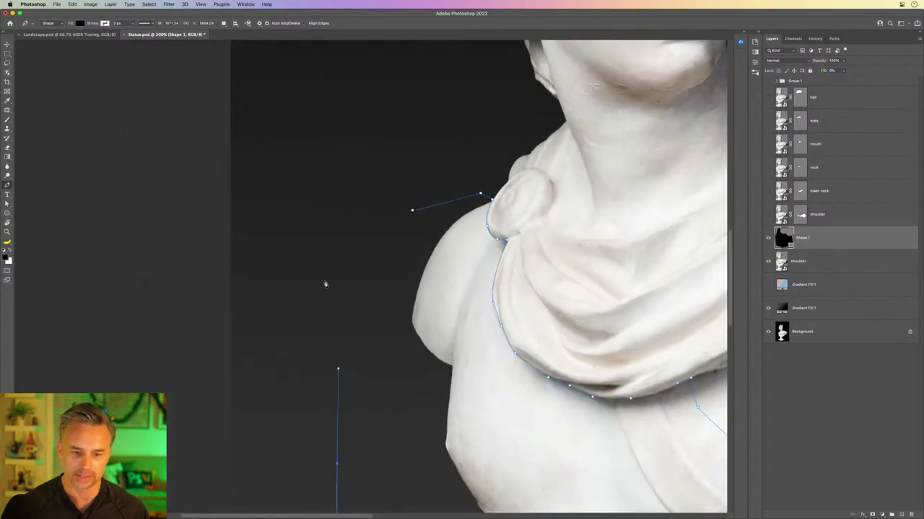
click(325, 280)
click(412, 210)
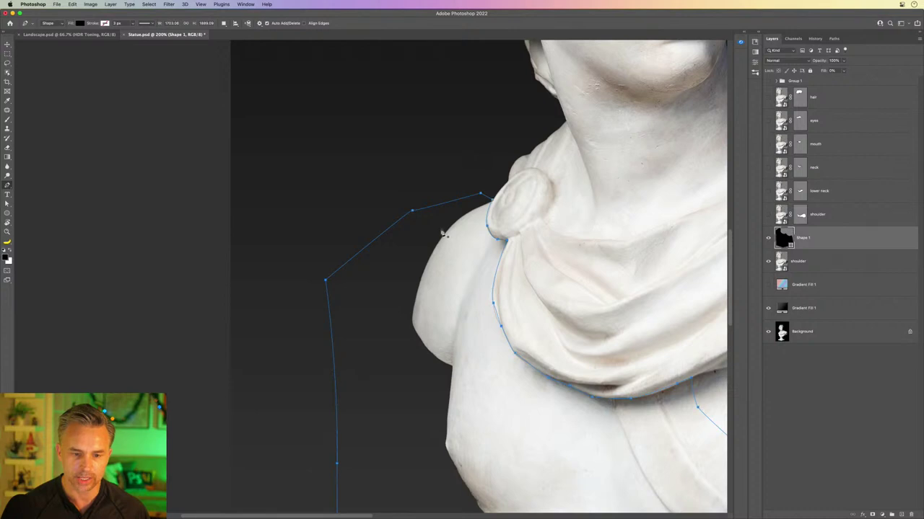
- Set the closed shape layer's fill back to 100%
scroll(622, 167, down, 3)
scroll(622, 167, right, 4)
drag(622, 167, 614, 164)
drag(818, 61, 921, 62)
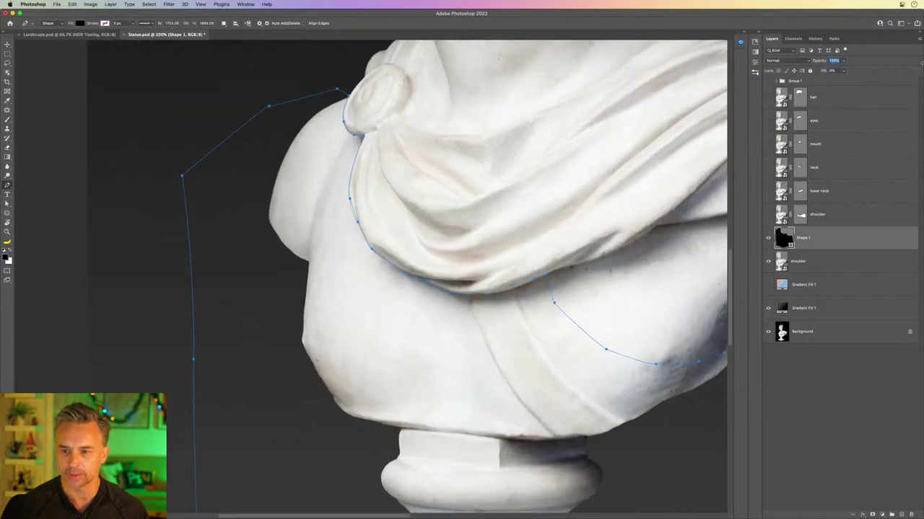
drag(822, 72, 894, 79)
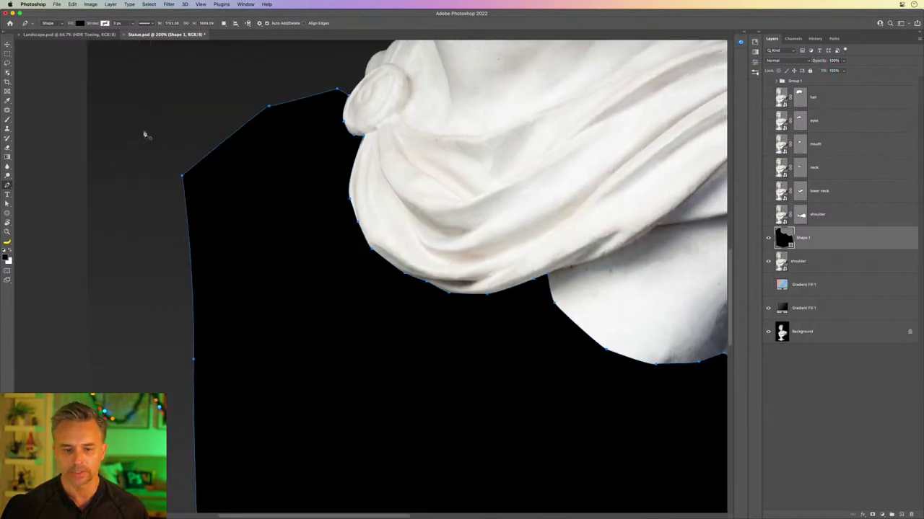
- Save the shape's path under the name "bottom half"
key(super+minus)
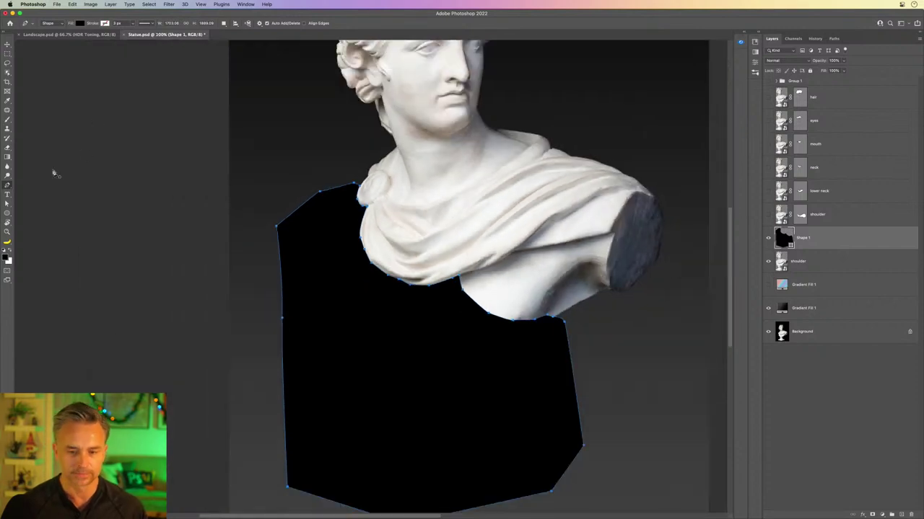
drag(461, 262, 443, 225)
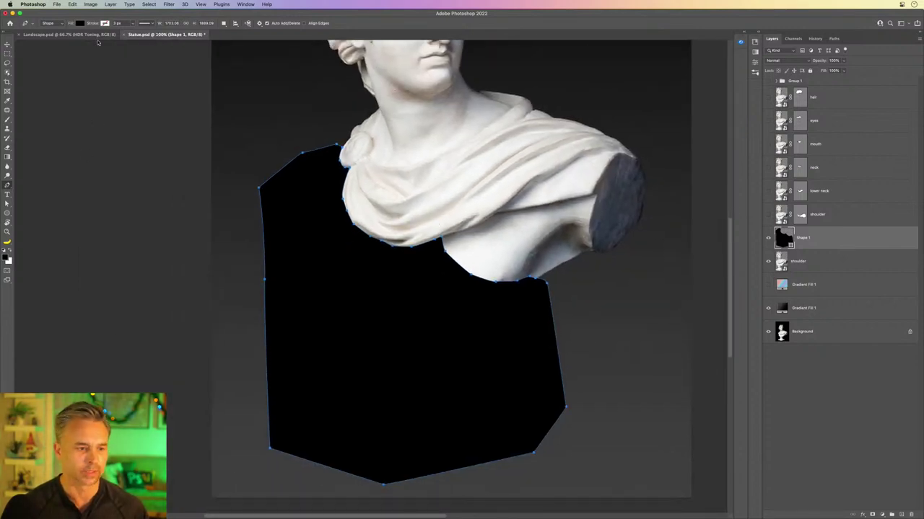
drag(833, 39, 591, 104)
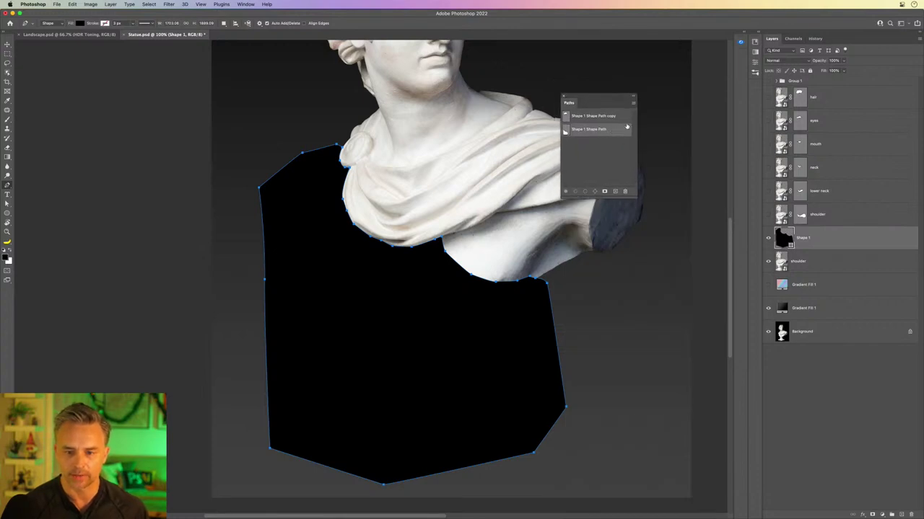
click(633, 106)
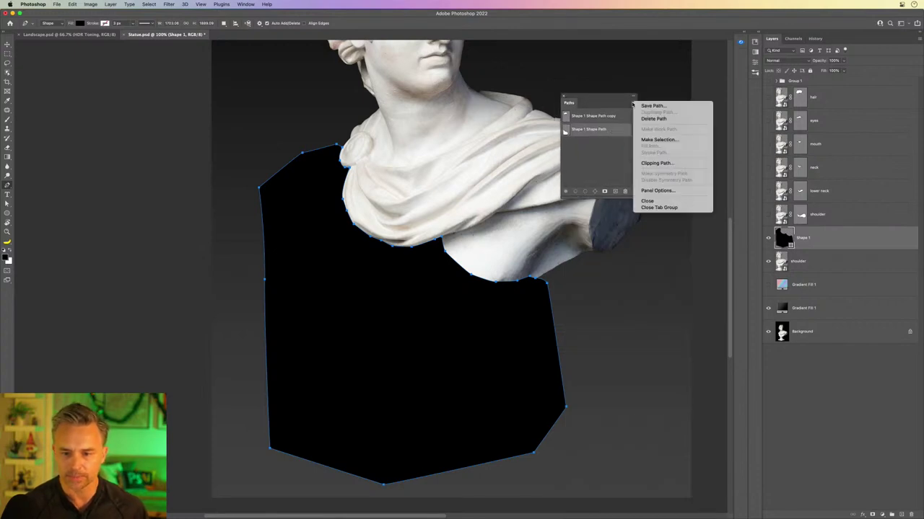
click(662, 106)
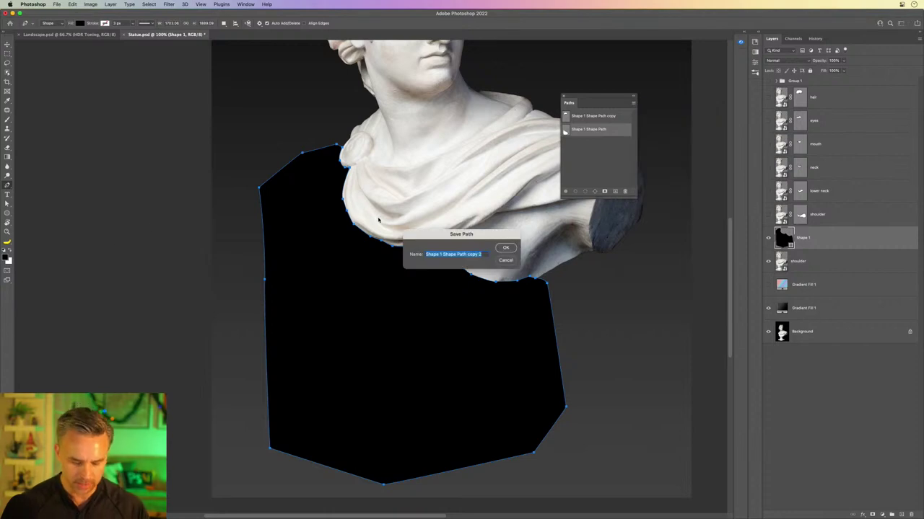
text(bottom half)
key(Return)
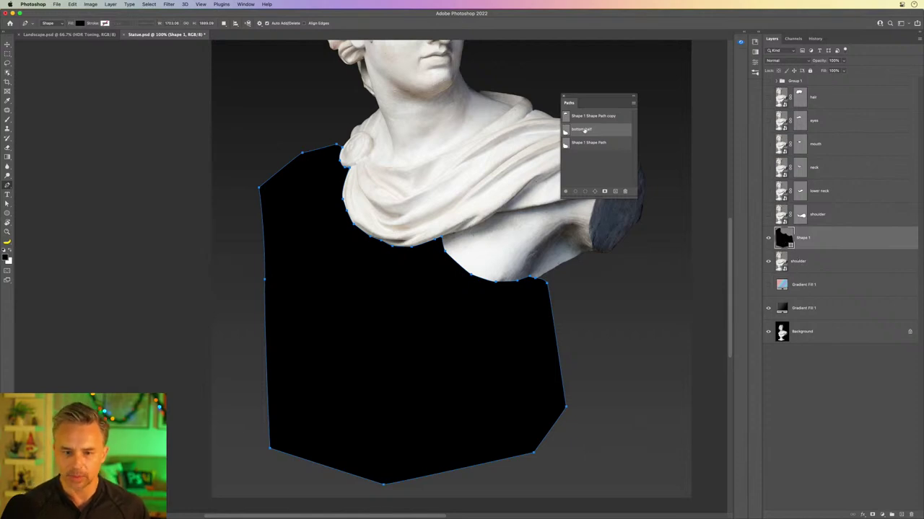
- Select the unmasked shoulder copy and hide the black shape layer, keeping the bottom half path active over the statue
click(821, 266)
click(768, 237)
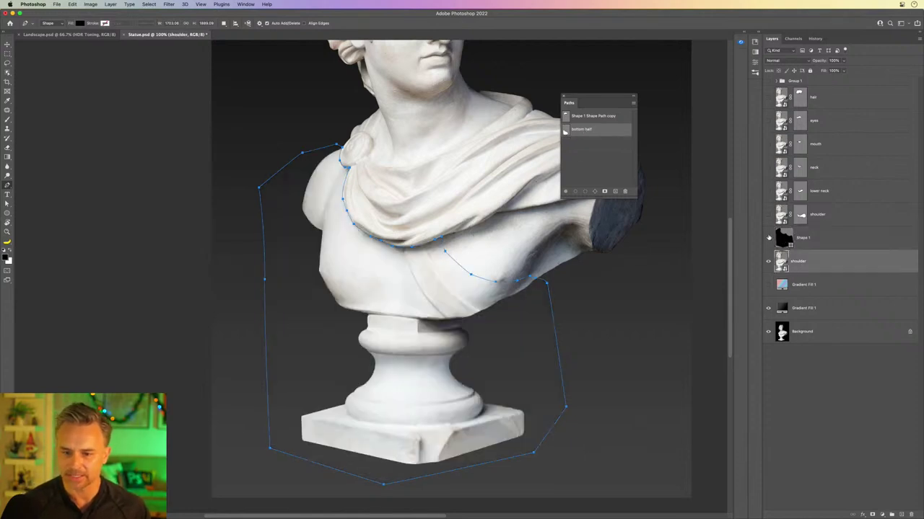
drag(570, 103, 635, 70)
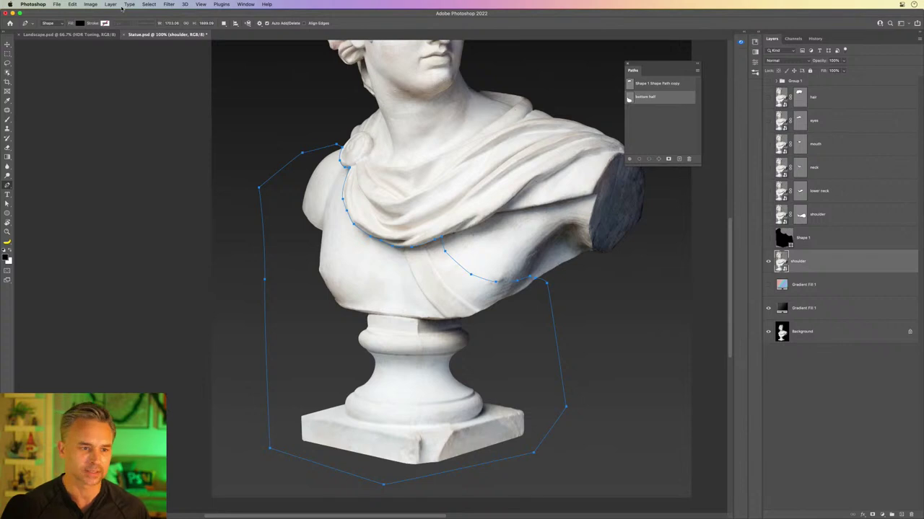
- Apply the active bottom half path as a vector mask on the unmasked shoulder copy
click(129, 4)
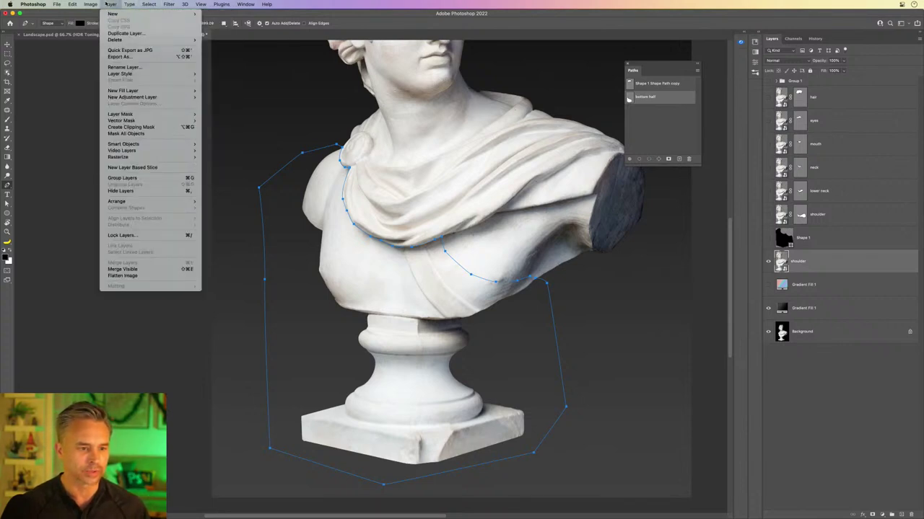
mouse_move(109, 120)
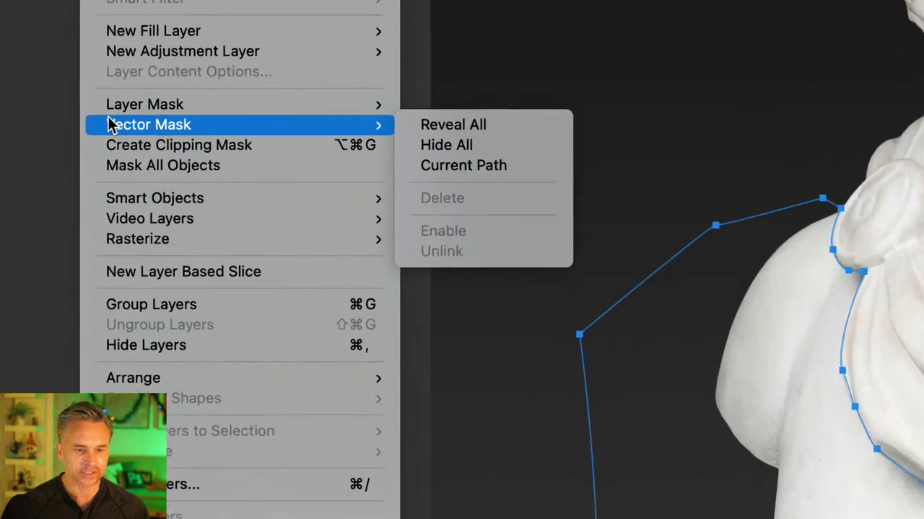
click(513, 170)
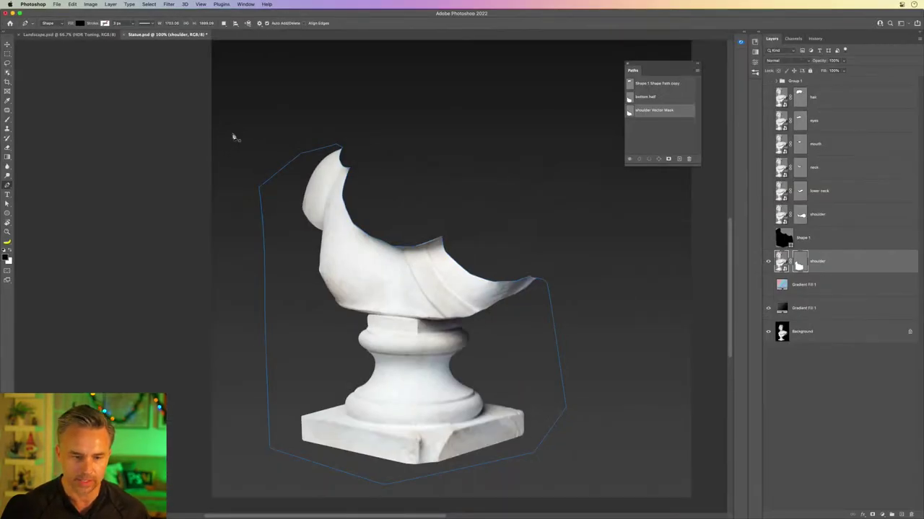
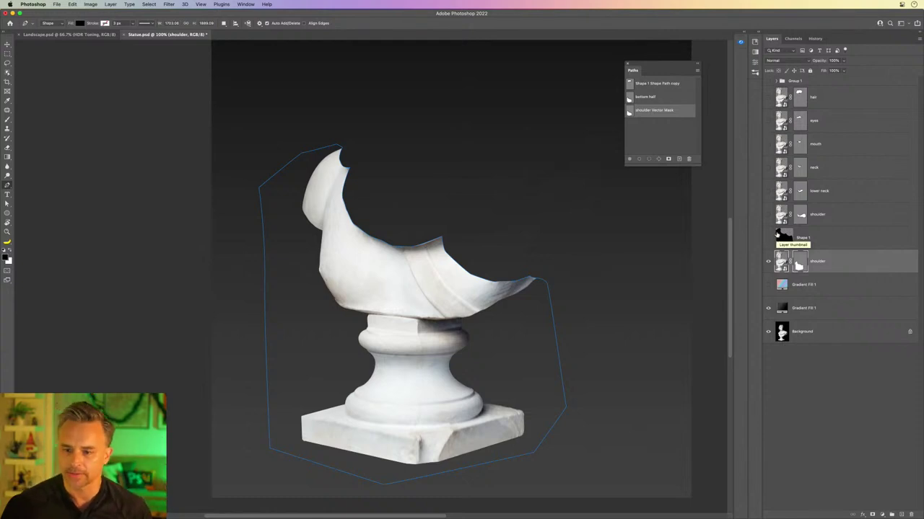
- Toggle the visibility of the black shape layer and the upper shoulder slice to compare them with the newly masked bottom half
click(833, 240)
click(768, 241)
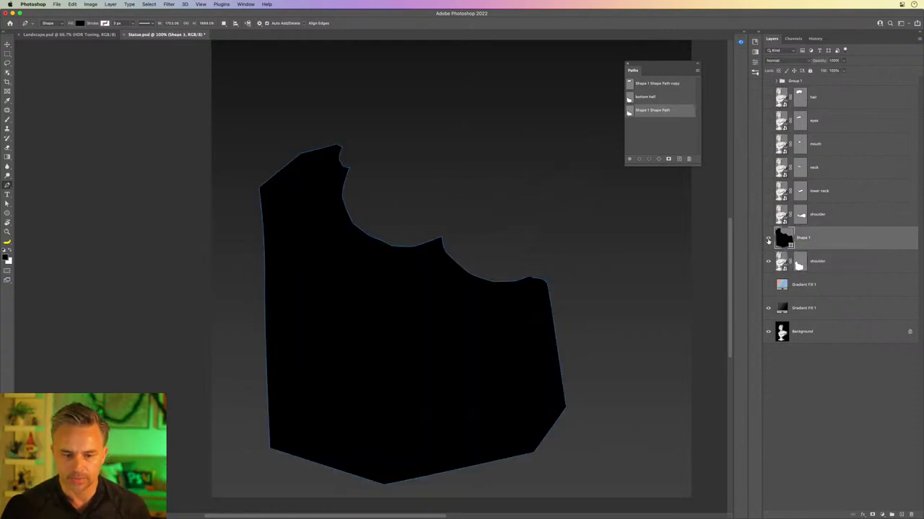
click(769, 241)
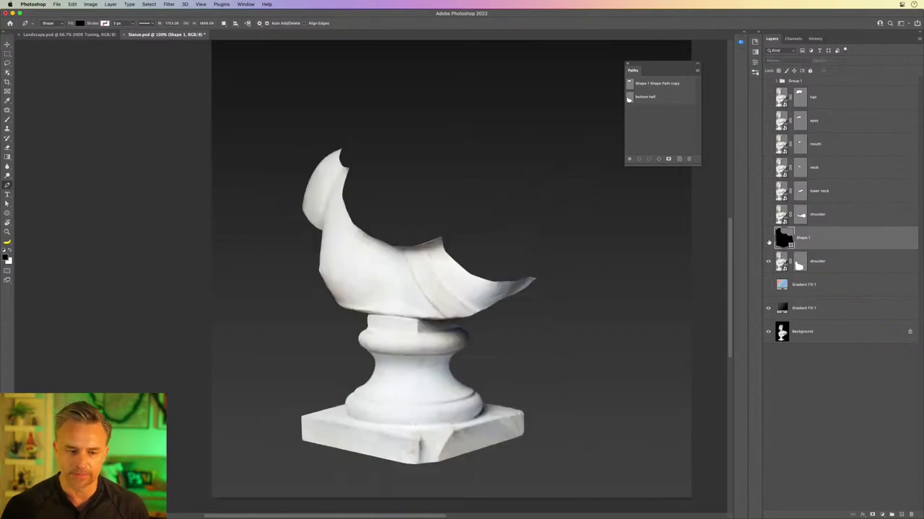
click(813, 265)
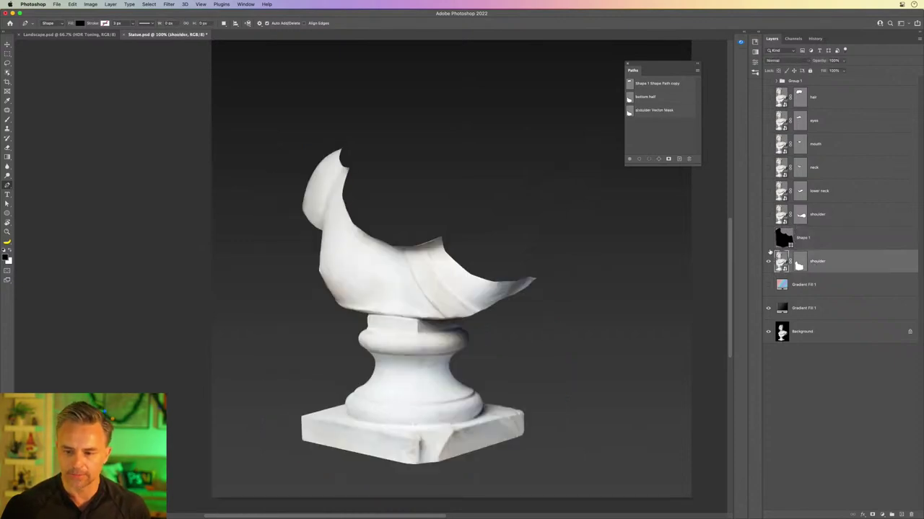
click(767, 215)
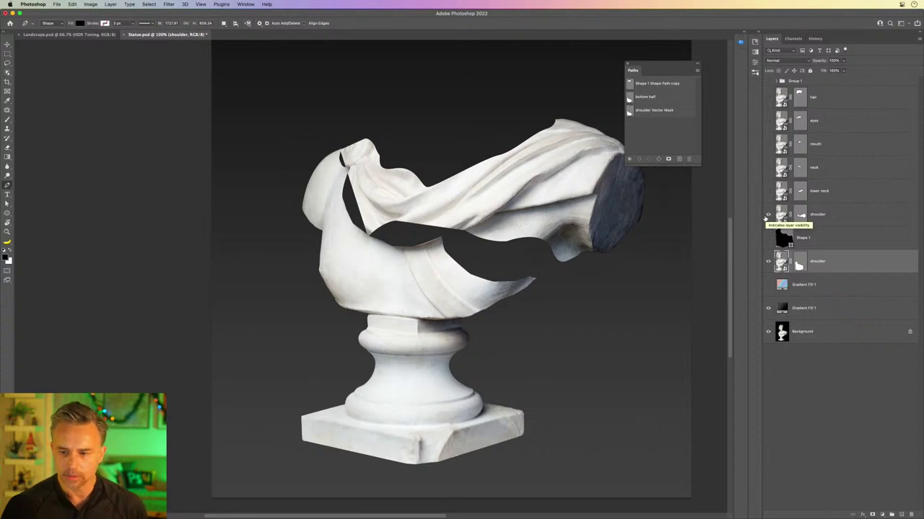
click(767, 216)
click(767, 216)
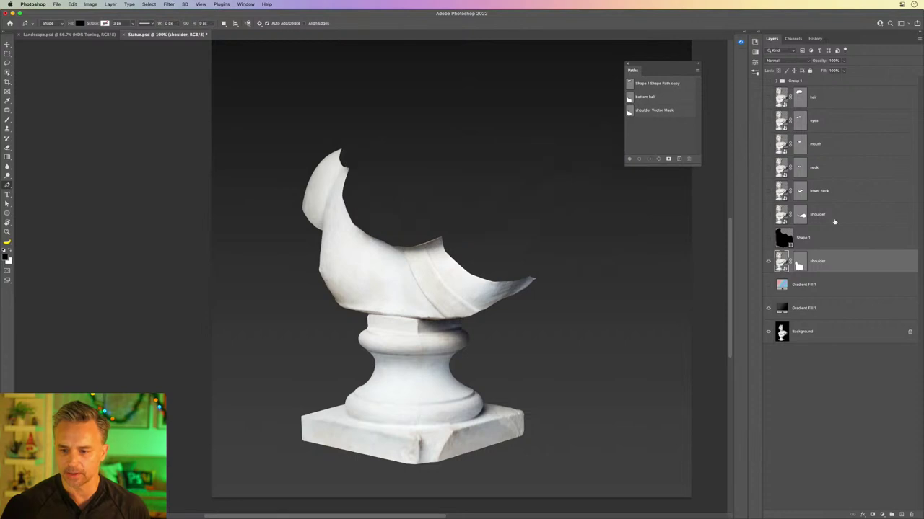
- Hide the bottom half layer, leave the original masked shoulder slice visible, and duplicate that slice
click(835, 220)
click(767, 215)
click(767, 263)
click(767, 266)
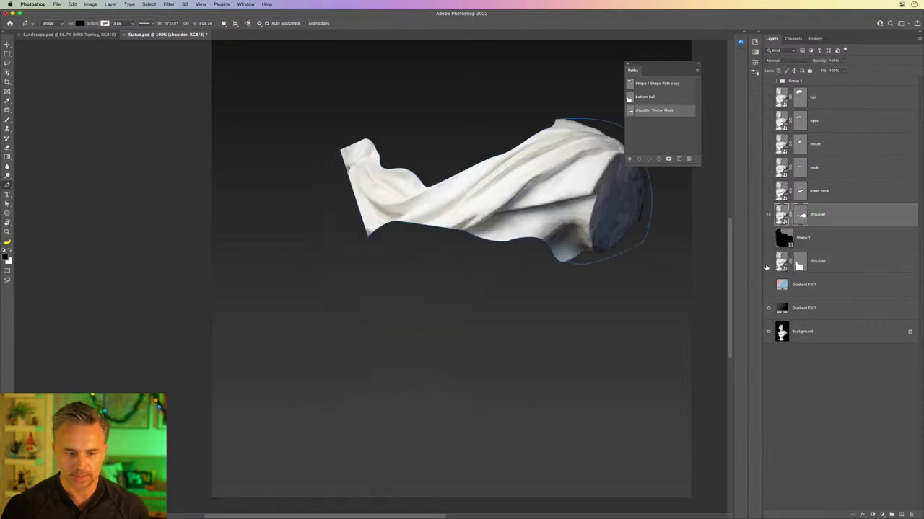
key(super+j)
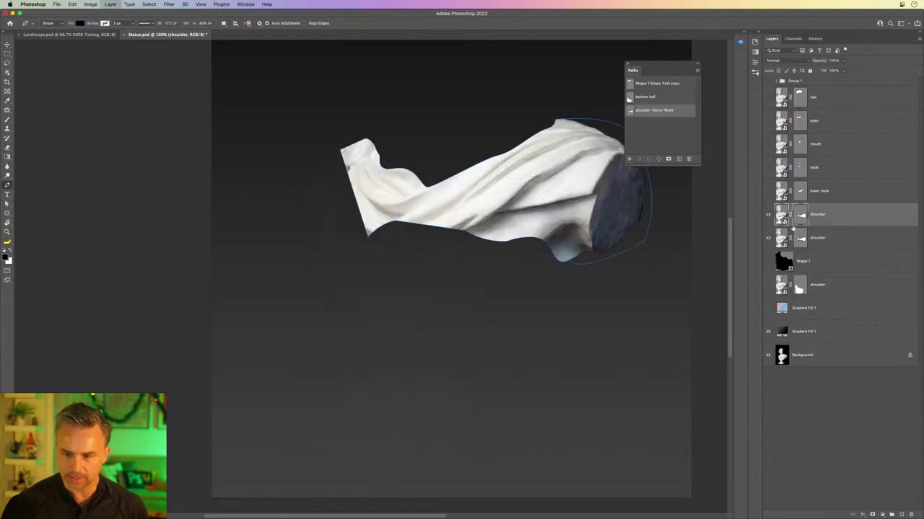
- Rename the lower of the two identical shoulder slice layers to "lower torso"
drag(838, 218, 830, 246)
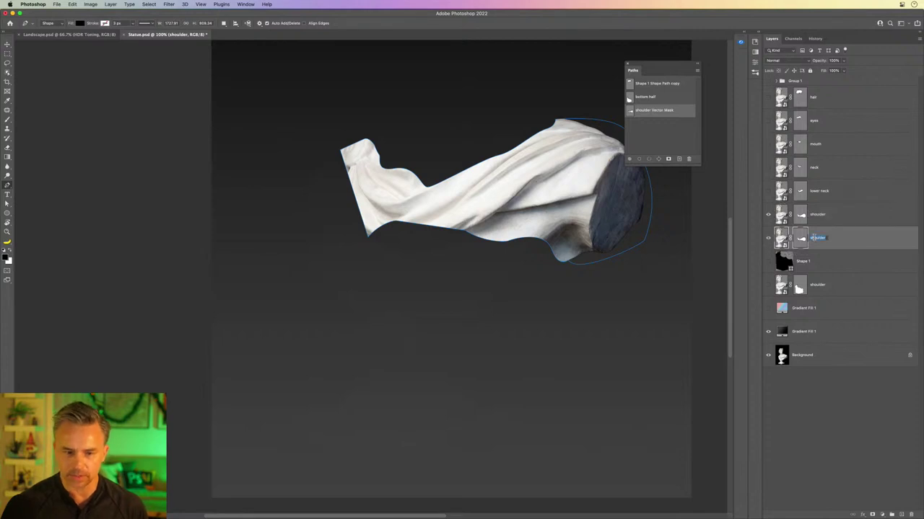
text(sl)
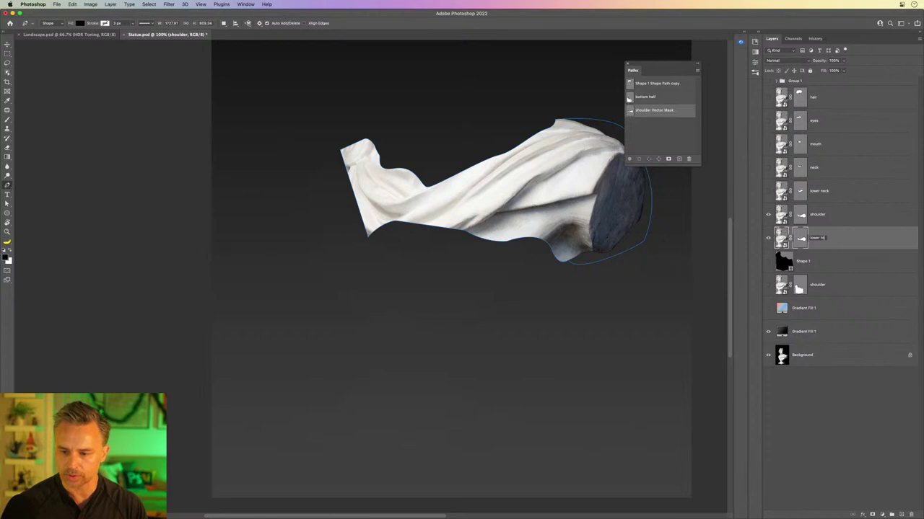
text(wer torso)
key(Return)
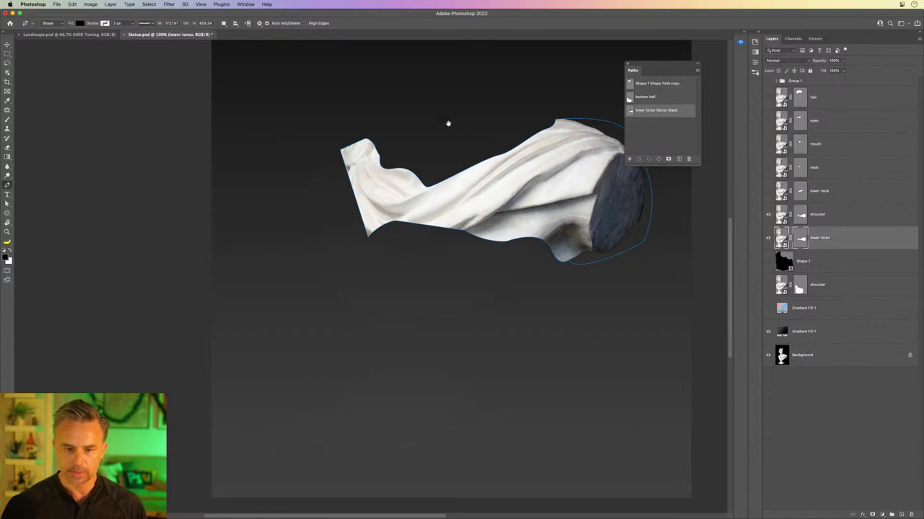
- Select the anchor points along the upper edge of the lower torso mask and move them down below the torso with the Direct Selection tool
drag(447, 124, 295, 251)
key(super+plus)
drag(636, 64, 692, 48)
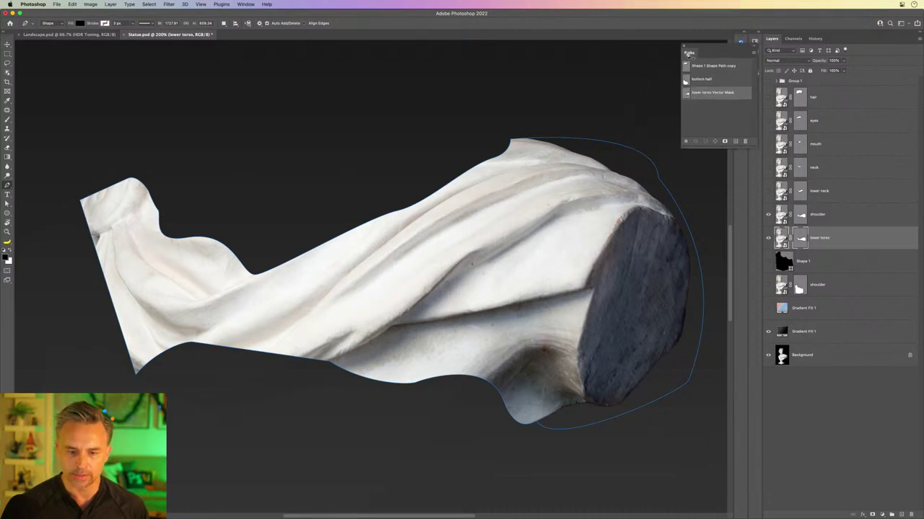
scroll(361, 223, down, 1)
drag(360, 222, 376, 212)
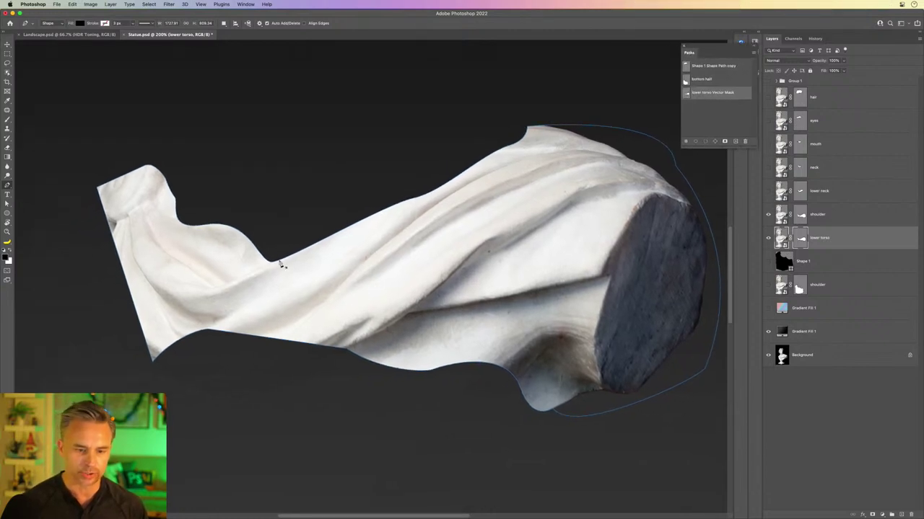
click(6, 185)
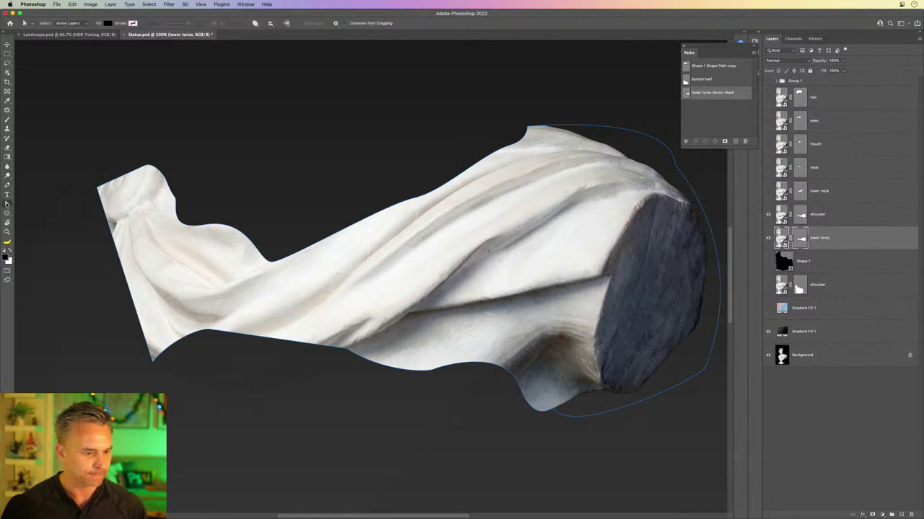
click(7, 202)
click(37, 210)
drag(132, 144, 359, 210)
drag(368, 104, 730, 269)
drag(265, 240, 520, 180)
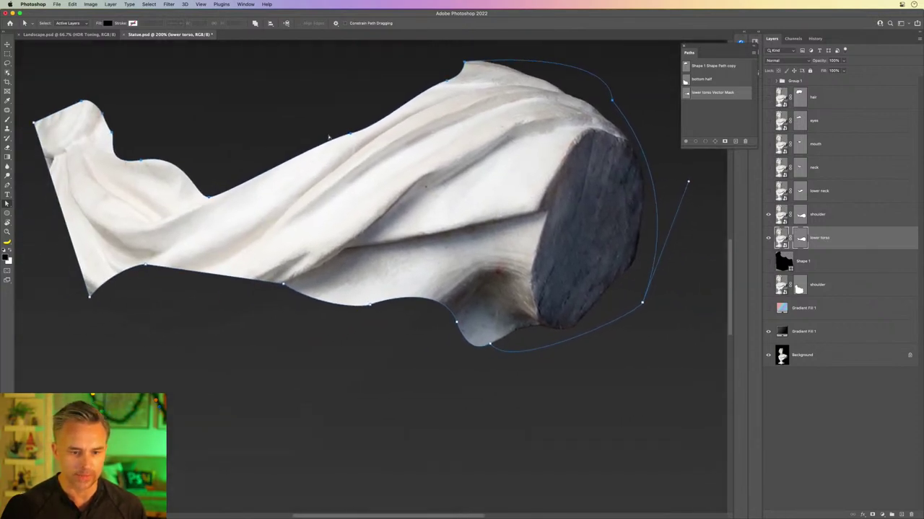
drag(349, 136, 298, 456)
- Pull the left anchor points and handle of the lower torso mask outward to uncover the whole left shoulder and chest
drag(248, 394, 440, 335)
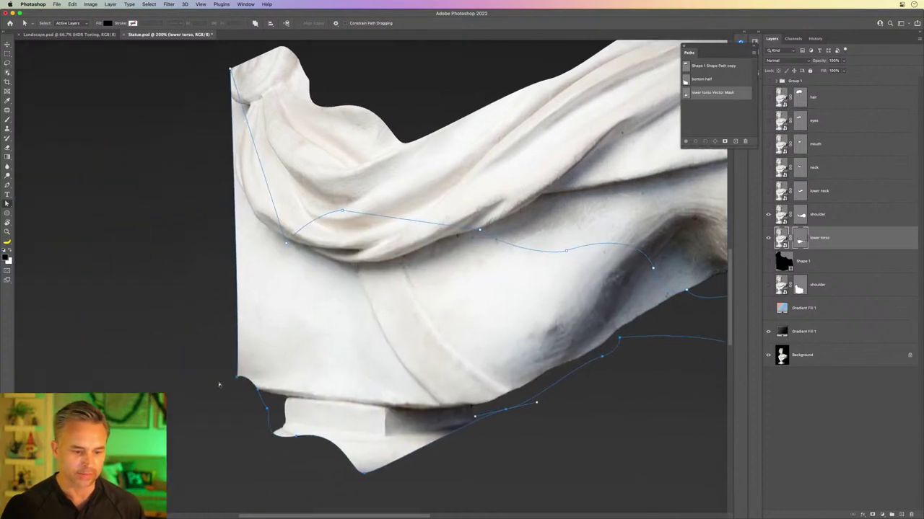
drag(237, 377, 200, 351)
drag(324, 398, 170, 232)
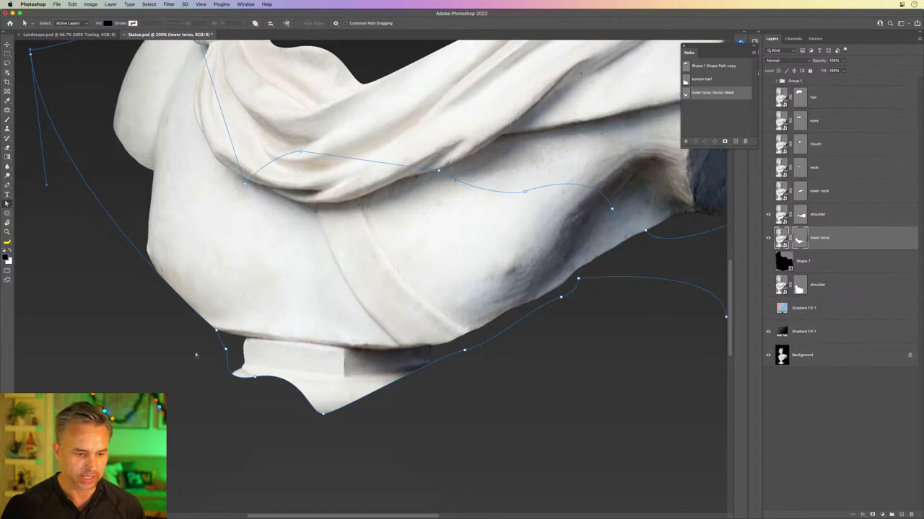
drag(45, 186, 107, 210)
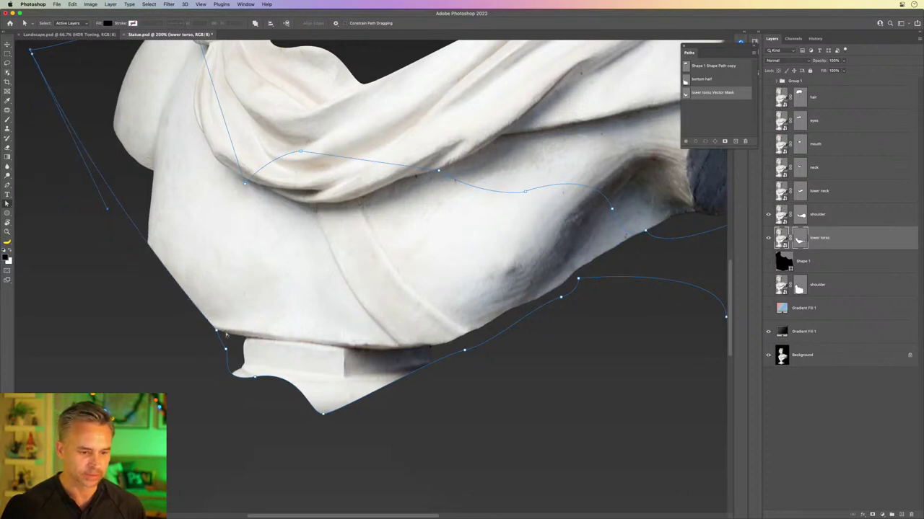
drag(217, 330, 125, 296)
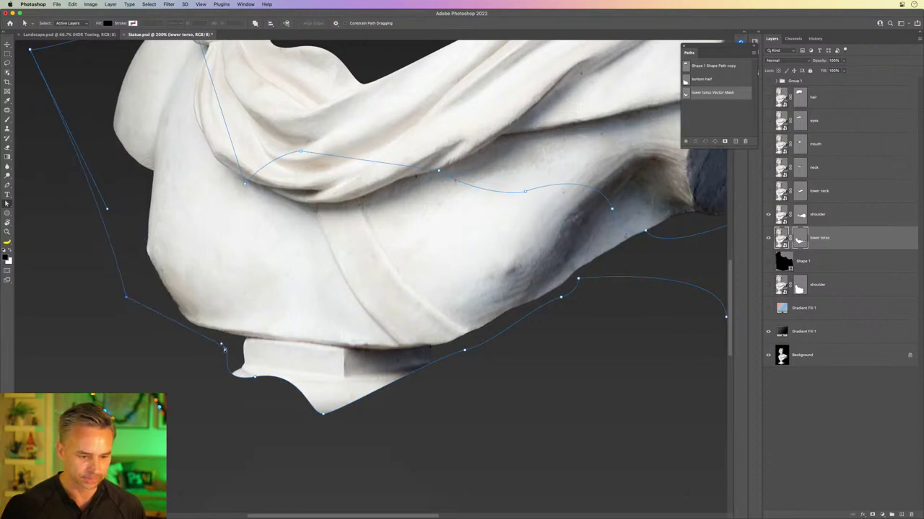
drag(226, 352, 203, 338)
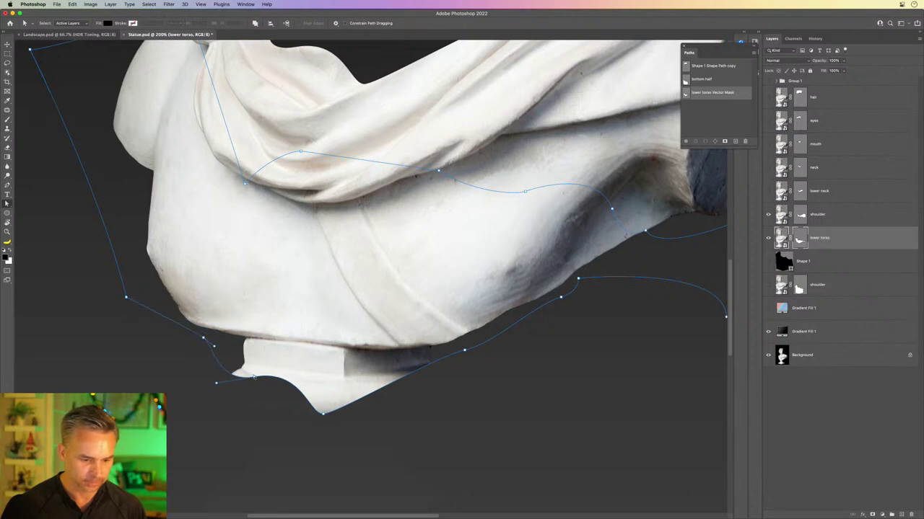
- Move the mask's bottom anchor points up along the torso's lower edge to cut away the pedestal
click(255, 378)
drag(254, 378, 246, 339)
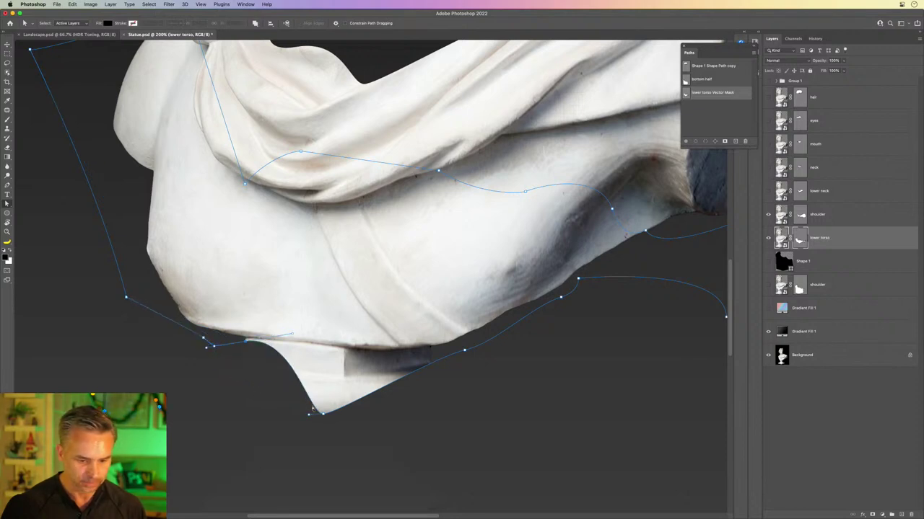
drag(324, 417, 344, 351)
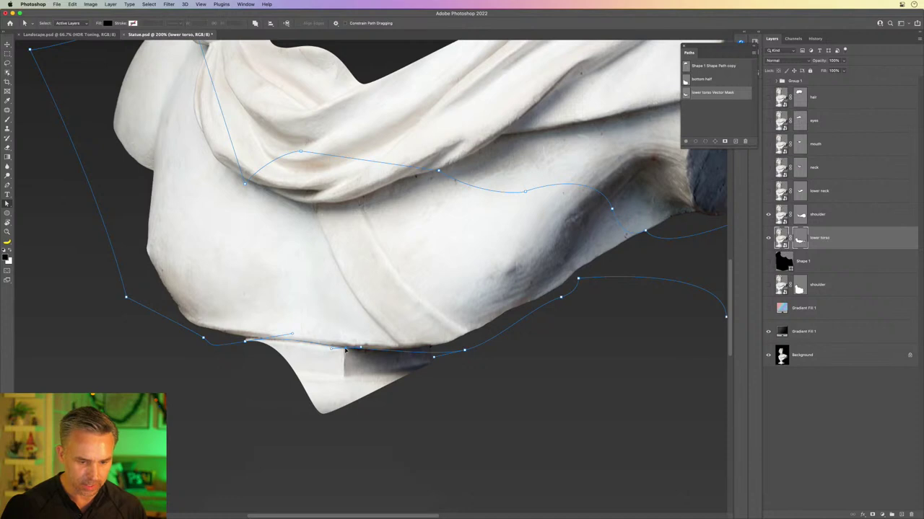
drag(464, 352, 449, 346)
- Delete the two outlying anchor points of the lower torso mask beneath the cut arm
scroll(449, 347, right, 5)
scroll(449, 348, up, 2)
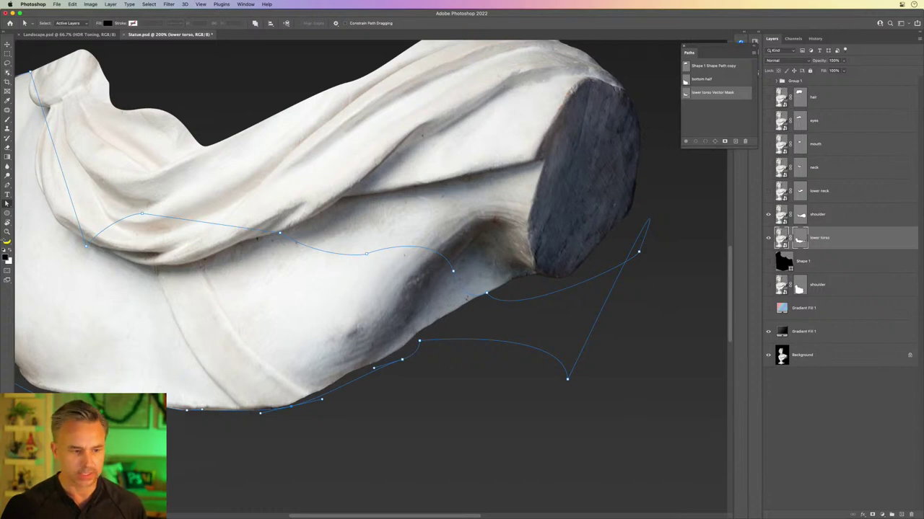
click(7, 186)
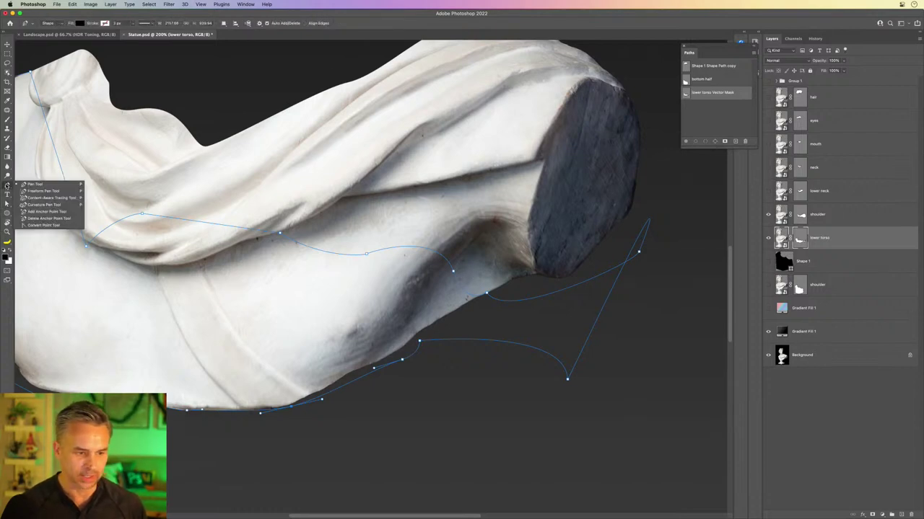
click(50, 218)
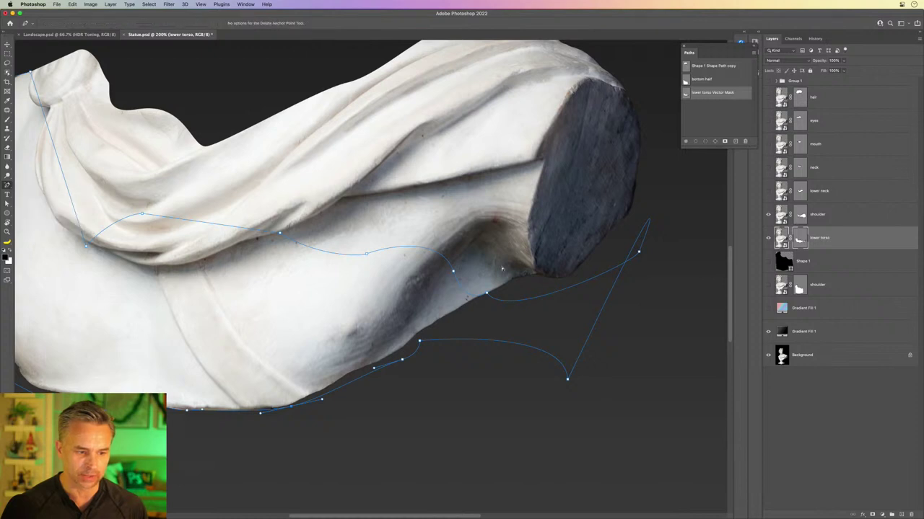
click(640, 252)
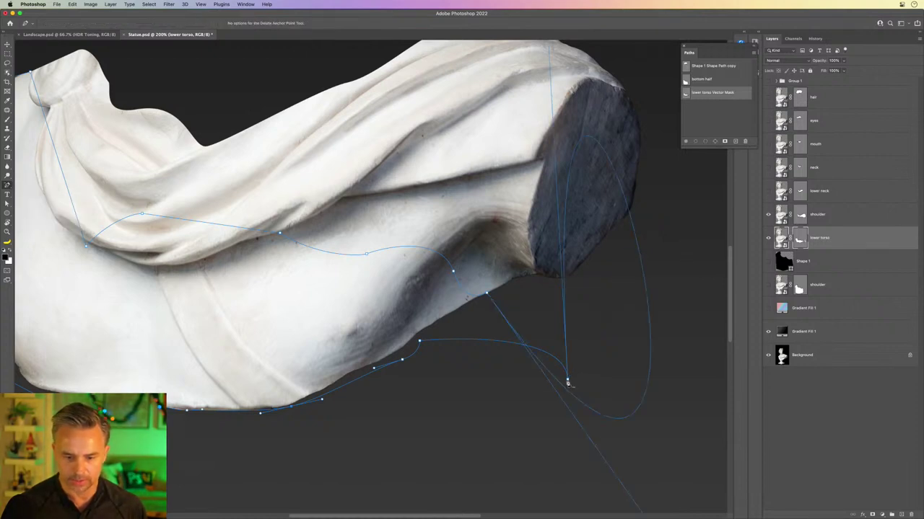
click(566, 379)
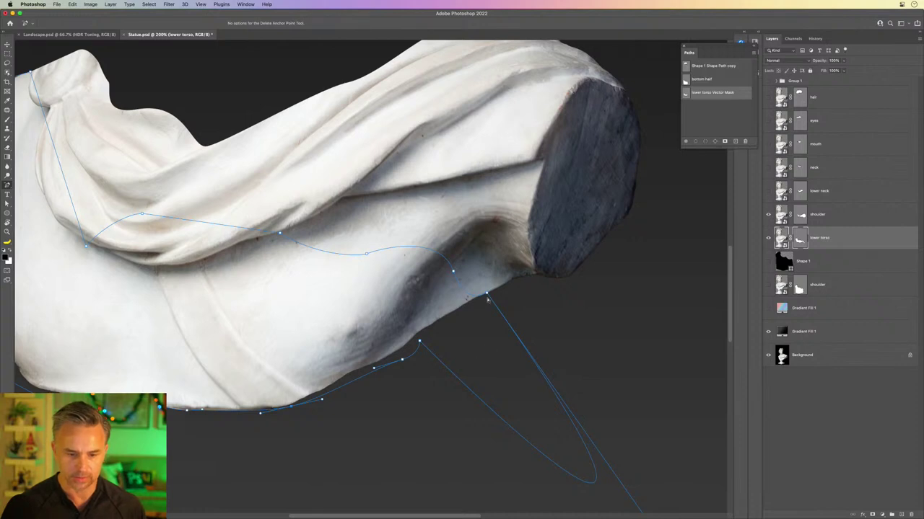
drag(484, 361, 371, 152)
key(Return)
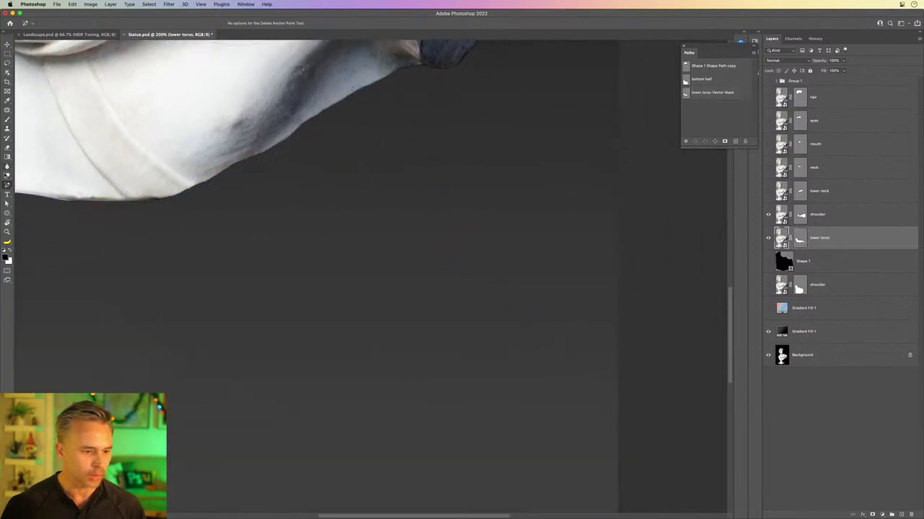
- Reactivate the lower torso vector mask and convert the anchor point under the arm to pull the looping curve in close to the torso
click(798, 243)
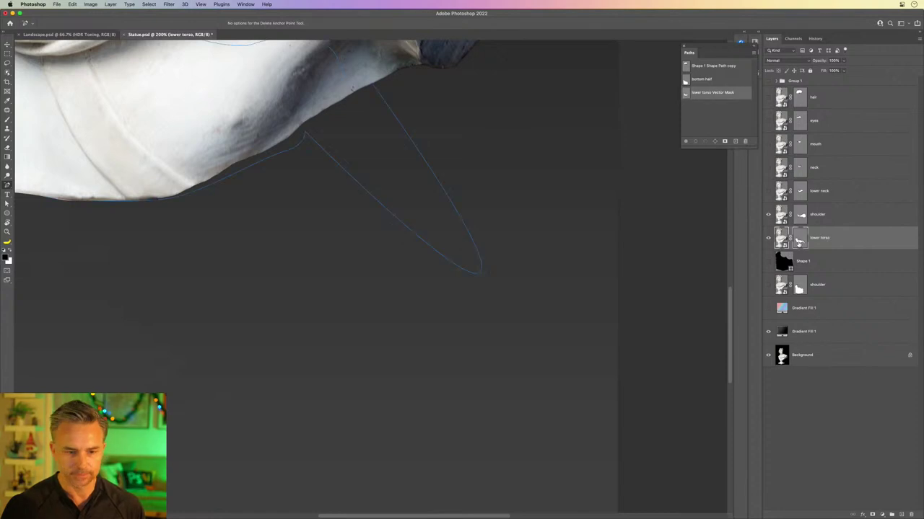
click(7, 185)
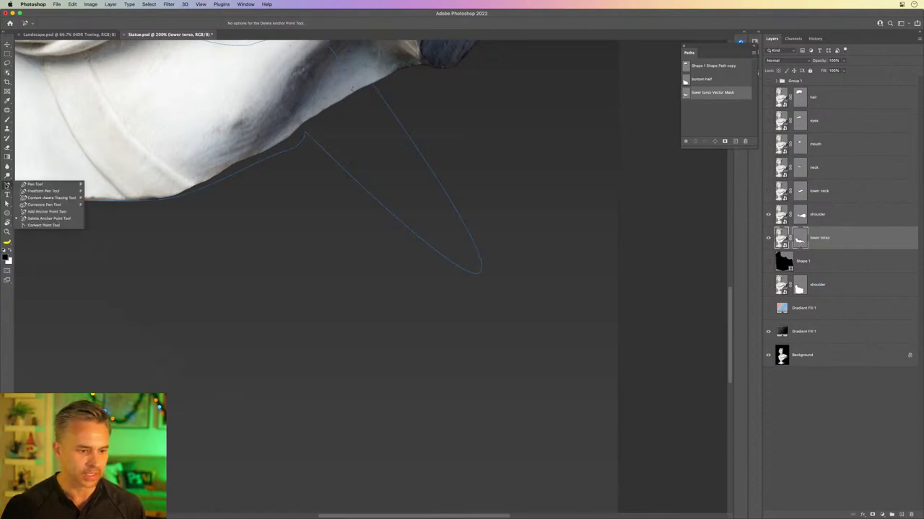
click(52, 224)
drag(369, 85, 380, 127)
drag(251, 162, 503, 378)
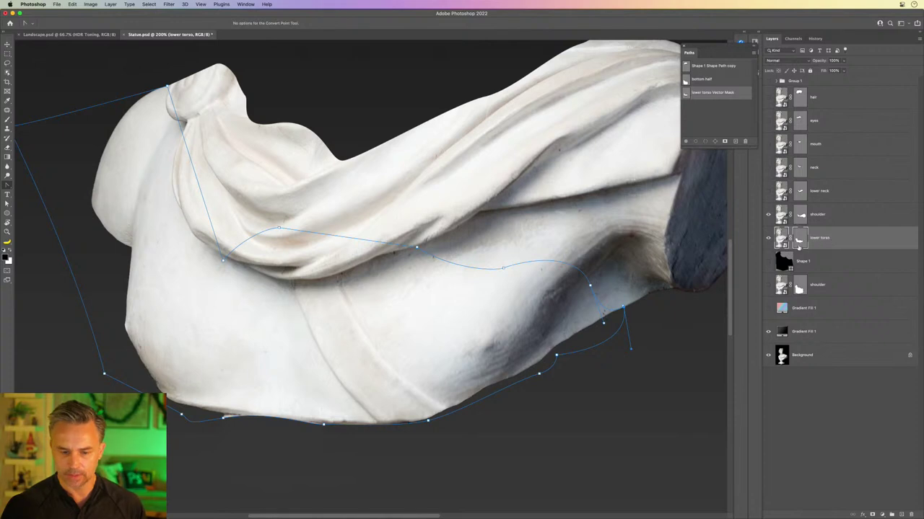
- Duplicate the lower torso layer, hide the shoulder slice above it, and rename the lower copy "pedestal"
key(super+j)
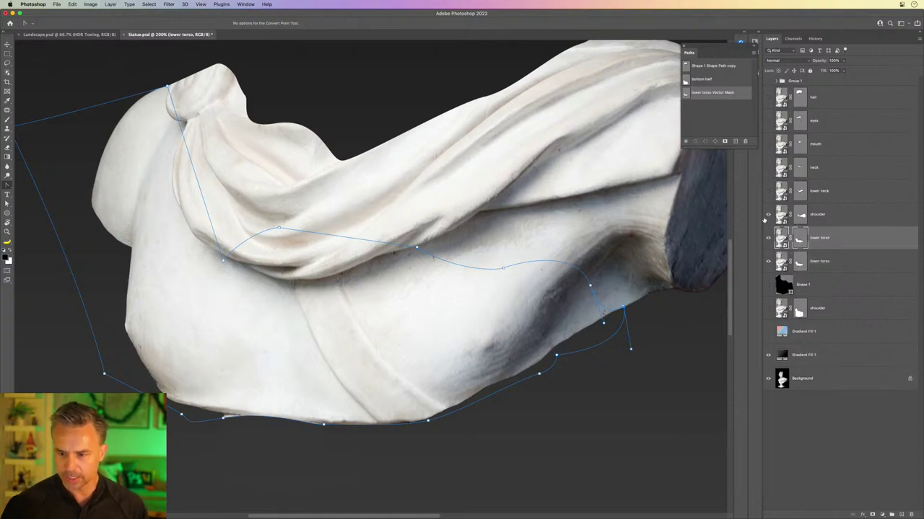
click(767, 215)
click(822, 264)
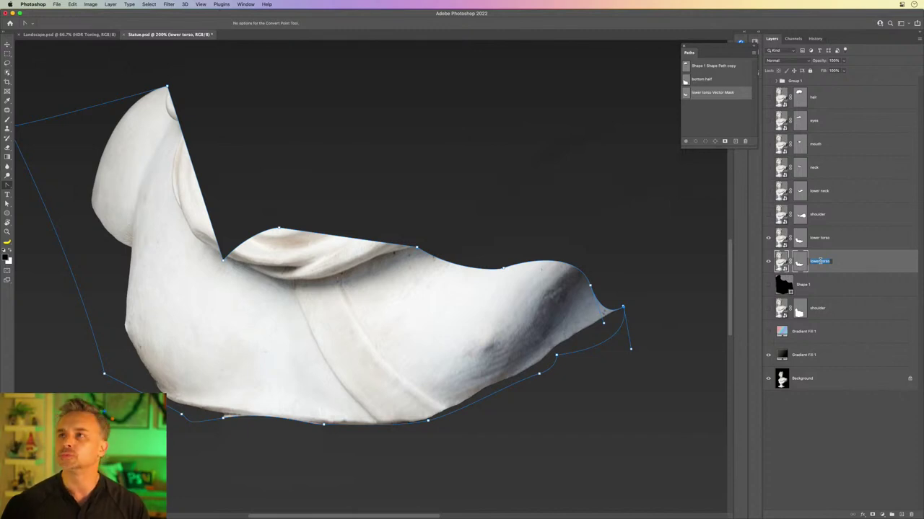
text(pedestal)
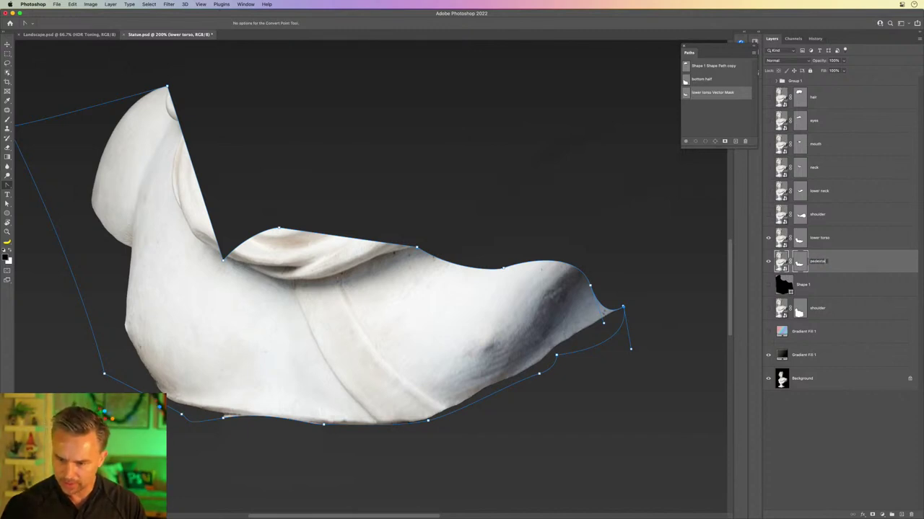
key(Return)
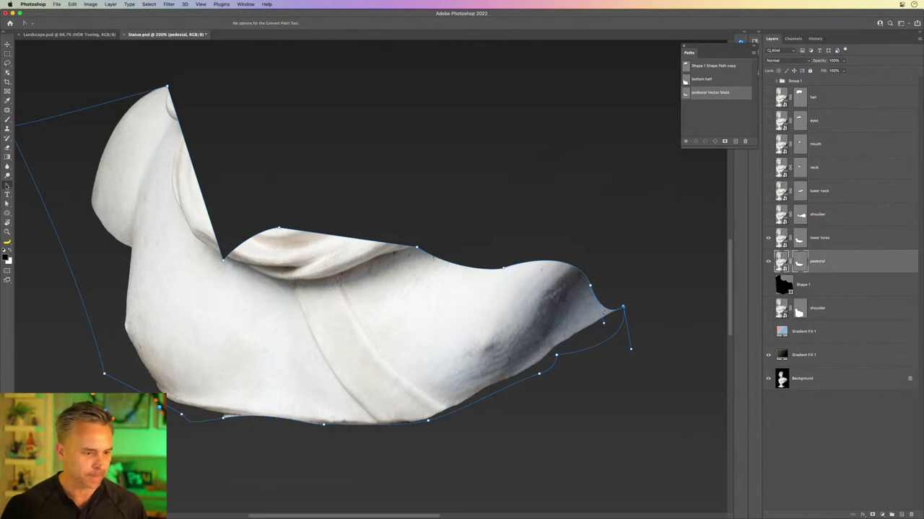
- Select the upper anchor points of the pedestal mask with Direct Selection and move them down past the pedestal base
right_click(7, 185)
click(8, 204)
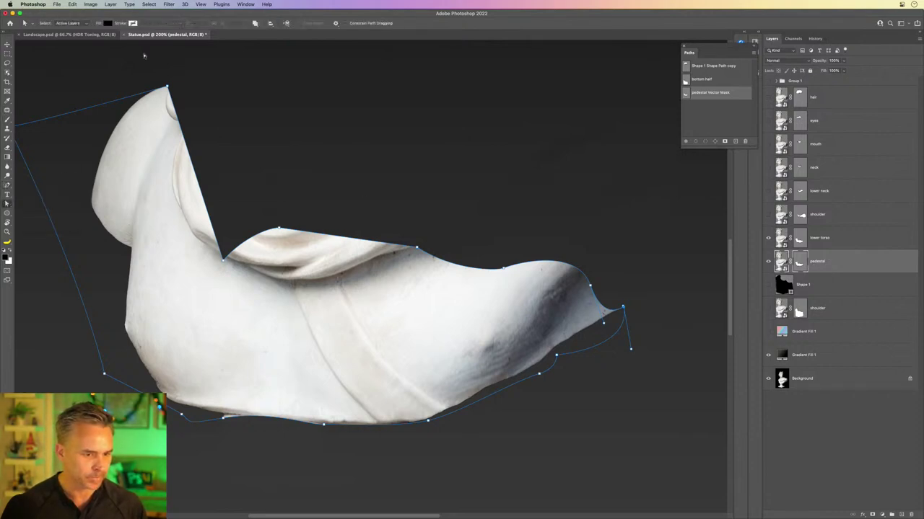
drag(144, 58, 280, 225)
drag(366, 202, 663, 366)
scroll(363, 313, down, 5)
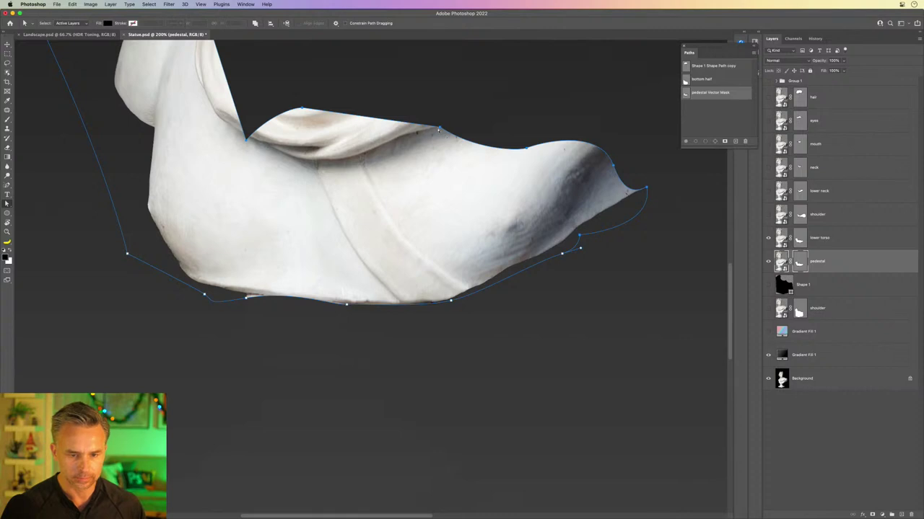
drag(438, 130, 441, 443)
key(space)
drag(436, 442, 458, 329)
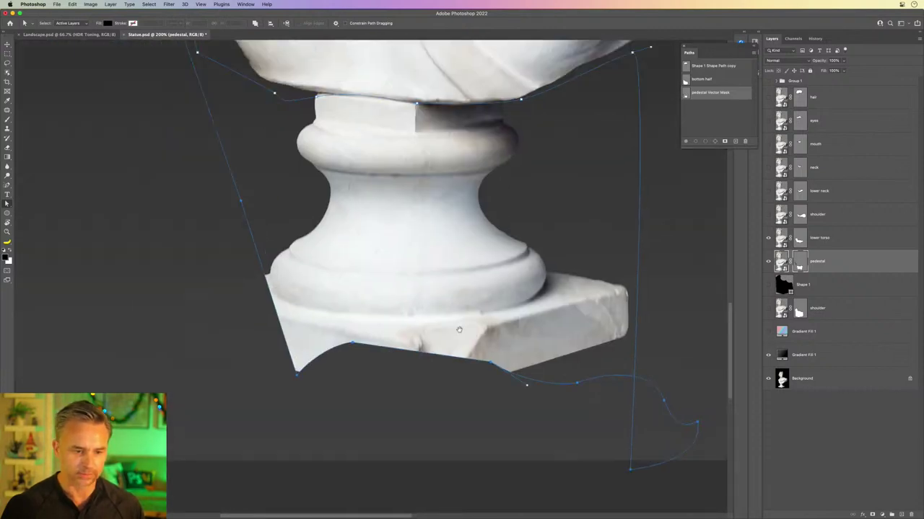
- Move the mask's outlying upper-left anchor point down beside the pedestal
scroll(459, 330, up, 8)
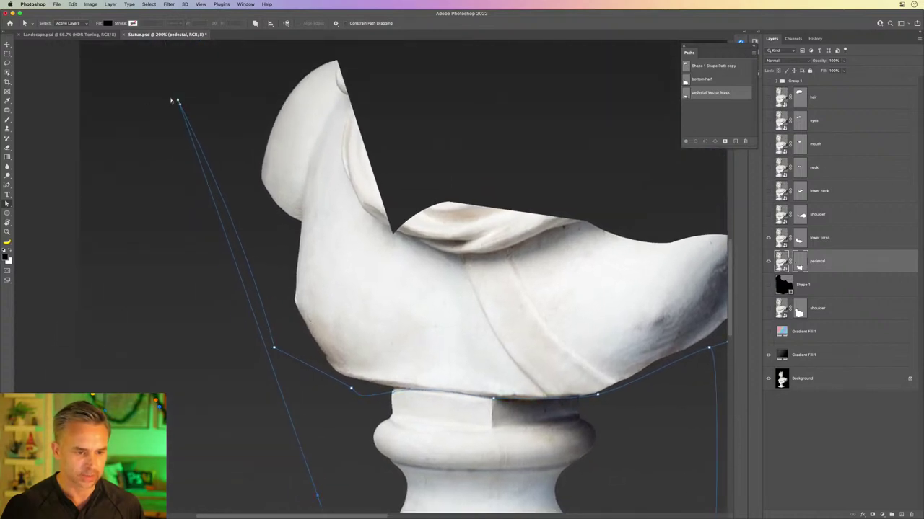
drag(178, 101, 187, 432)
key(space)
drag(201, 366, 179, 241)
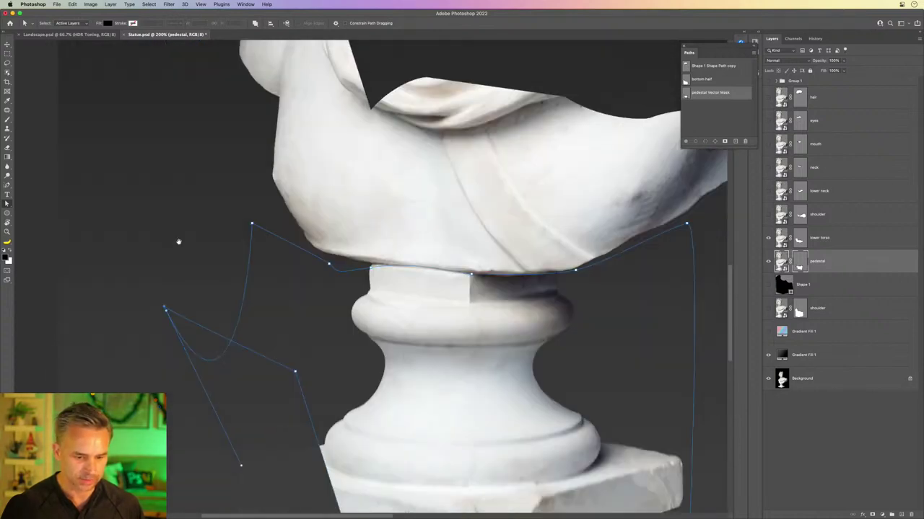
scroll(178, 242, down, 5)
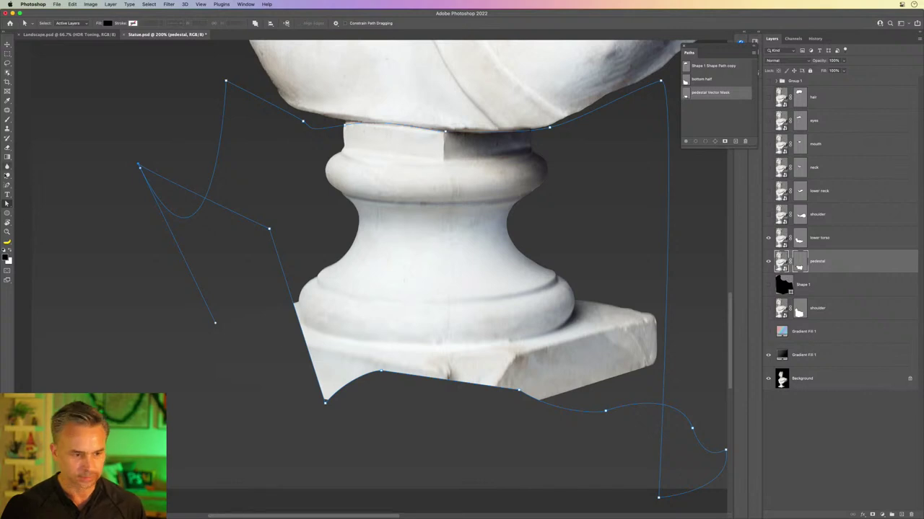
- Delete the outlying anchor point left of the pedestal and three anchor points along the mask's lower edge
click(7, 184)
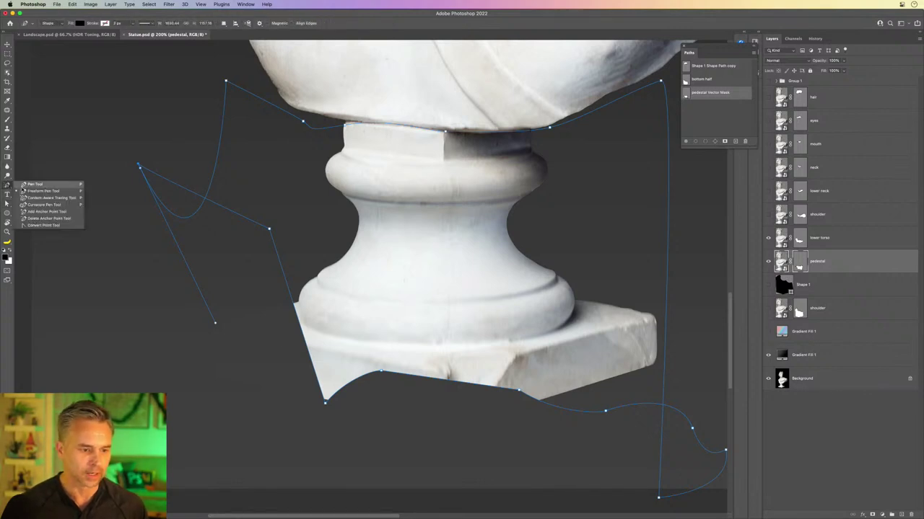
click(38, 217)
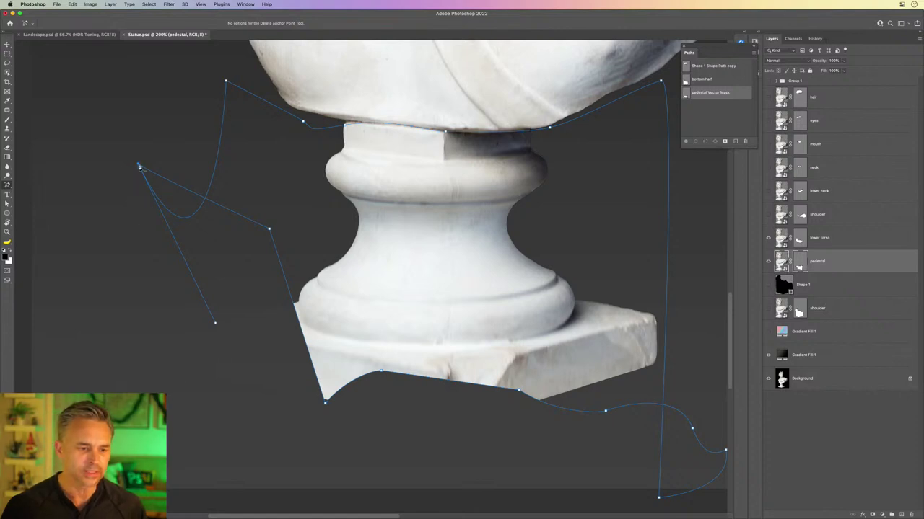
click(139, 167)
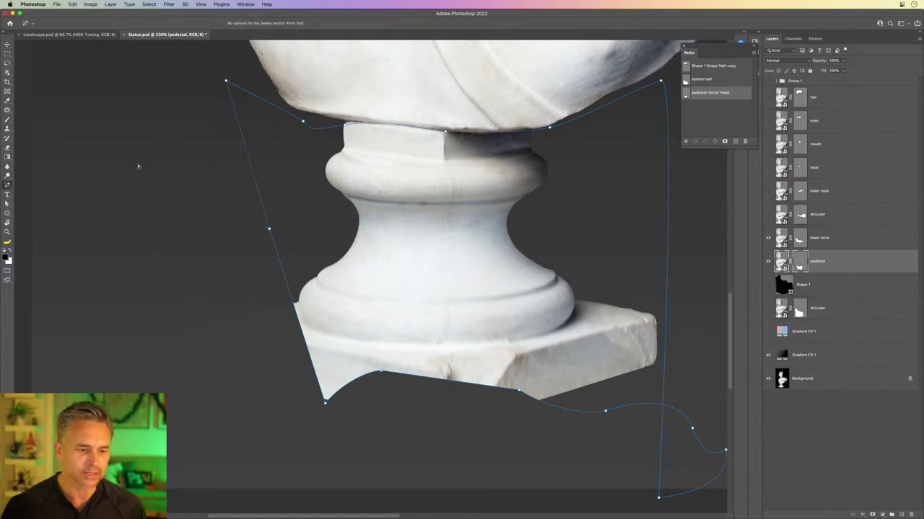
click(380, 372)
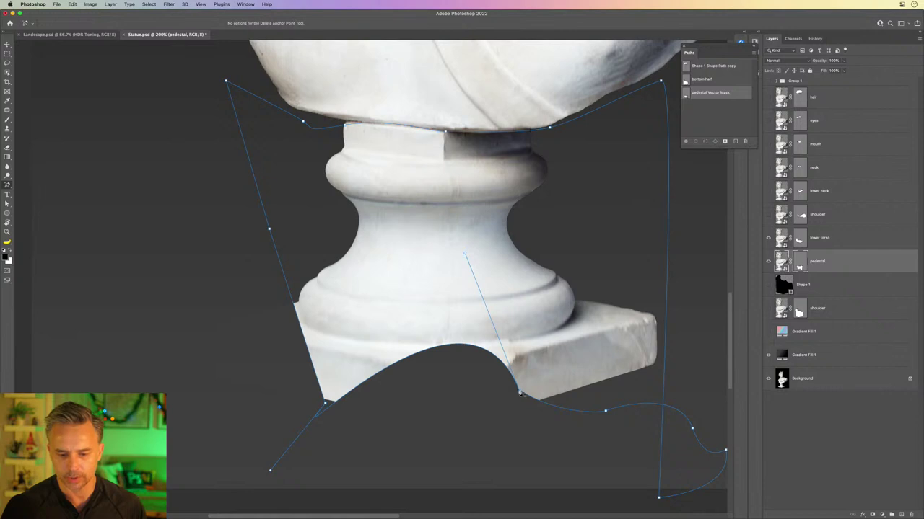
click(519, 392)
click(606, 411)
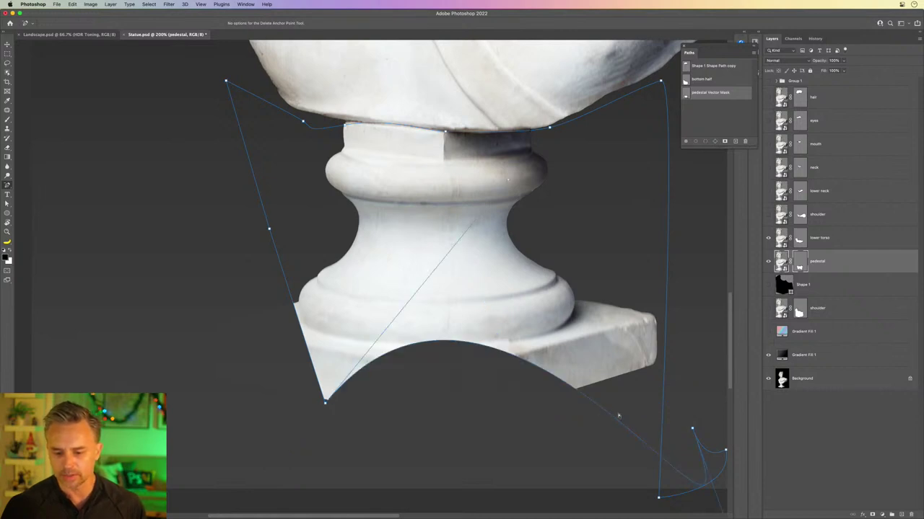
- Try deleting the next mask anchor point beyond the base's lower-right corner
scroll(388, 329, down, 3)
scroll(389, 329, right, 4)
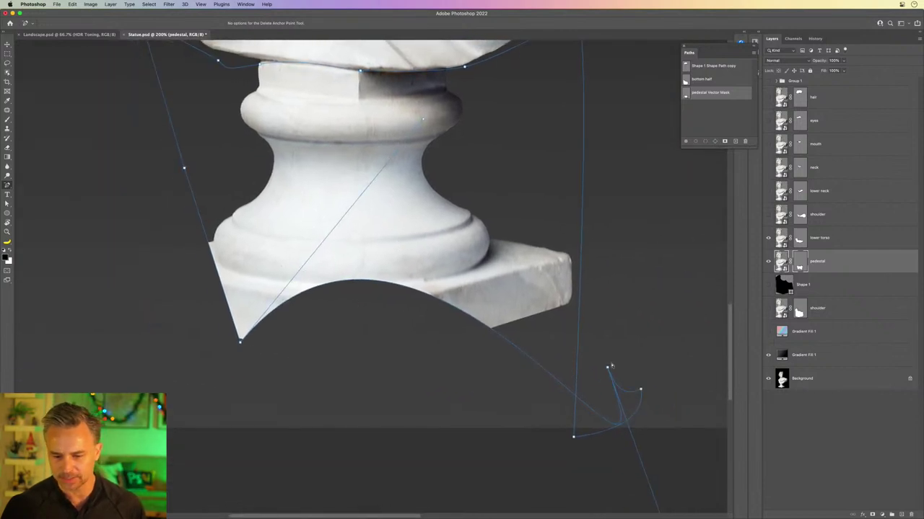
click(607, 368)
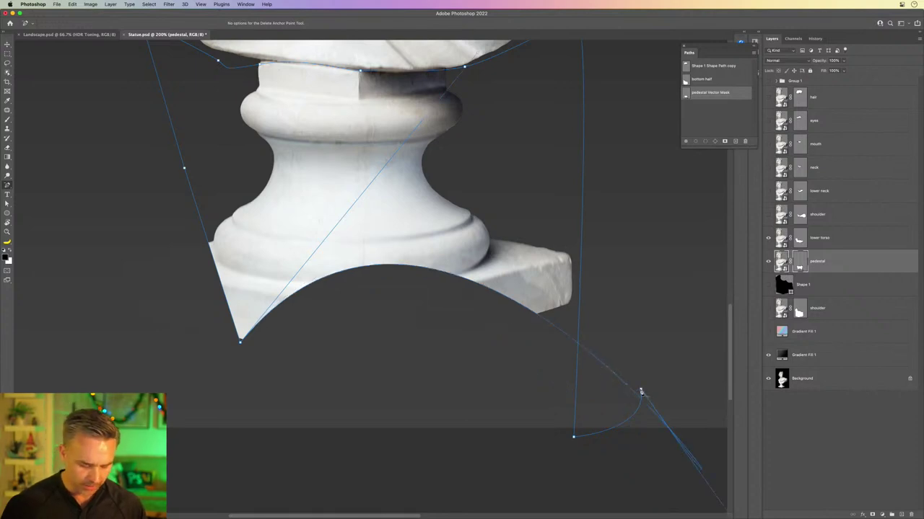
scroll(602, 346, up, 4)
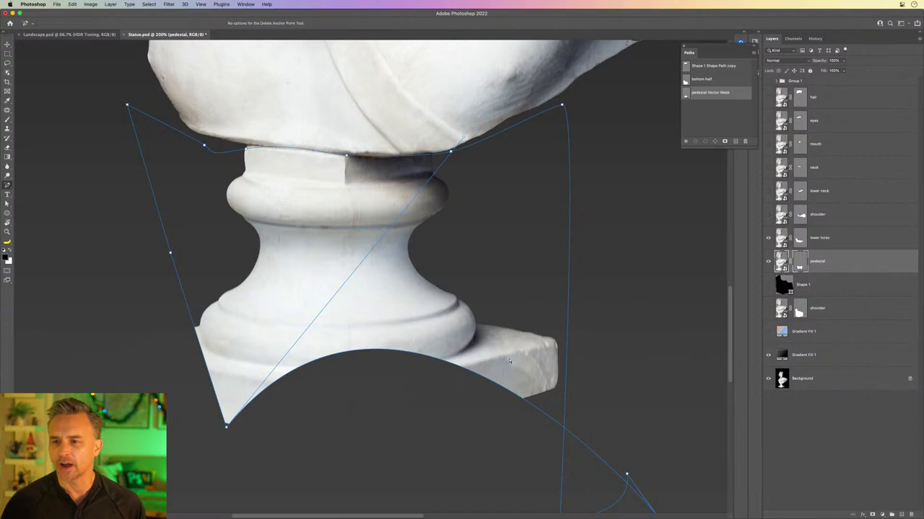
drag(509, 361, 448, 228)
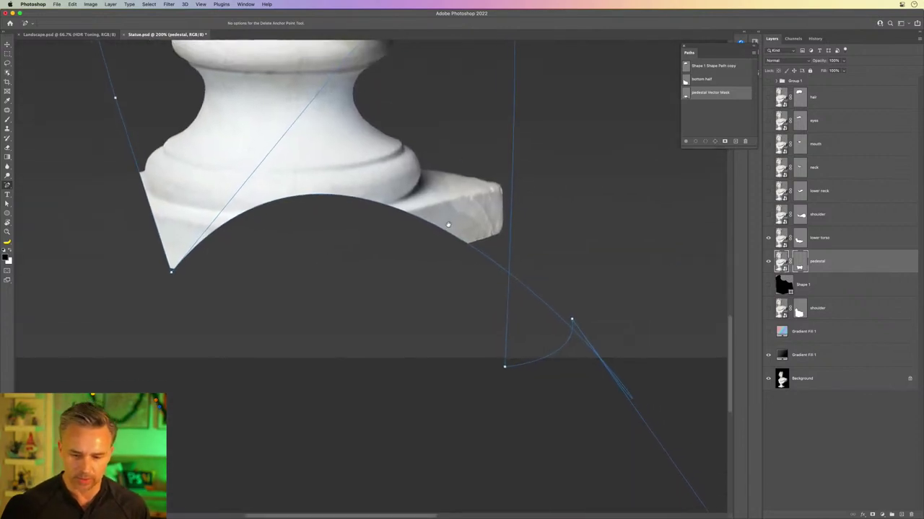
key(c)
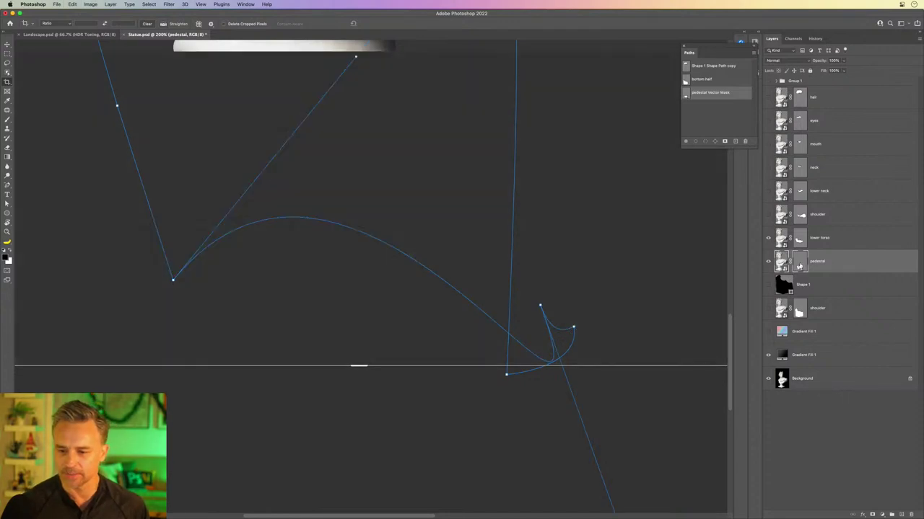
- Reactivate the pedestal vector mask and convert its lower-left and lower-right anchor points to corners, straightening the edge beneath the base
click(799, 266)
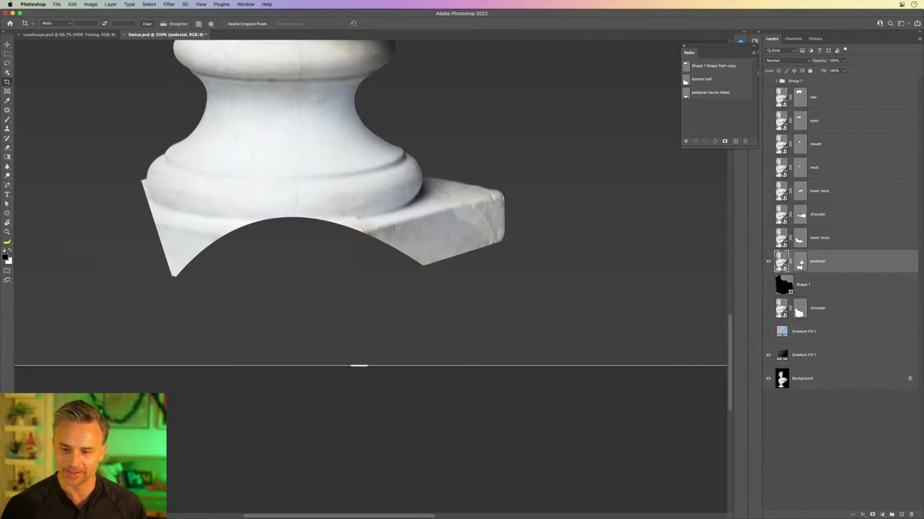
click(799, 266)
click(7, 185)
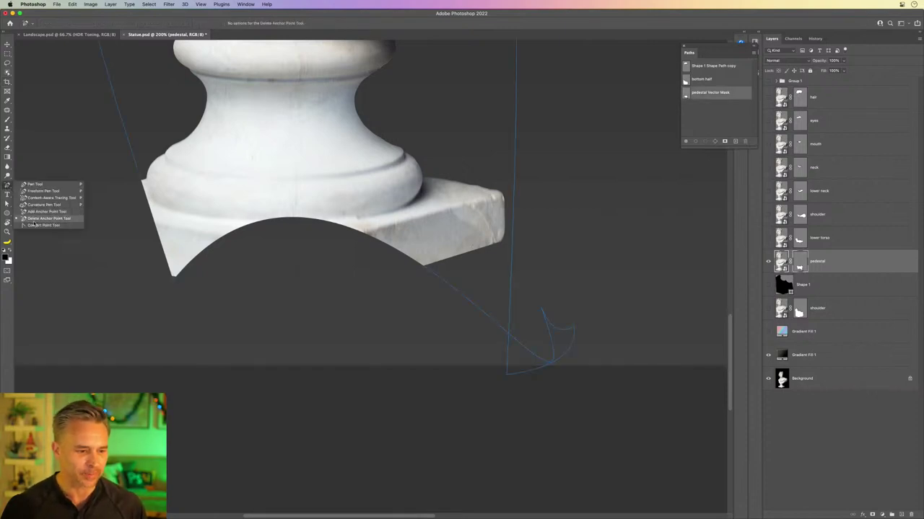
click(40, 225)
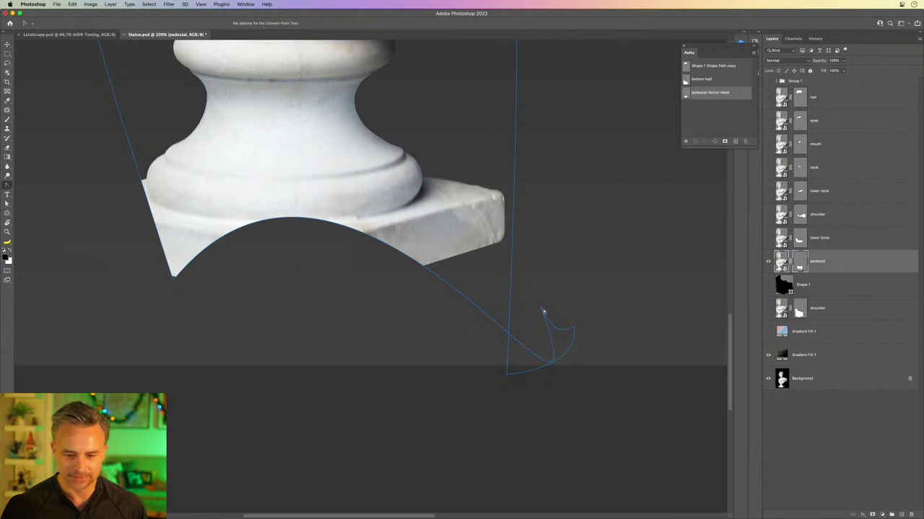
drag(540, 306, 355, 56)
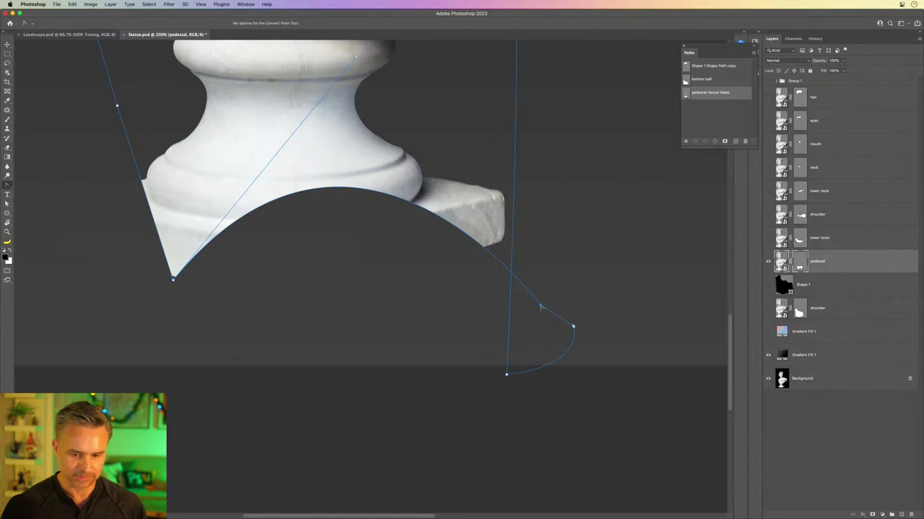
drag(406, 172, 449, 237)
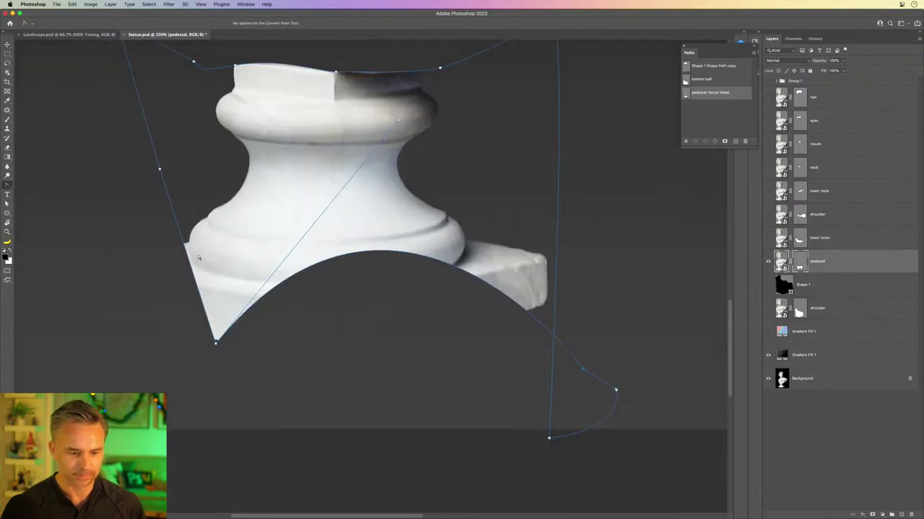
click(215, 343)
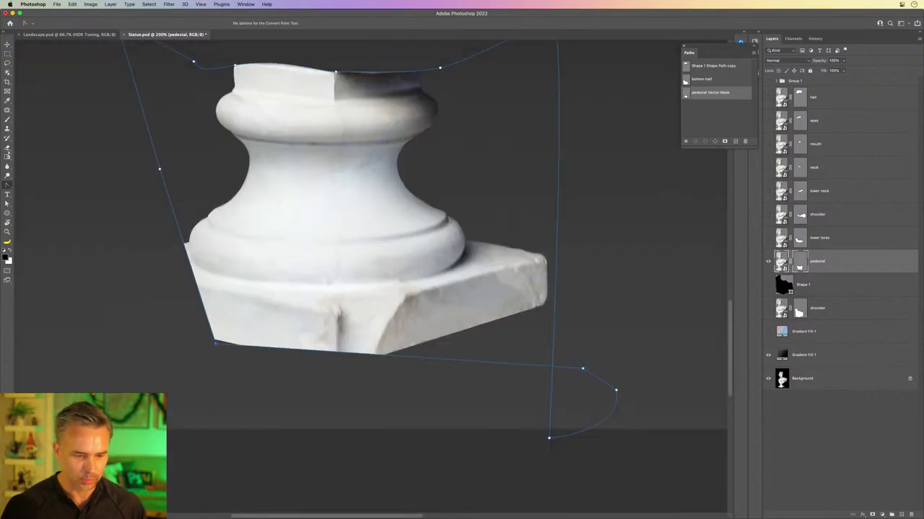
- Move the mask's lower anchor points outward around the base with Direct Selection to reveal the whole pedestal
click(7, 184)
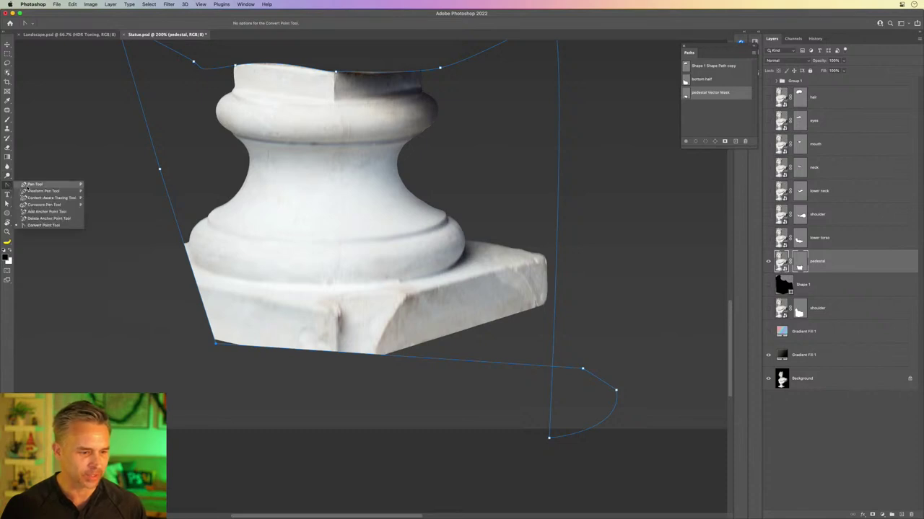
click(28, 186)
click(6, 204)
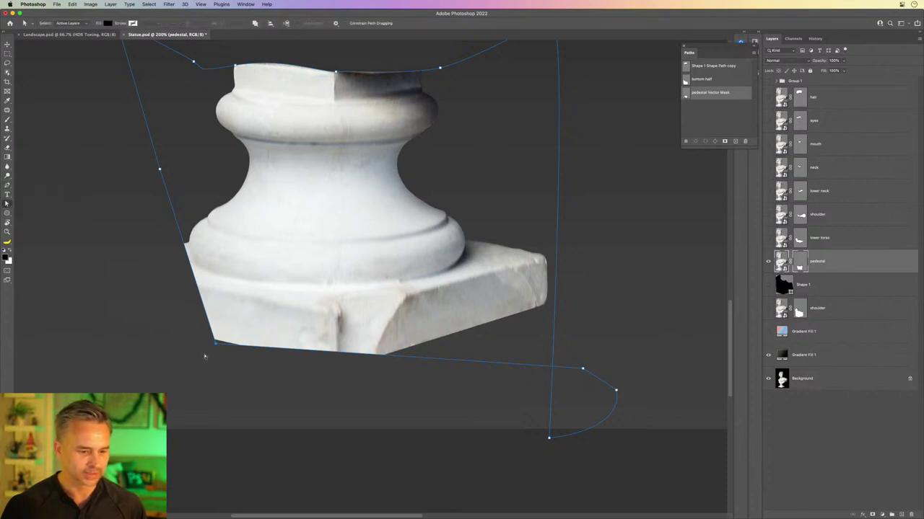
drag(215, 344, 51, 335)
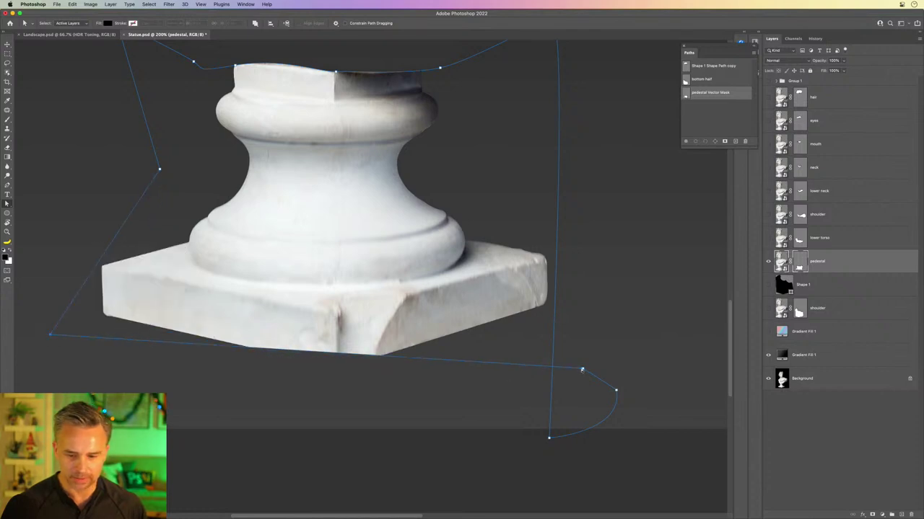
drag(582, 369, 326, 406)
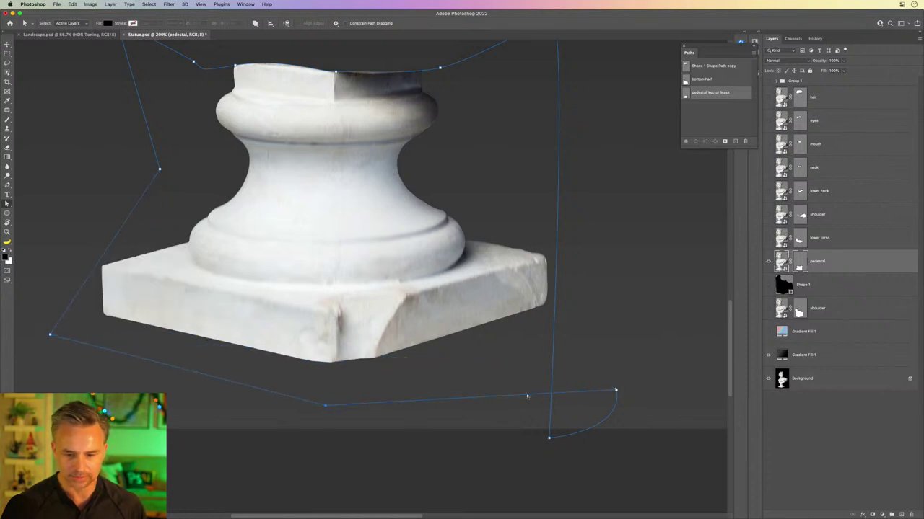
drag(554, 280, 607, 280)
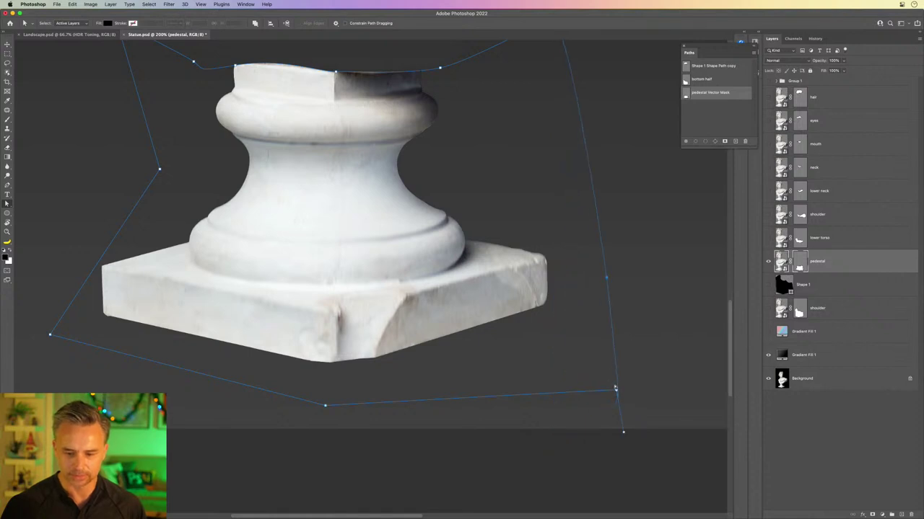
drag(615, 388, 543, 348)
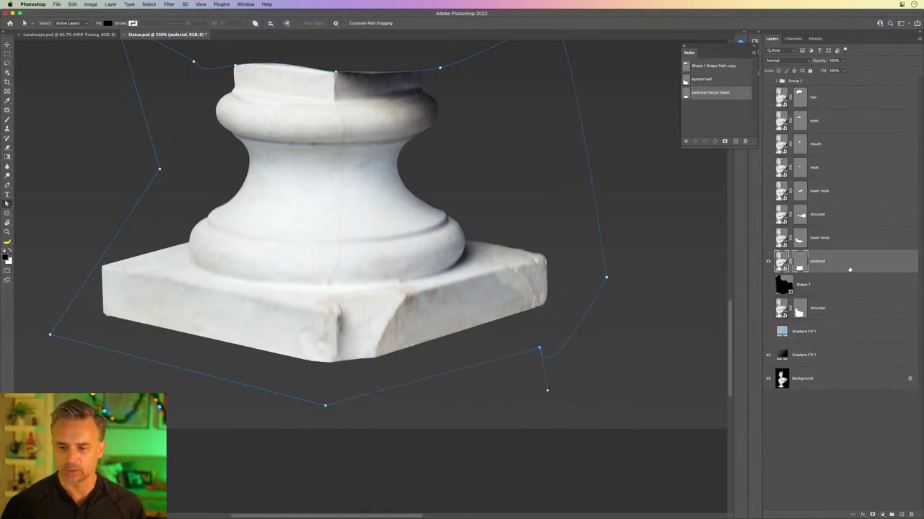
- Fit the document in view and show the layers from lower torso up to Group 1 together with the pedestal
key(super+0)
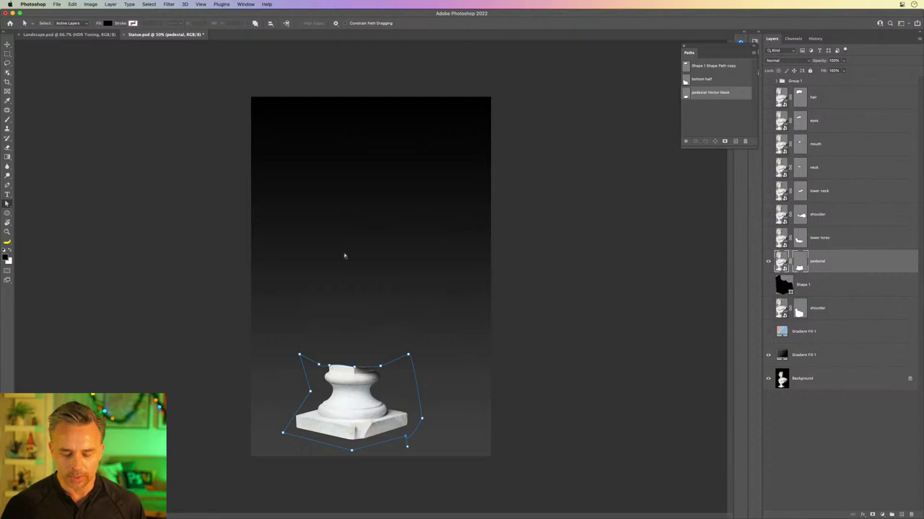
key(super+plus)
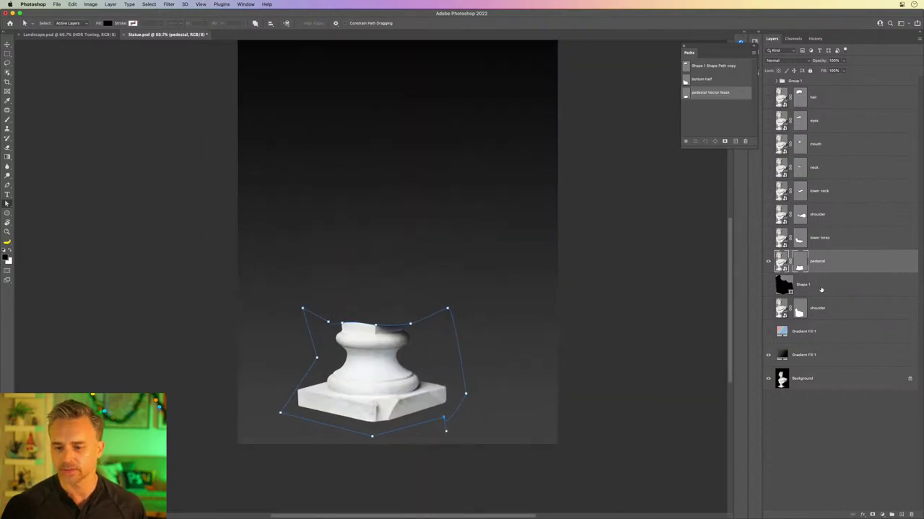
drag(768, 238, 769, 84)
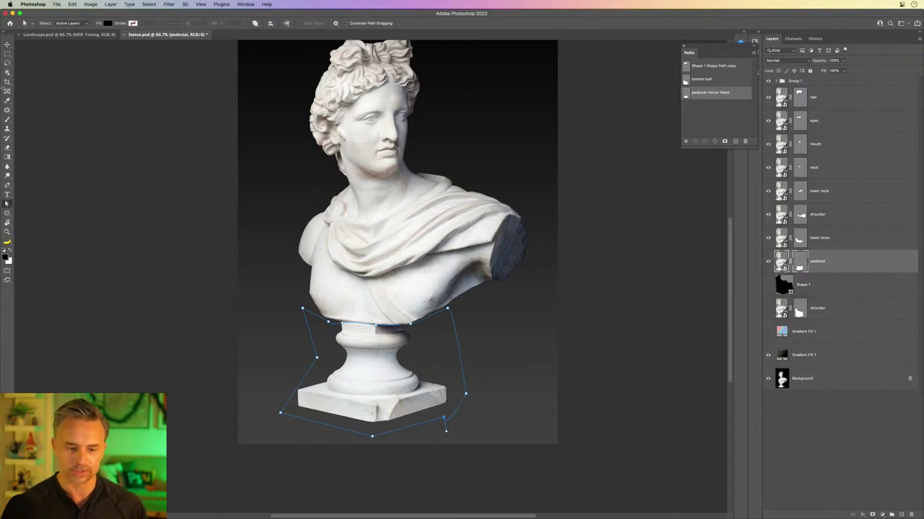
- Add a blank layer directly beneath the pedestal layer and save the document
key(v)
click(815, 244)
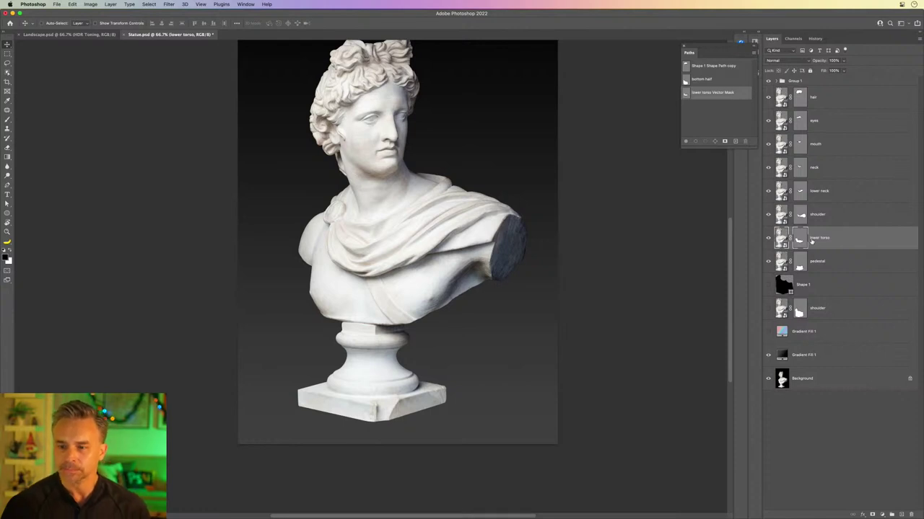
click(688, 52)
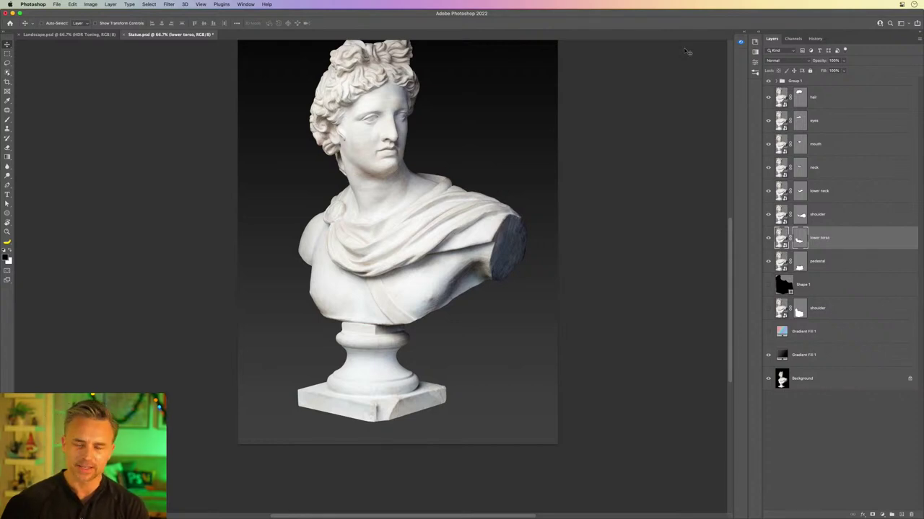
key(super+1)
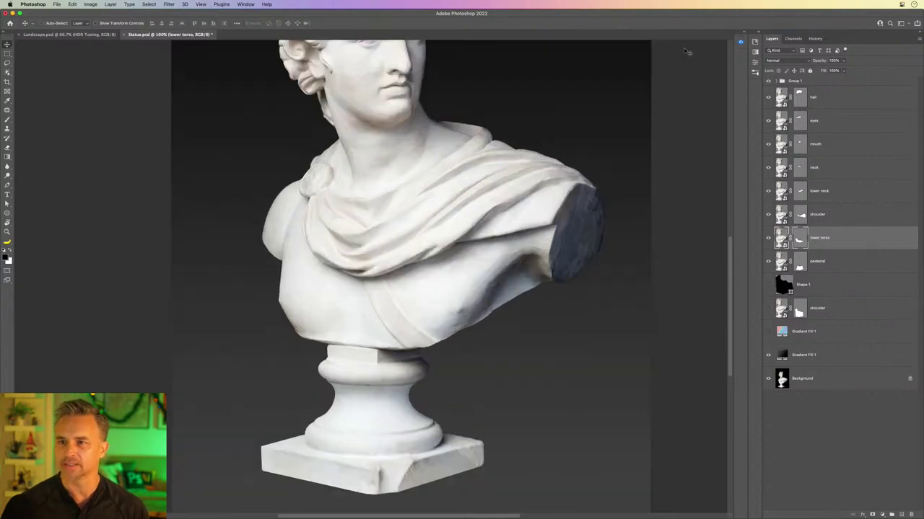
click(827, 264)
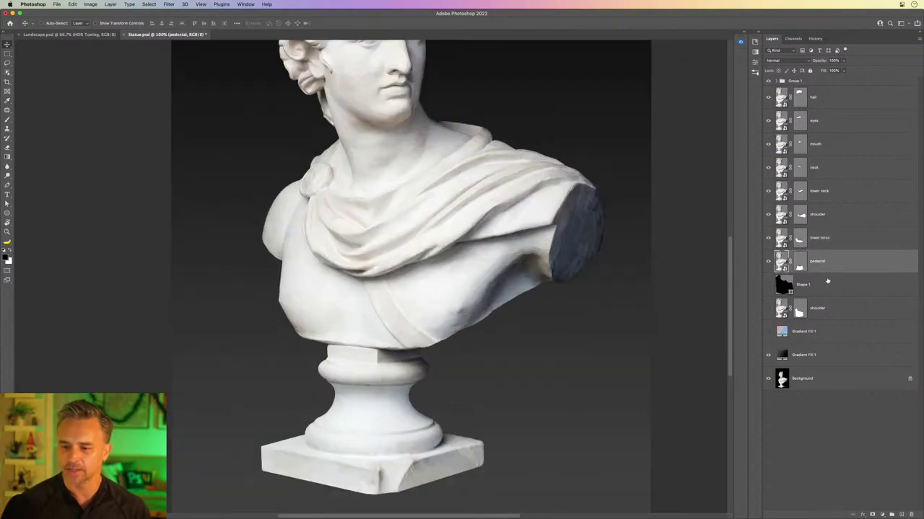
key(super+shift+alt+n)
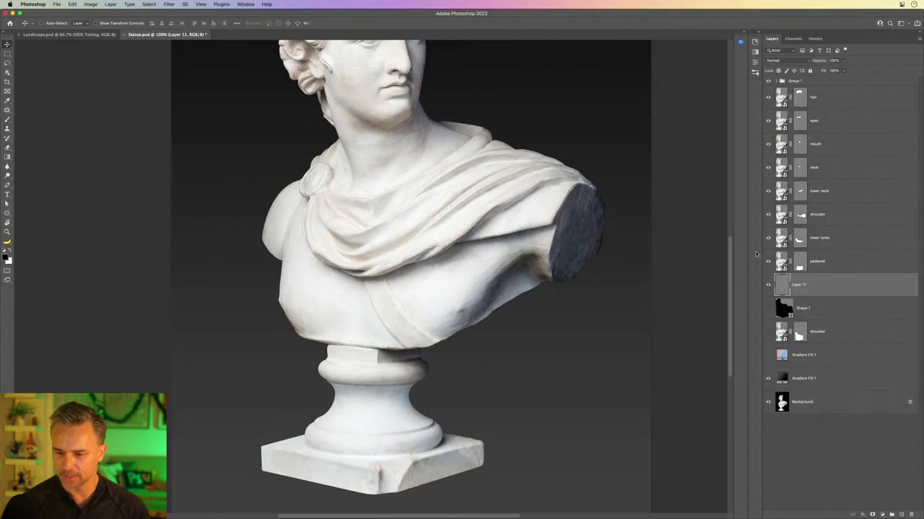
scroll(227, 161, up, 5)
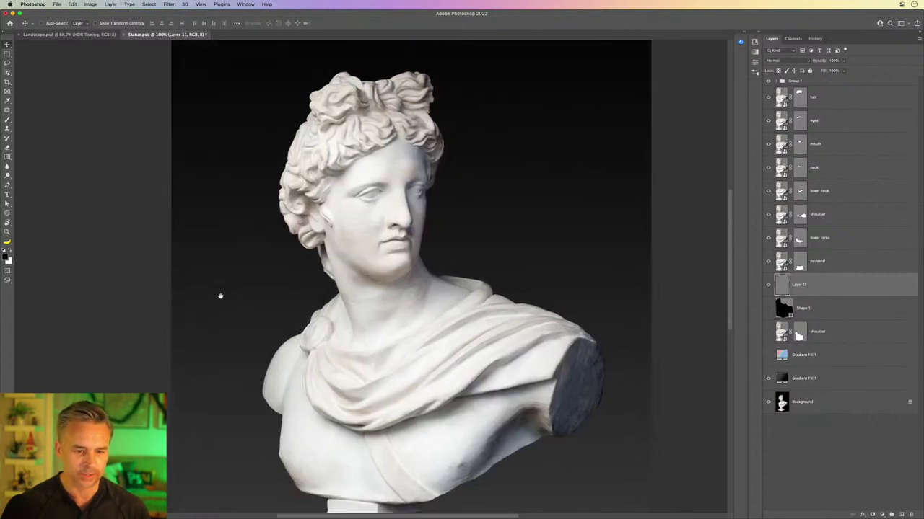
click(7, 157)
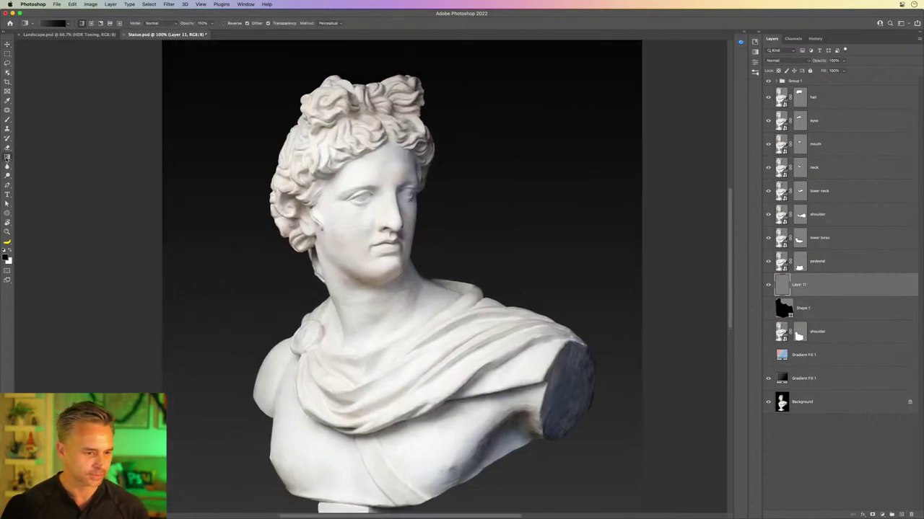
click(7, 157)
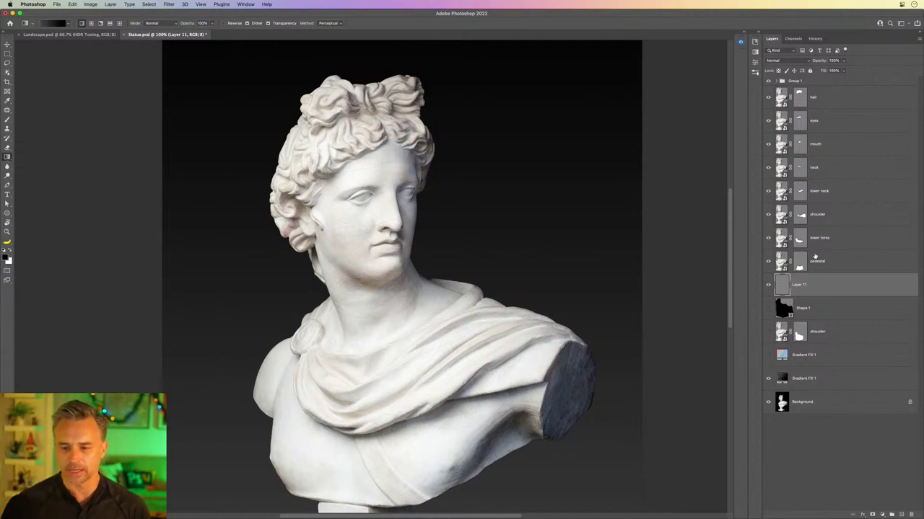
key(super+s)
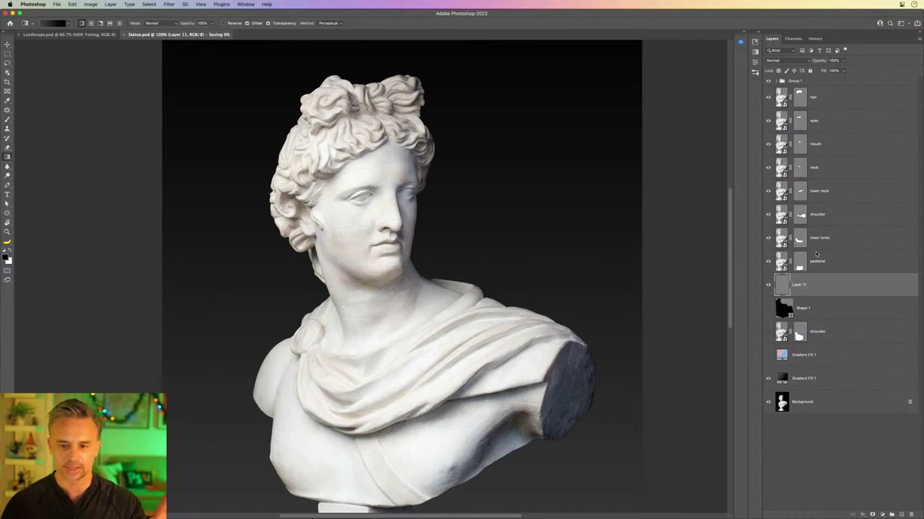
- Hide the eyes layer and choose the Brush with magenta ff00de as the foreground color
click(768, 120)
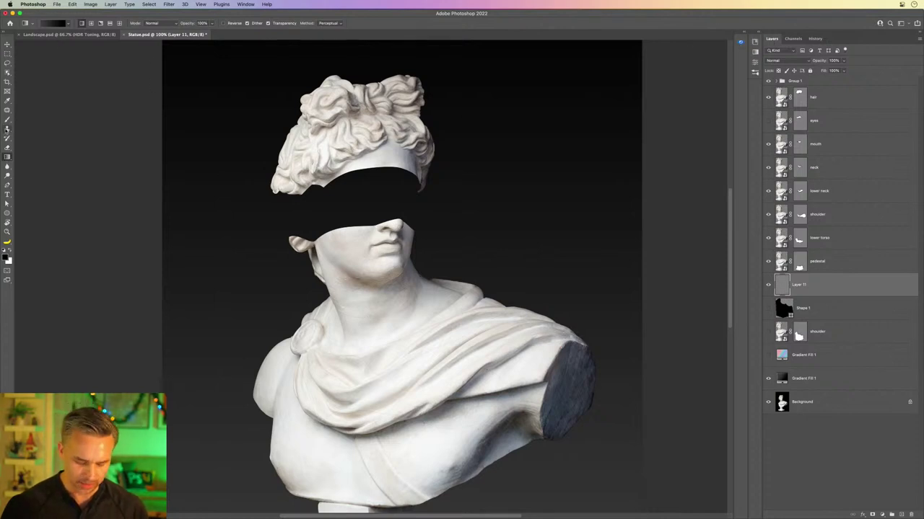
click(7, 120)
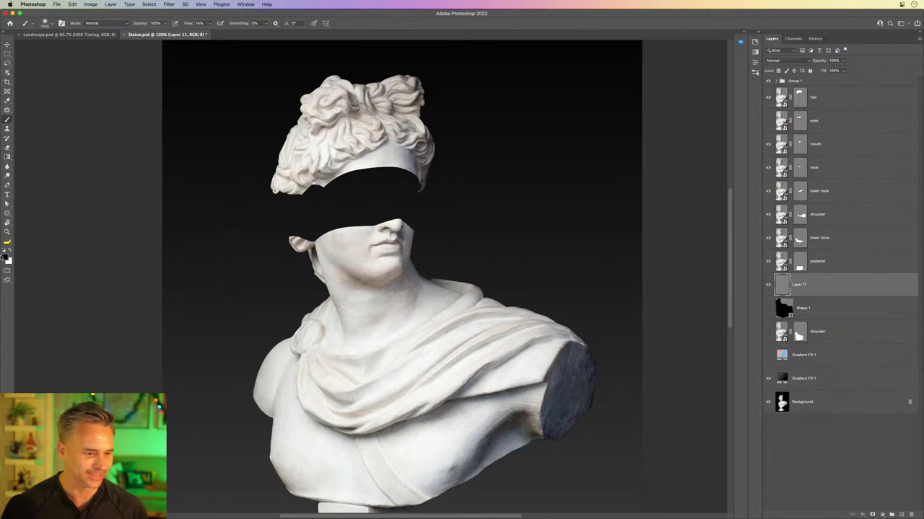
click(5, 258)
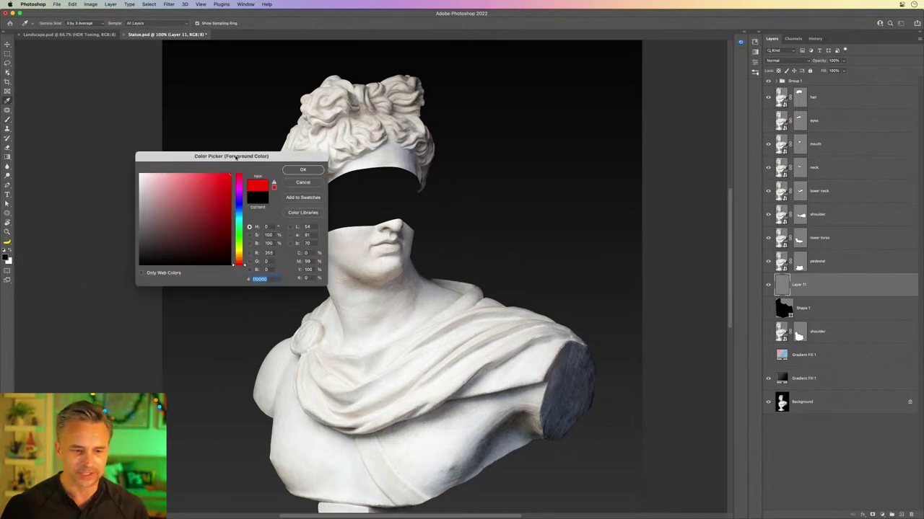
drag(241, 154, 560, 182)
click(570, 216)
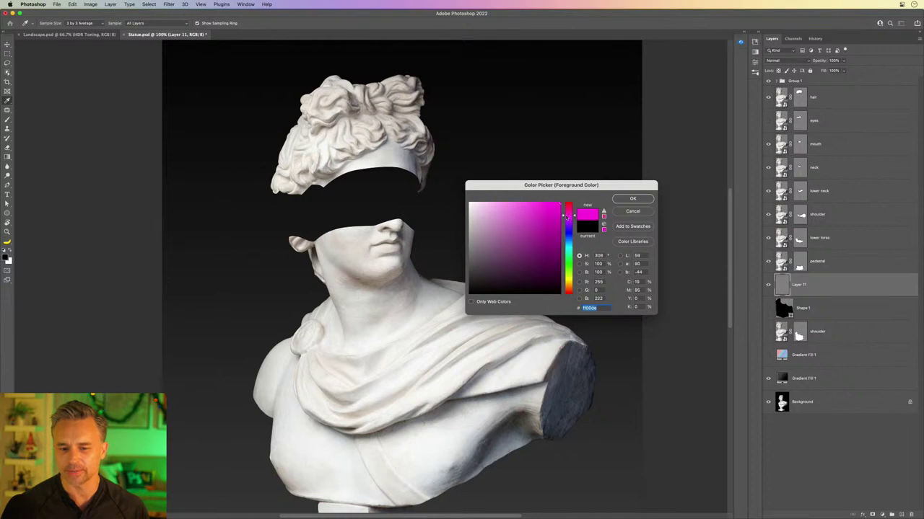
click(623, 199)
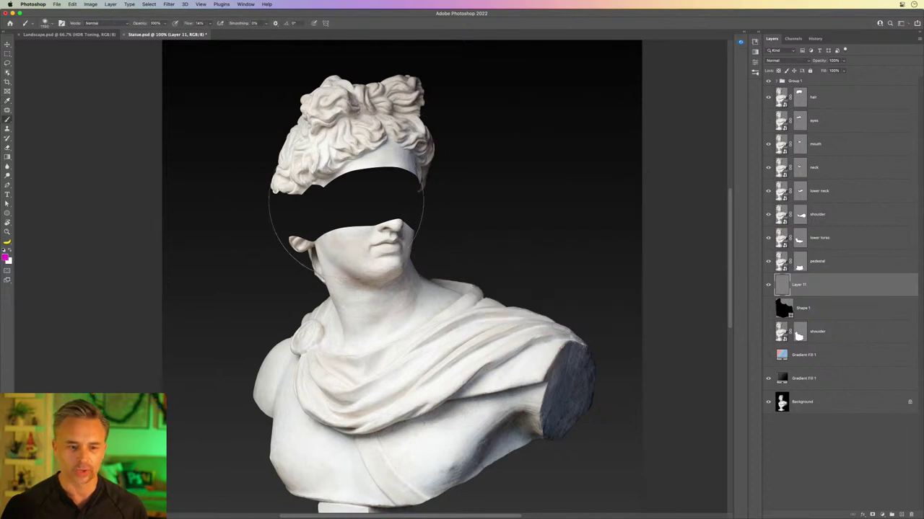
- Paint a soft magenta glow on the blank layer behind the open eye gap with a brush size of 800
key(])
key([)
key([)
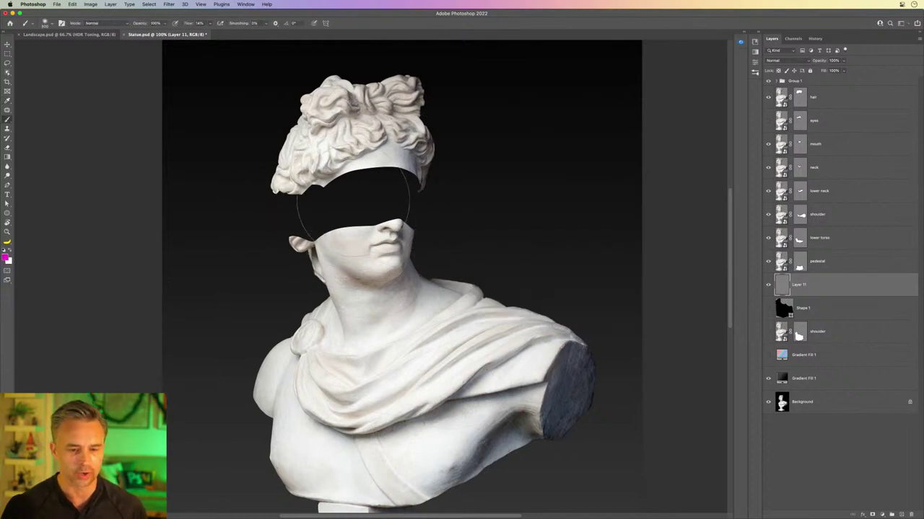
drag(354, 196, 310, 206)
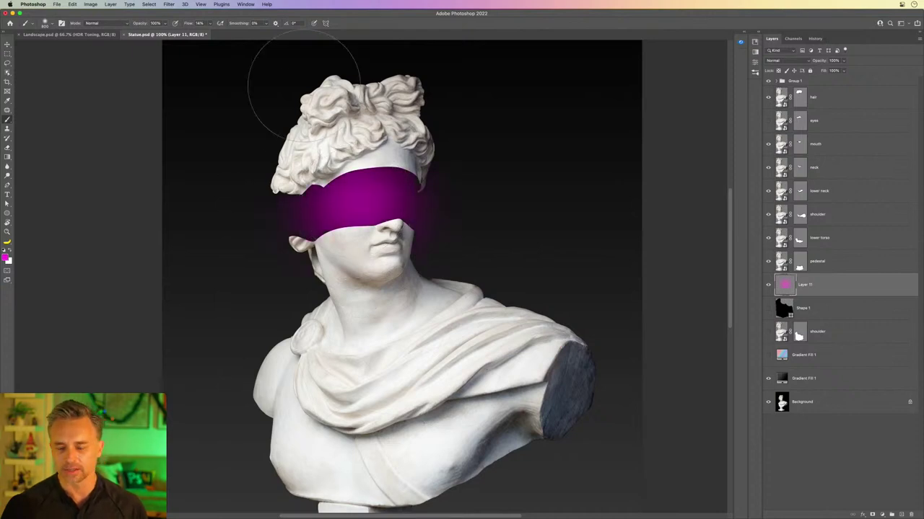
- Preview the pastel gradient fill behind the statue, switch it off again, and hide the magenta glow layer
click(768, 357)
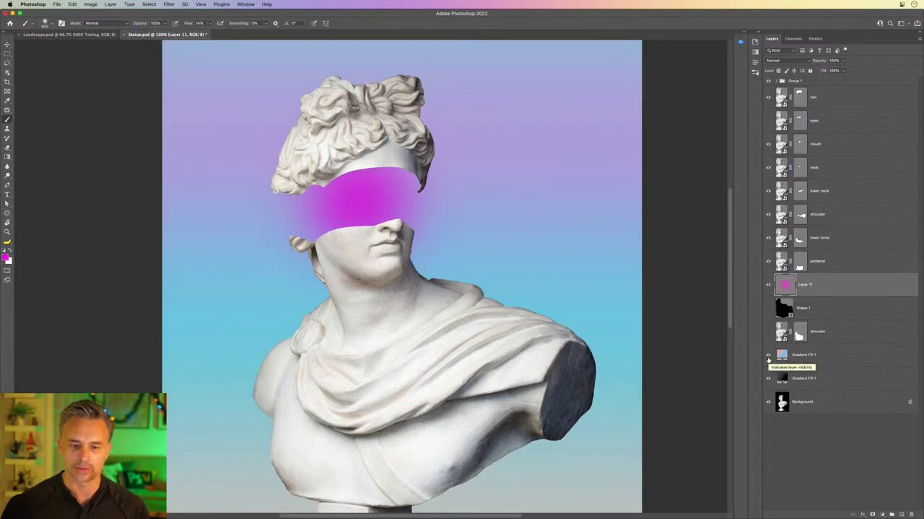
click(768, 355)
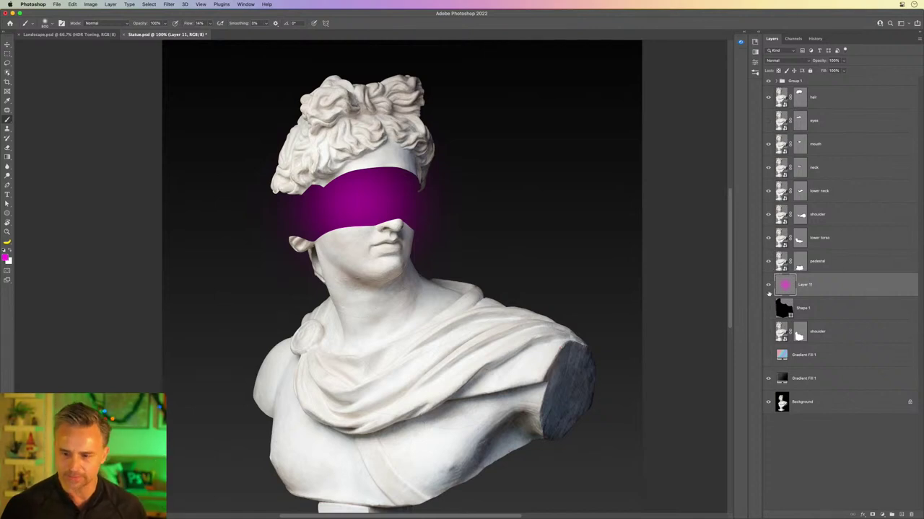
click(768, 288)
- Duplicate the pedestal layer, place the copy between the hair and eyes layers, and delete its vector mask
click(821, 121)
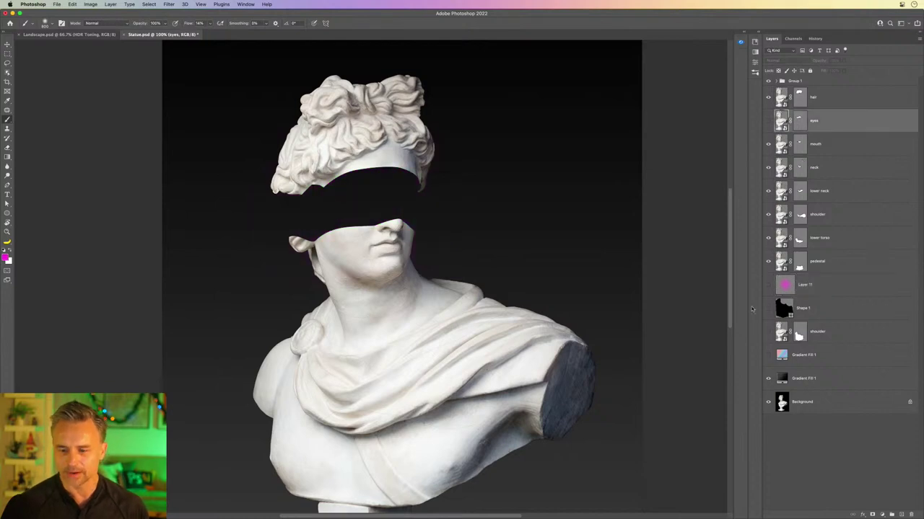
click(822, 270)
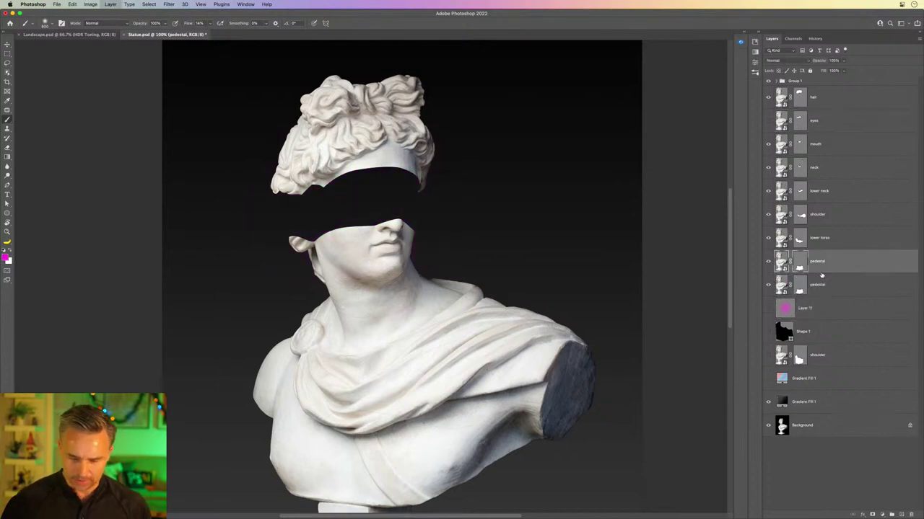
drag(826, 266, 823, 119)
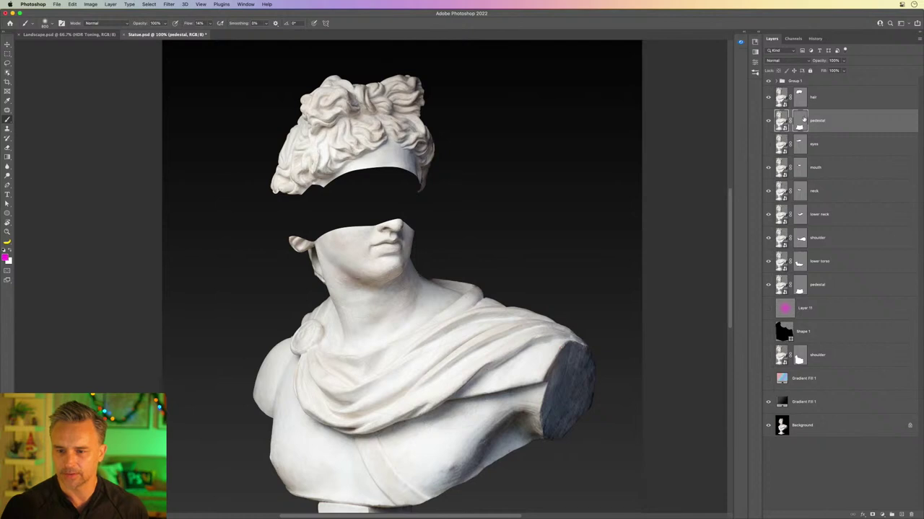
right_click(803, 120)
click(826, 135)
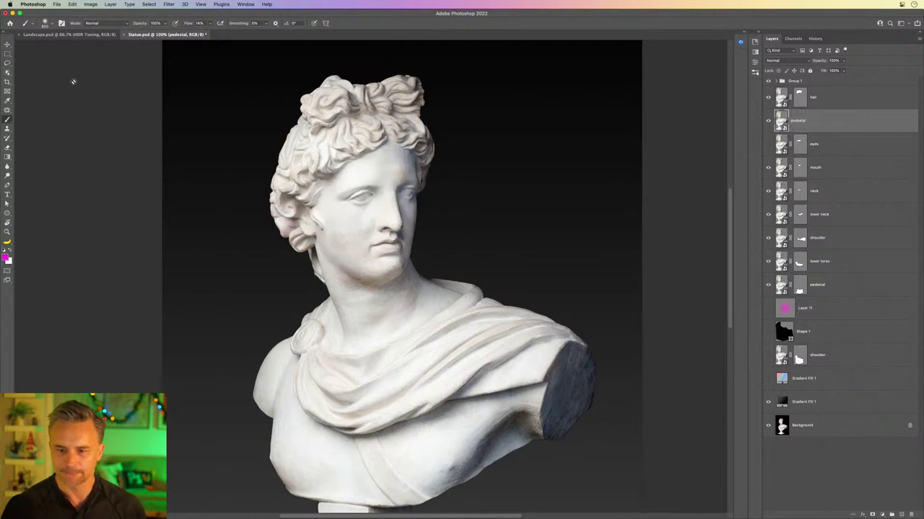
- Rasterize the unmasked copy of the full statue
key(v)
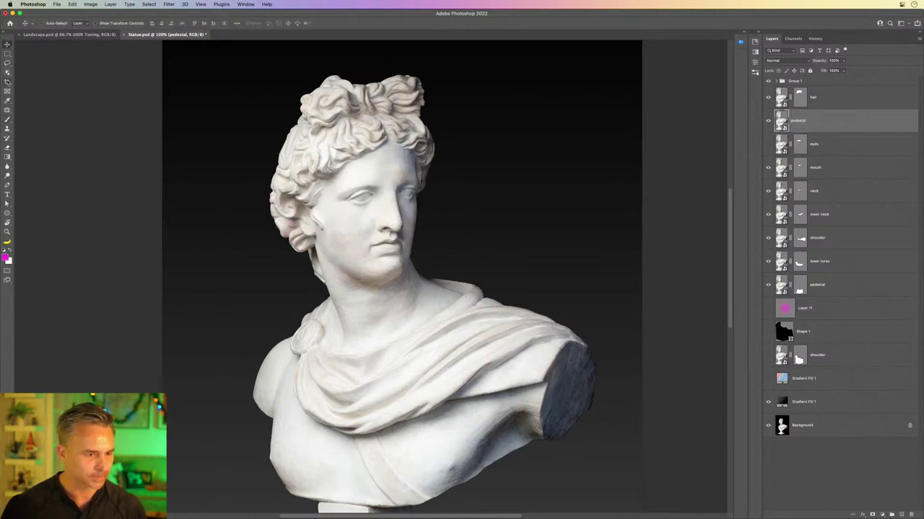
click(6, 64)
right_click(835, 137)
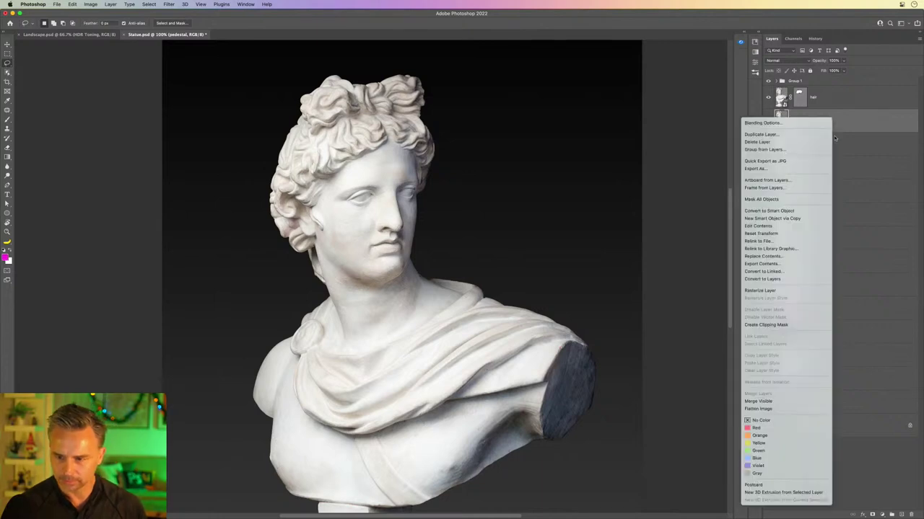
click(759, 290)
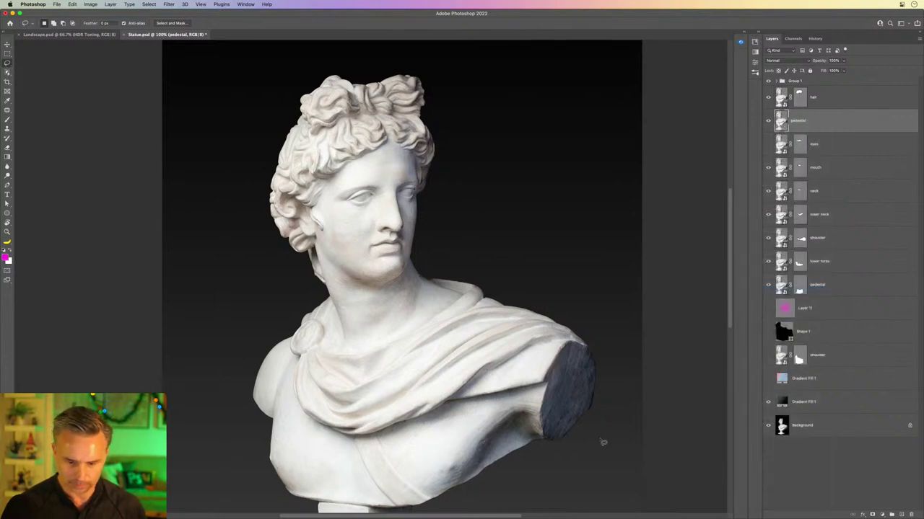
- Lasso the dark cut face of the statue's arm, copy it to a new layer, and hide the full statue copy
mouse_move(601, 440)
mouse_down()
mouse_move(580, 450)
mouse_move(544, 442)
mouse_move(547, 361)
mouse_move(573, 340)
mouse_move(604, 357)
mouse_move(600, 440)
mouse_up()
key(ctrl+j)
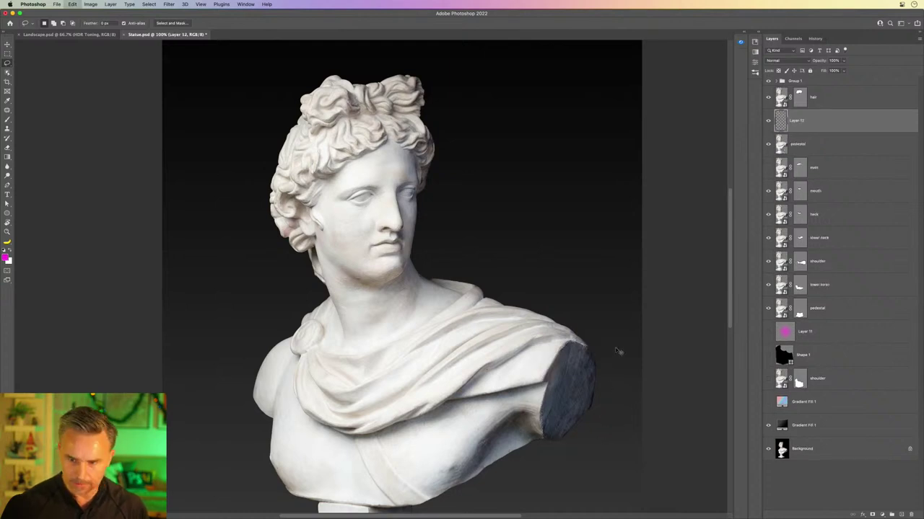
click(768, 145)
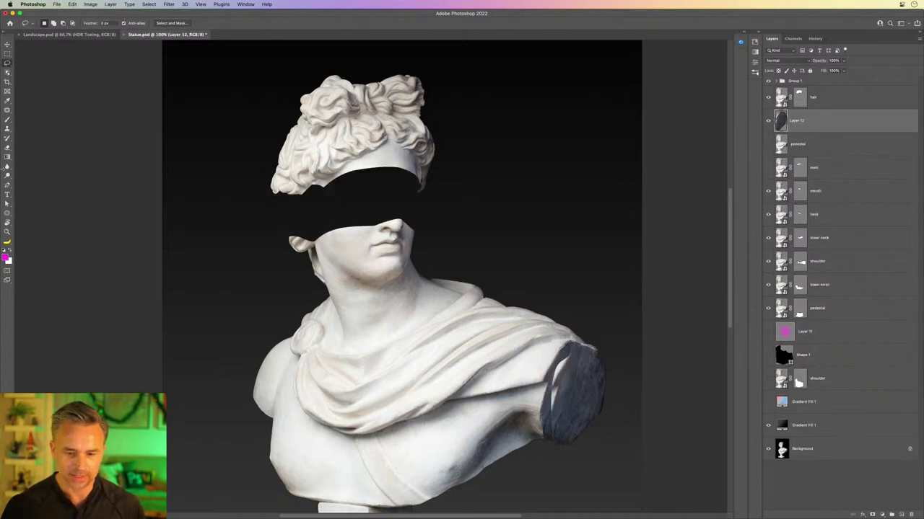
- Move the copied dark stone piece into the eye gap and rotate it about 81 degrees with Free Transform
click(7, 44)
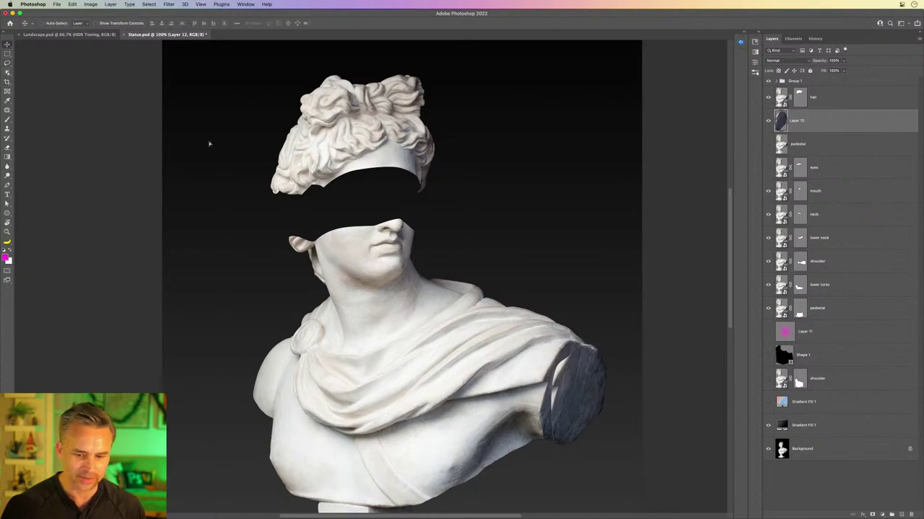
mouse_move(209, 144)
mouse_down()
mouse_move(303, 217)
mouse_move(212, 161)
mouse_up()
key(super+t)
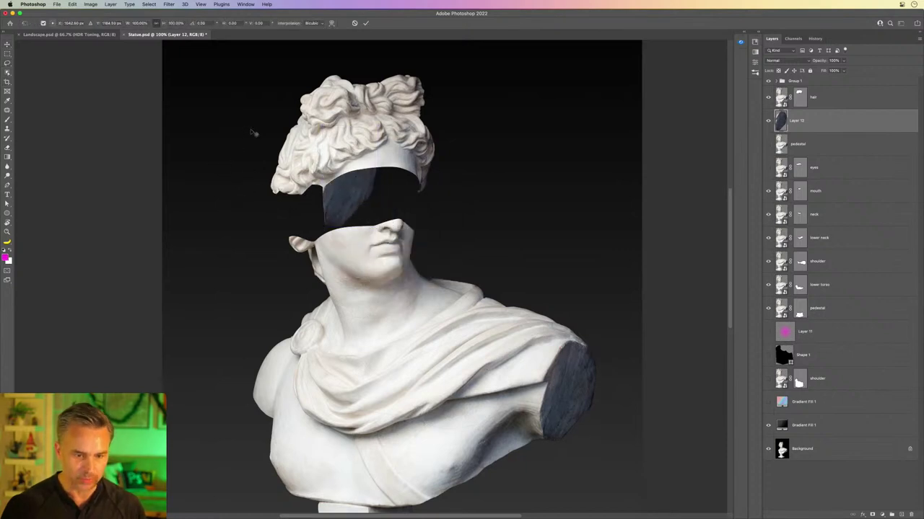
drag(300, 160, 401, 127)
- Position the rotated stone piece under the hair slice's cut edge and stretch it to about 655 px long
key(super+plus)
key(super+plus)
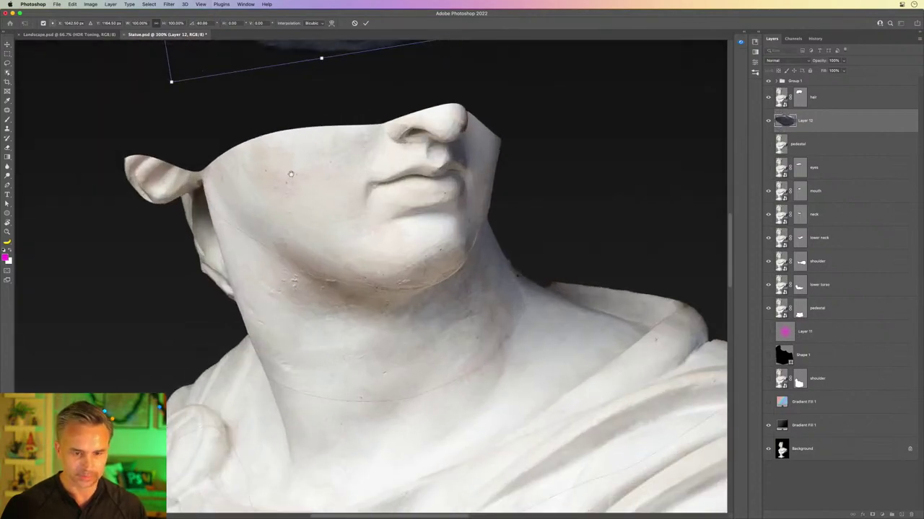
scroll(291, 174, up, 10)
drag(433, 290, 462, 307)
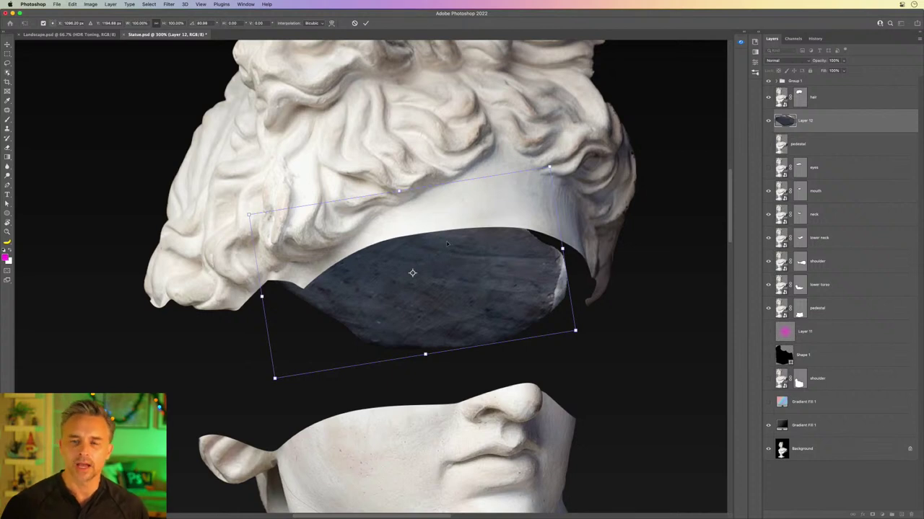
right_click(446, 243)
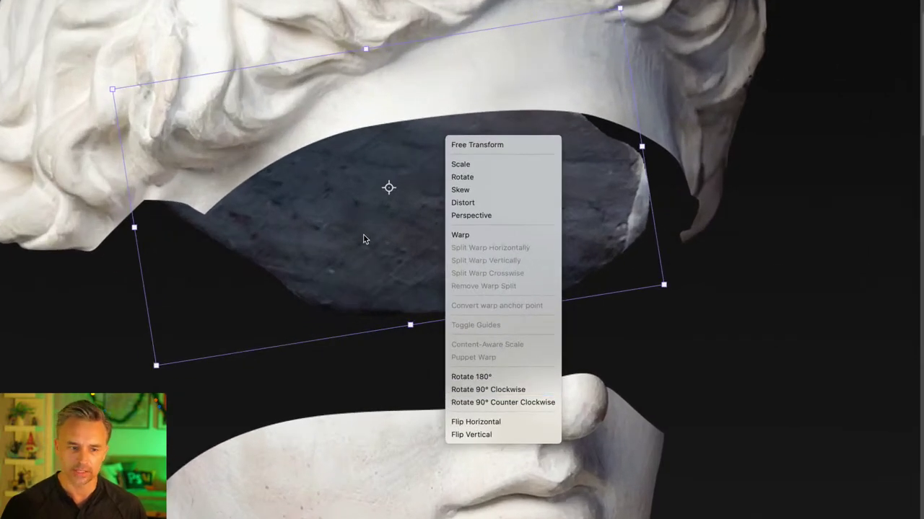
click(137, 228)
drag(137, 228, 144, 267)
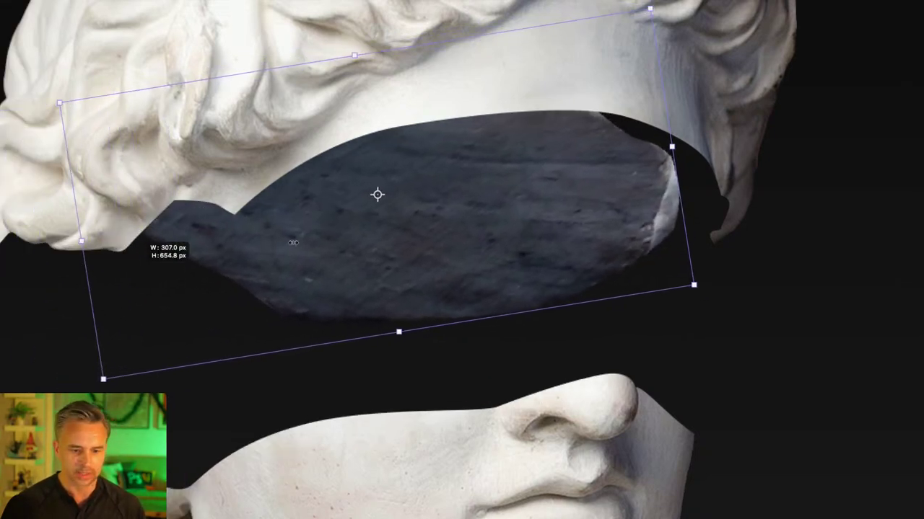
- Warp the dark stone piece so its right end stretches to the far edge of the hair slice's cut
right_click(446, 209)
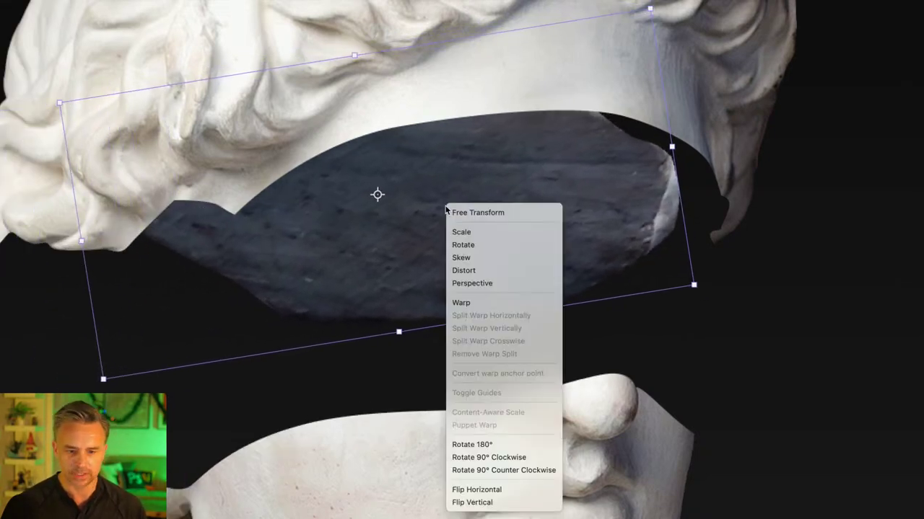
click(482, 304)
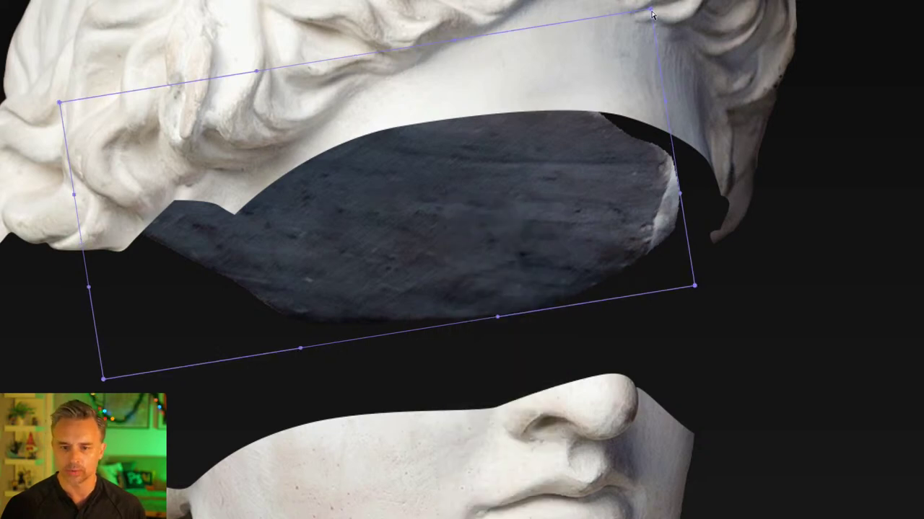
drag(651, 14, 772, 38)
drag(685, 178, 743, 189)
drag(662, 137, 682, 126)
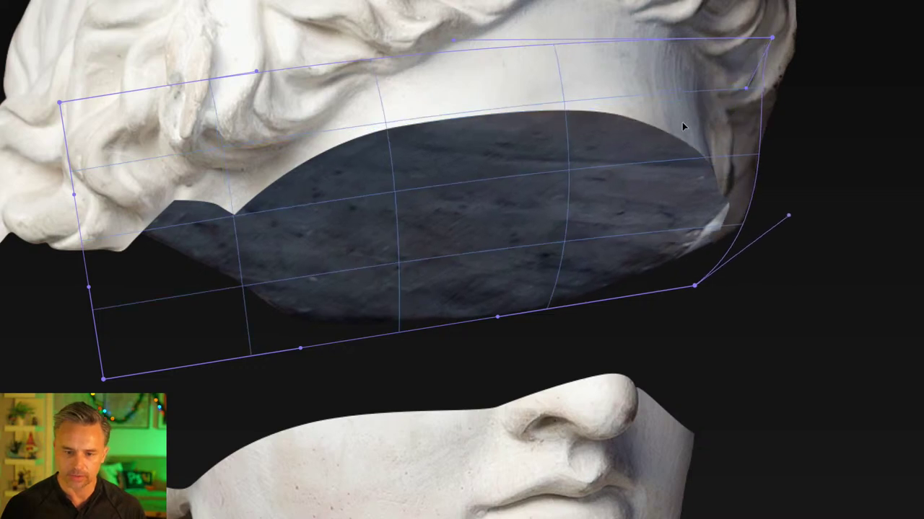
- Raise the stone piece's lower edge and bulge its left end under the hair curls, and apply the warp
drag(143, 215, 314, 250)
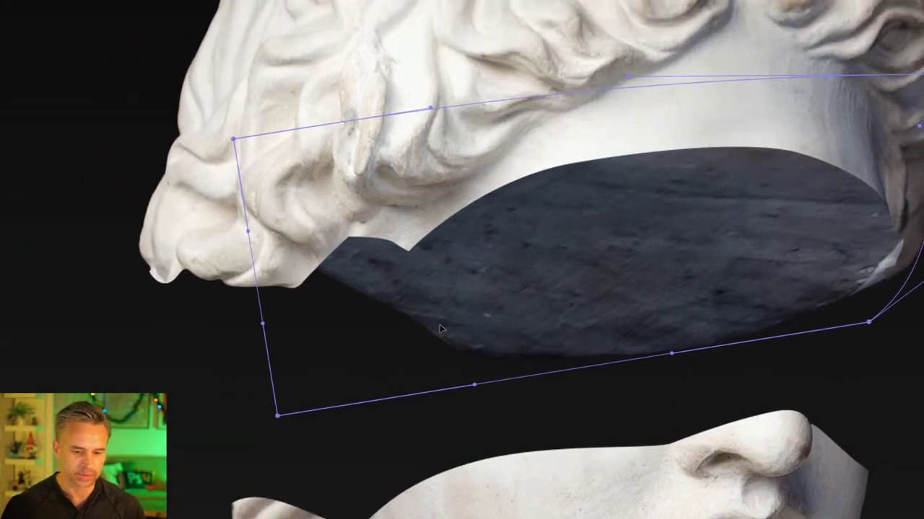
drag(474, 385, 446, 335)
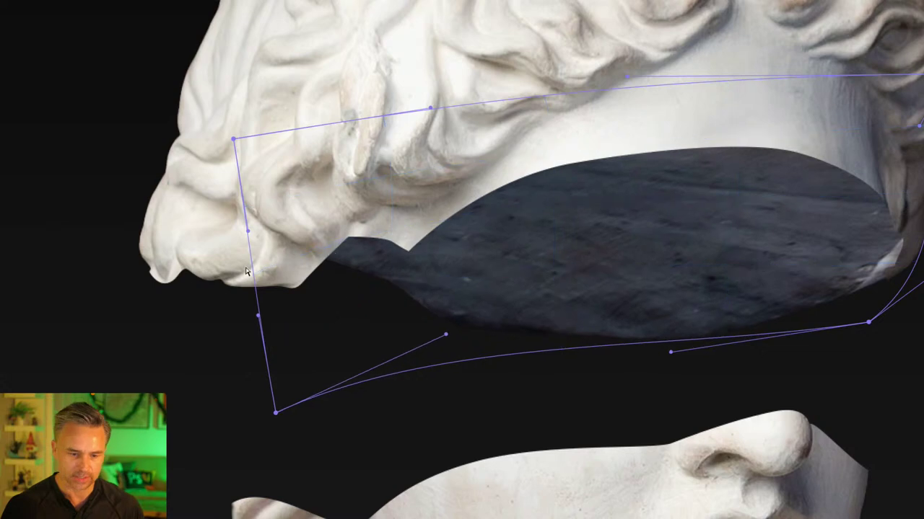
drag(256, 316, 29, 470)
drag(247, 231, 134, 239)
key(alt)
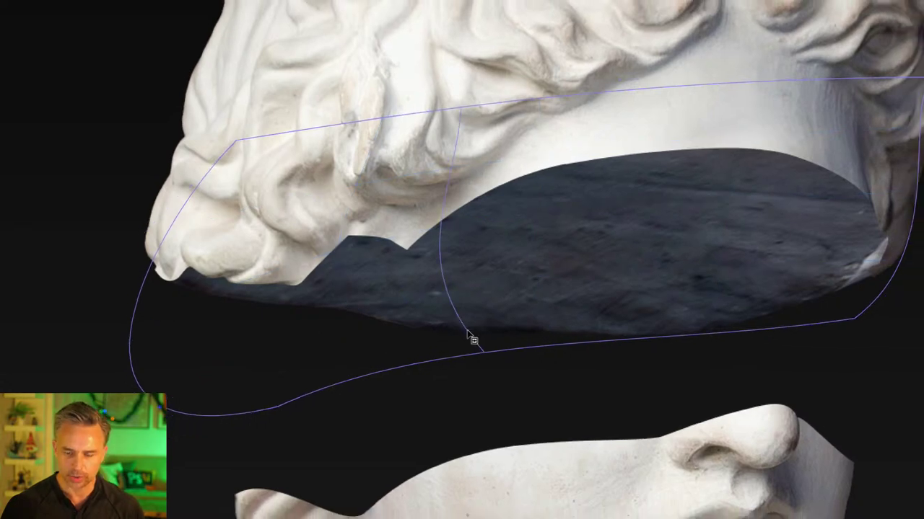
key(Return)
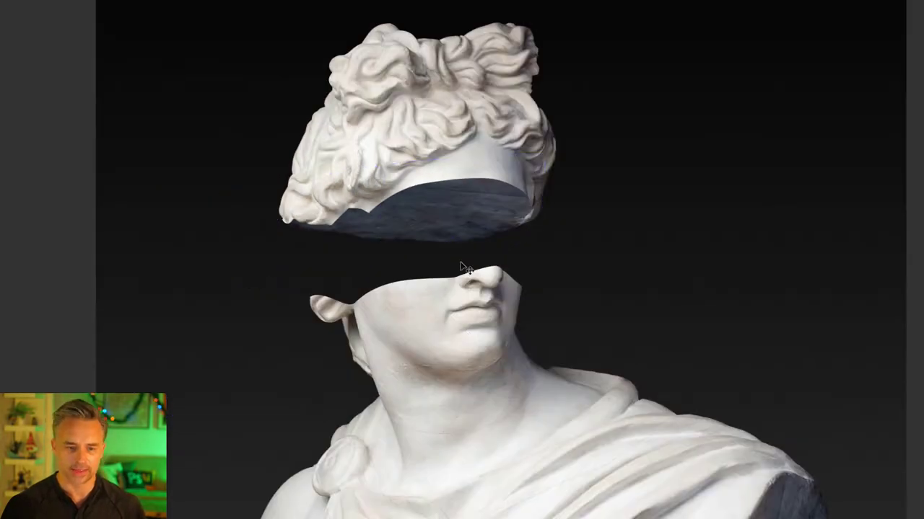
scroll(523, 216, down, 5)
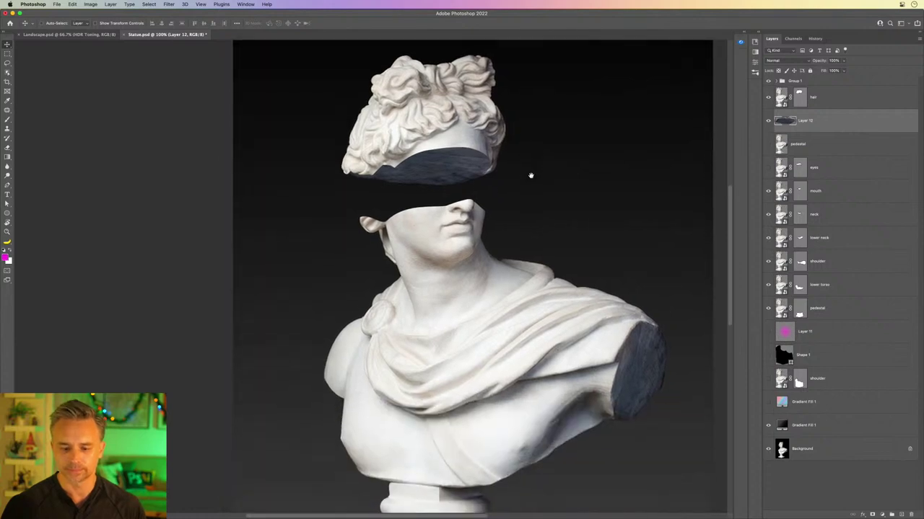
drag(530, 176, 497, 181)
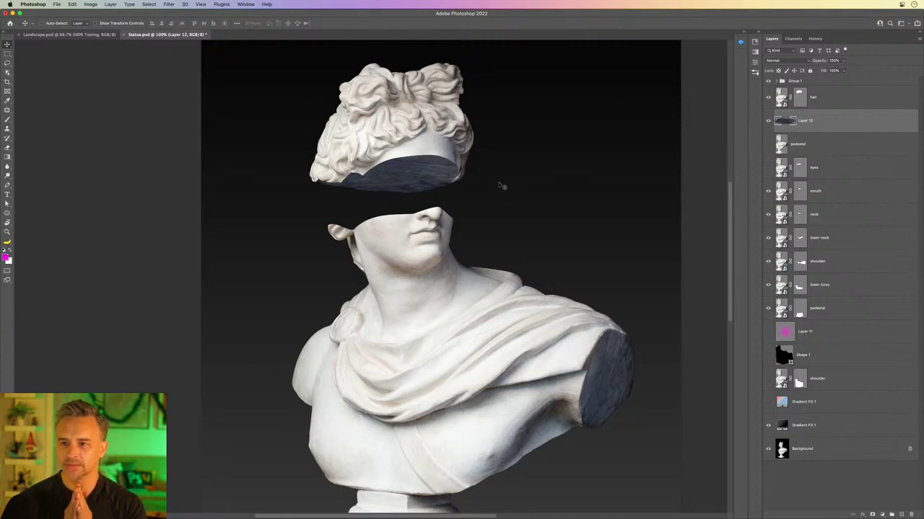
- Search the photos in the Free Stock Search 2 Pro plugin for "statue"
click(740, 41)
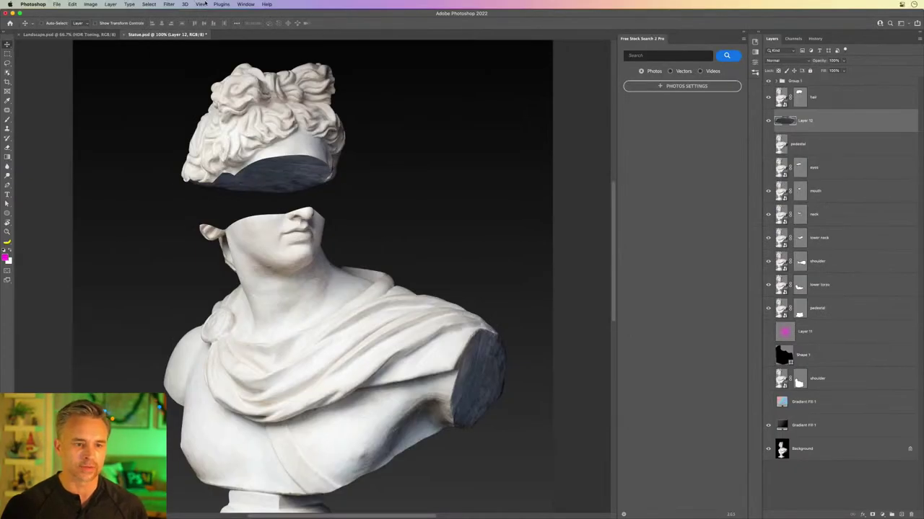
click(221, 3)
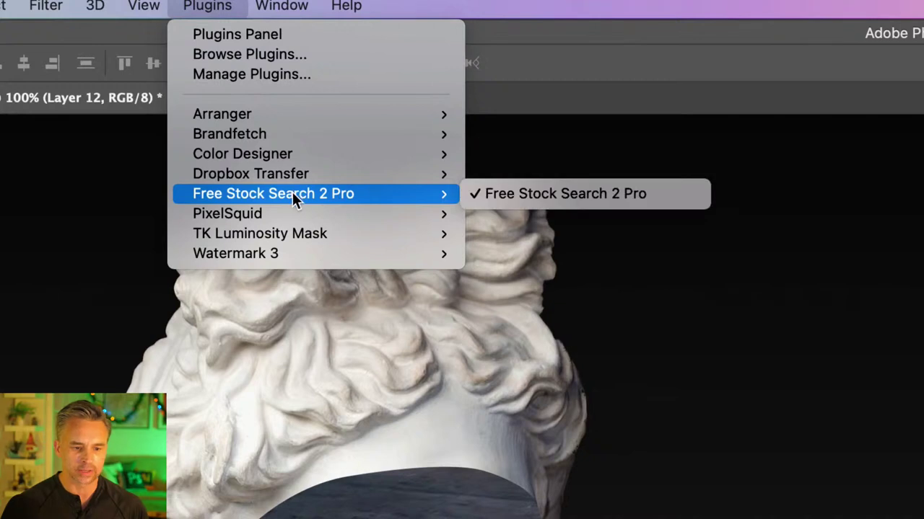
click(677, 60)
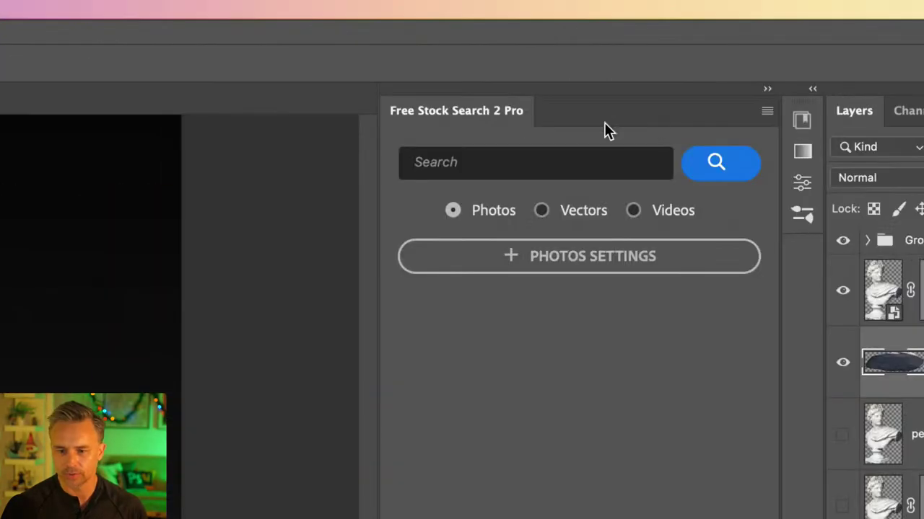
click(542, 169)
text(statue)
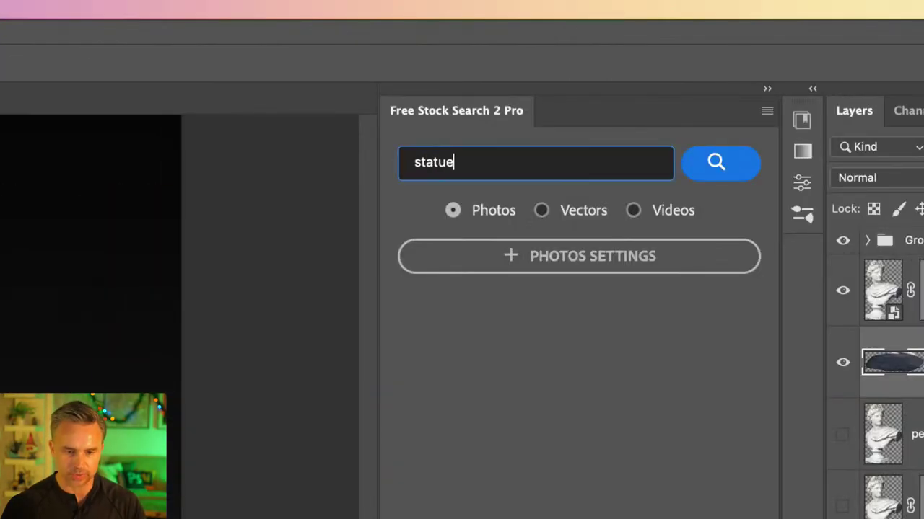
key(Return)
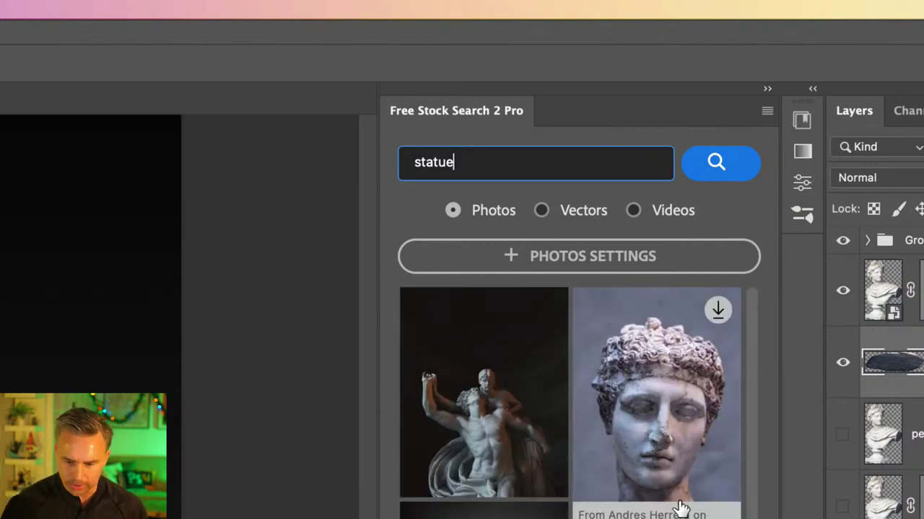
- Open the stock photos of the broken mouth-and-neck sculpture and the curly-haired marble head as documents
scroll(680, 498, down, 6)
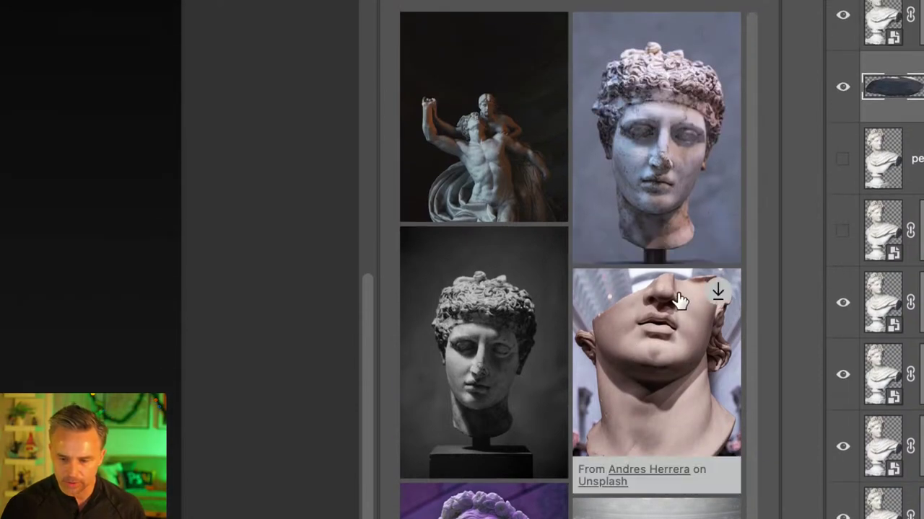
click(651, 348)
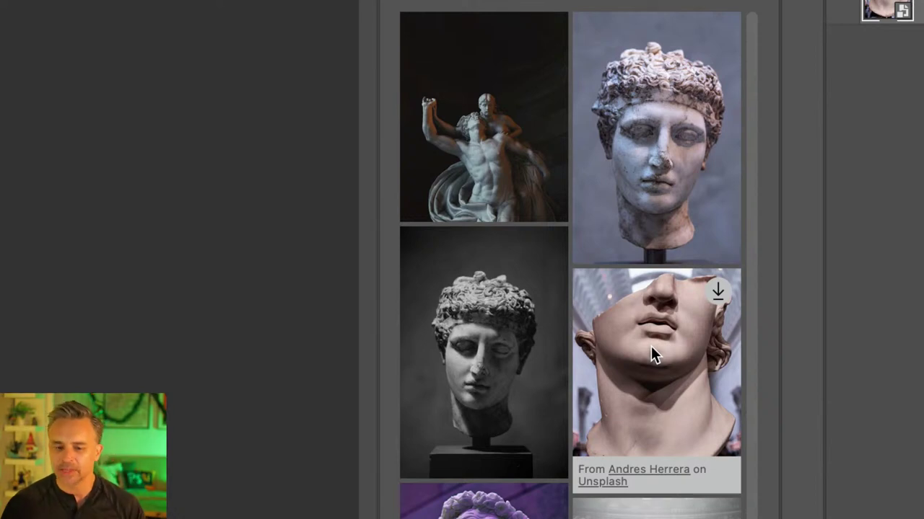
click(644, 133)
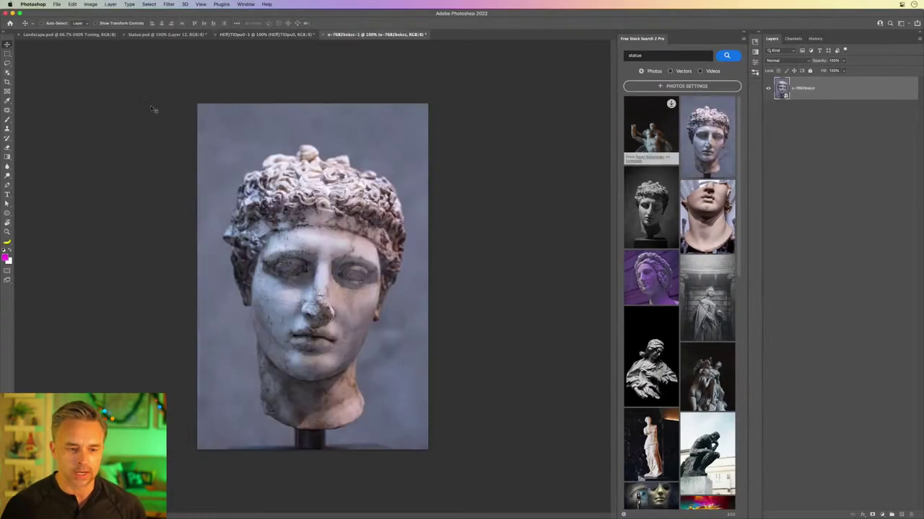
- Place the broken mouth-and-neck photo side by side with Statue.psd to compare the cut edges
click(252, 34)
drag(252, 35, 607, 84)
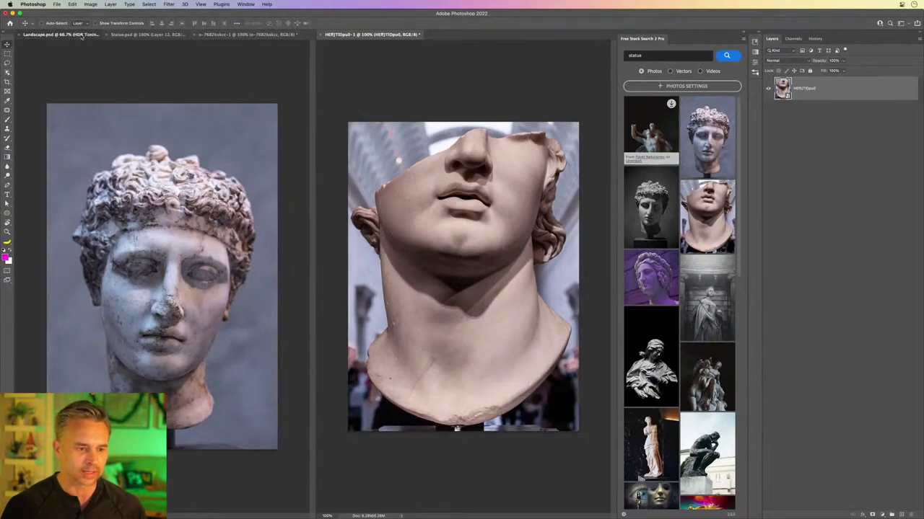
click(64, 34)
click(134, 34)
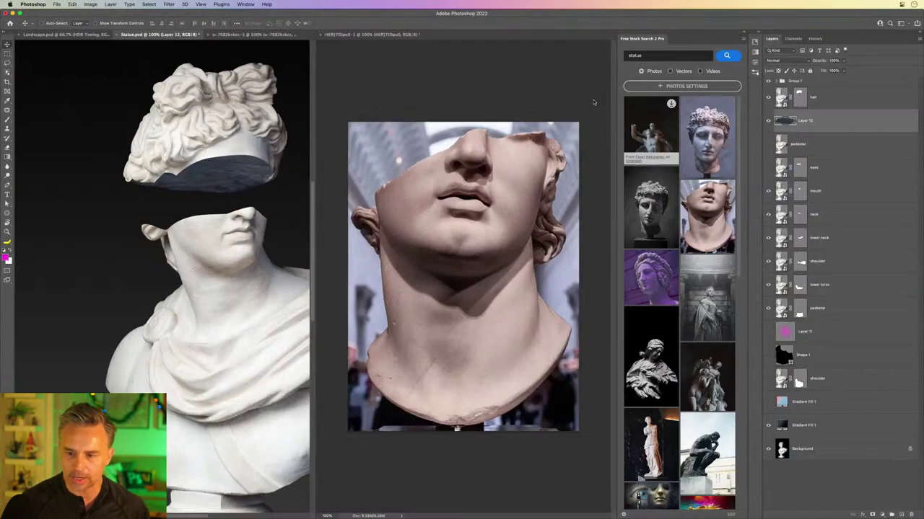
- Return to a single-document view of Statue.psd and add a layer mask to the hair layer
click(823, 191)
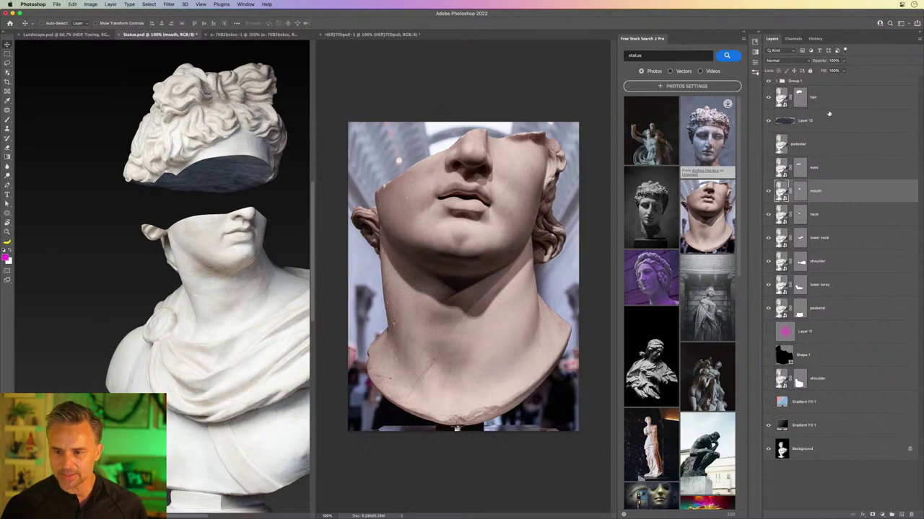
click(805, 102)
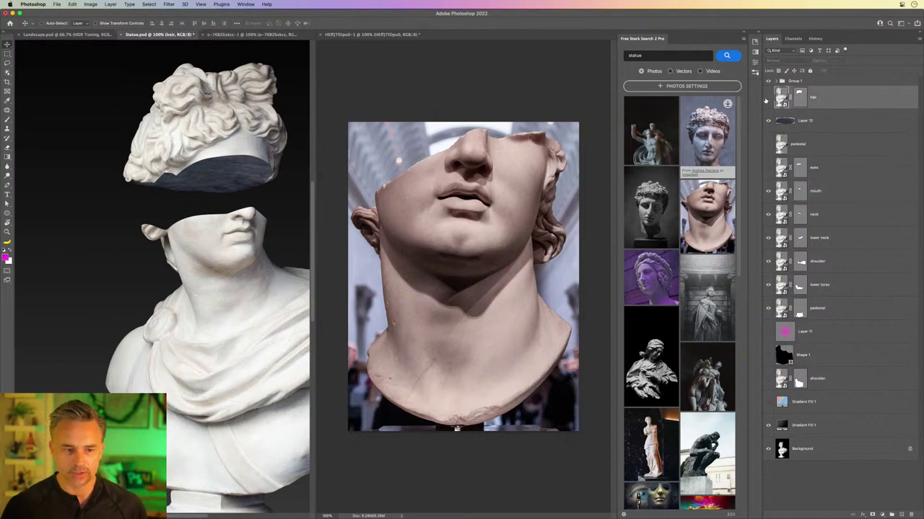
click(767, 100)
click(767, 99)
key(super+plus)
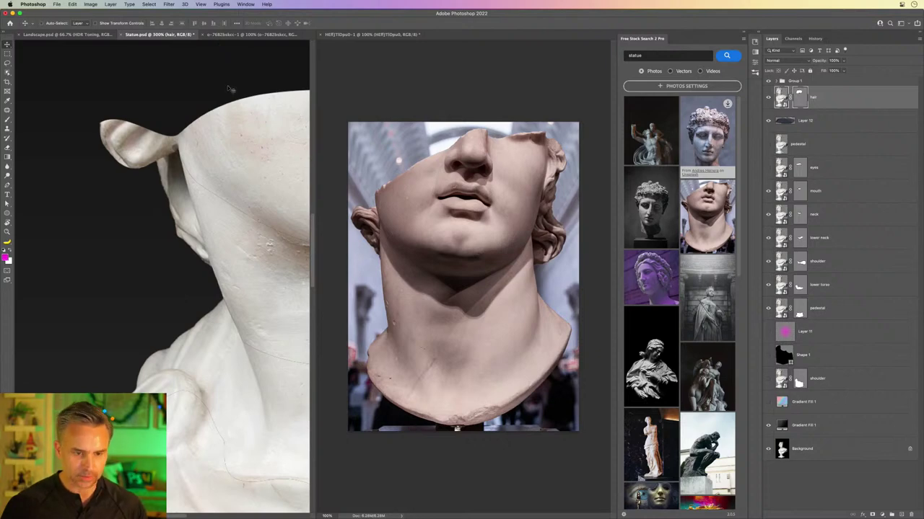
key(F2)
scroll(240, 82, up, 8)
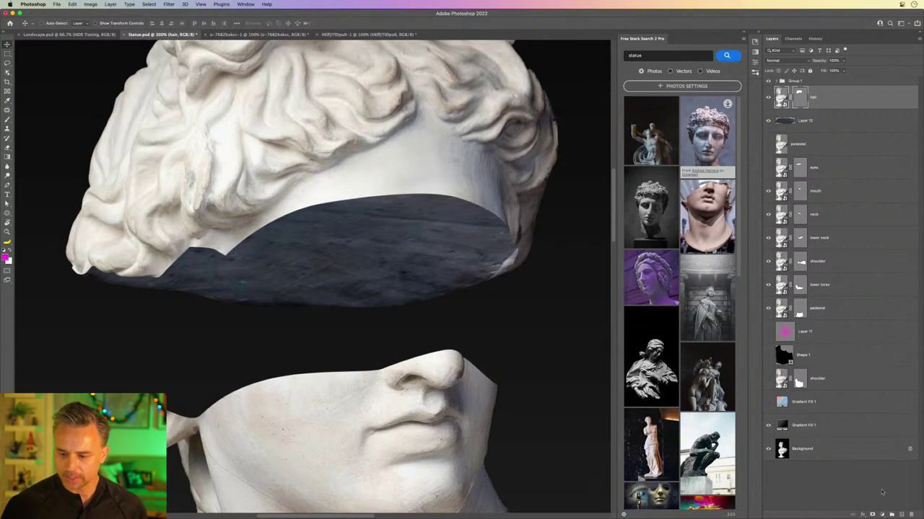
click(869, 513)
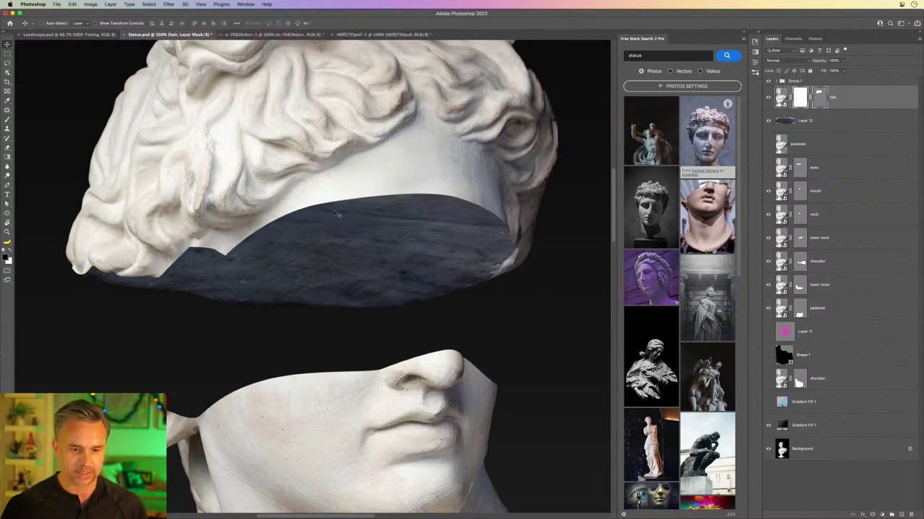
- Choose the Kyle's Dry Media - Rough Rowdy Variant brush from the Dry Media set
click(743, 34)
click(758, 34)
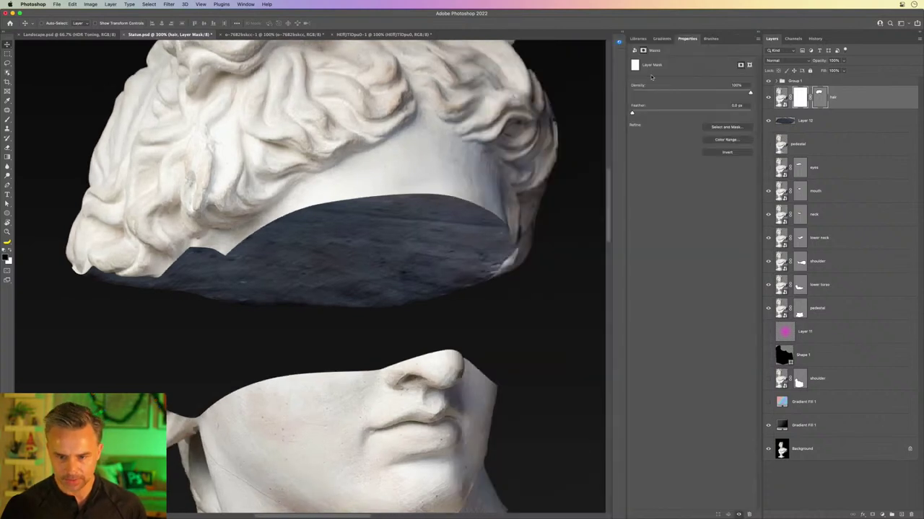
click(707, 38)
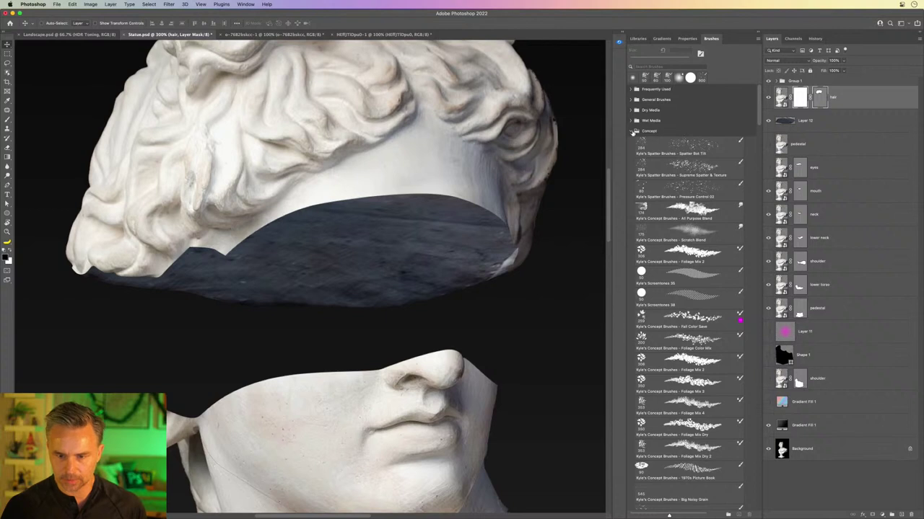
click(634, 132)
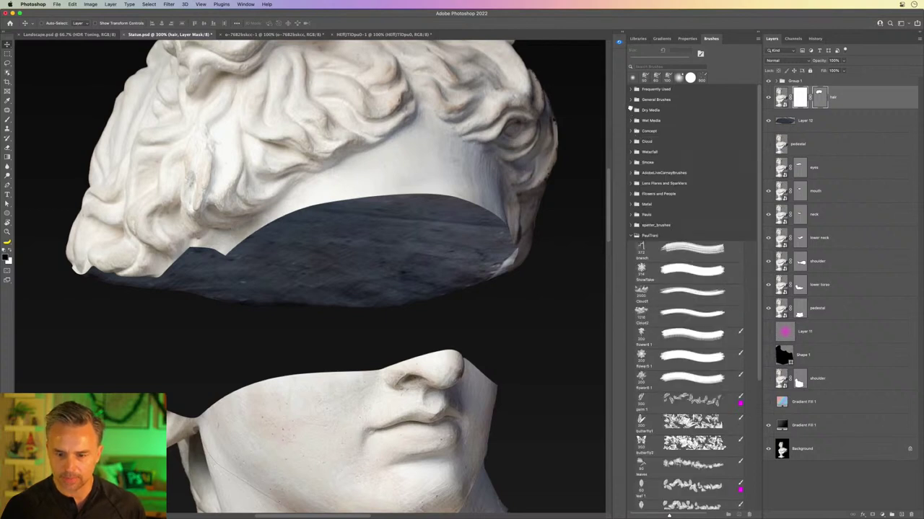
click(631, 109)
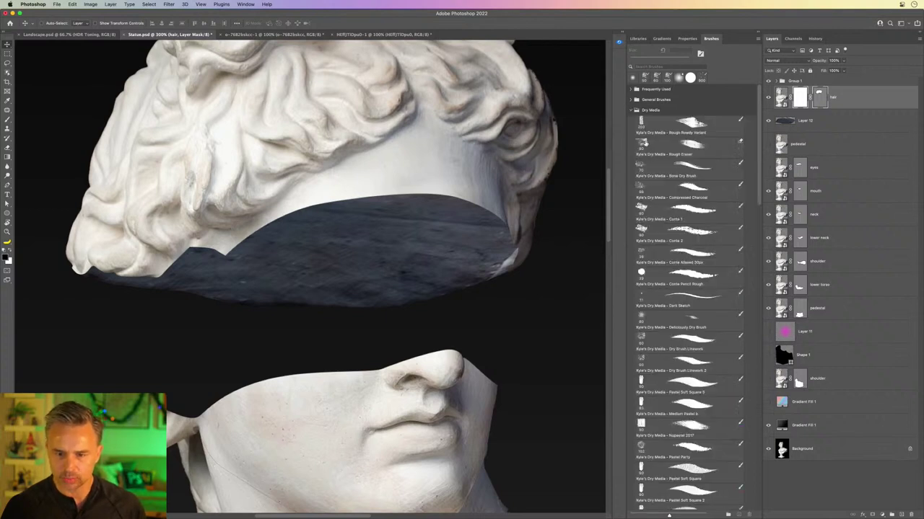
click(647, 146)
click(646, 129)
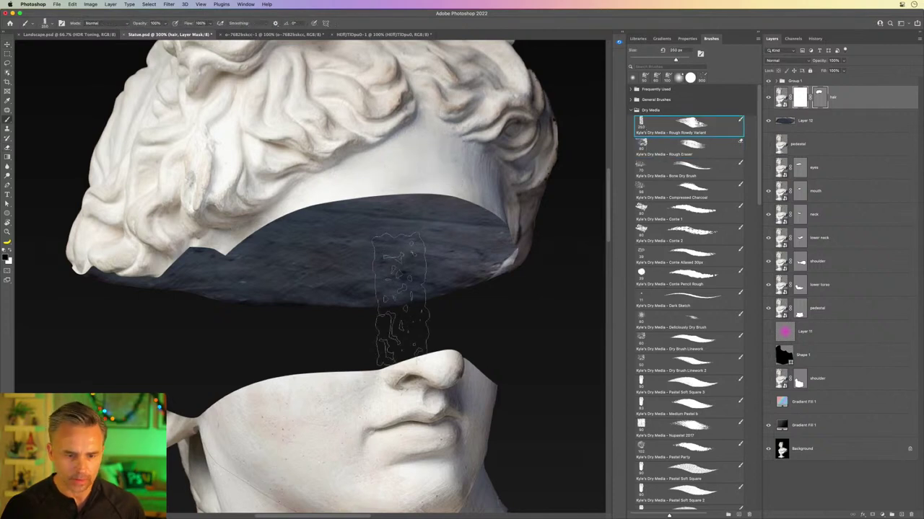
- Reduce the brush size to 25 px for painting along the hair slice's cut edge
key(bracketleft)
key(bracketleft)
key(bracketleft)
key(bracketleft)
key(bracketleft)
key(bracketleft)
key(bracketleft)
key(bracketleft)
key(bracketleft)
key(bracketleft)
key(bracketleft)
key(bracketleft)
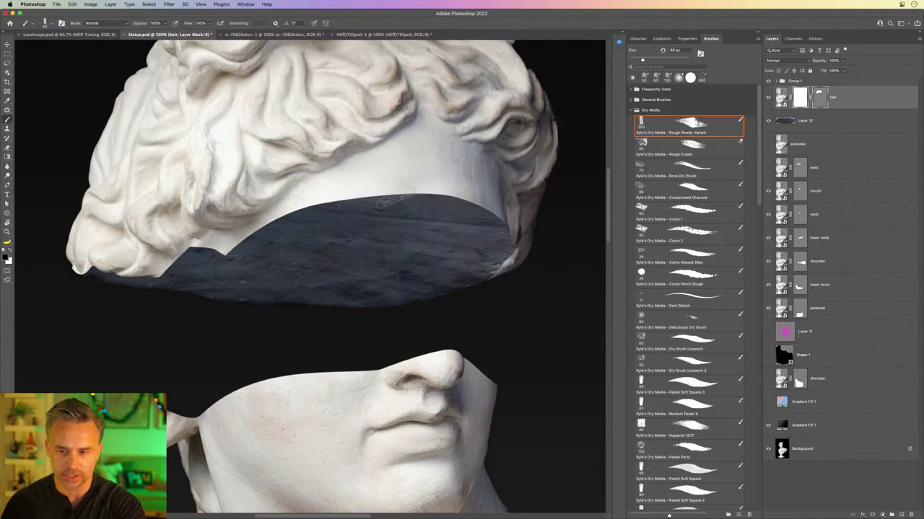
key(bracketleft)
key(bracketleft)
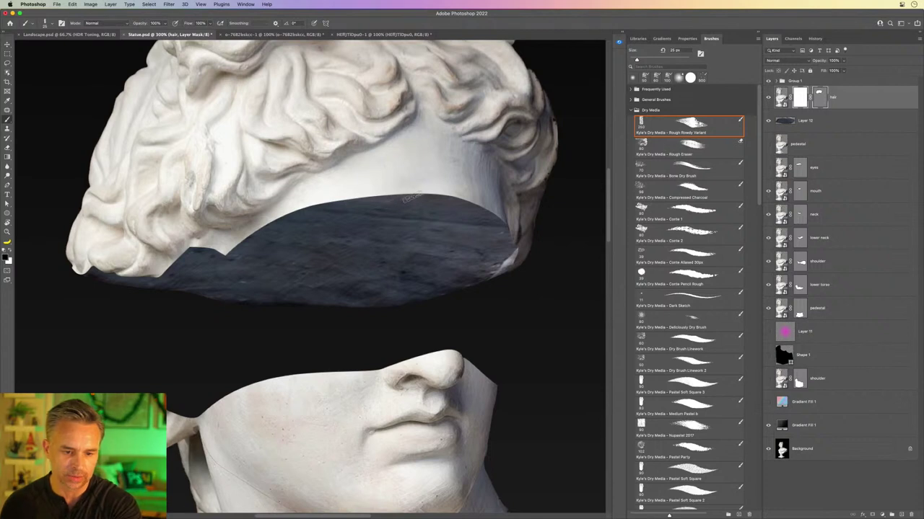
- Roughen the middle of the hair slice's cut edge on its mask, shrinking the brush to 10 px and undoing the last stroke
drag(411, 197, 400, 194)
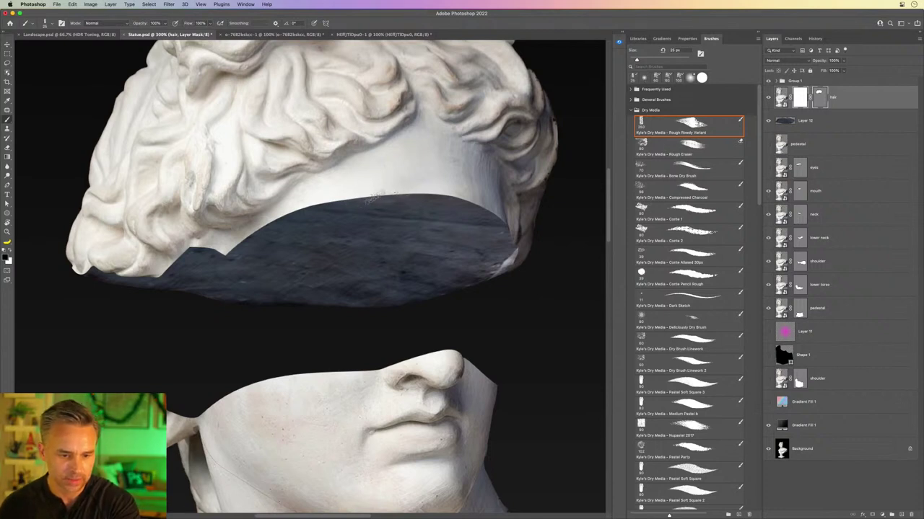
click(381, 193)
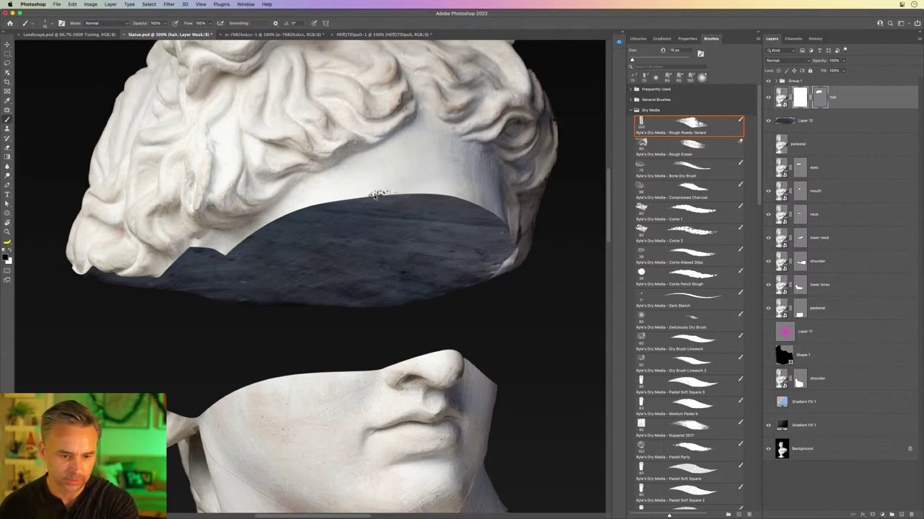
mouse_move(383, 192)
mouse_down()
mouse_move(422, 194)
mouse_move(384, 180)
mouse_up()
key(super+z)
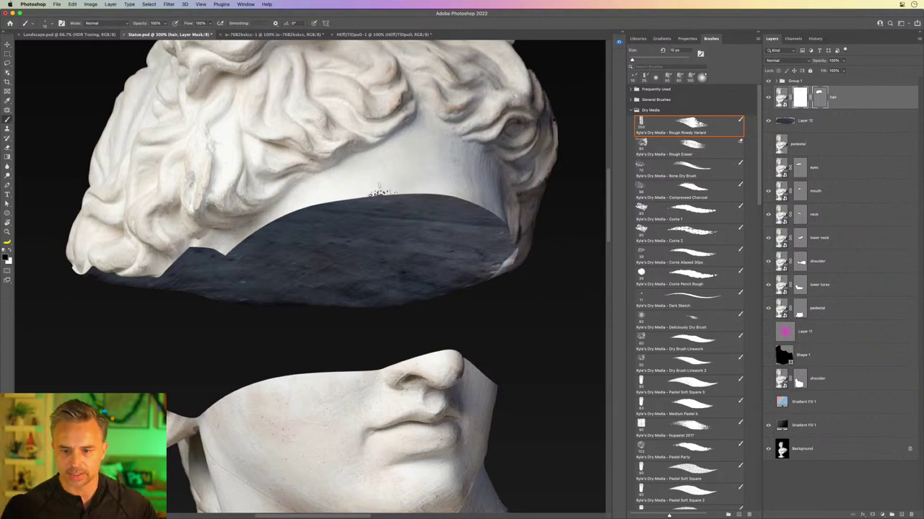
- Roughen the hair slice's cut edge on its layer mask with Kyle's Dry Media - Conte Pencil Rough brush at 30 px
click(671, 283)
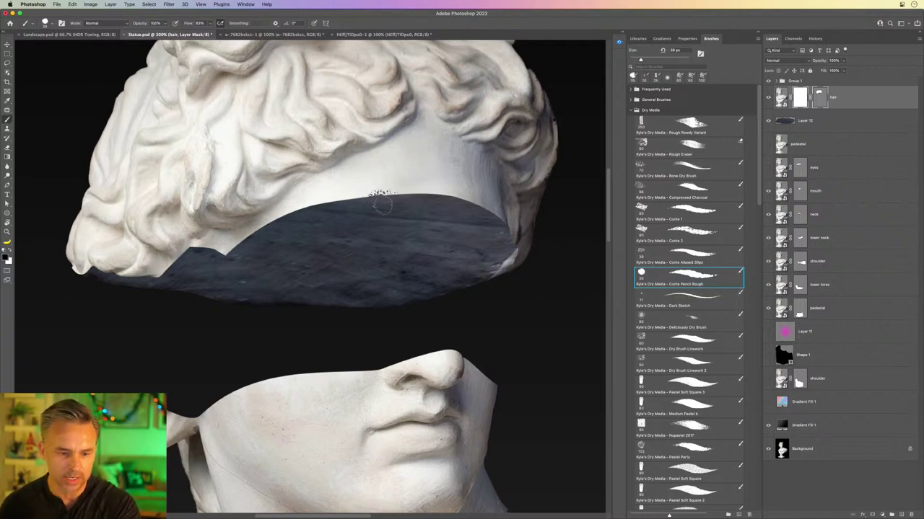
key(bracketleft)
key(bracketleft)
mouse_move(376, 200)
mouse_down()
mouse_move(369, 203)
mouse_move(389, 197)
mouse_move(292, 216)
mouse_move(222, 260)
mouse_move(192, 252)
mouse_move(153, 283)
mouse_move(130, 282)
mouse_up()
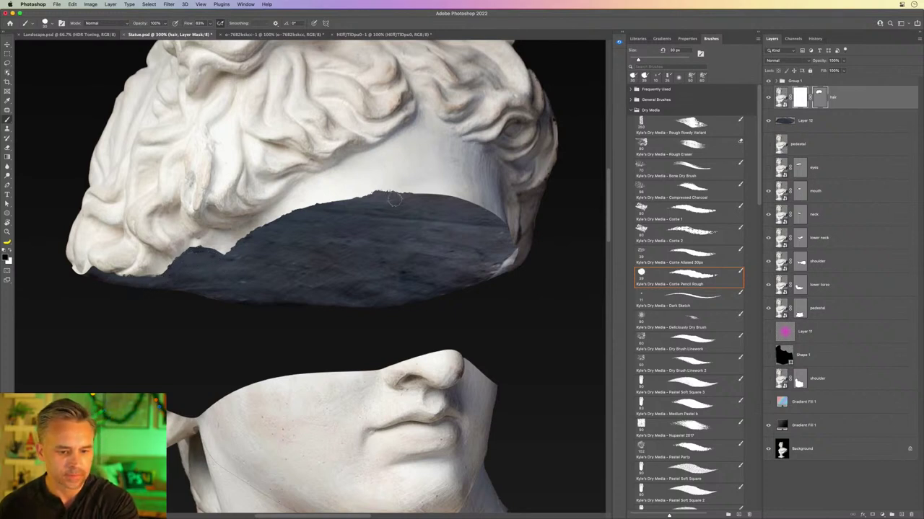
drag(393, 200, 485, 214)
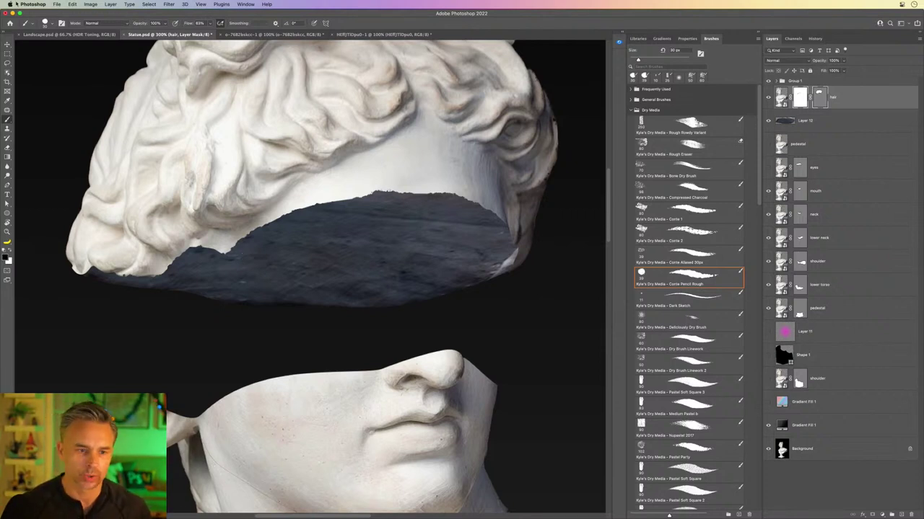
- Browse the Photoshop plugins in the Creative Cloud marketplace and enlarge its window
click(221, 5)
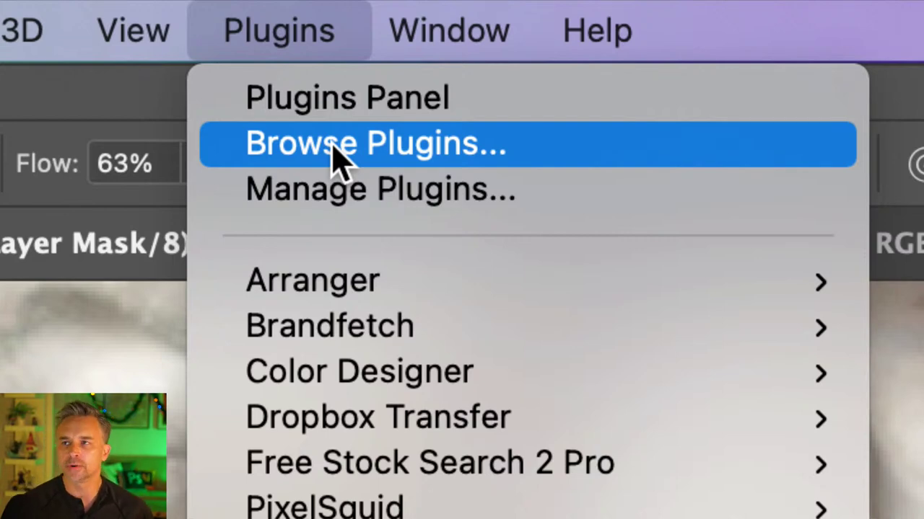
click(339, 155)
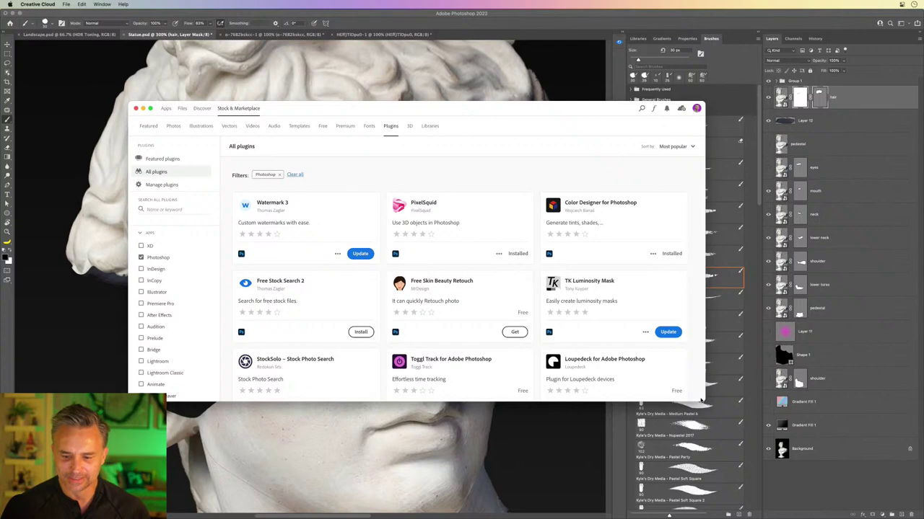
drag(700, 401, 804, 485)
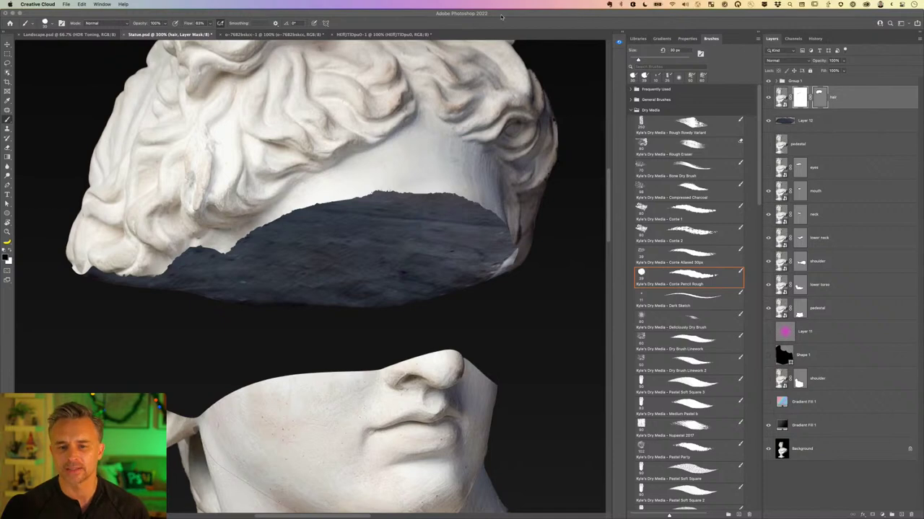
- Undo a trial layer mask on Layer 12 and add a new empty layer above that stone layer
key(super+plus)
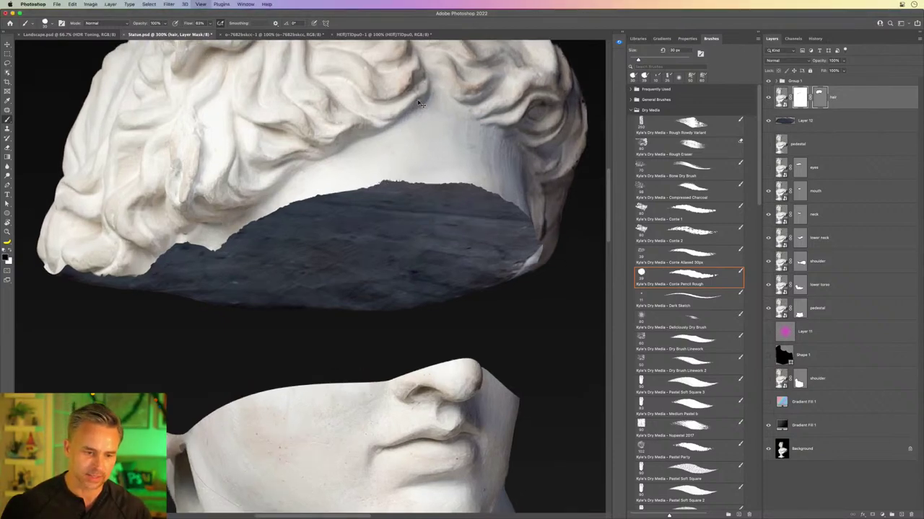
drag(367, 183, 364, 244)
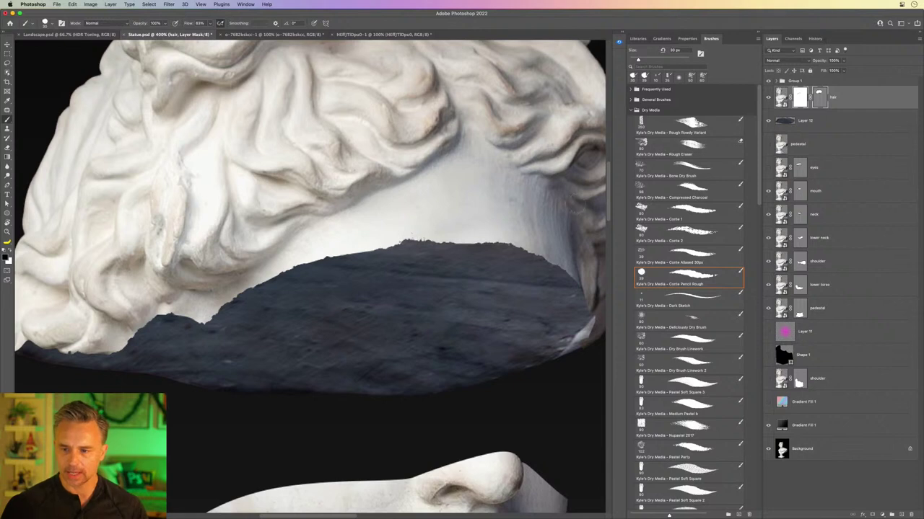
click(857, 123)
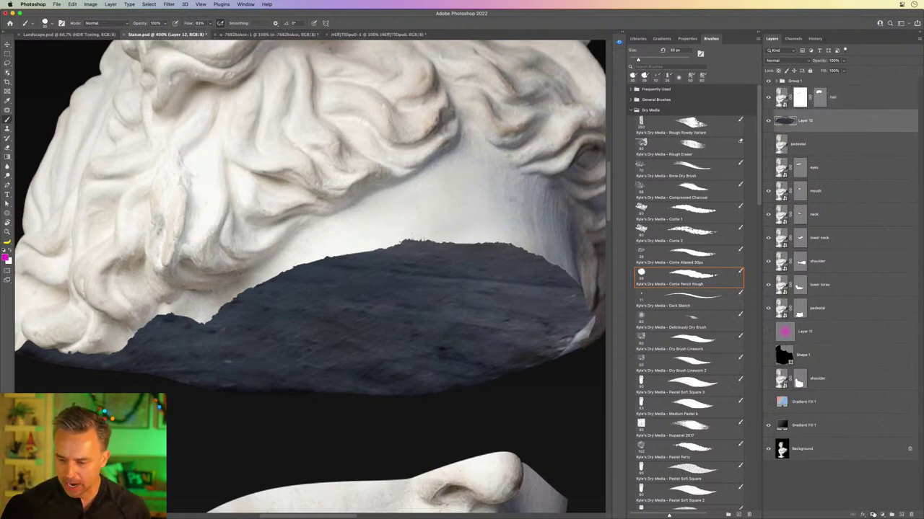
click(872, 514)
key(super+z)
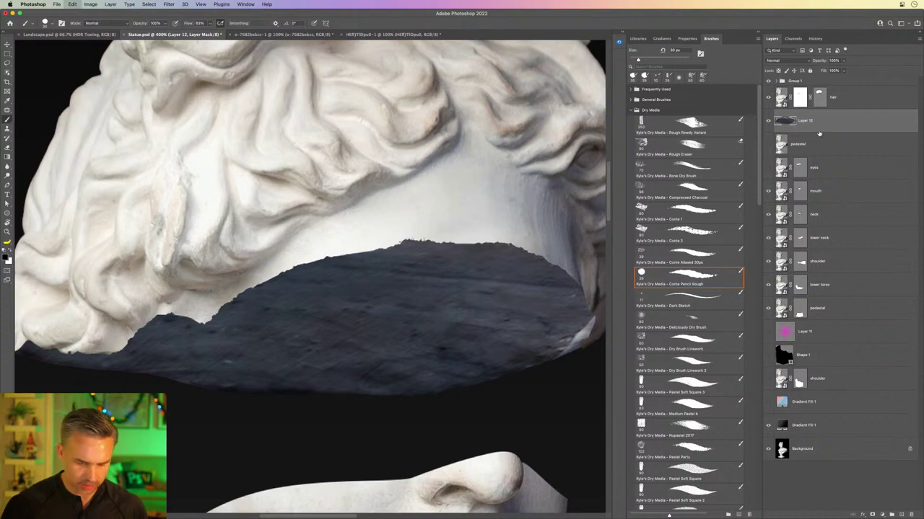
click(904, 514)
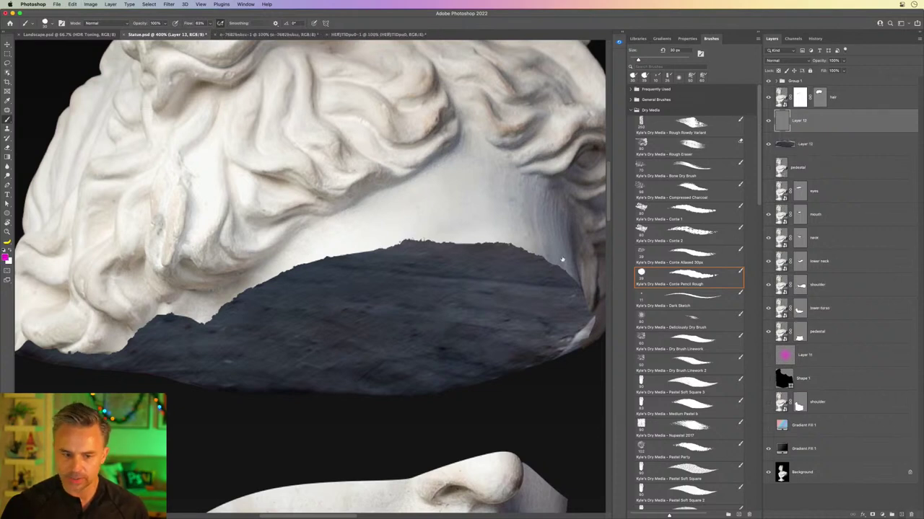
- Choose the Soft Round brush at 15 px and undo the test stroke on the cut edge
scroll(285, 273, up, 2)
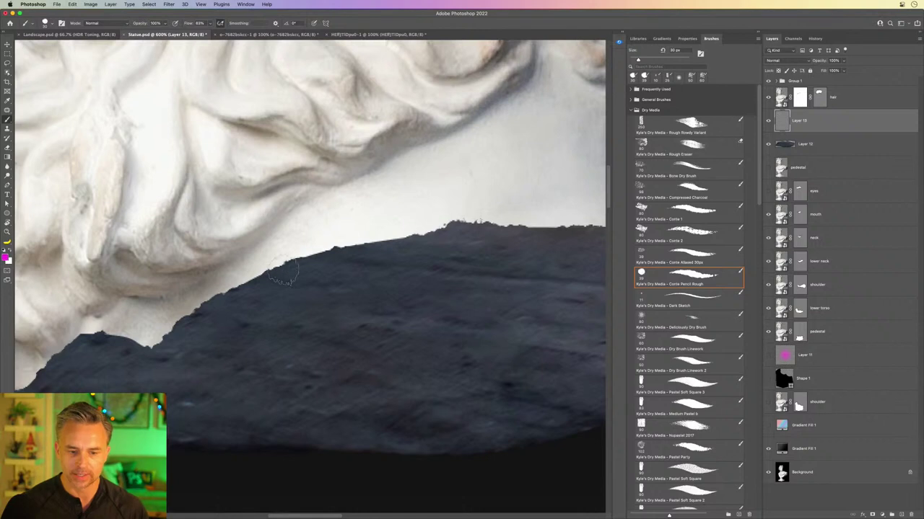
scroll(287, 276, up, 1)
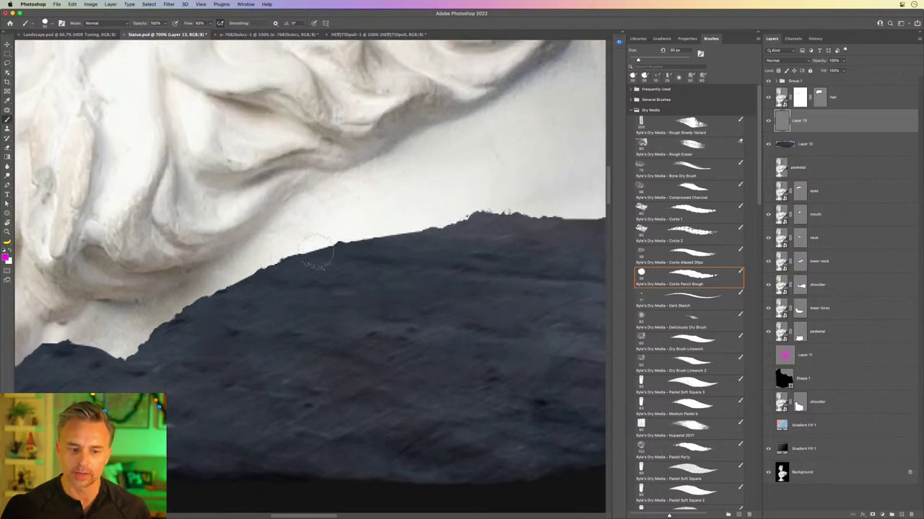
right_click(352, 271)
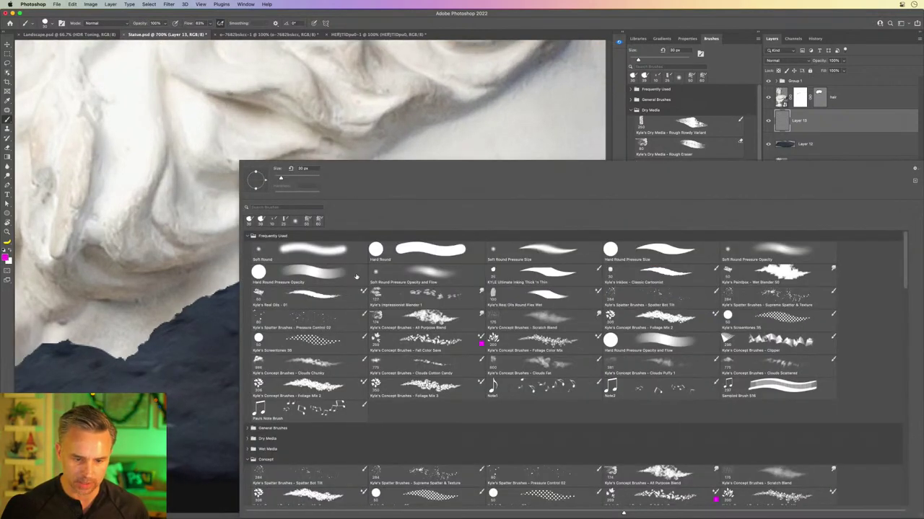
double_click(318, 251)
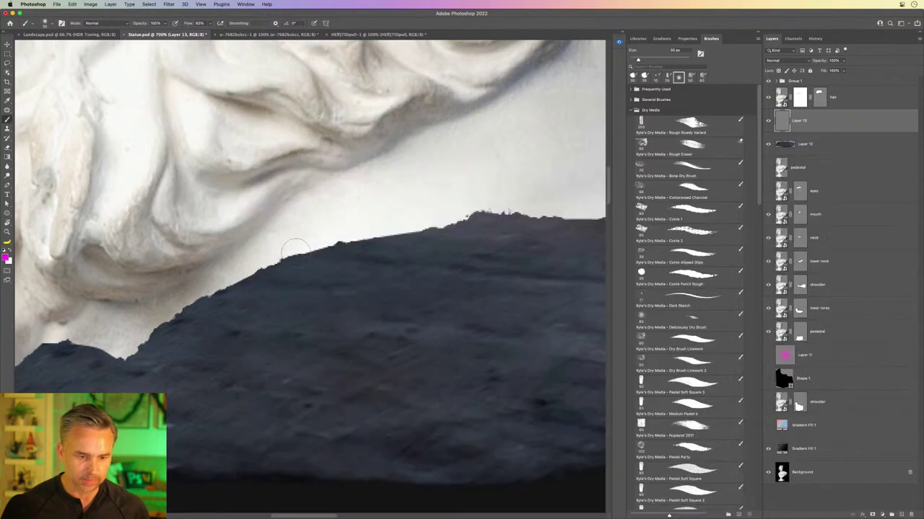
key(super+z)
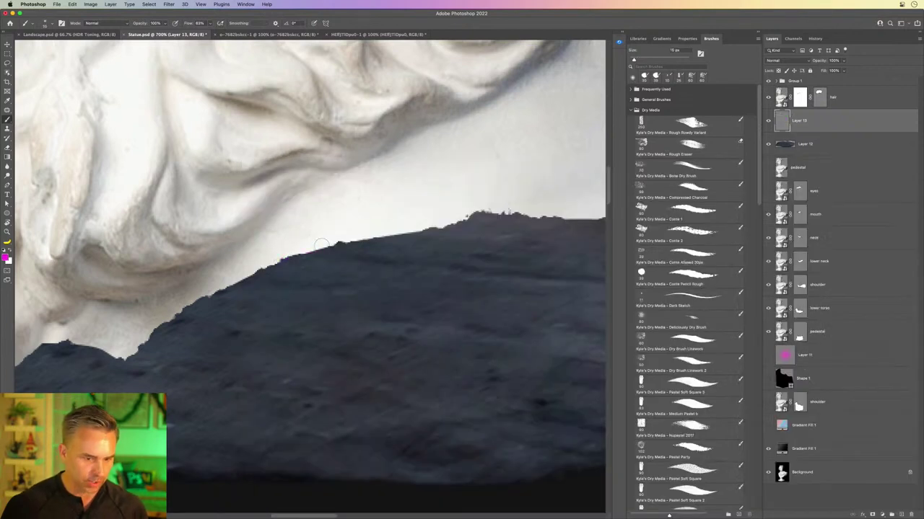
- Sample the light marble colour beside the cut and paint it along the slice's edge, undoing the last stroke and reducing the brush to 10 px
key(i)
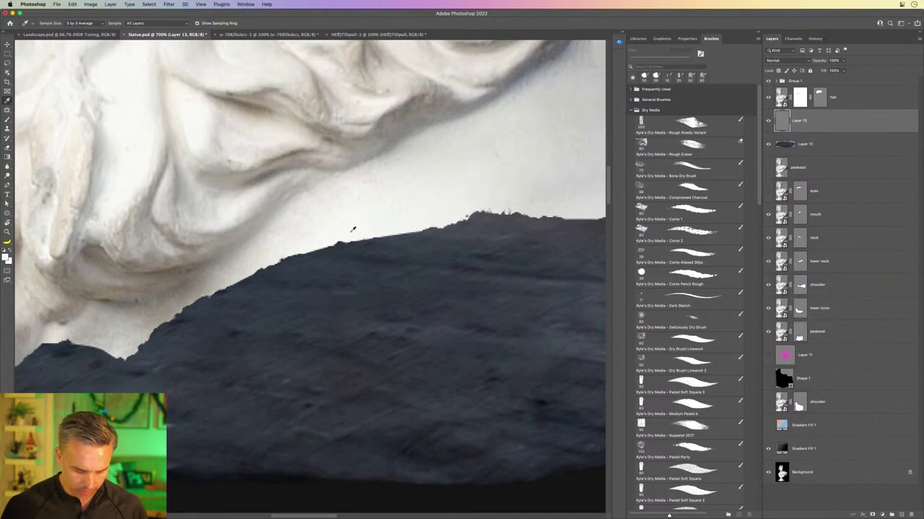
click(352, 229)
key(b)
mouse_move(261, 272)
mouse_down()
mouse_move(361, 227)
mouse_move(425, 220)
mouse_move(288, 252)
mouse_move(167, 323)
mouse_move(130, 357)
mouse_move(181, 316)
mouse_move(280, 261)
mouse_move(469, 222)
mouse_move(463, 217)
mouse_move(491, 208)
mouse_move(595, 212)
mouse_up()
key(super+z)
key(bracketleft)
key(bracketleft)
key(bracketleft)
key(bracketleft)
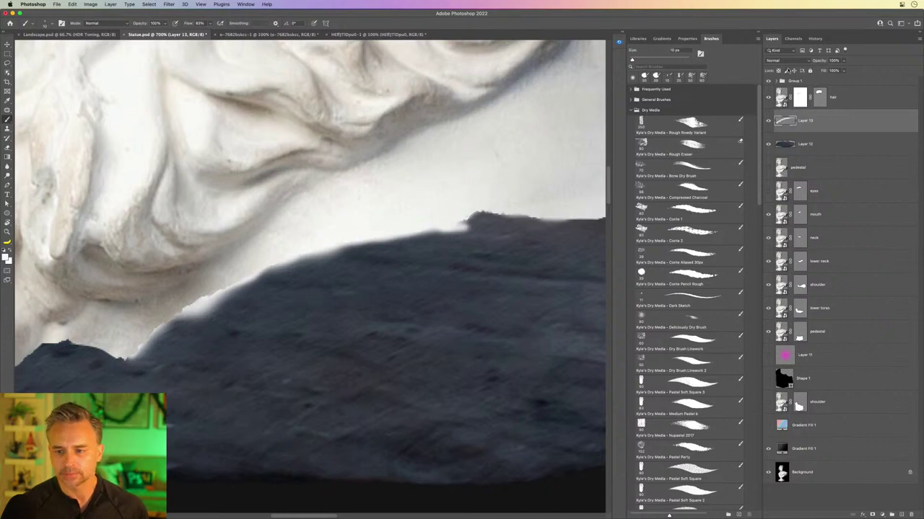
- Set the painted edge highlight layer's blend mode to Overlay
click(783, 60)
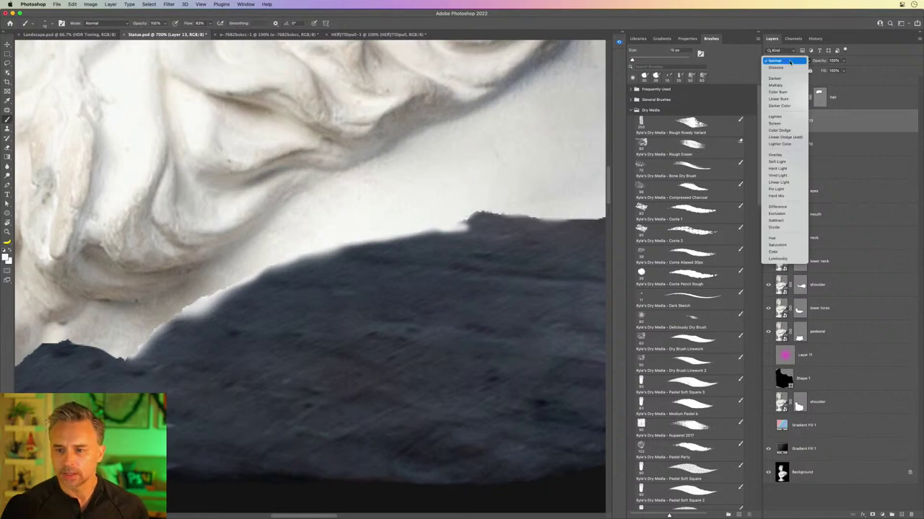
click(791, 157)
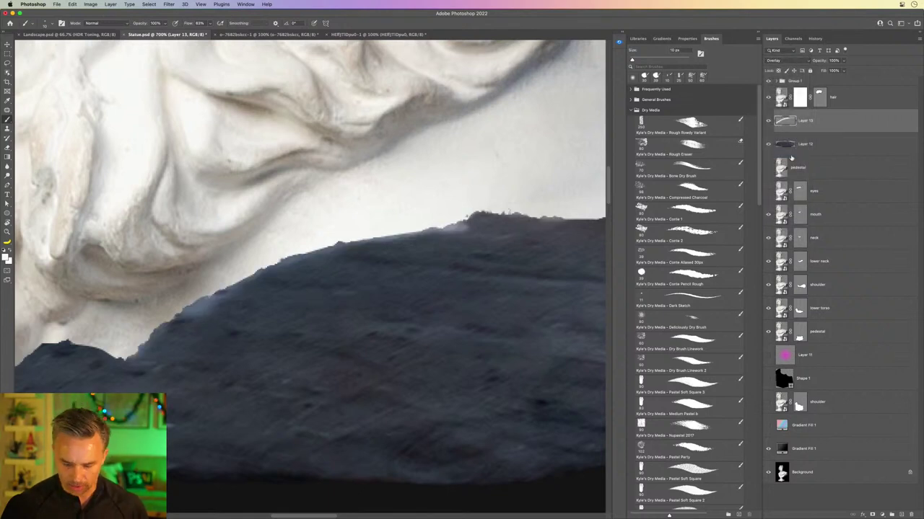
key(super+minus)
key(super+minus)
key(super+minus)
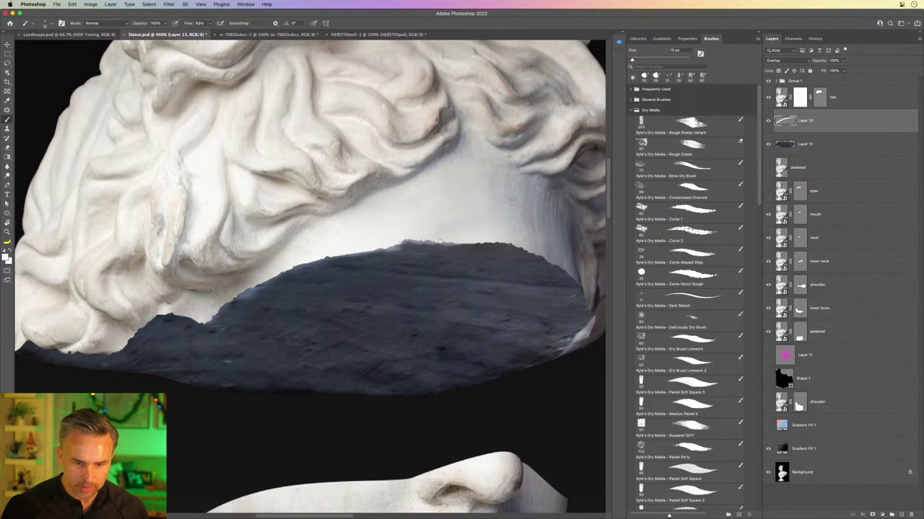
- Move Kyle's Dry Media - Conte Pencil Rough brush from the Dry Media set into the Frequently Used group and select it
right_click(416, 153)
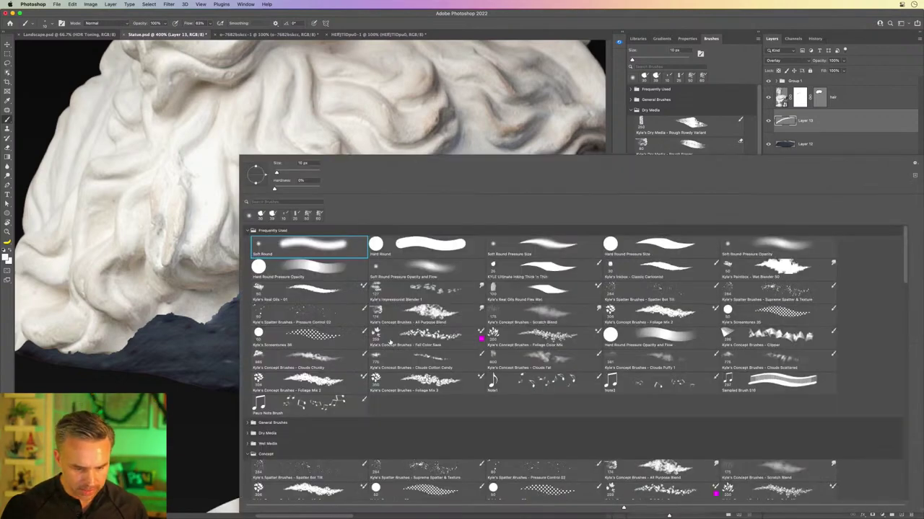
scroll(390, 342, down, 3)
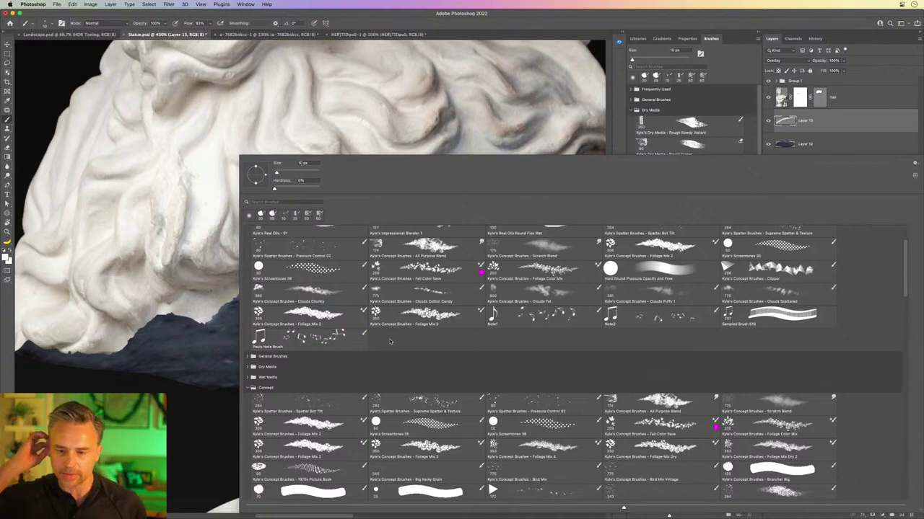
scroll(390, 342, up, 3)
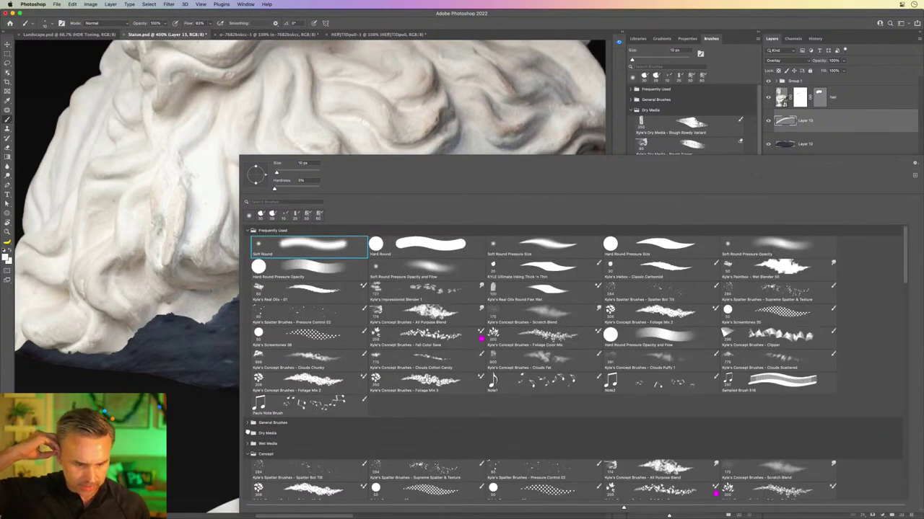
click(248, 433)
scroll(354, 438, down, 5)
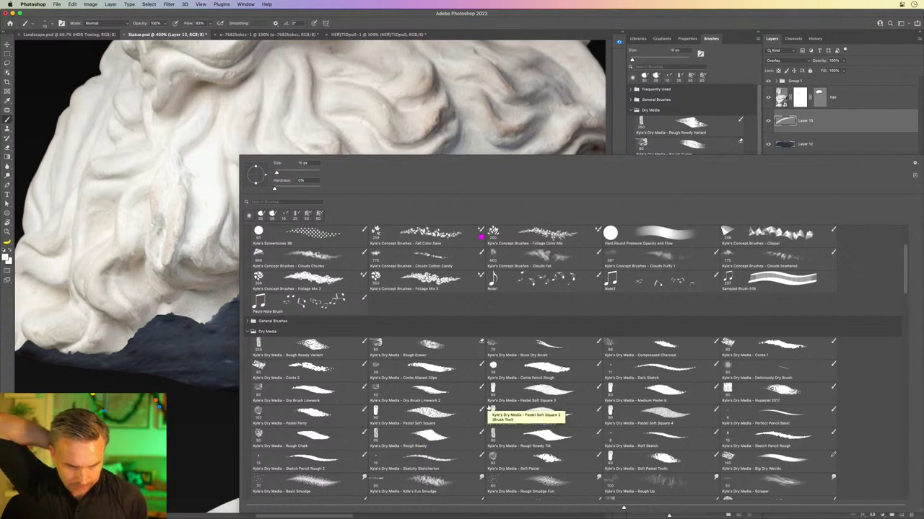
mouse_move(530, 375)
mouse_down()
mouse_move(405, 271)
mouse_move(368, 209)
mouse_move(366, 249)
mouse_move(260, 247)
mouse_move(501, 233)
mouse_move(555, 251)
mouse_move(355, 259)
mouse_move(497, 272)
mouse_up()
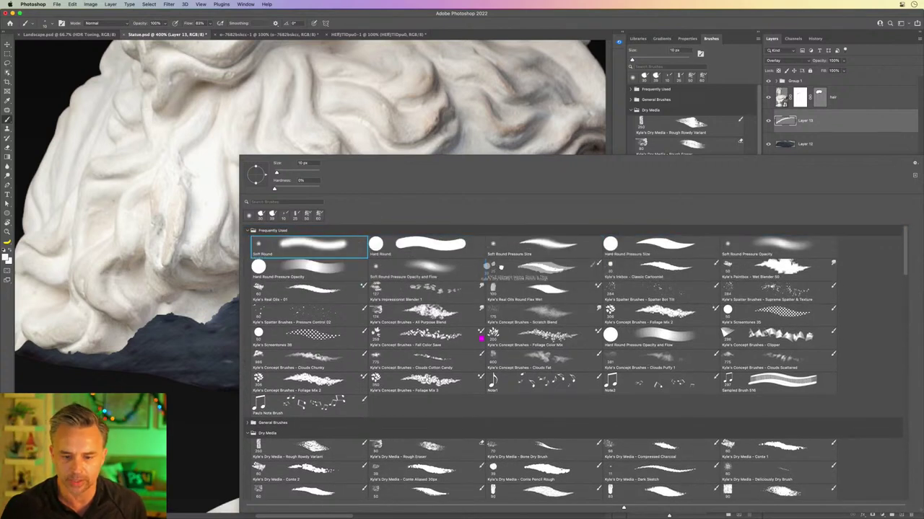
click(497, 272)
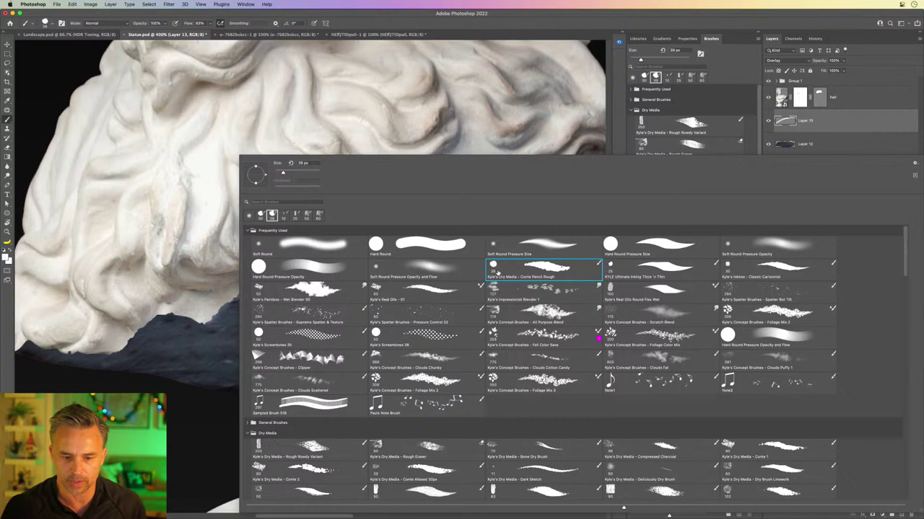
- Reduce the Conte Pencil Rough brush size to 20 px
click(476, 20)
key([)
key([)
key(bracketleft)
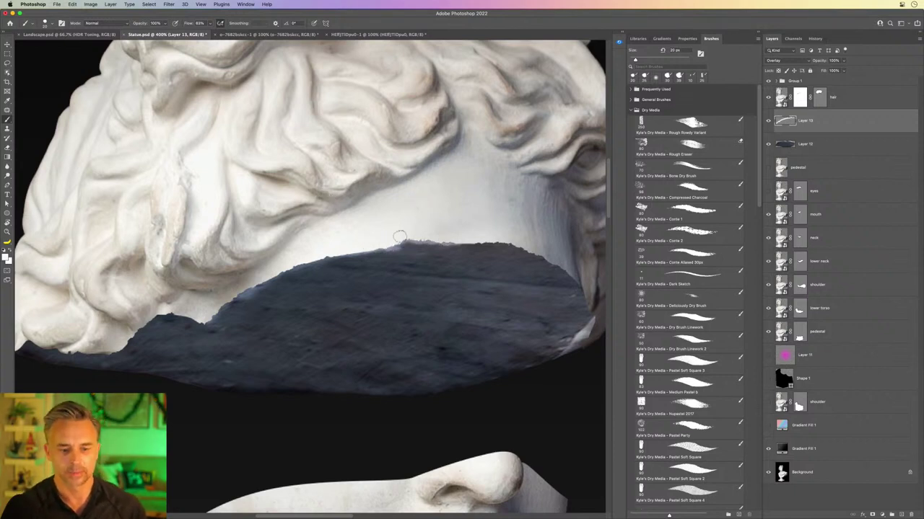
- Examine the hair slice's rough, highlighted cut edge on the whole statue and at close range
key(super+minus)
key(super+minus)
key(super+minus)
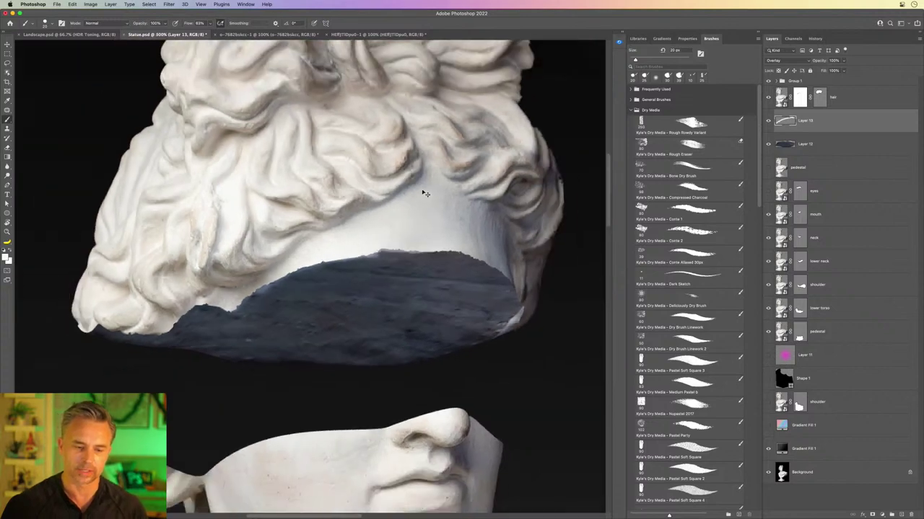
drag(352, 222, 432, 163)
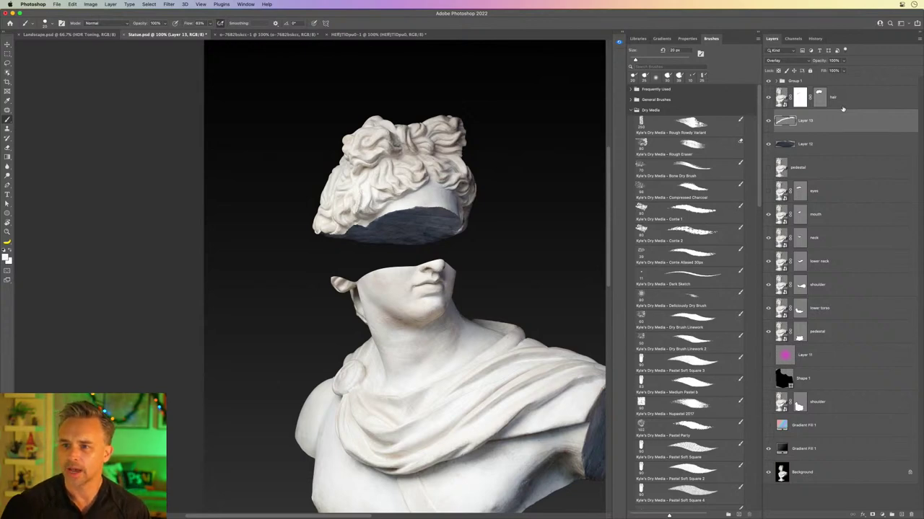
key(super+=)
key(super+=)
key(super+=)
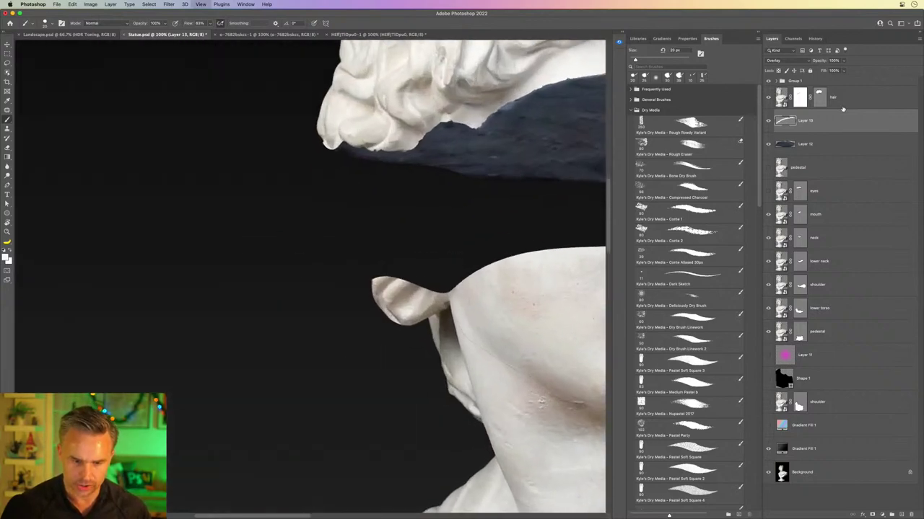
mouse_move(451, 156)
mouse_down()
mouse_move(336, 256)
mouse_move(137, 380)
mouse_move(150, 378)
mouse_up()
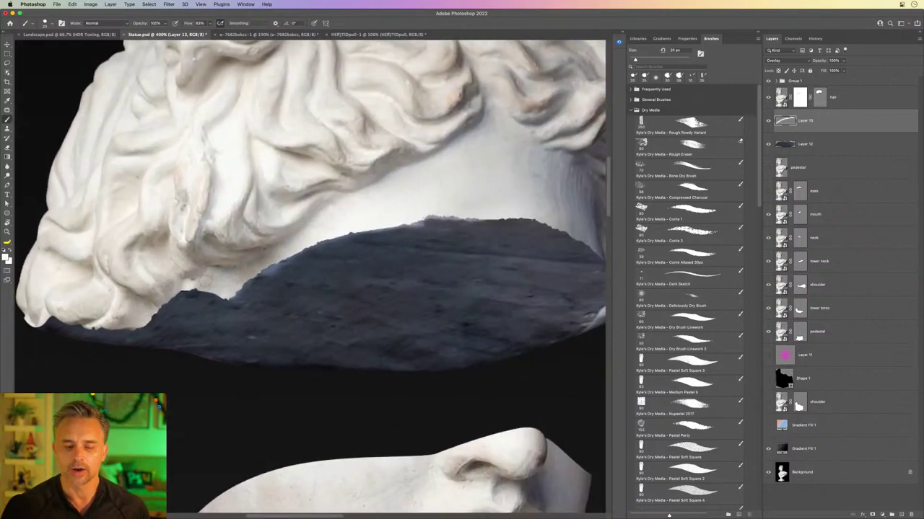
scroll(258, 270, left, 5)
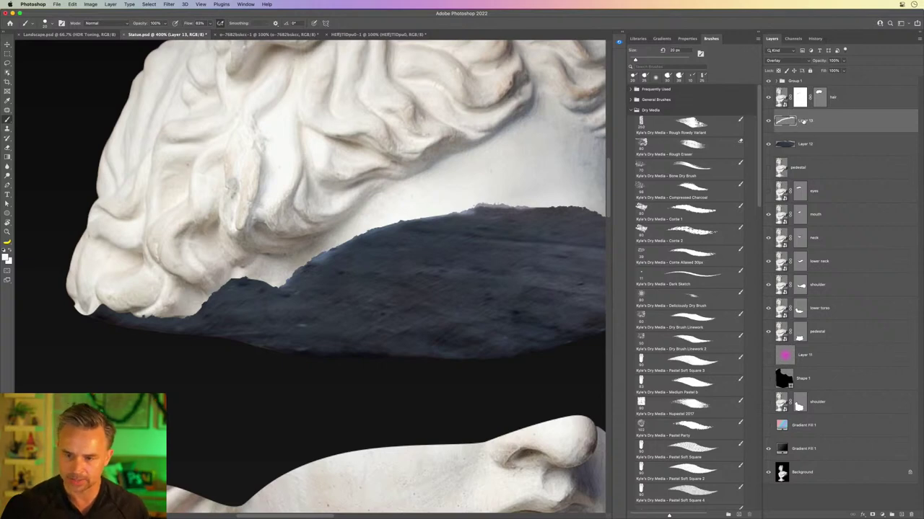
scroll(79, 196, up, 2)
- Extend the highlight along the notch beneath the hair curls with the Soft Round brush at 15 px
right_click(205, 186)
double_click(238, 256)
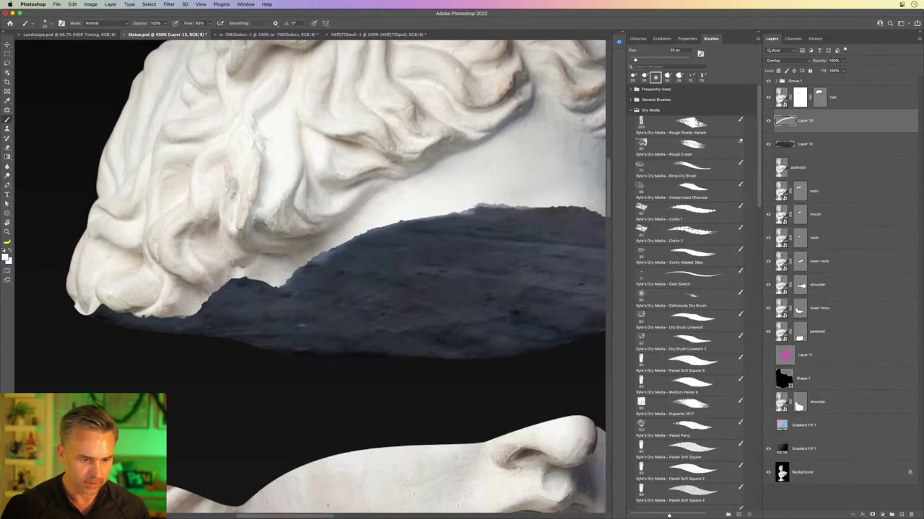
key([)
mouse_move(221, 290)
mouse_down()
mouse_move(211, 300)
mouse_move(228, 283)
mouse_move(278, 284)
mouse_up()
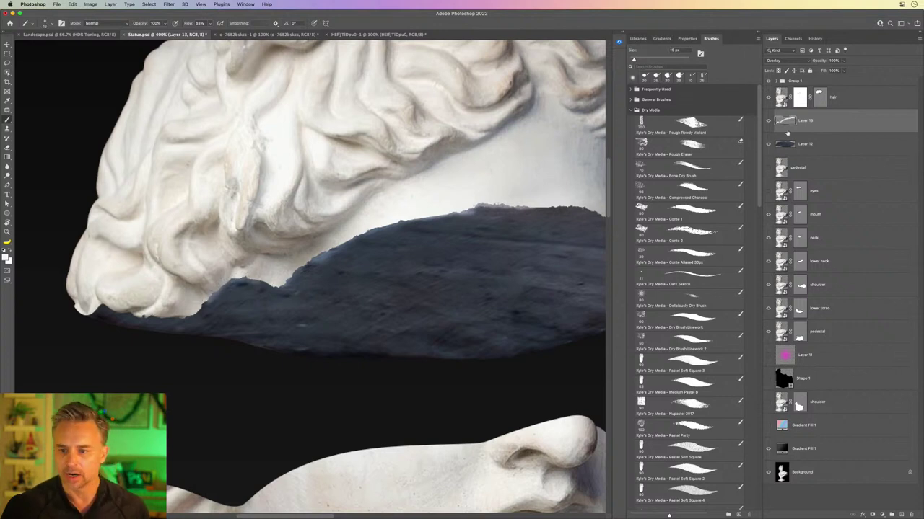
- Activate the hair layer's pixel mask and switch to the Smudge tool for work on the cut edge
click(797, 100)
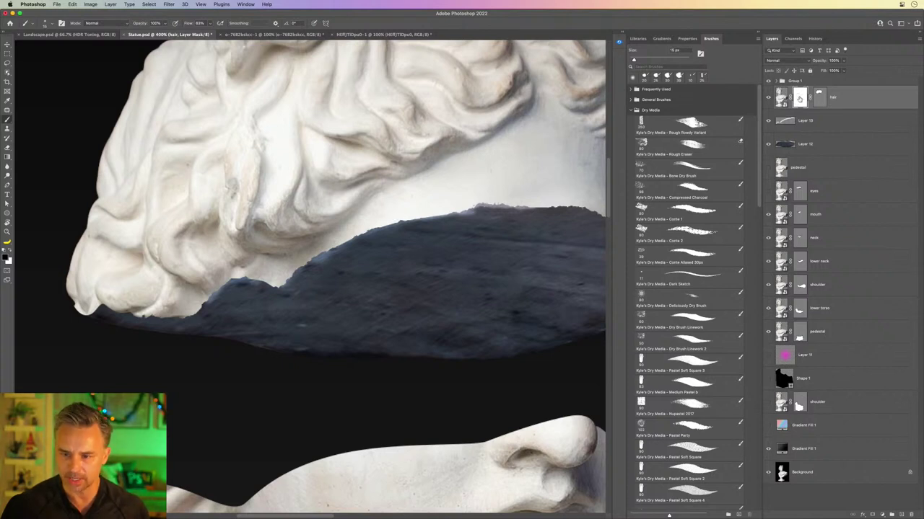
key(super+plus)
key(super+plus)
key(super+plus)
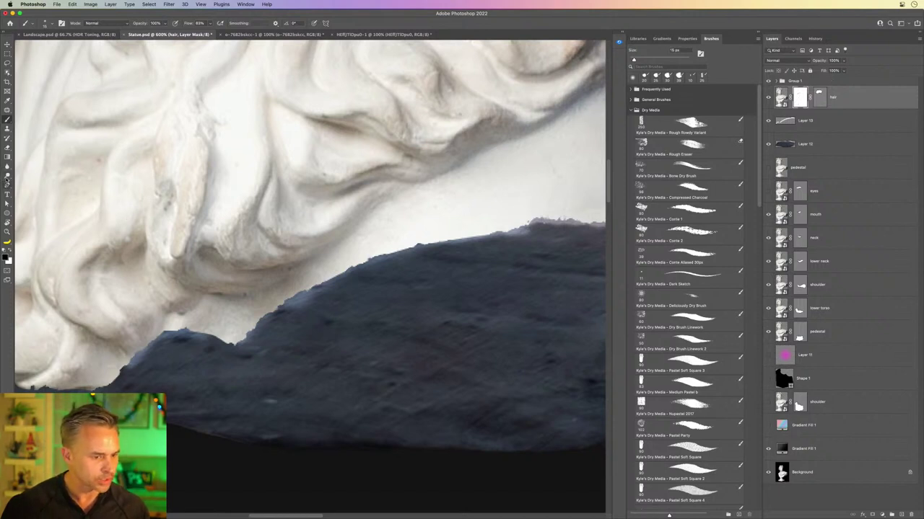
click(8, 176)
click(7, 166)
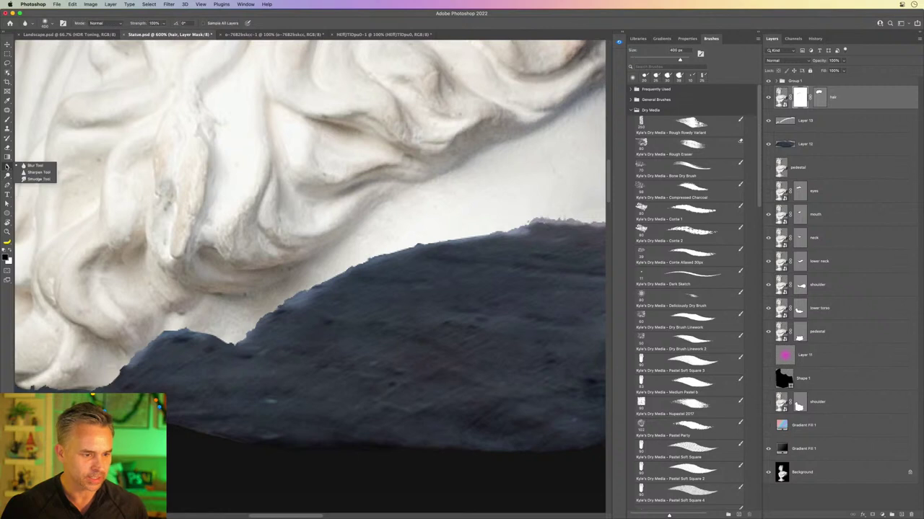
click(36, 179)
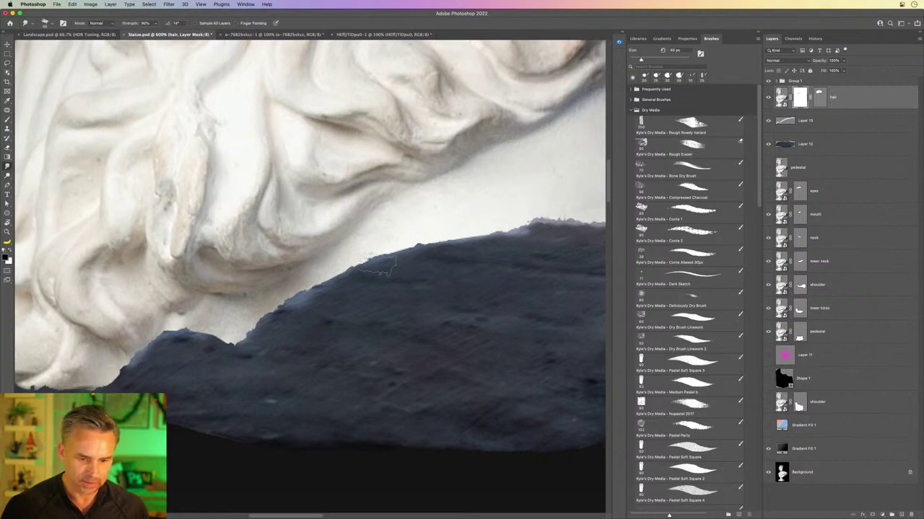
- Smudge the hair mask's cut edge with the Soft Round brush at 20 px
right_click(389, 266)
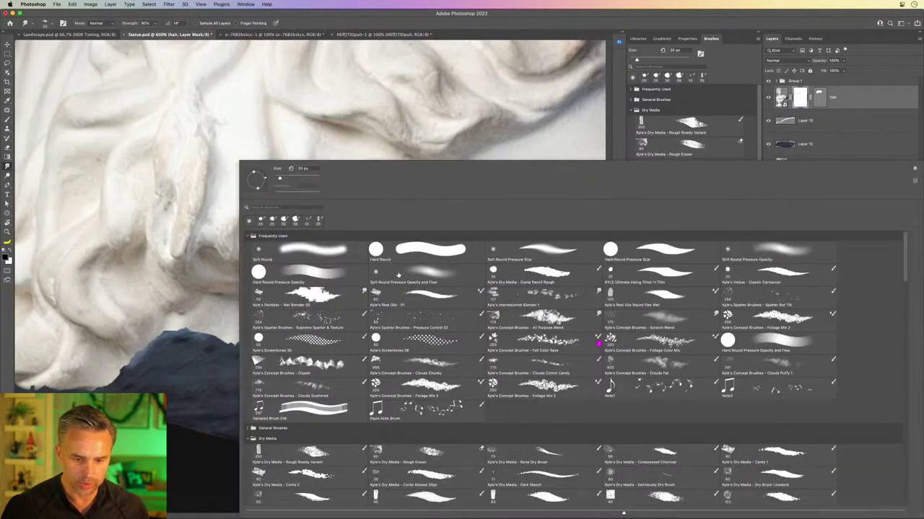
double_click(322, 257)
key([)
drag(370, 264, 349, 270)
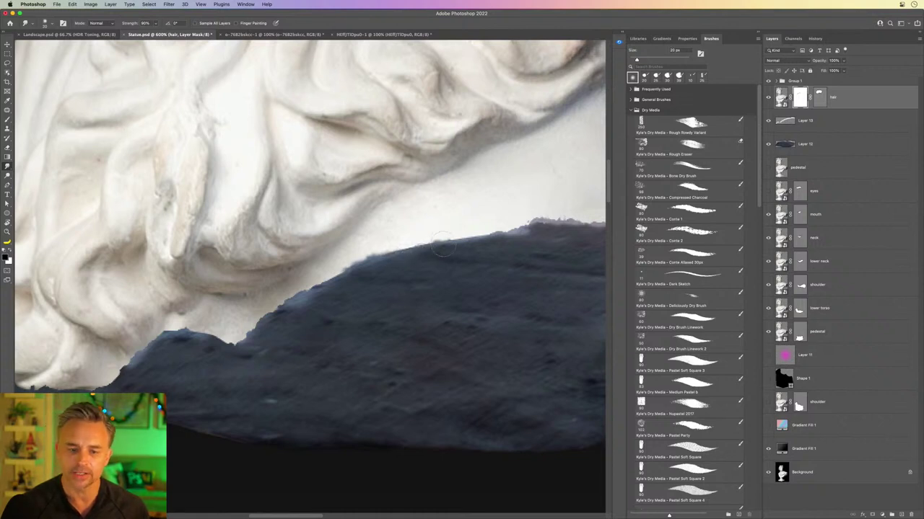
- Enlarge the smudge brush to 35 px and soften the rest of the cut edge beneath the forehead
key(bracketright)
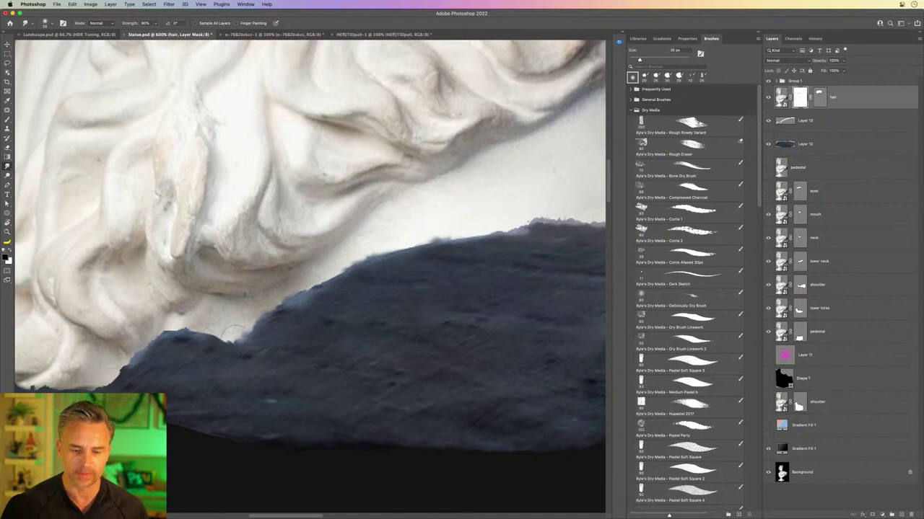
key(super+minus)
key(super+minus)
key(super+minus)
drag(521, 302, 413, 320)
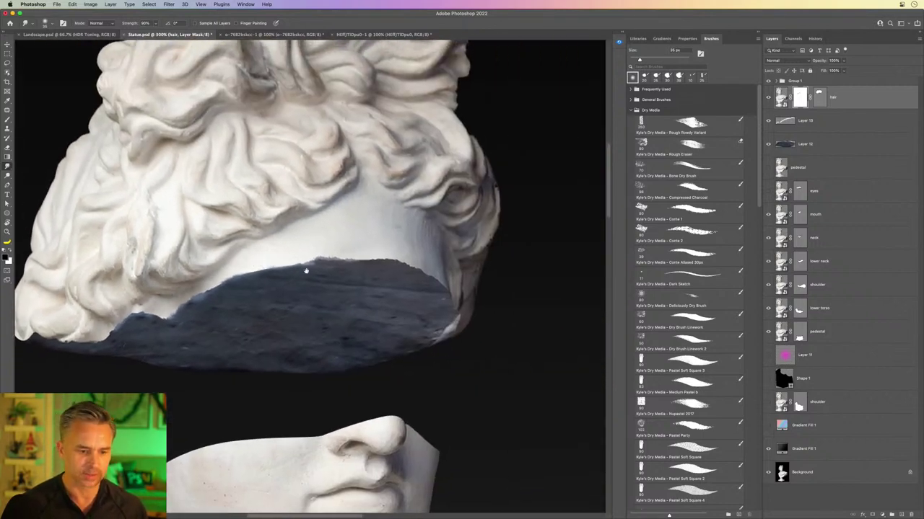
drag(310, 265, 366, 264)
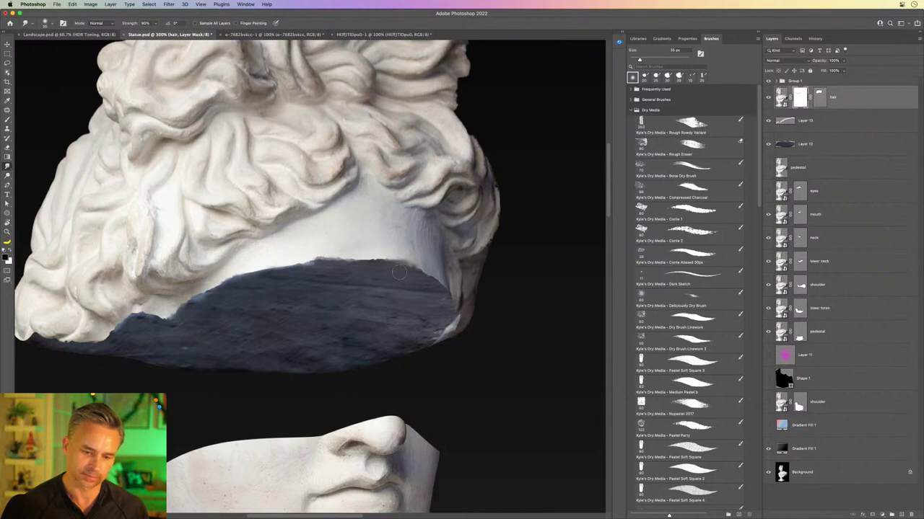
drag(215, 198, 313, 194)
key(super+minus)
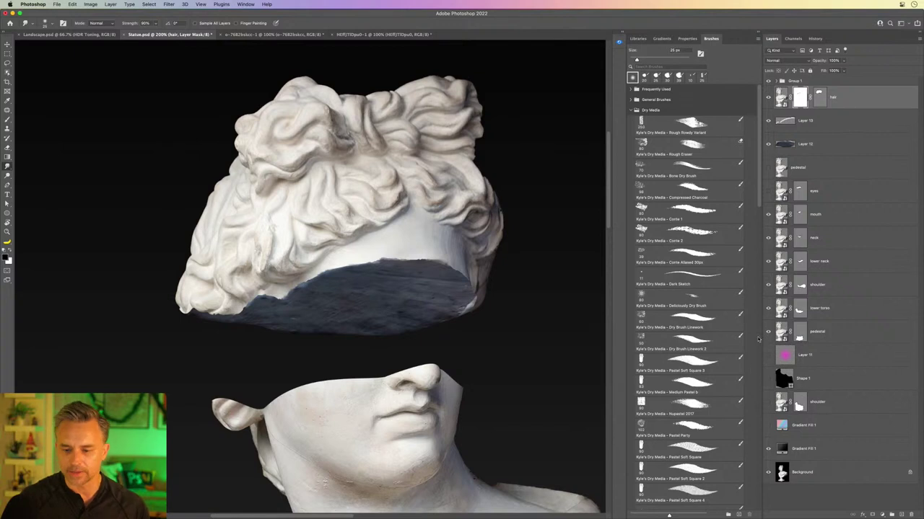
- Make the magenta glow on Layer 11 visible, select that layer and check the glow between the hair and mouth slices
click(768, 355)
click(827, 355)
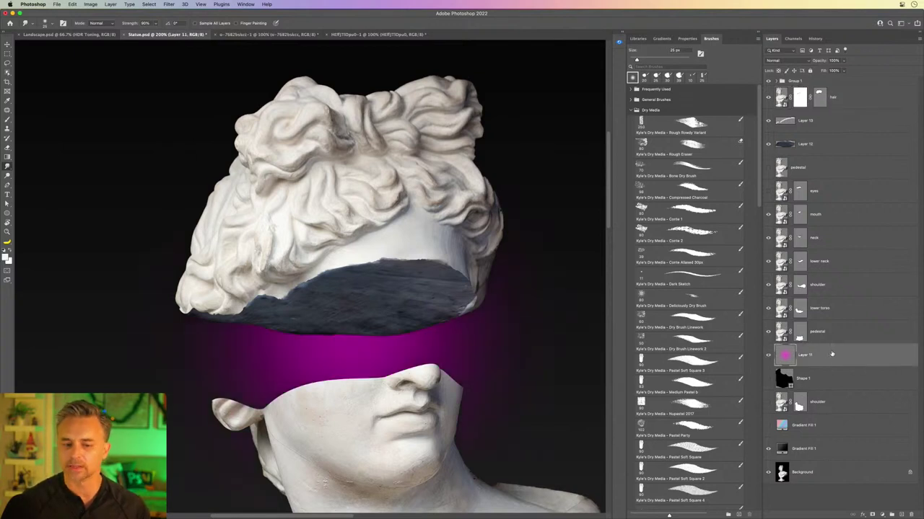
key(super+minus)
key(super+minus)
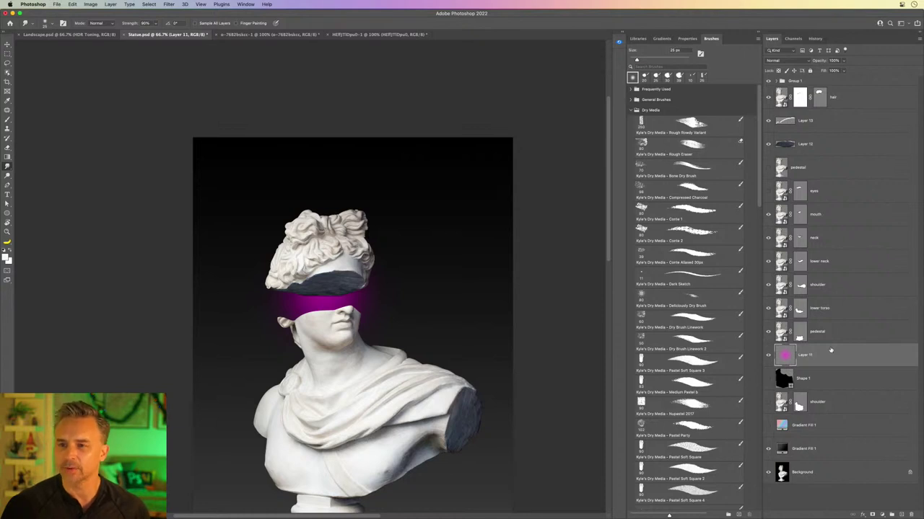
key(super+=)
key(super+=)
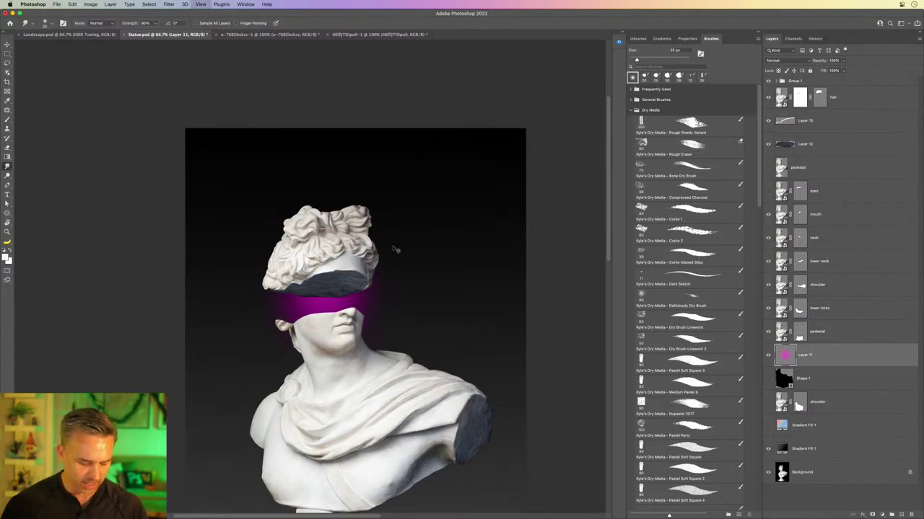
drag(358, 283, 325, 211)
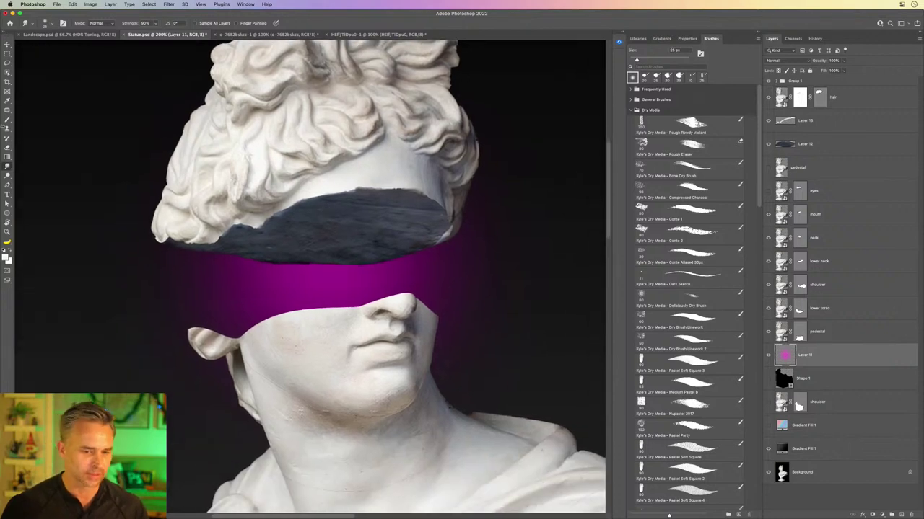
- Identify the neck slice by toggling its visibility and leave the neck layer hidden
click(6, 45)
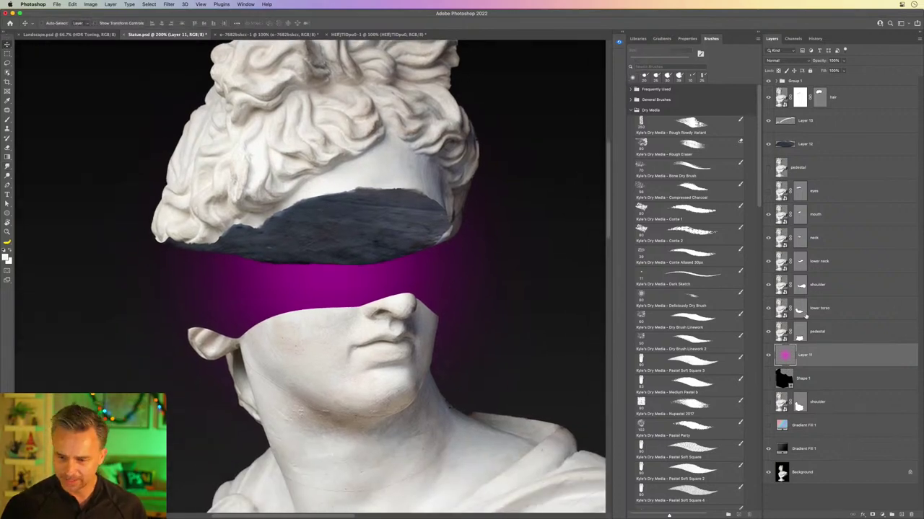
click(767, 239)
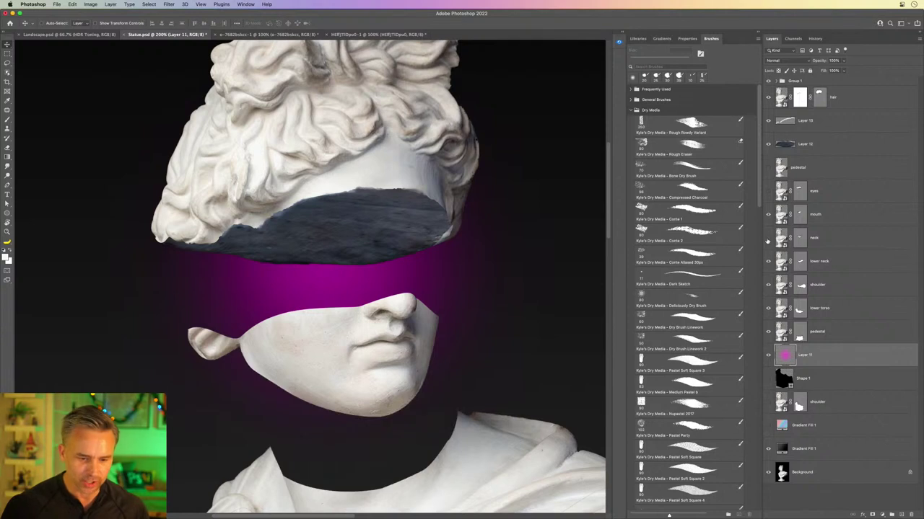
click(767, 239)
click(768, 239)
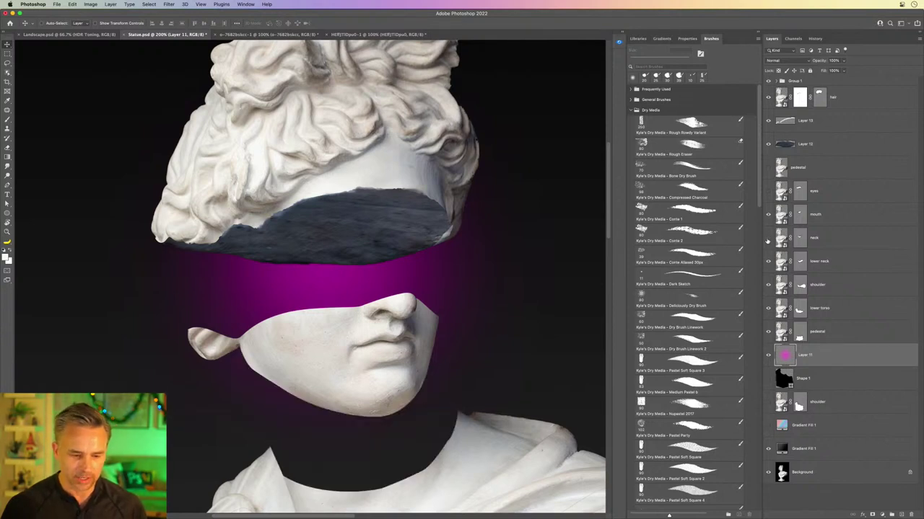
click(768, 238)
click(811, 247)
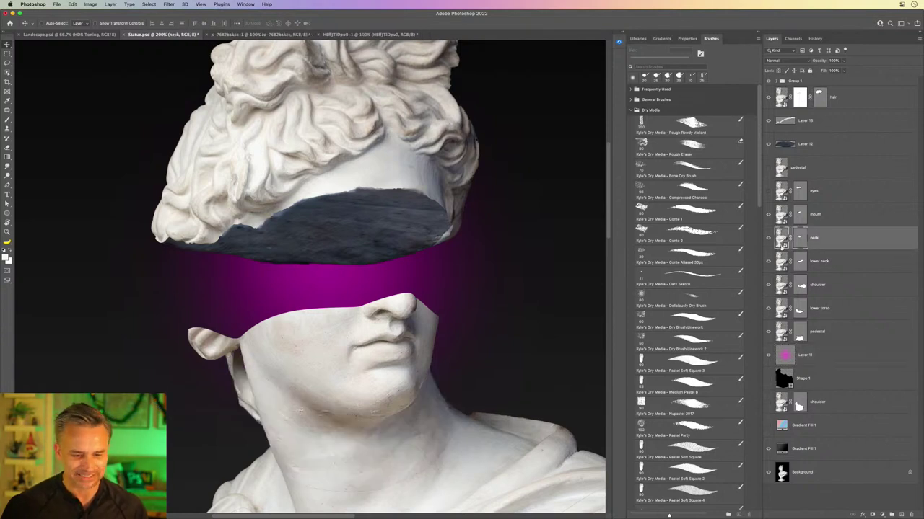
click(767, 242)
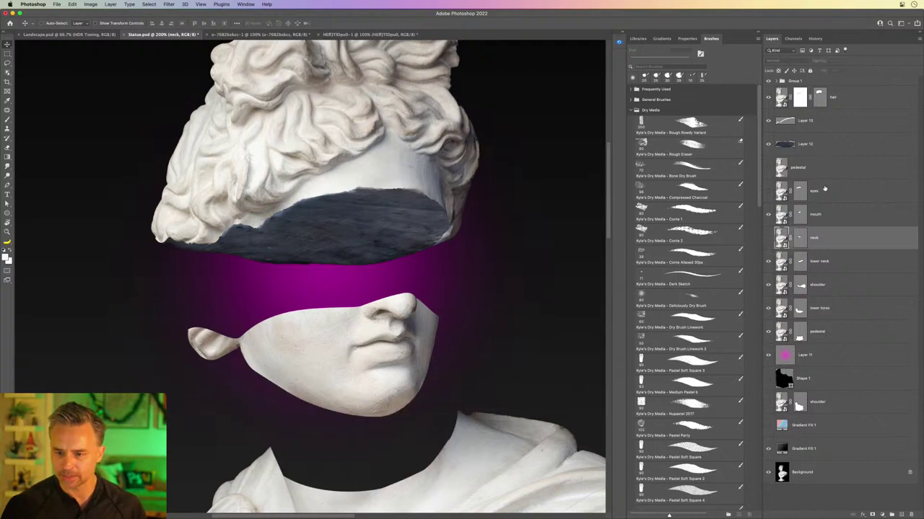
- Try a duplicate of the Layer 12 stone cut, placed between the lower neck and shoulder layers, over the neck opening
click(813, 145)
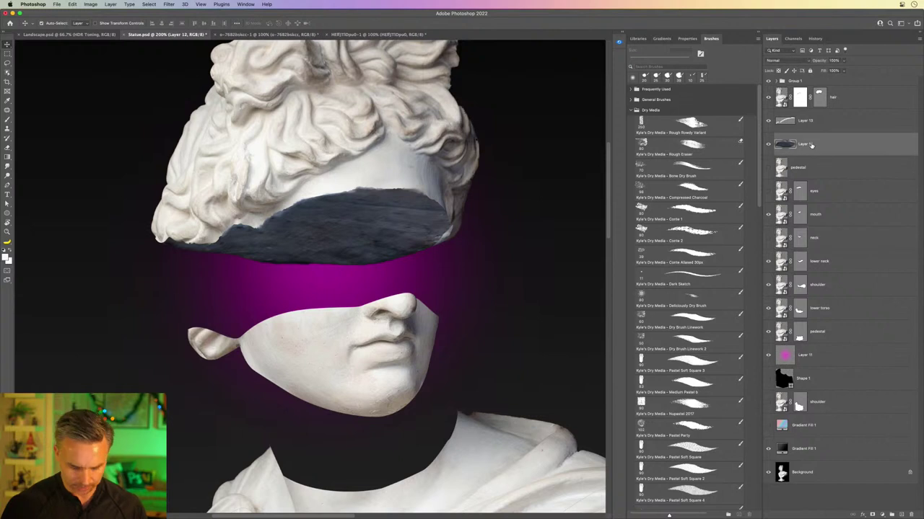
key(super+j)
drag(814, 145, 816, 296)
scroll(366, 372, down, 5)
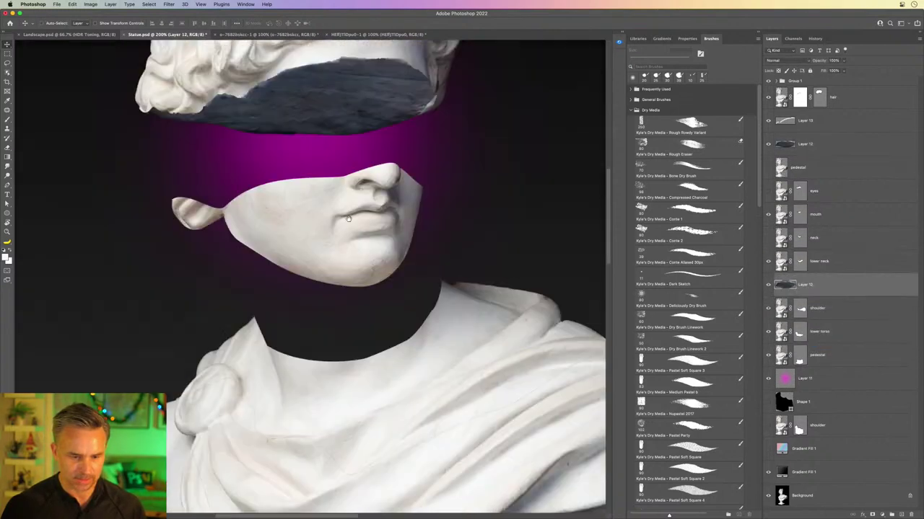
drag(347, 95, 352, 312)
- Try to fit the stone copy to the neck opening by flipping it vertically and rotating it, and delete the copy
key(ctrl+t)
right_click(215, 295)
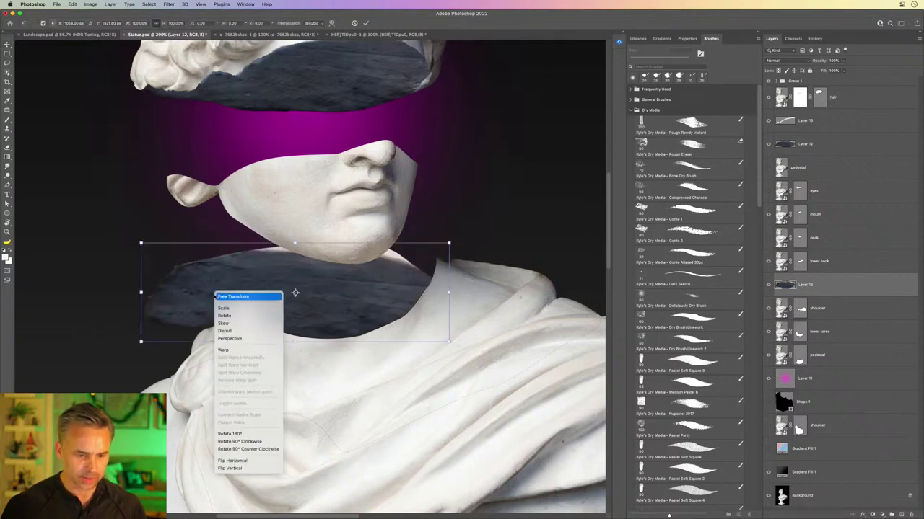
click(231, 468)
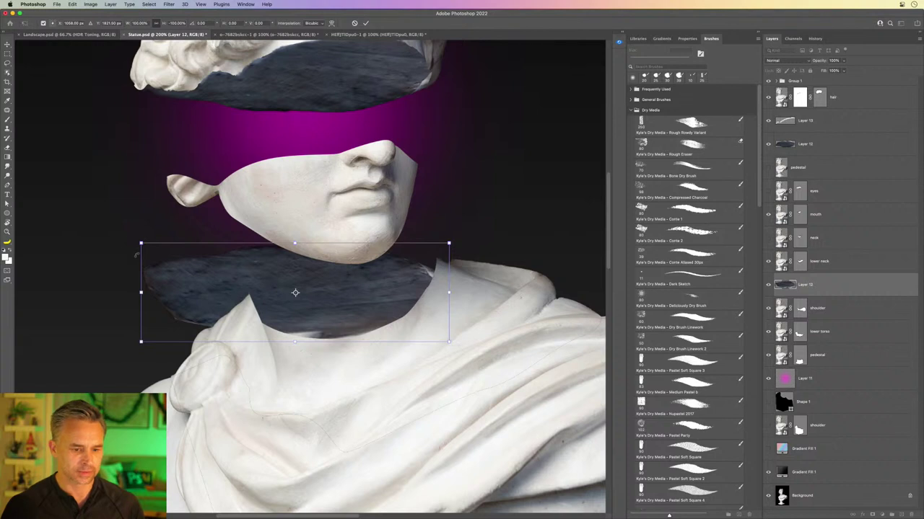
mouse_move(137, 255)
mouse_down()
mouse_move(140, 346)
mouse_move(138, 303)
mouse_move(149, 264)
mouse_up()
drag(237, 314, 220, 319)
drag(341, 355, 186, 245)
key(Return)
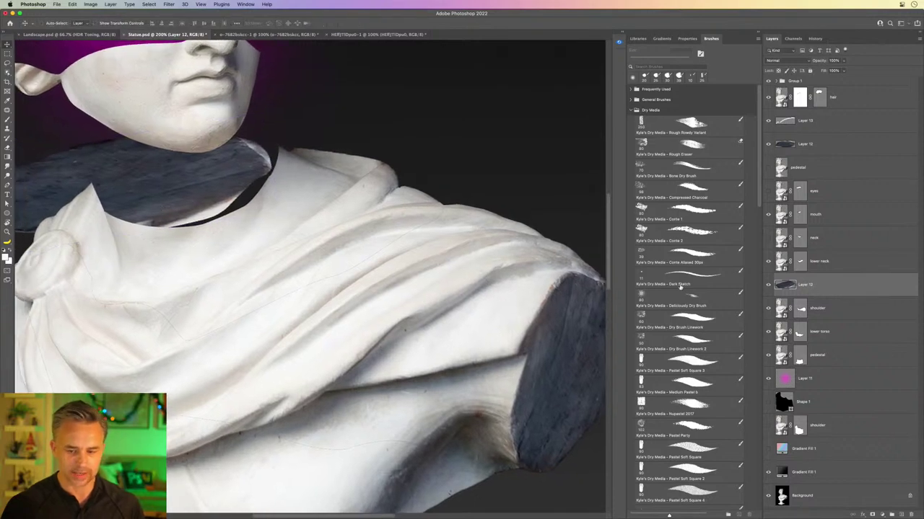
click(909, 515)
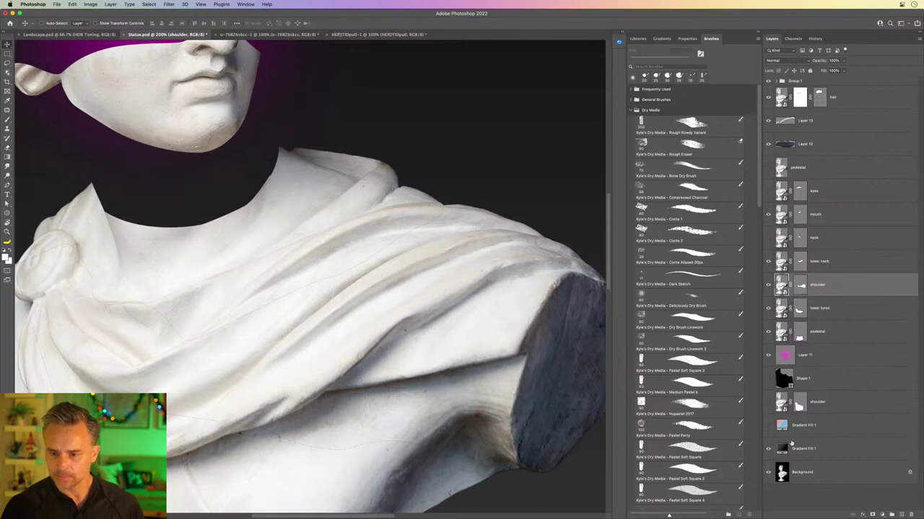
- Duplicate the hidden shoulder layer beneath Shape 1, delete the copy's vector mask and make the copy visible
drag(828, 355, 832, 410)
right_click(805, 404)
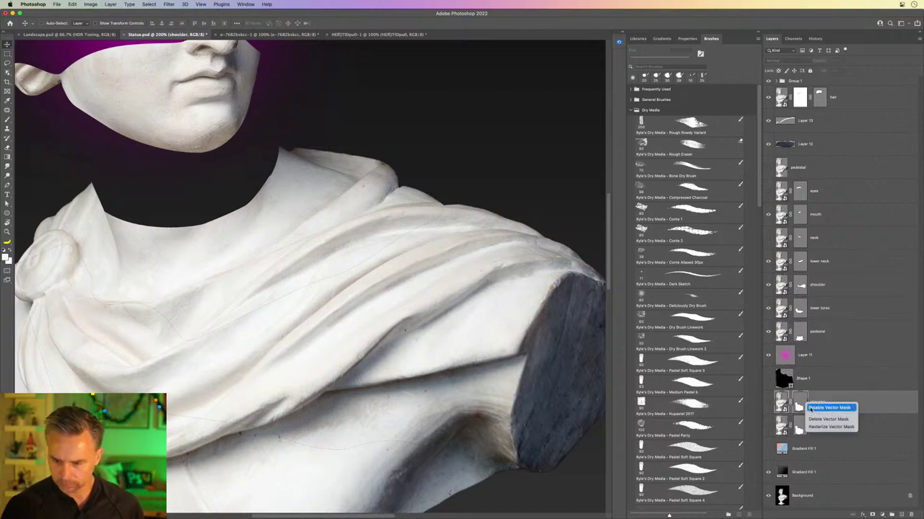
click(812, 420)
drag(772, 404, 773, 402)
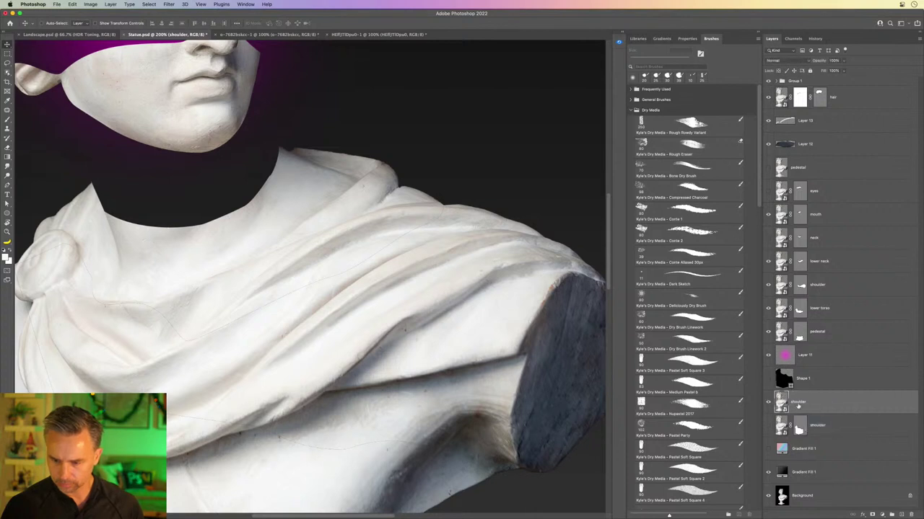
right_click(807, 381)
click(821, 302)
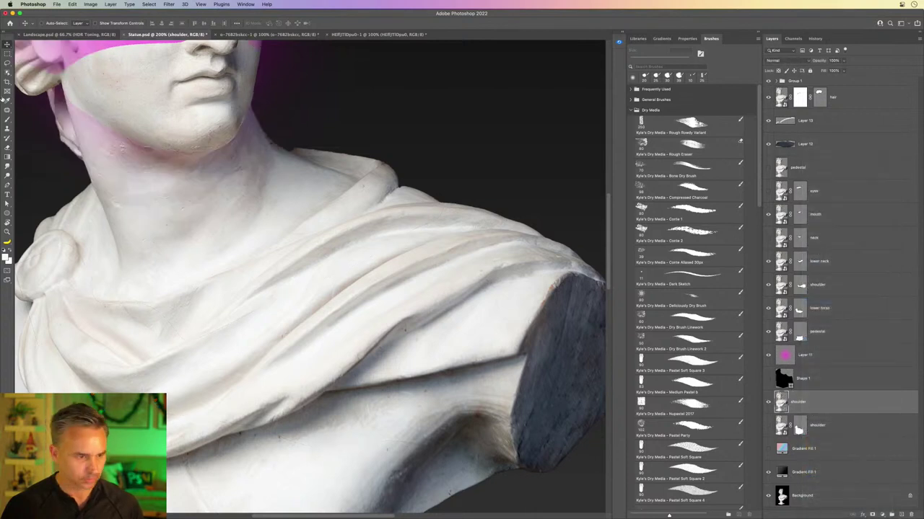
- Lasso the stone cut at the end of the arm, paste it as a new layer and hide the unmasked shoulder copy
key(l)
scroll(477, 441, right, 5)
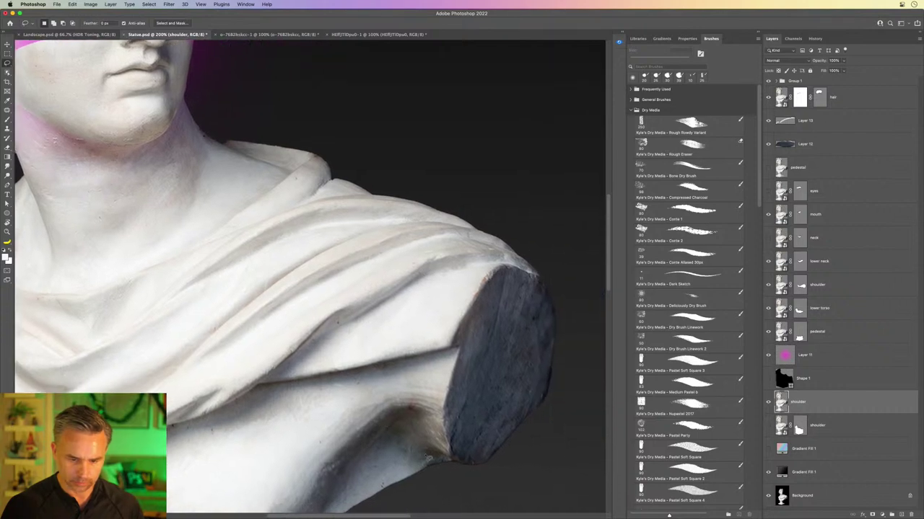
mouse_move(445, 469)
mouse_down()
mouse_move(438, 297)
mouse_move(477, 255)
mouse_move(515, 249)
mouse_move(579, 303)
mouse_move(603, 482)
mouse_up()
key(super+c)
key(super+v)
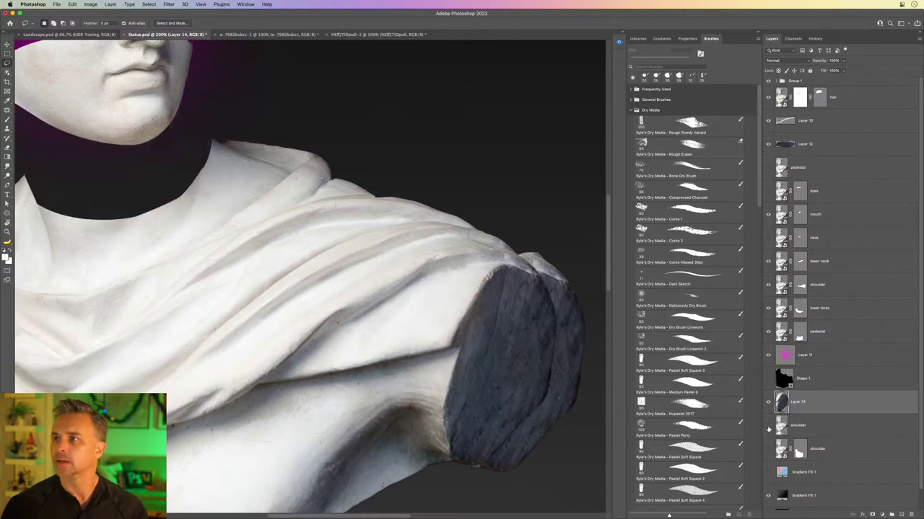
- Move the pasted stone layer, Layer 14, up the stack to between the lower neck and shoulder layers
key(ctrl+1)
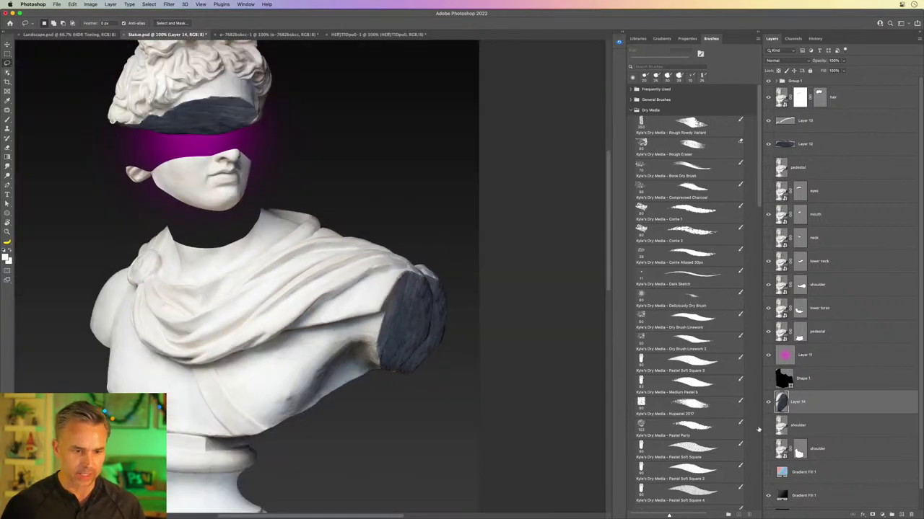
drag(156, 285, 282, 364)
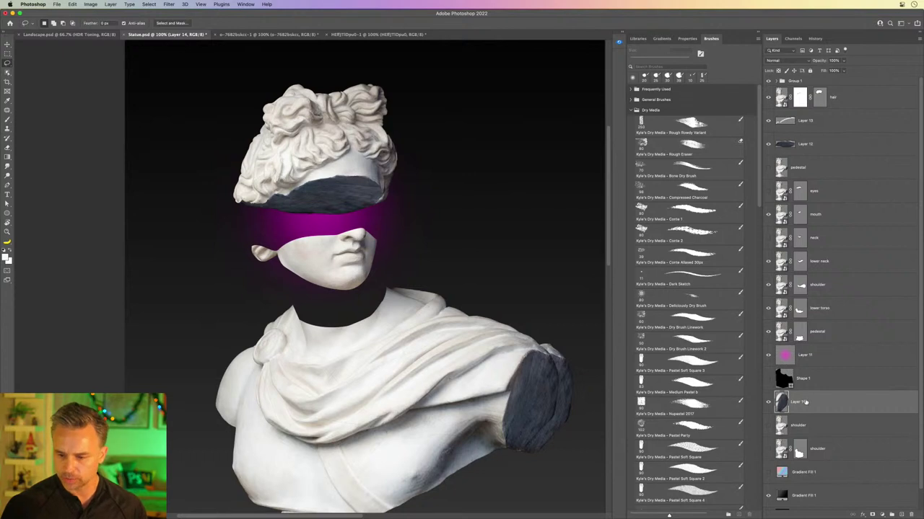
drag(807, 400, 816, 274)
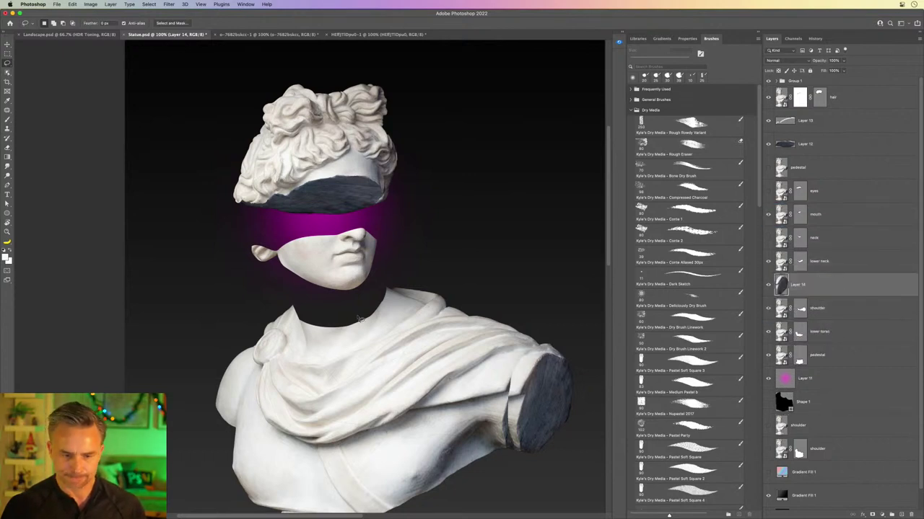
- Rotate the stone layer, Layer 14, about -125 degrees and place it in the neck opening beneath the chin
key(super+t)
drag(470, 303, 538, 485)
drag(524, 407, 319, 311)
key(super+=)
key(super+=)
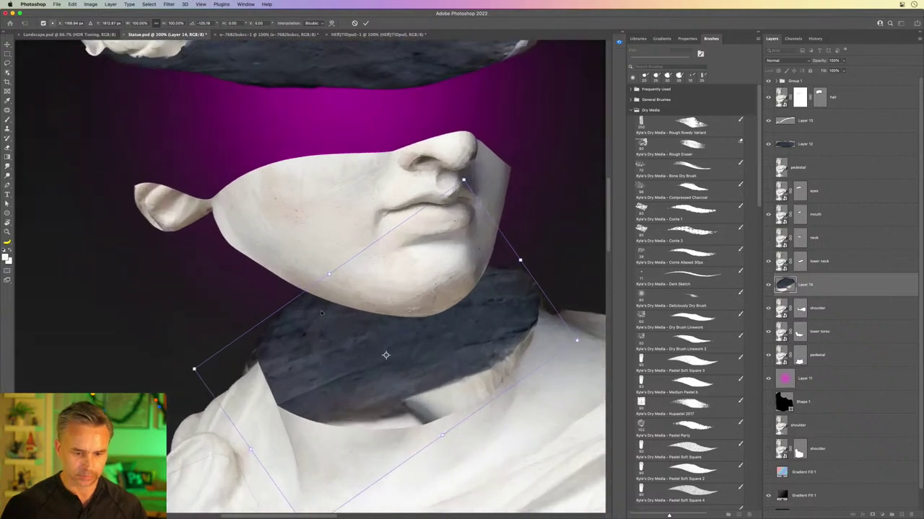
- Warp the stone layer so its outline follows the rim of the neck opening on both sides and along the front
scroll(322, 312, down, 5)
scroll(322, 312, right, 4)
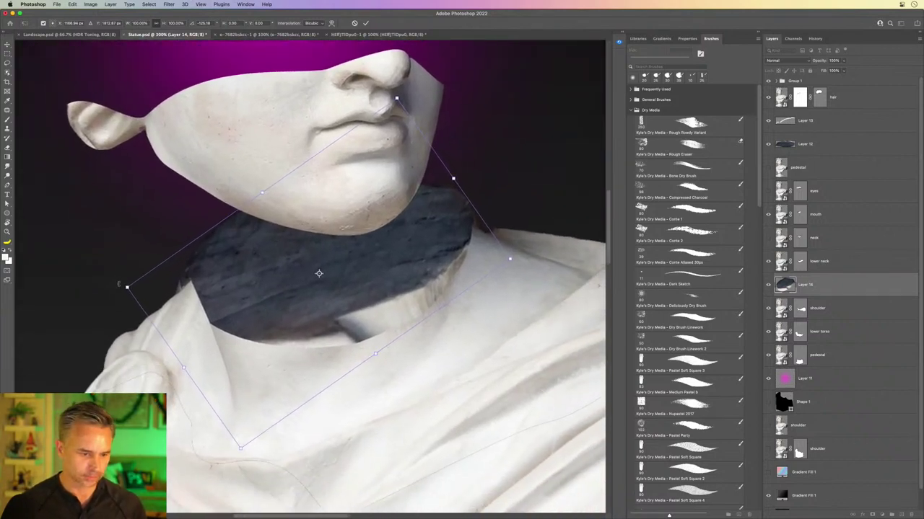
right_click(262, 296)
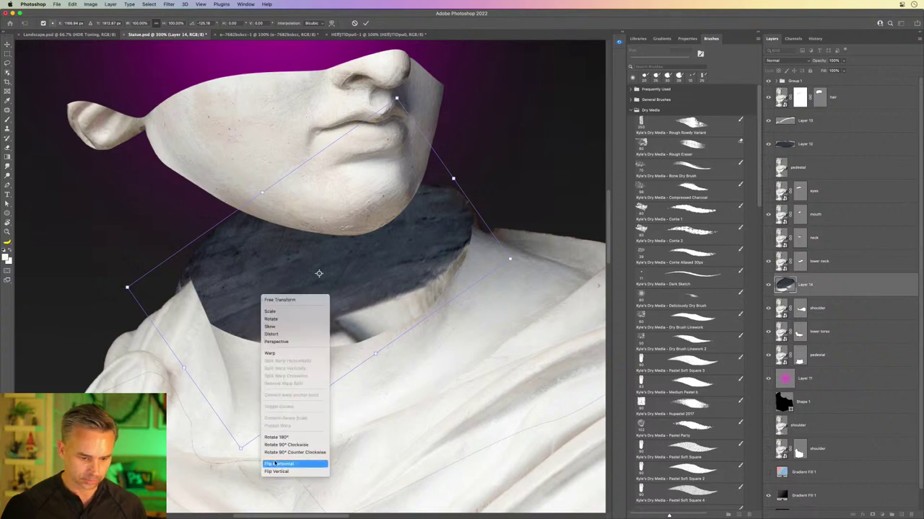
key(Return)
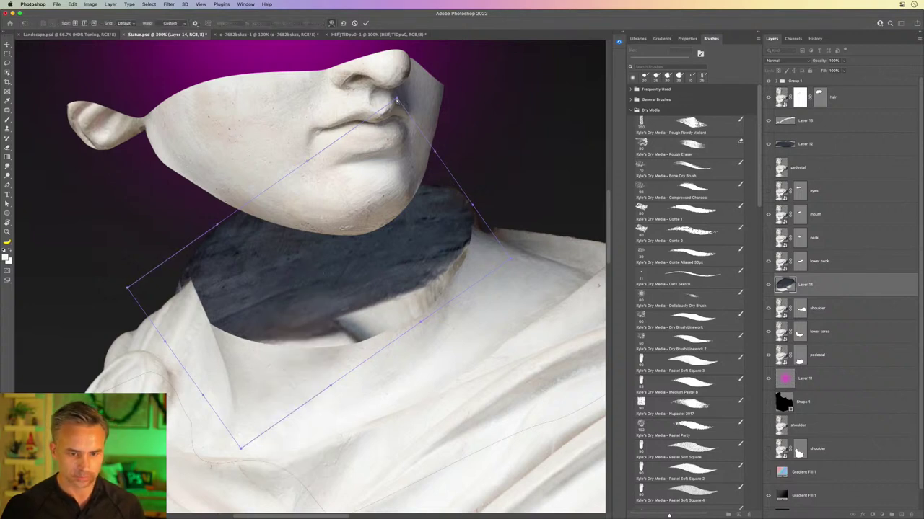
drag(397, 99, 400, 140)
drag(463, 189, 443, 201)
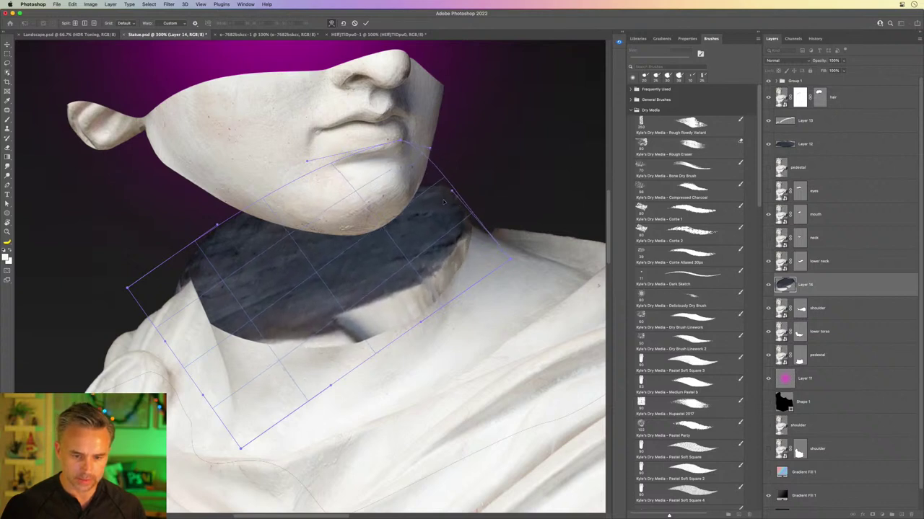
mouse_move(383, 320)
mouse_down()
mouse_move(404, 324)
mouse_move(384, 332)
mouse_up()
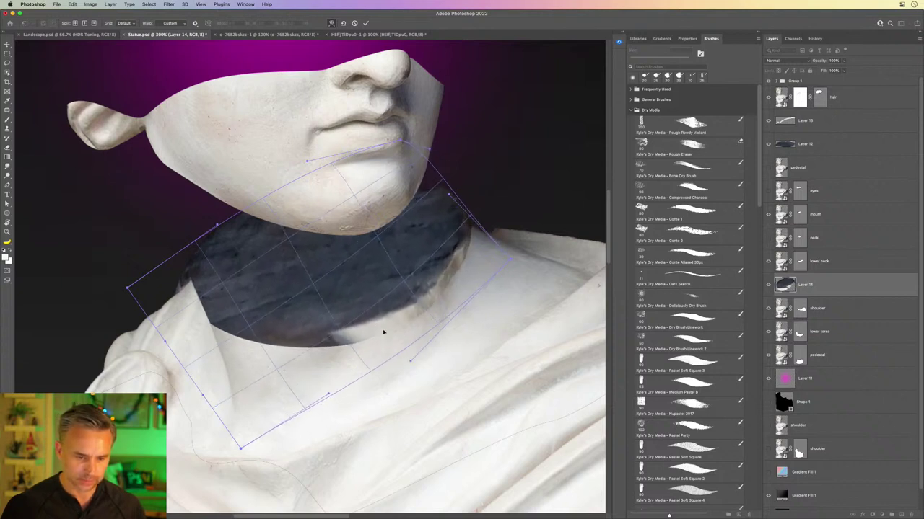
drag(127, 288, 170, 271)
drag(241, 344, 240, 338)
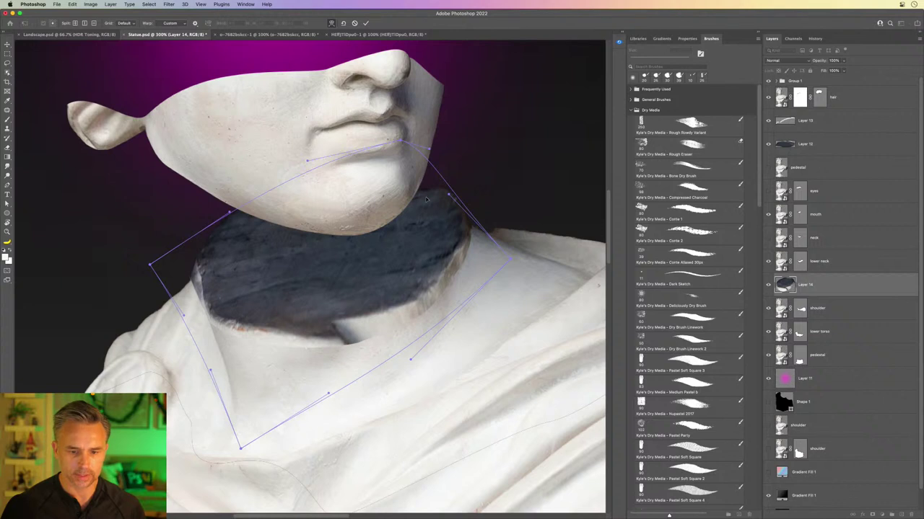
key(Return)
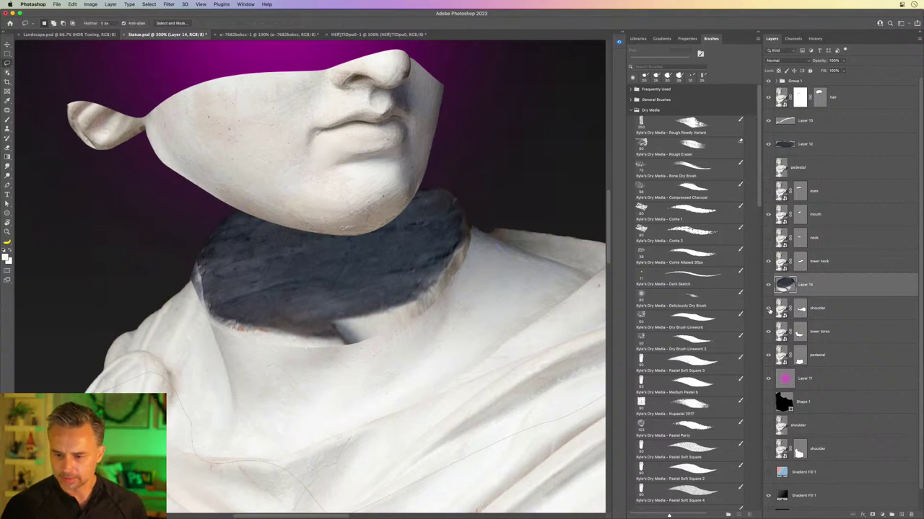
- Check which slice surrounds the neck opening by toggling the lower neck layer, then add a layer mask to it for painting in black
click(768, 262)
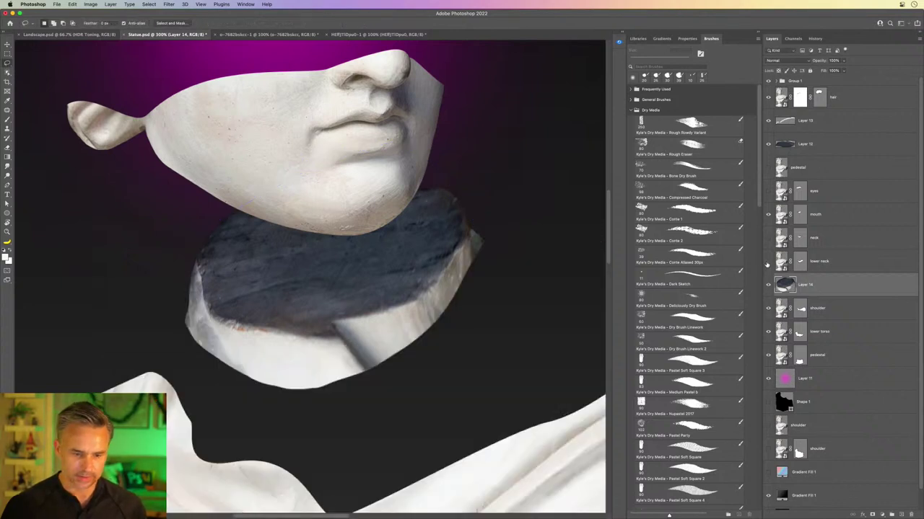
click(768, 262)
click(810, 264)
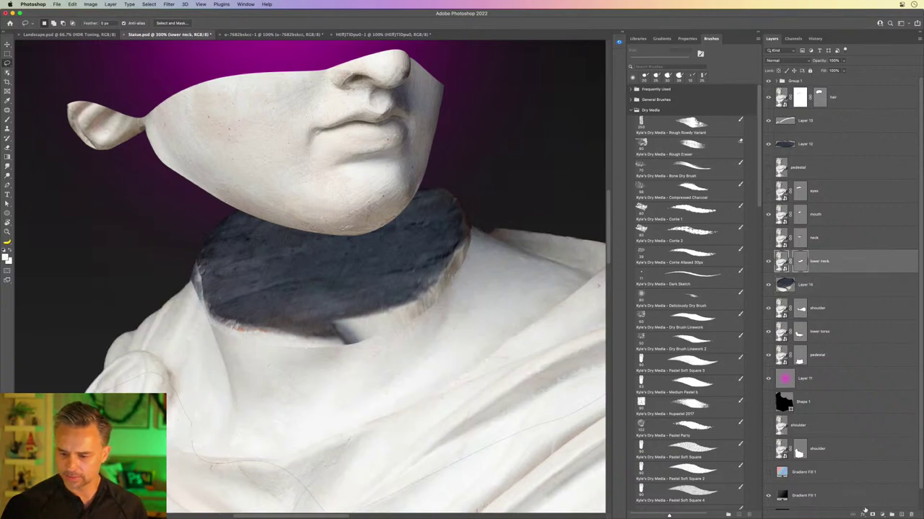
click(872, 514)
key(b)
key(x)
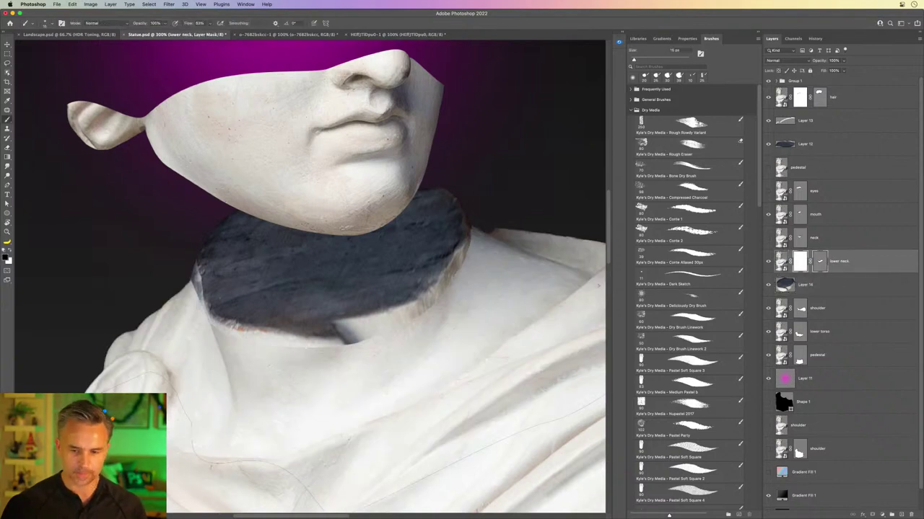
- Paint black on the lower neck layer mask along the front rim of the neck opening, enlarging the brush to 80 px and reducing it for finer edges
key(bracketright)
key(bracketright)
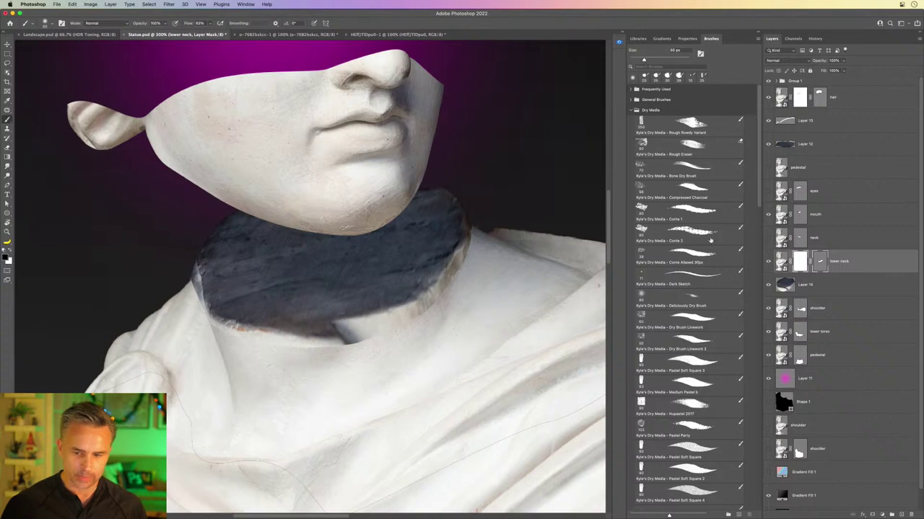
key(bracketright)
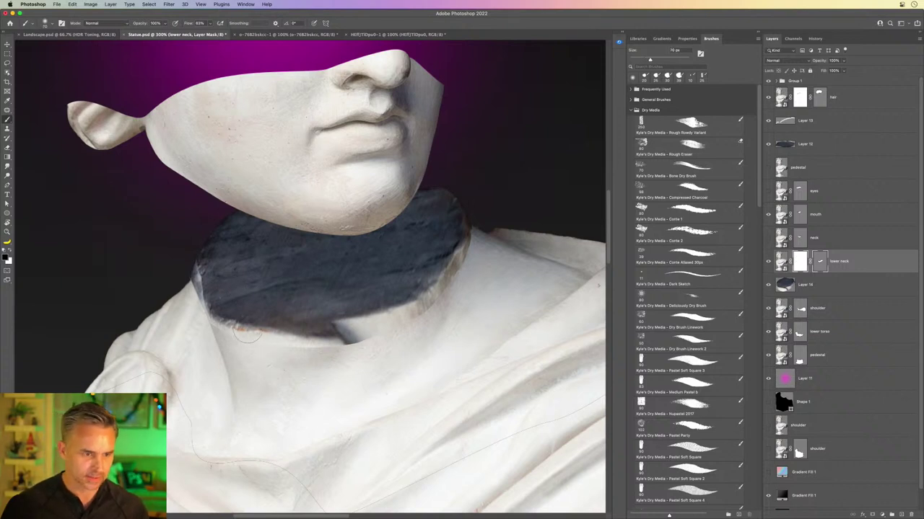
key(bracketright)
mouse_move(289, 347)
mouse_down()
mouse_move(356, 350)
mouse_move(378, 341)
mouse_move(363, 350)
mouse_move(425, 318)
mouse_up()
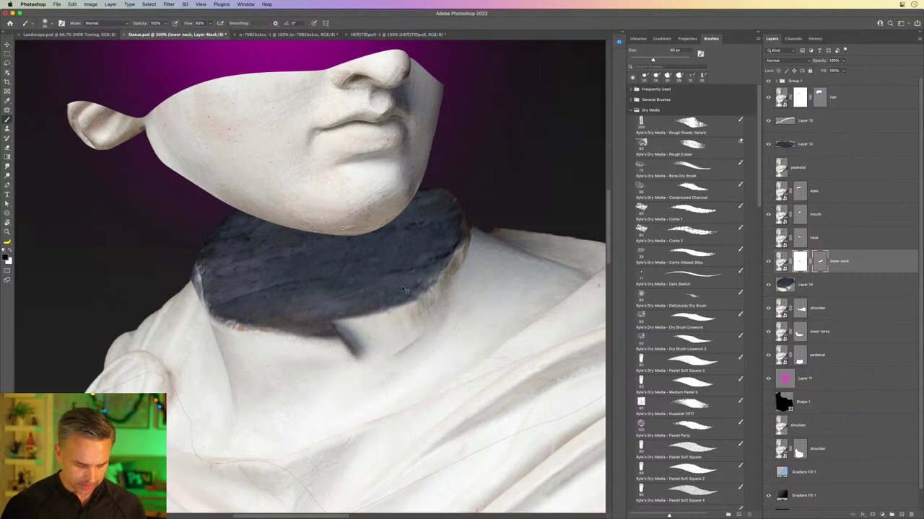
key(super+z)
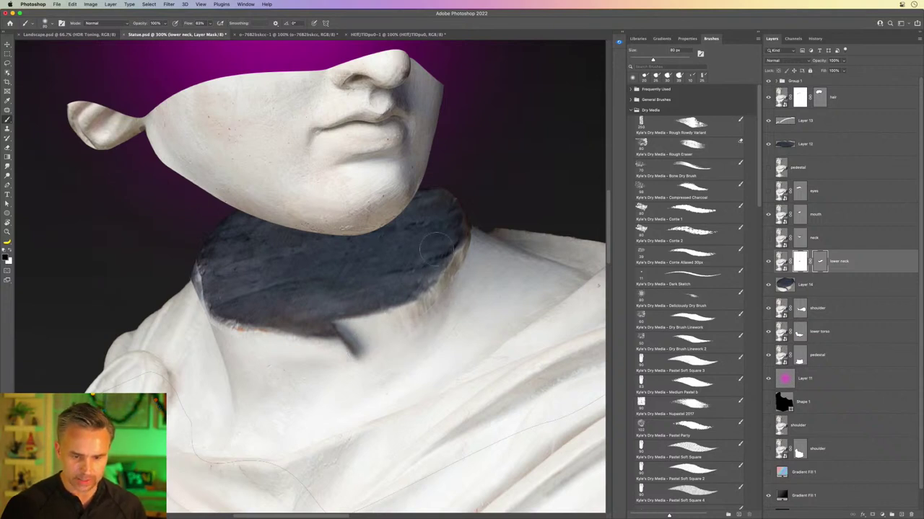
key(bracketleft)
key(bracketleft)
key(bracketleft)
key(bracketleft)
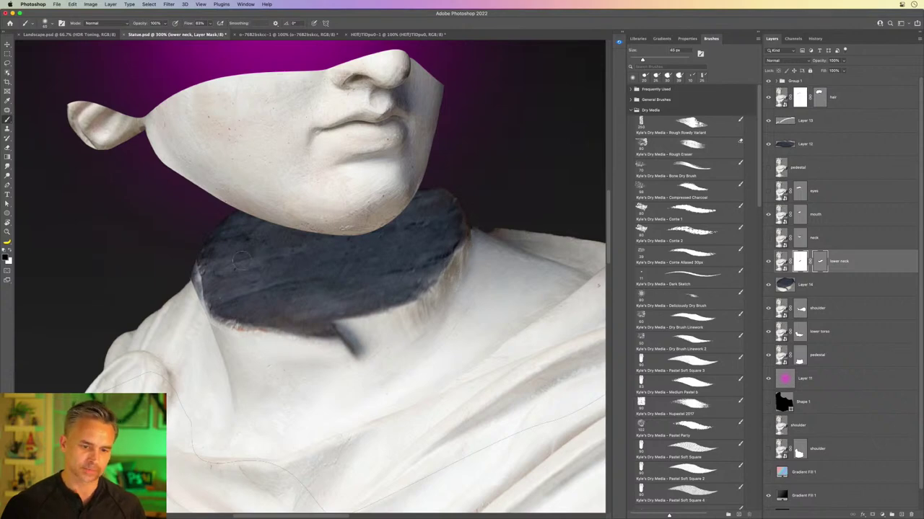
- Select the stone layer, Layer 14, and nudge it slightly down within the neck opening
key(super+minus)
key(super+minus)
key(super+minus)
drag(315, 186, 366, 204)
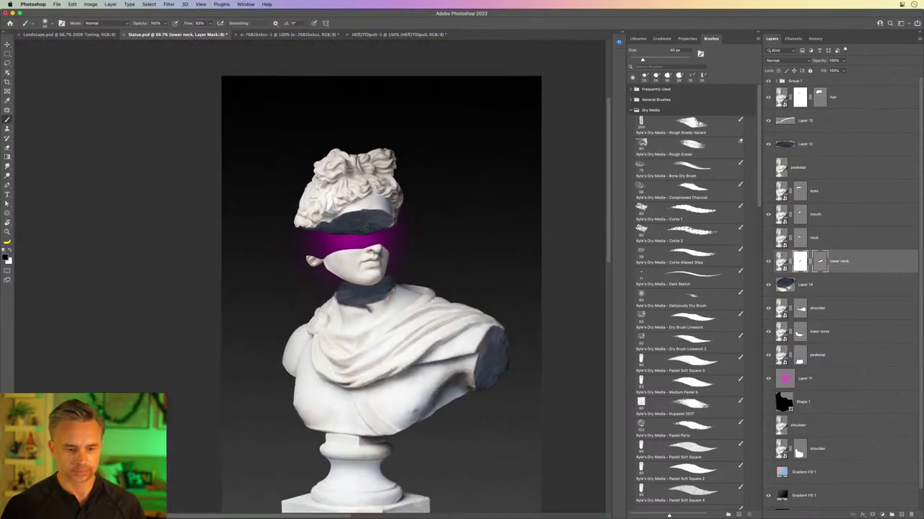
click(8, 44)
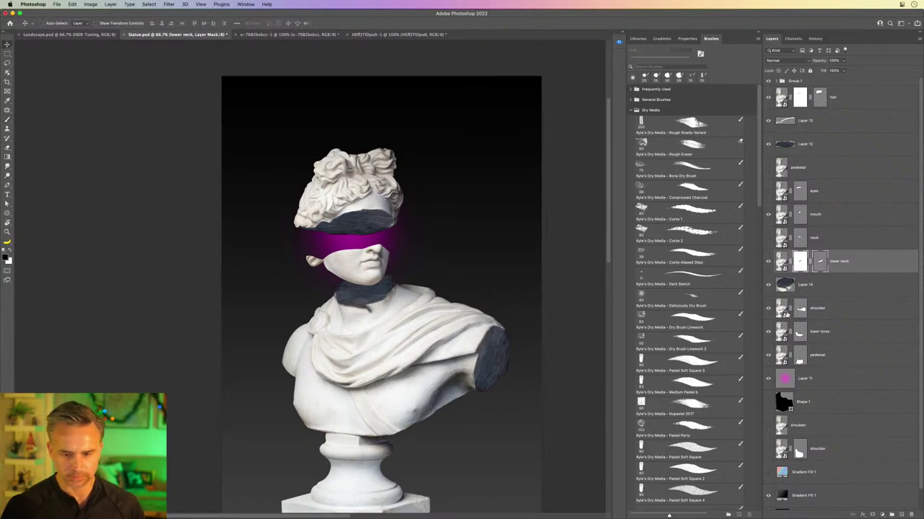
click(786, 285)
drag(380, 310, 377, 313)
- Warp Layer 14 again, stretching its side edges slightly outward to fill the neck opening
scroll(377, 314, up, 4)
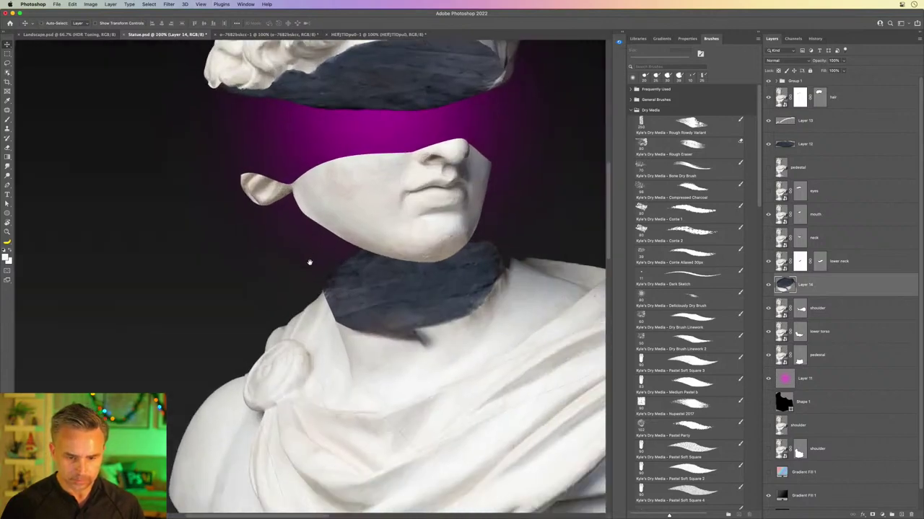
drag(309, 262, 289, 258)
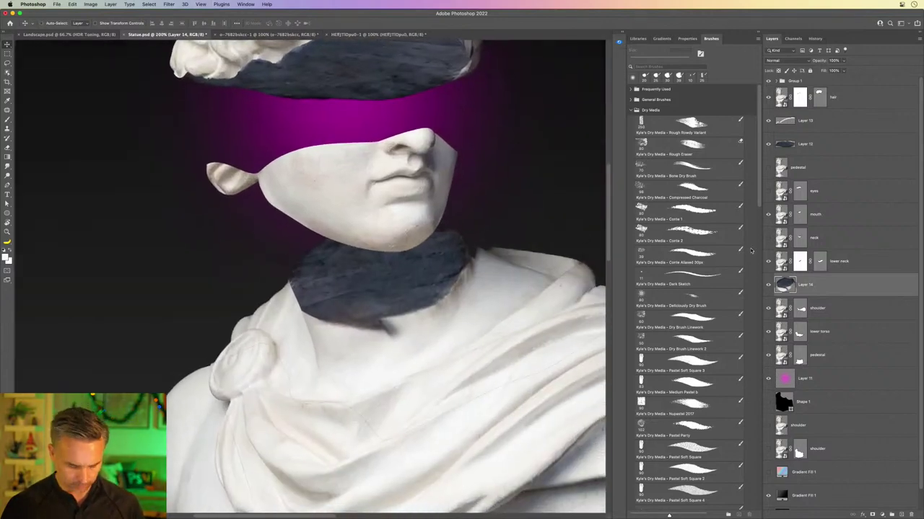
key(super+t)
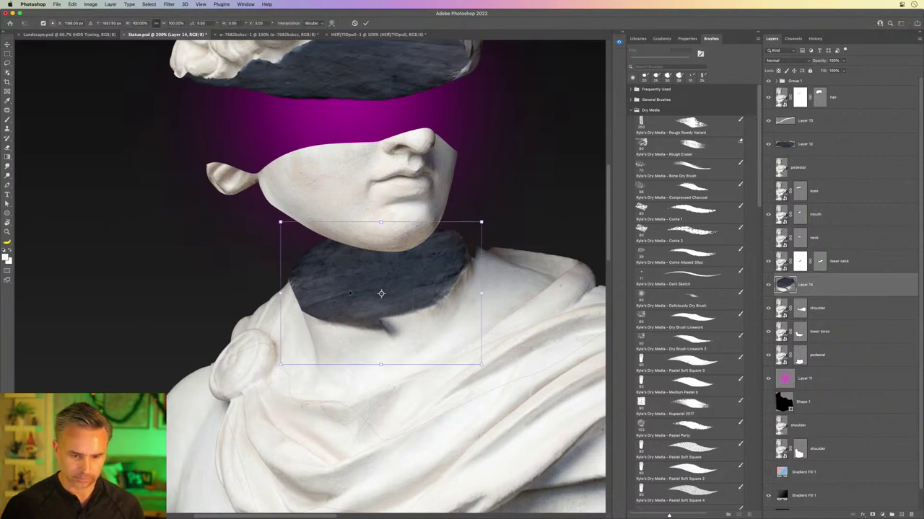
right_click(428, 283)
click(437, 339)
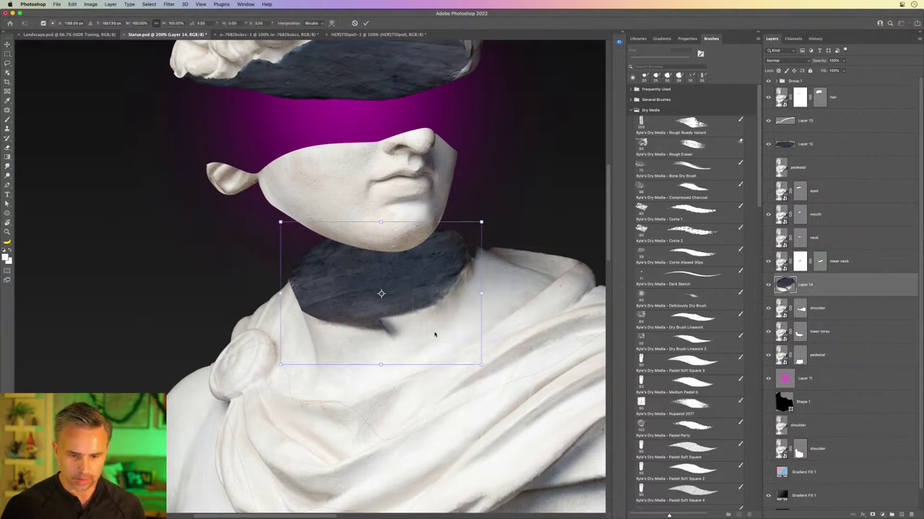
drag(482, 222, 489, 226)
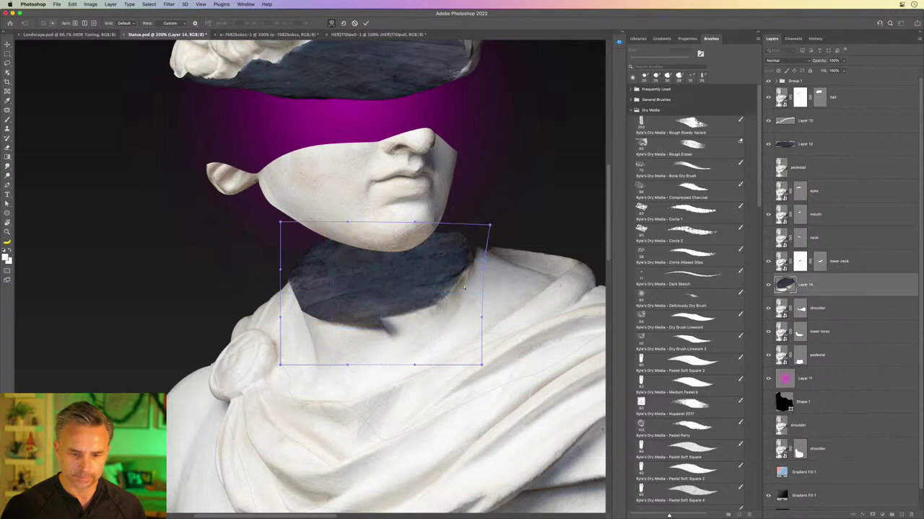
mouse_move(466, 287)
mouse_down()
mouse_move(478, 283)
mouse_move(469, 283)
mouse_up()
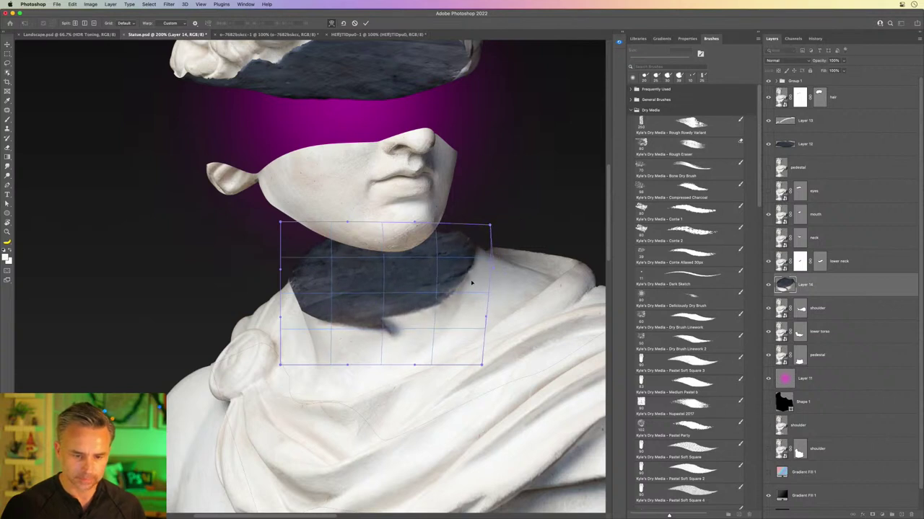
drag(331, 305, 284, 264)
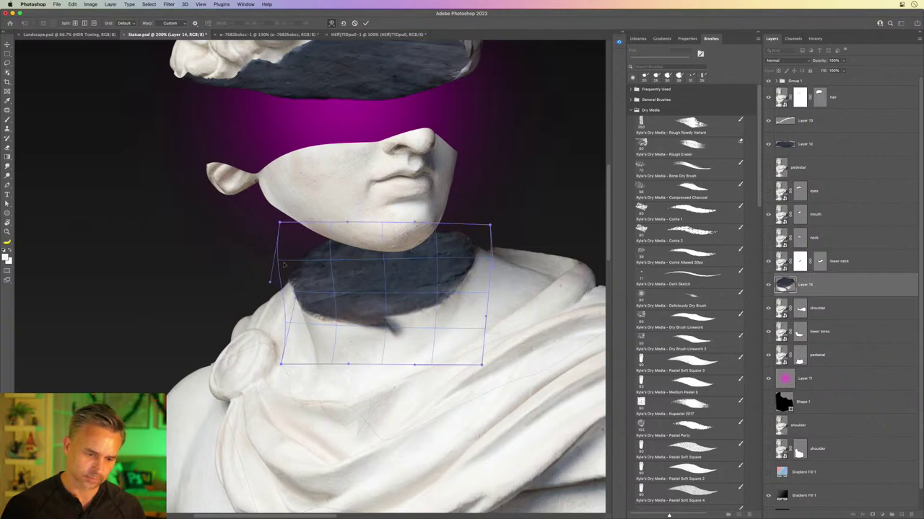
key(Return)
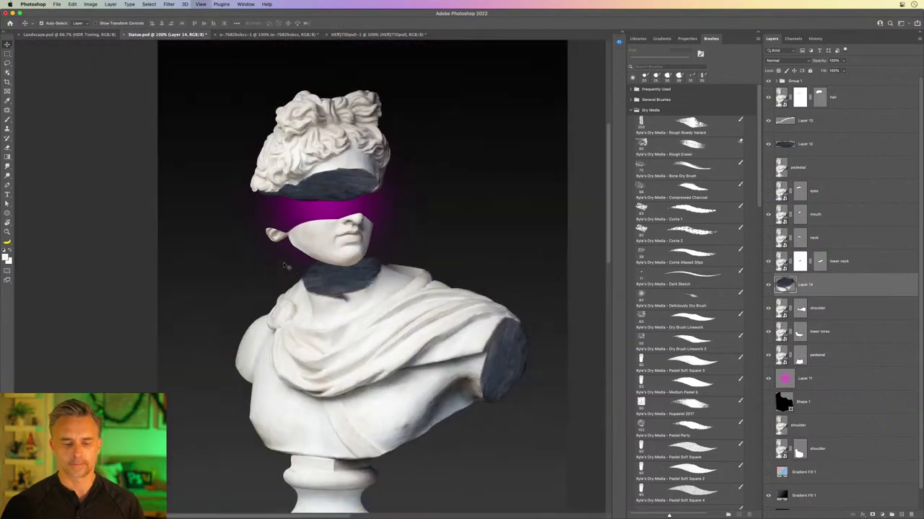
- Scale the magenta glow, Layer 11, down to a smaller spot
key(super+0)
drag(292, 257, 323, 280)
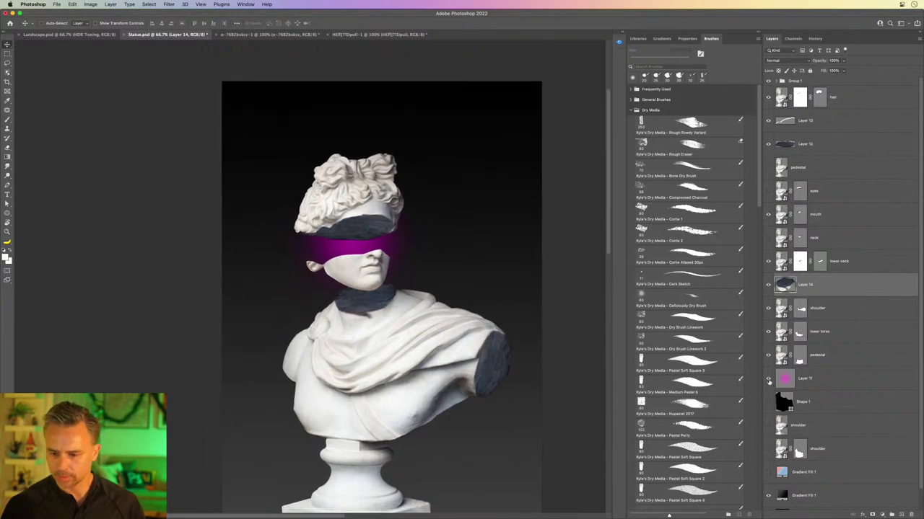
click(799, 381)
key(super+t)
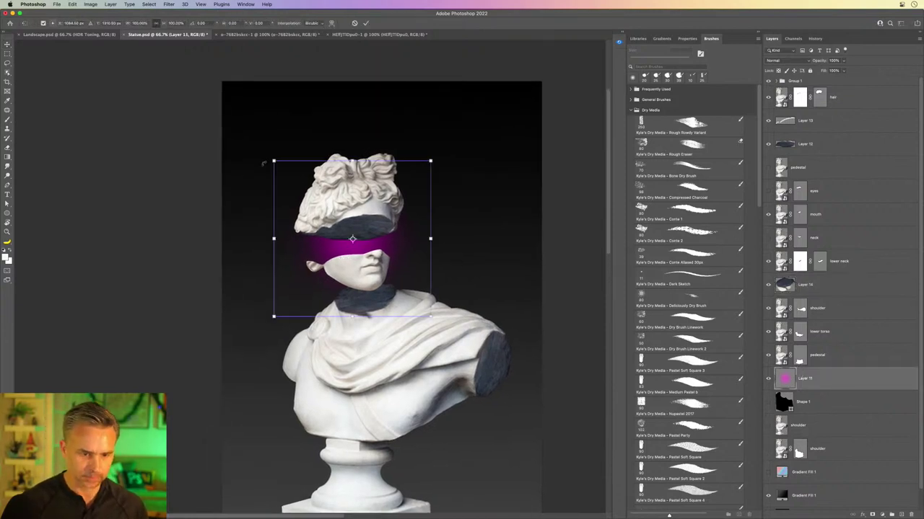
drag(273, 161, 363, 272)
key(Return)
- Move the reduced magenta glow into the gap between the hair slice and the face
key(super+plus)
key(super+plus)
key(super+plus)
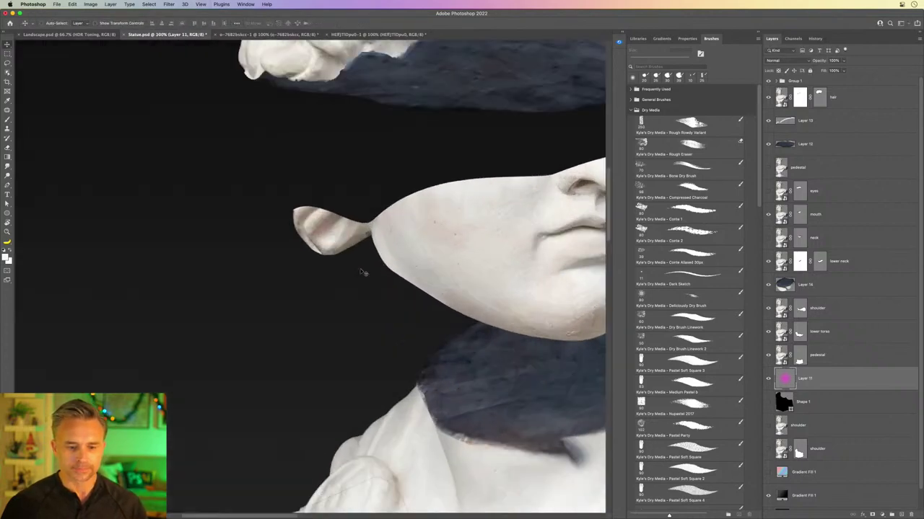
drag(423, 230, 201, 276)
drag(495, 333, 317, 194)
- Move Layer 11 up the stack to directly below the hair layer, and move the mouth layer directly above the hair layer
drag(832, 382, 828, 275)
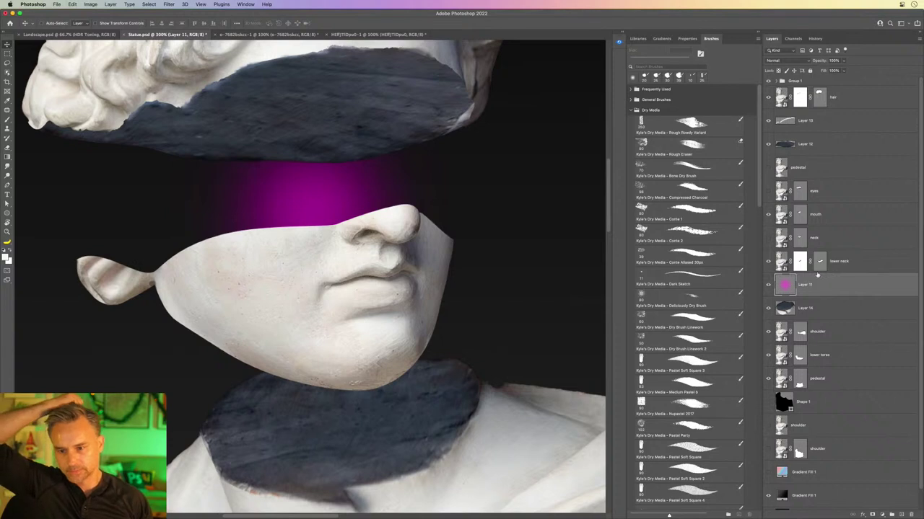
drag(828, 275, 833, 108)
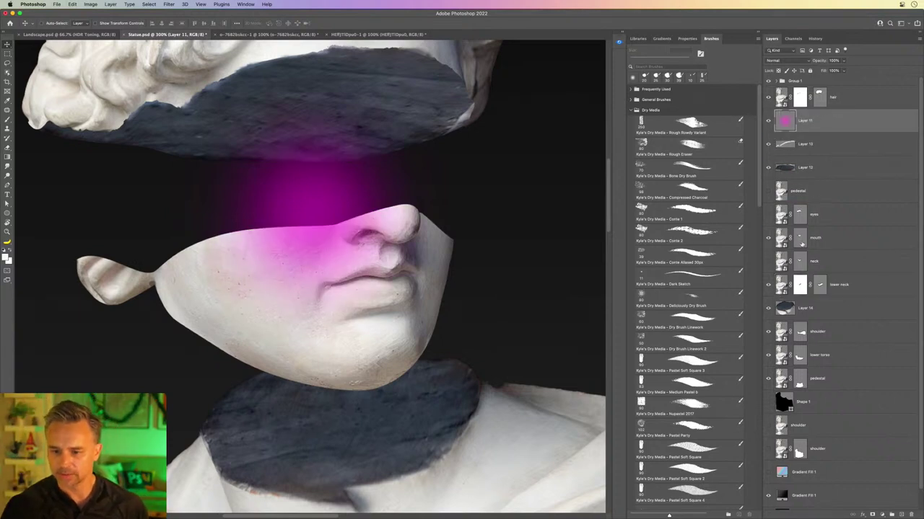
drag(819, 239, 842, 91)
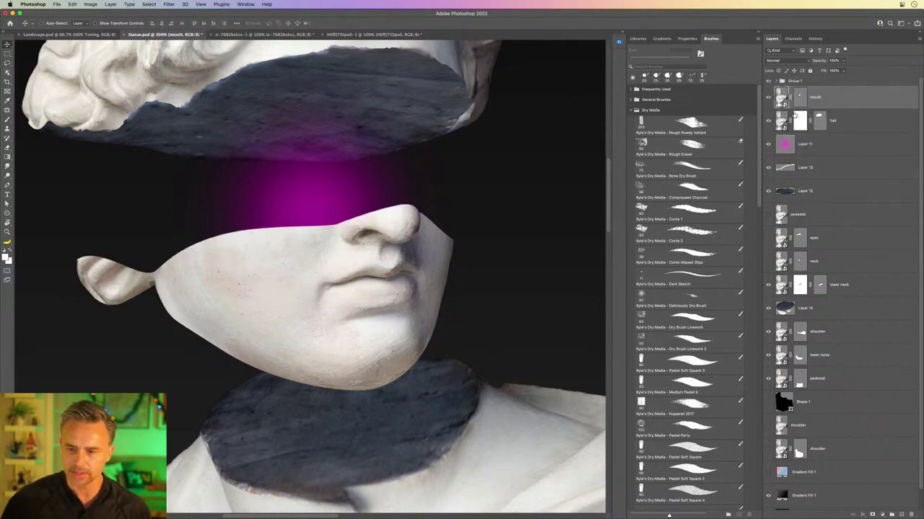
- Recolour the magenta glow, Layer 11, to orange with Hue/Saturation, raising the saturation to +100
click(808, 150)
drag(372, 160, 400, 221)
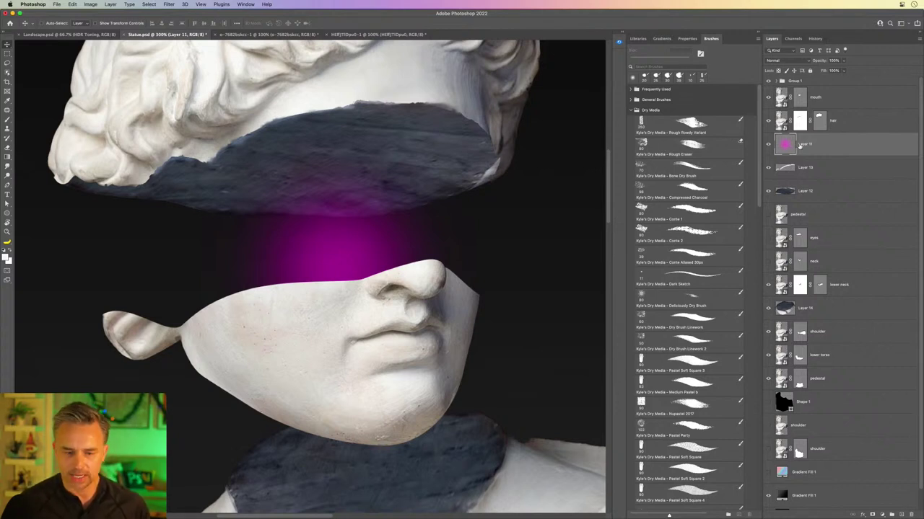
key(super+u)
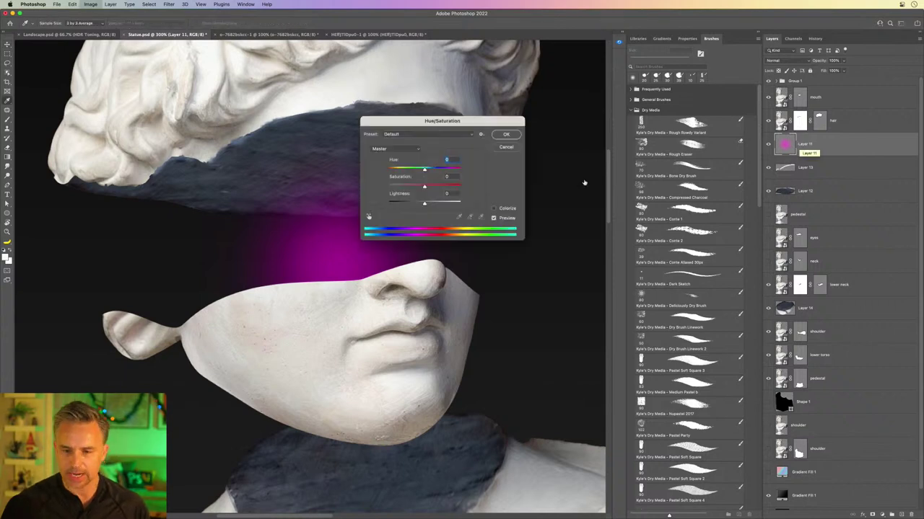
drag(511, 190, 515, 191)
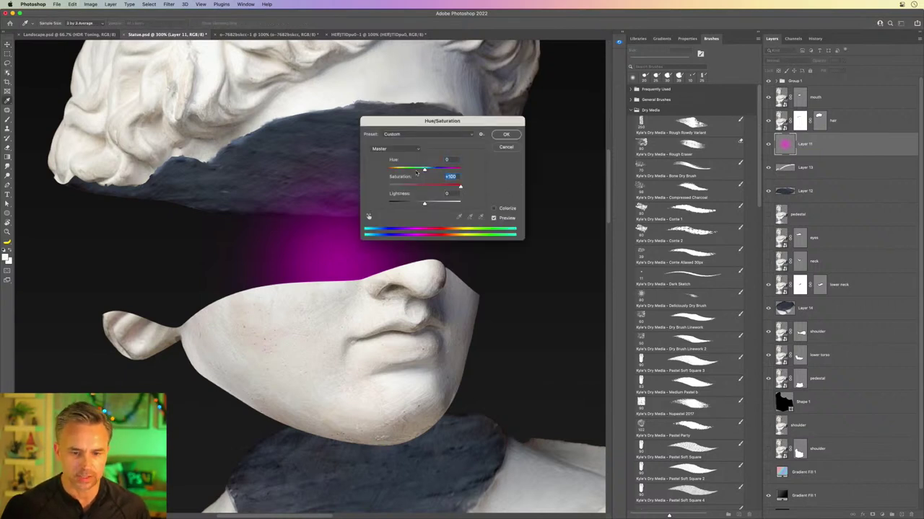
drag(416, 172, 448, 174)
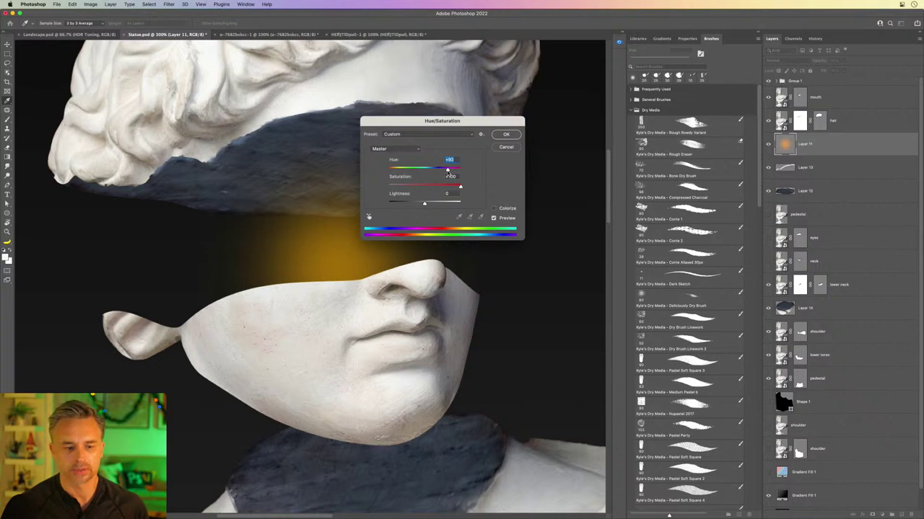
key(Return)
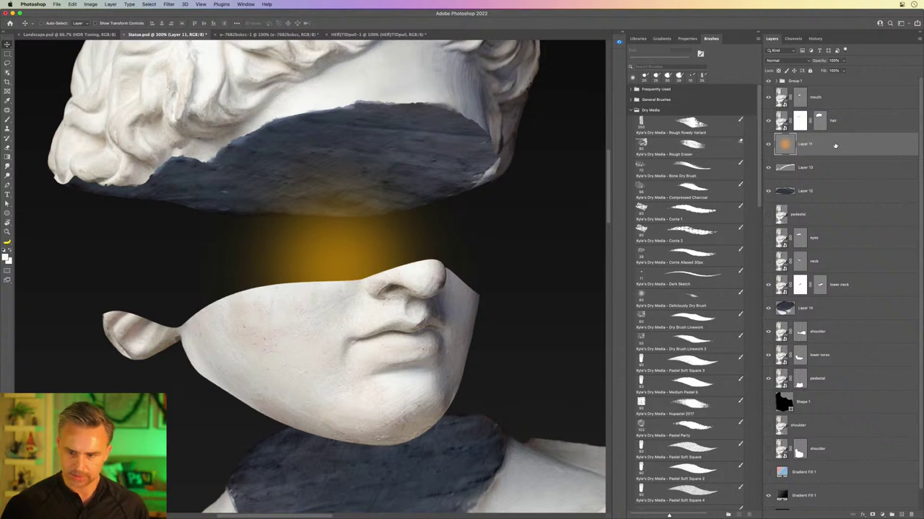
- Duplicate the orange glow layer and scale the copy up around its centre
key(super+j)
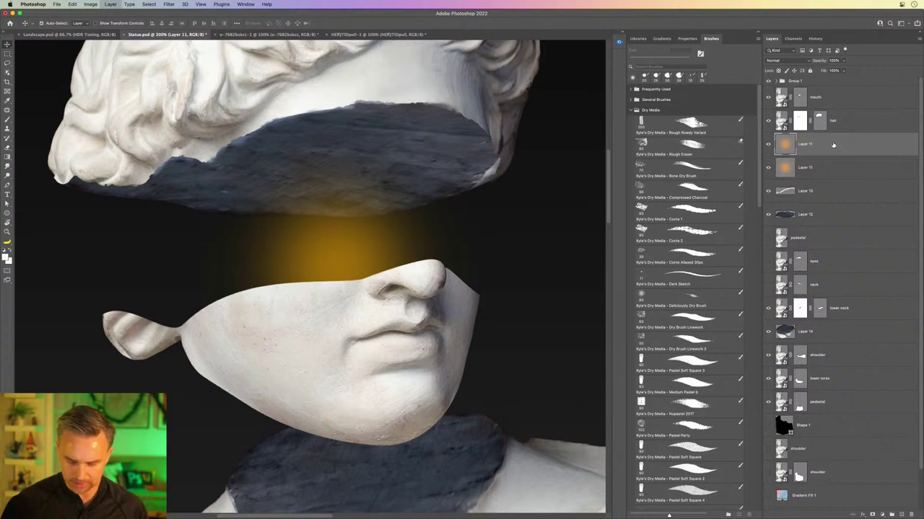
key(super+t)
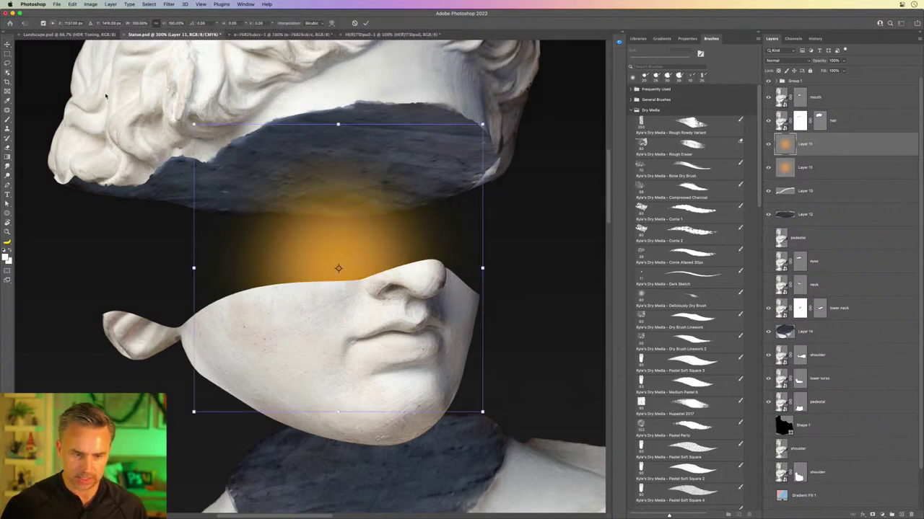
drag(193, 124, 81, 12)
drag(199, 175, 261, 165)
key(Return)
- Move the enlarged glow copy directly above Layer 12 and clip it to that stone texture beneath the hair slice
drag(835, 166, 823, 199)
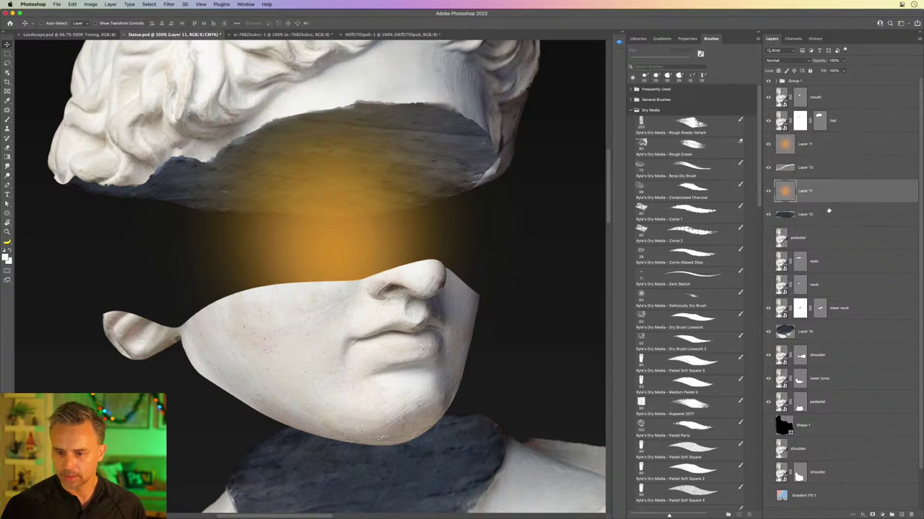
alt+click(822, 201)
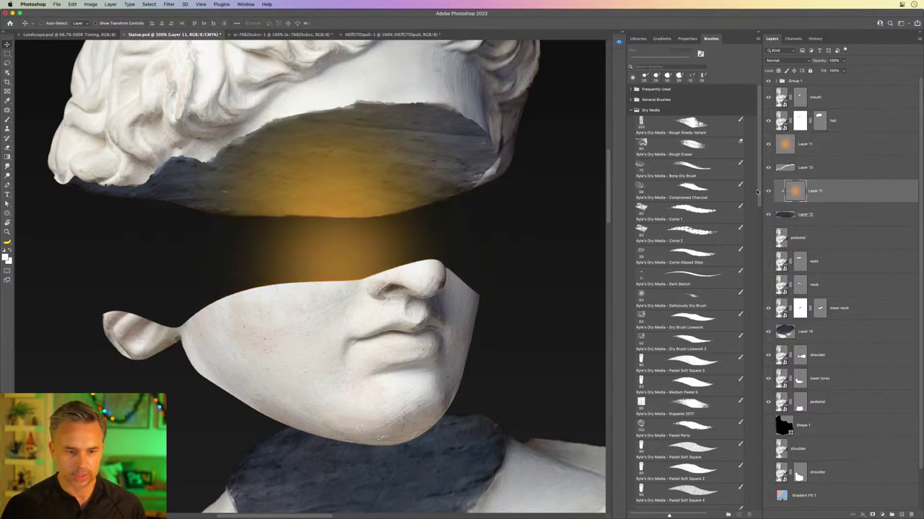
click(768, 193)
click(768, 193)
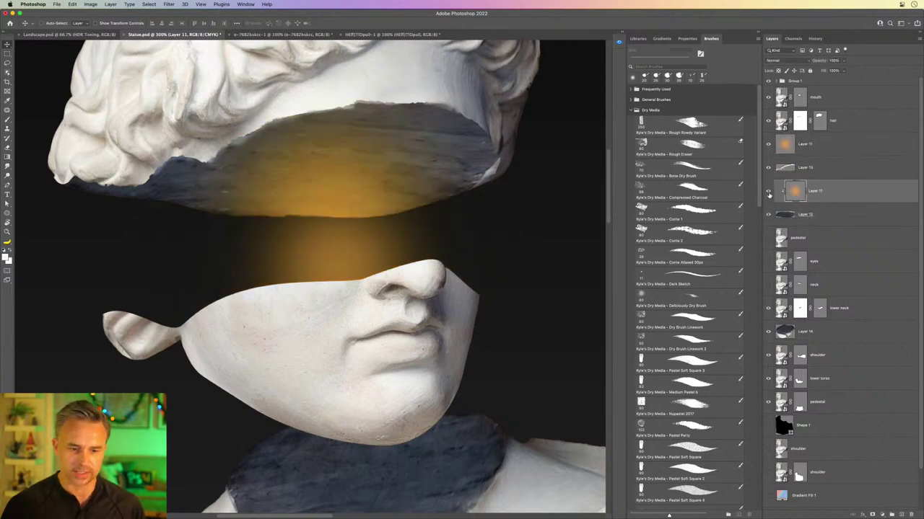
click(769, 192)
click(769, 192)
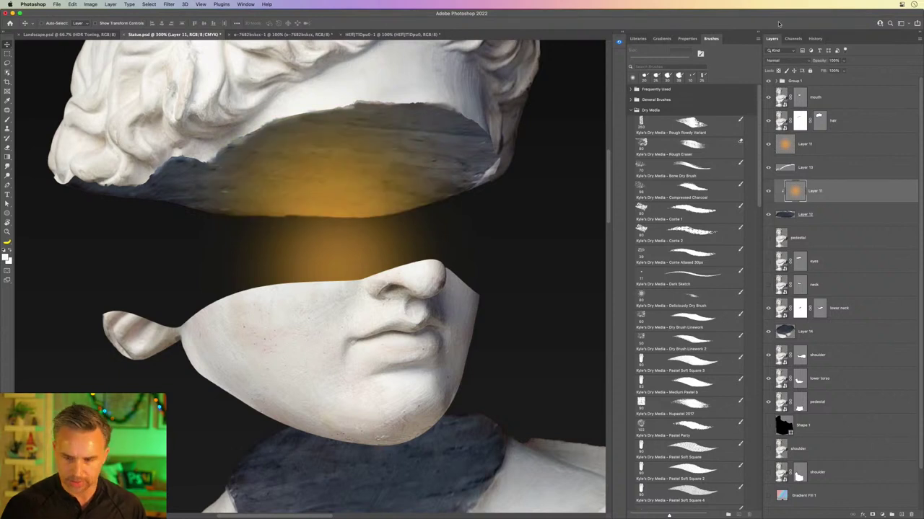
click(774, 61)
click(875, 189)
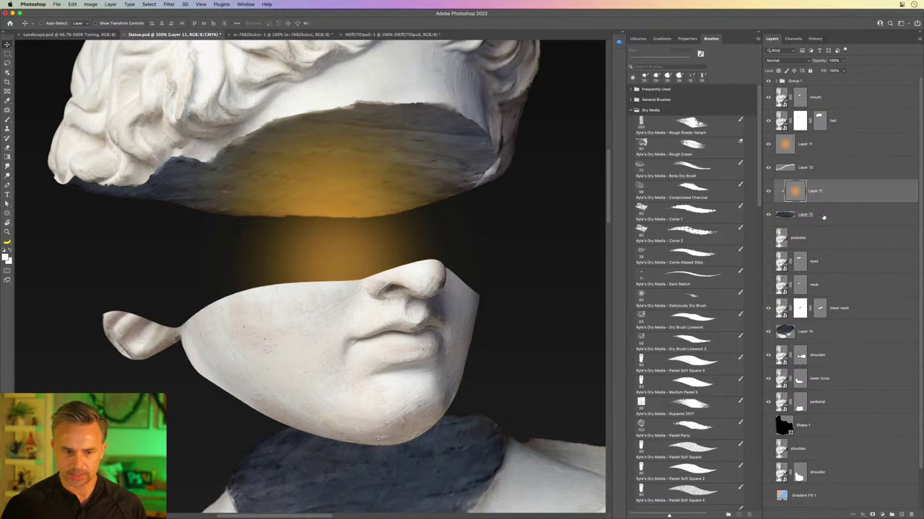
- Hide the clipped glow and brighten Layer 12 with a clipped Levels adjustment, using midtones 1.88 and white input 173
click(823, 217)
click(768, 191)
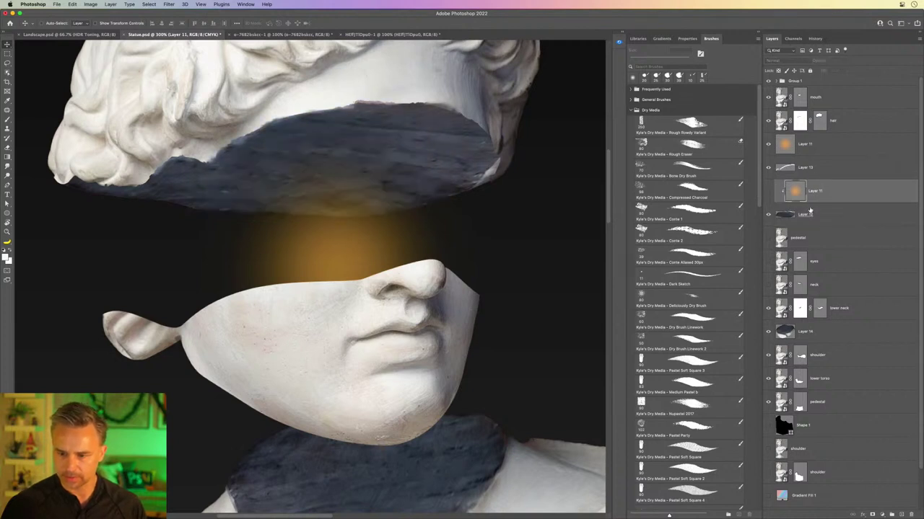
click(881, 514)
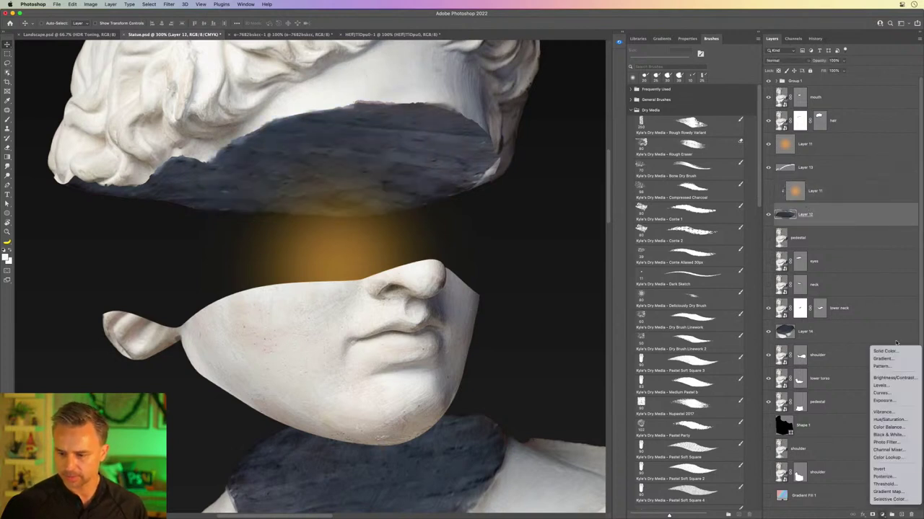
click(894, 388)
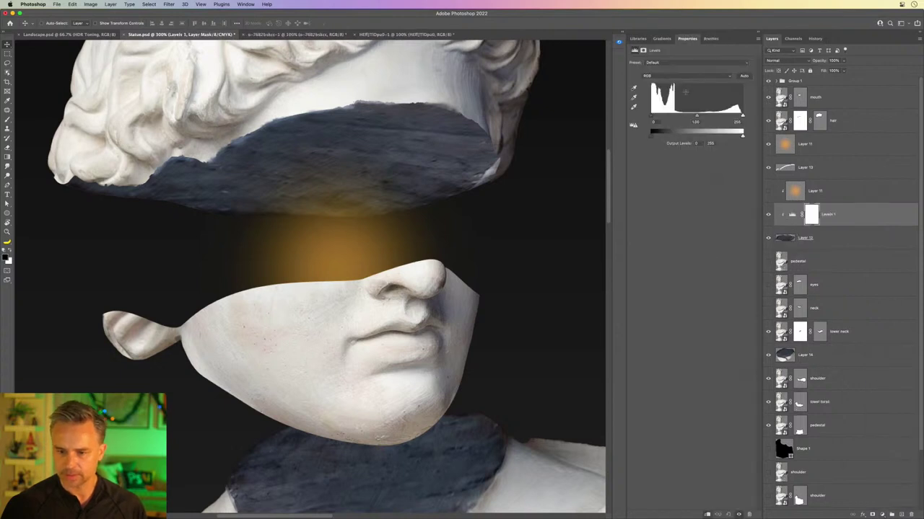
drag(741, 115, 667, 118)
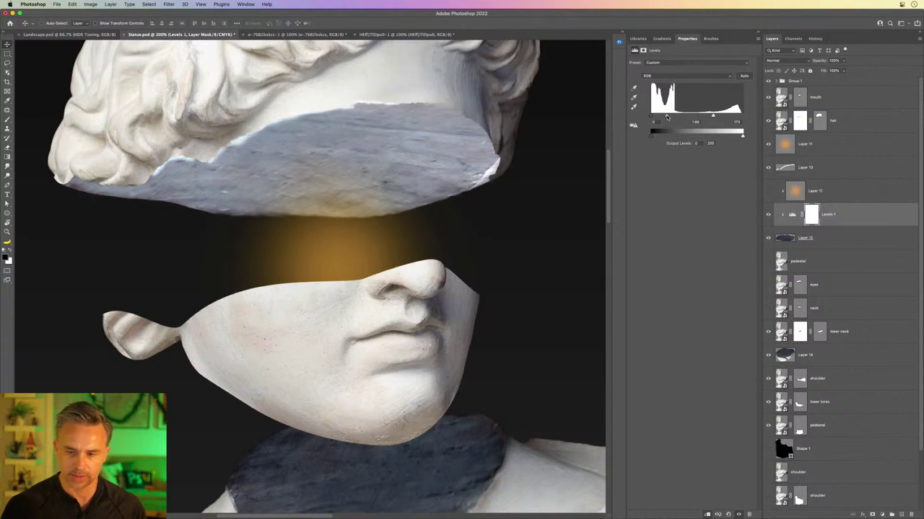
- Paint black with a large soft brush on the Levels mask to darken the stone's outer areas, keeping the lower centre bright
click(812, 215)
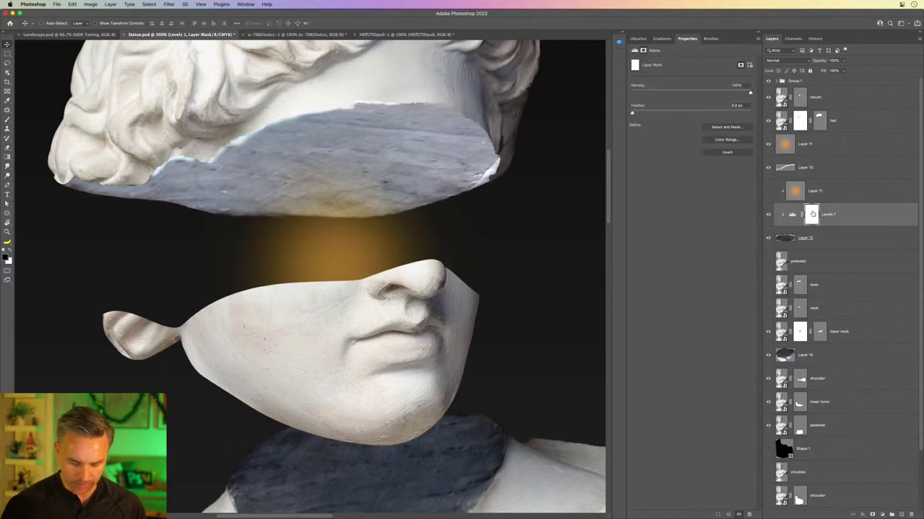
key(b)
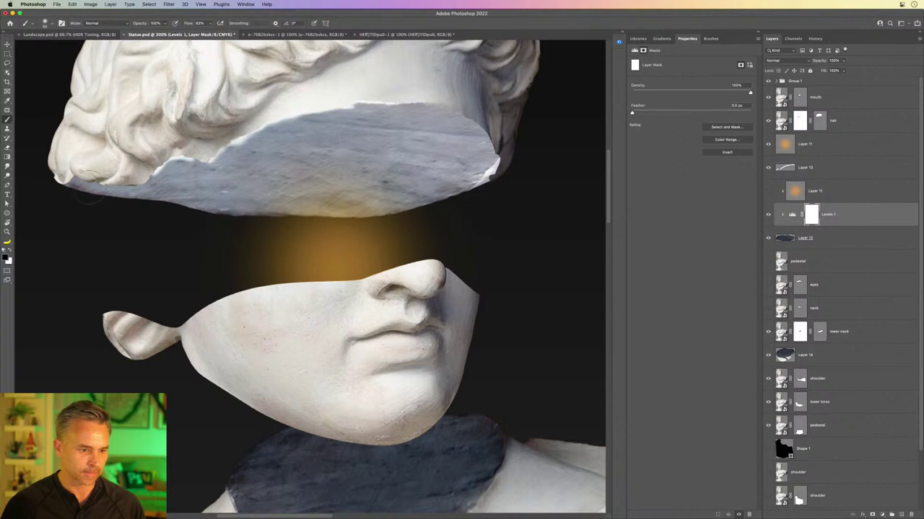
key(bracketright)
key(bracketright)
key(bracketright)
key(bracketright)
key(bracketright)
key(bracketright)
key(bracketright)
key(bracketright)
key(bracketright)
key(bracketright)
drag(91, 192, 300, 151)
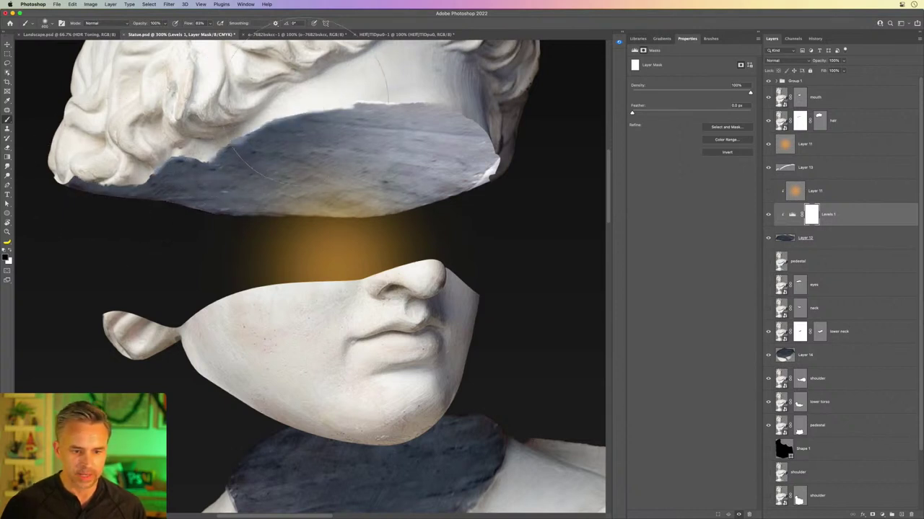
key(bracketleft)
key(bracketleft)
key(bracketleft)
key(bracketleft)
mouse_move(107, 196)
mouse_down()
mouse_move(370, 144)
mouse_move(426, 123)
mouse_move(505, 202)
mouse_move(512, 180)
mouse_up()
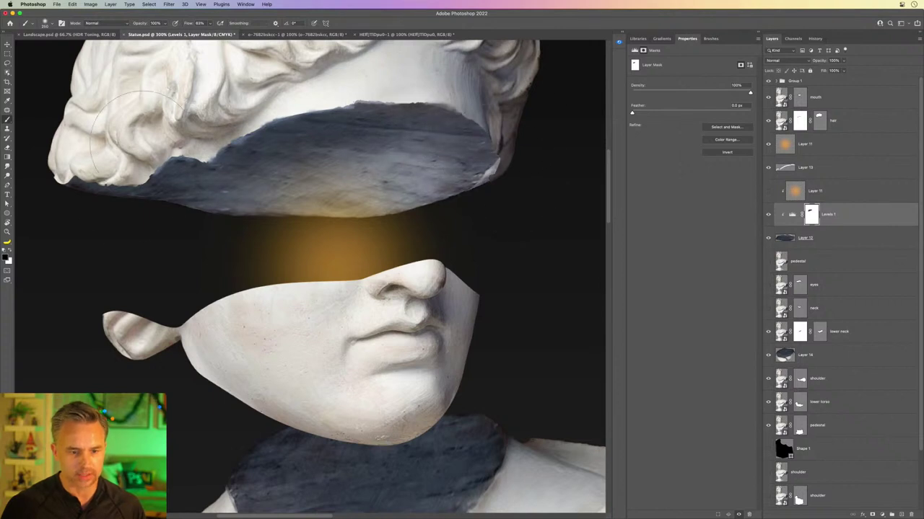
- Compare the hair slice's underside with and without the Levels 1 adjustment
key(ctrl+minus)
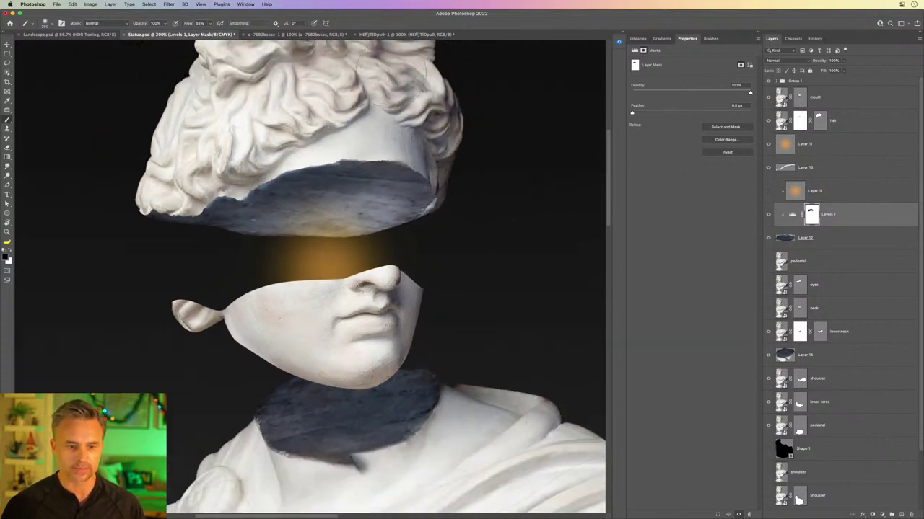
drag(280, 207, 320, 238)
click(768, 217)
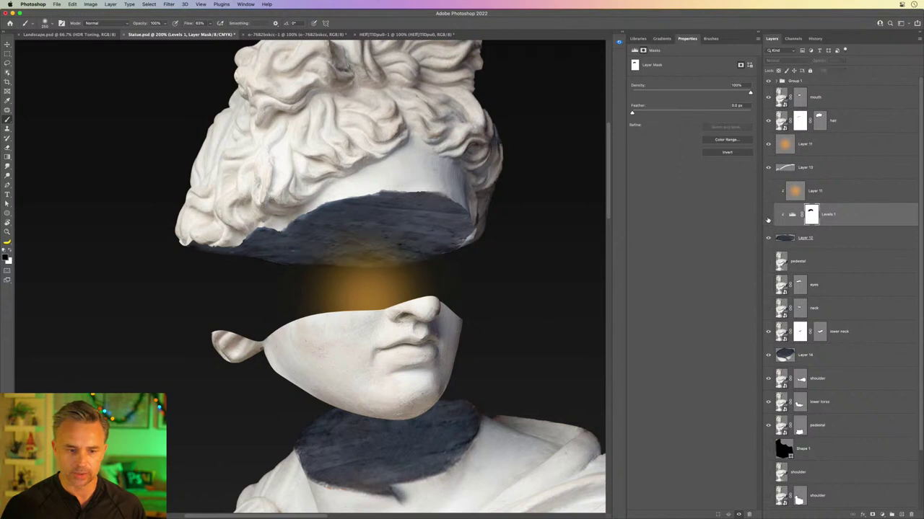
click(768, 217)
click(767, 217)
click(768, 216)
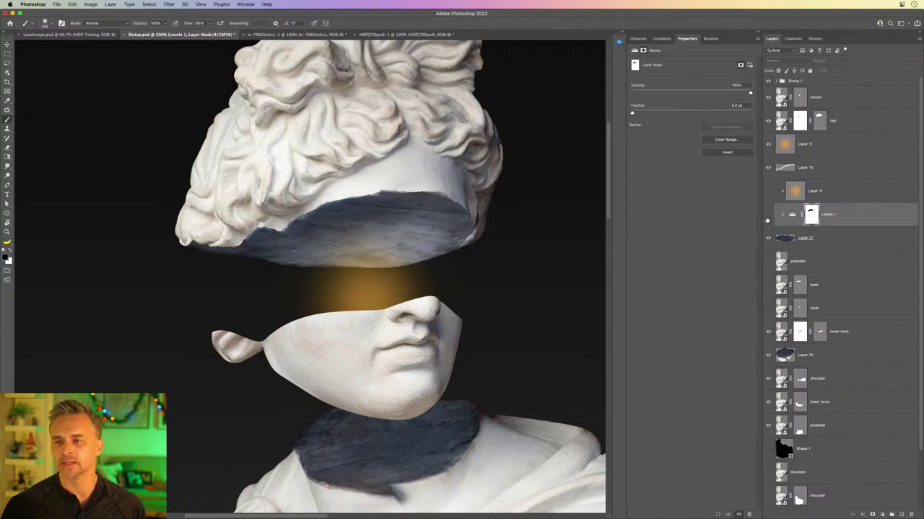
click(767, 216)
click(767, 216)
- Show the glow clipped to Layer 12 again and set its blend mode to Overlay
click(769, 192)
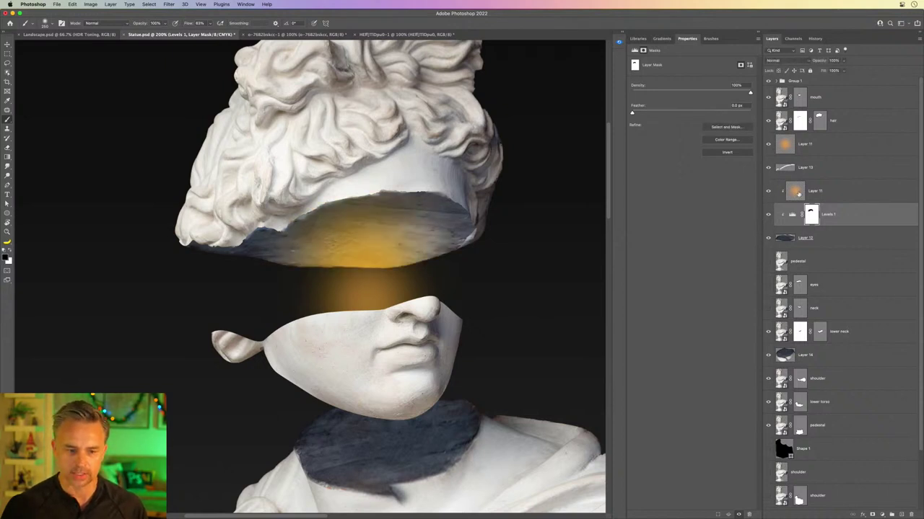
click(779, 193)
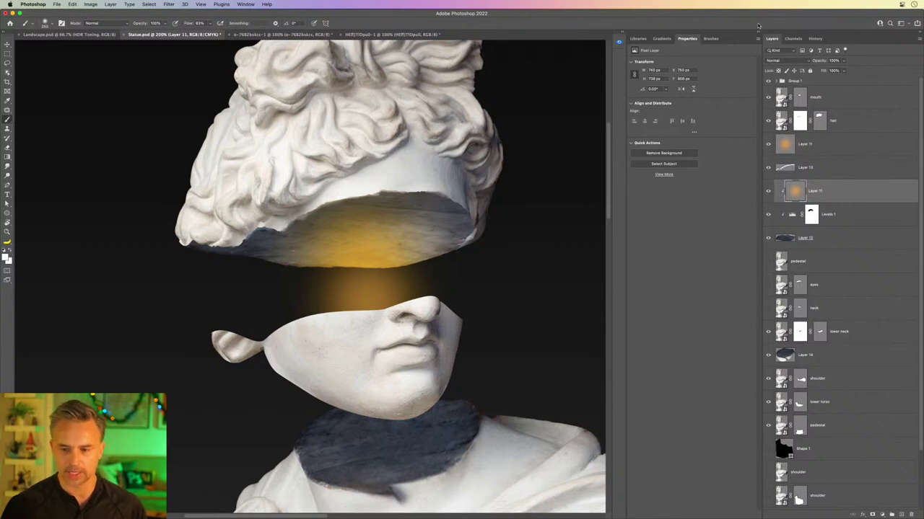
click(780, 61)
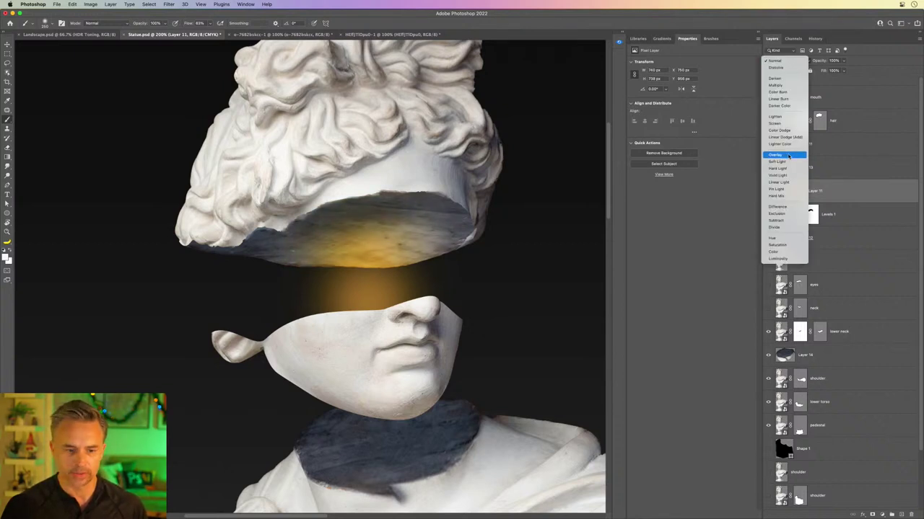
click(788, 156)
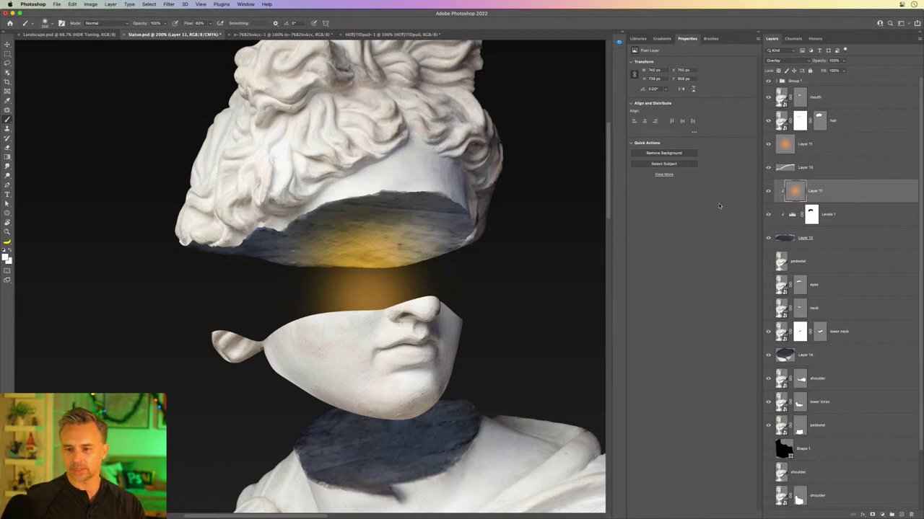
- Duplicate the unclipped orange glow and scale the copy down around its centre to about 295 px wide
click(822, 145)
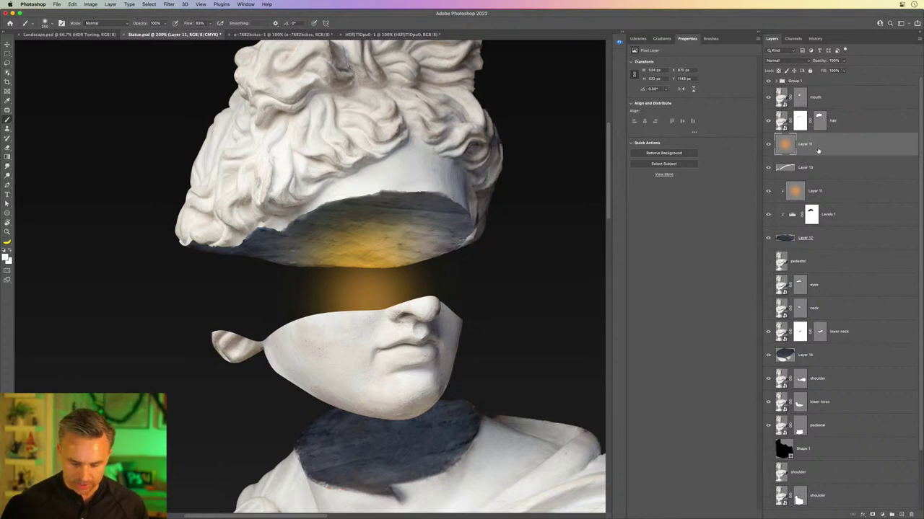
key(super+j)
key(super+t)
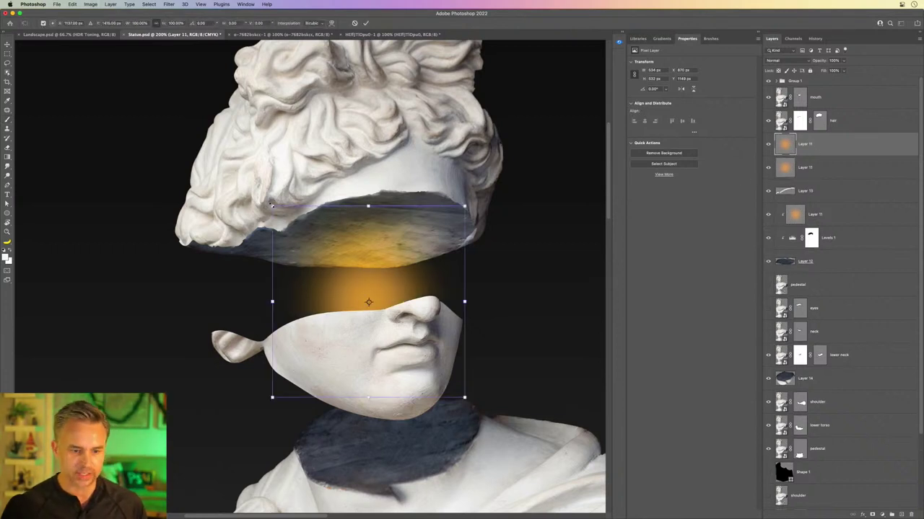
drag(271, 206, 311, 247)
key(Return)
key(b)
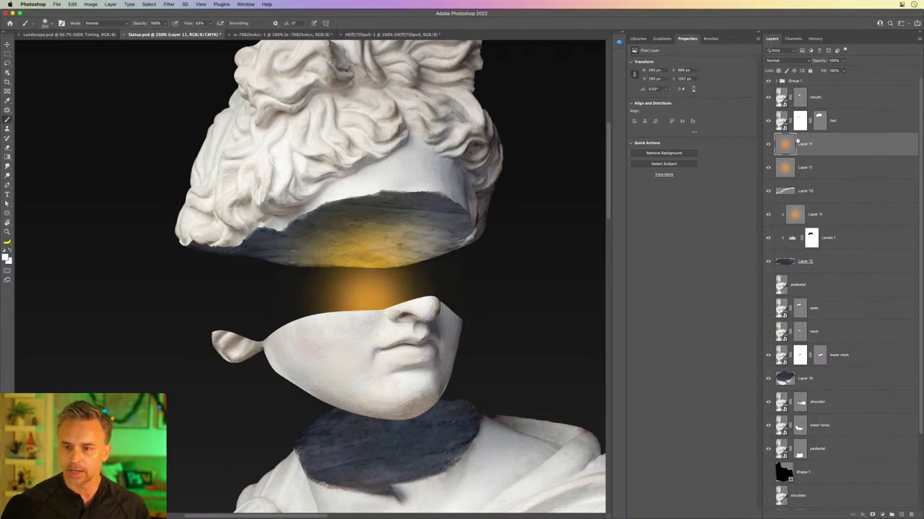
- Brighten the smaller glow with Hue/Saturation, setting saturation to +100 and lightness to about +41
key(super+u)
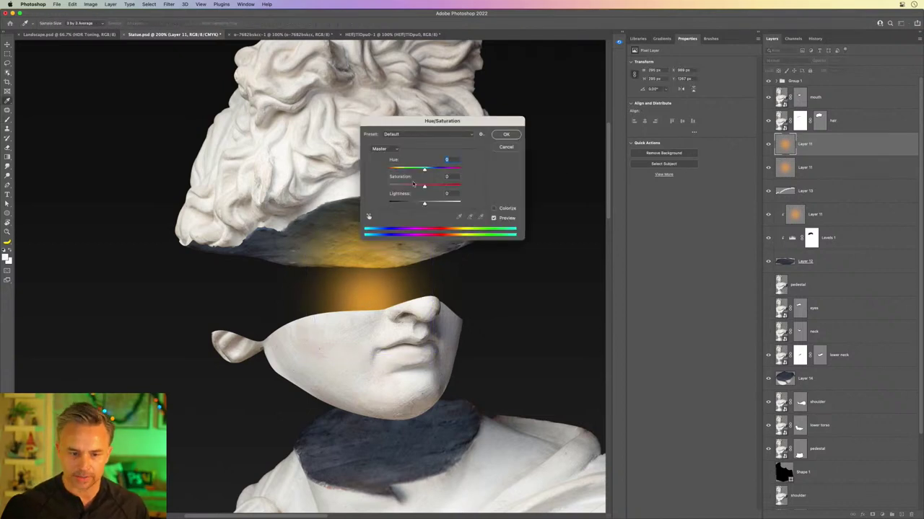
drag(424, 185, 517, 191)
click(432, 205)
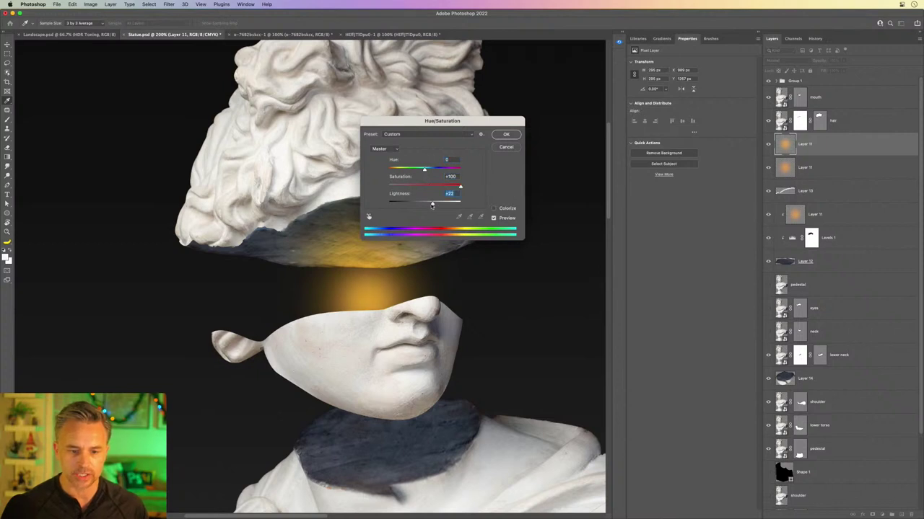
drag(438, 207, 438, 205)
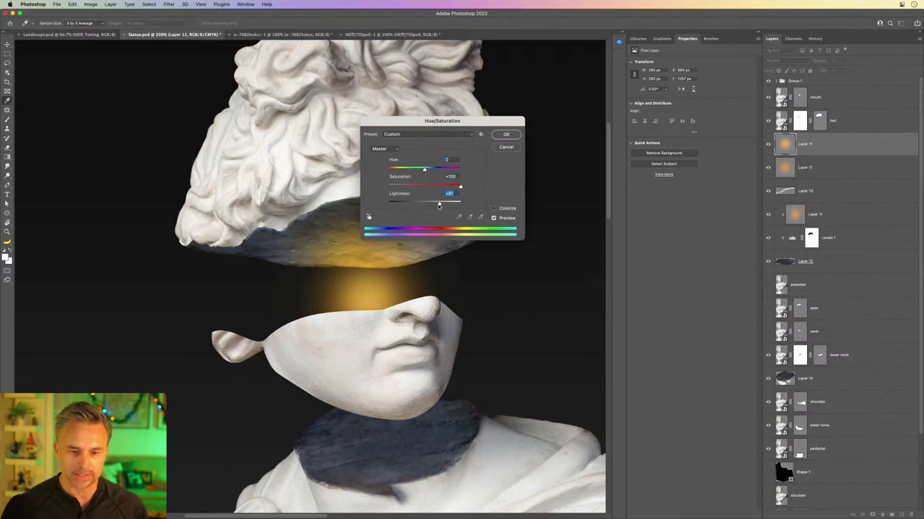
key(Return)
- Duplicate the small brightened glow at the same size to intensify the core of the light
key(ctrl+t)
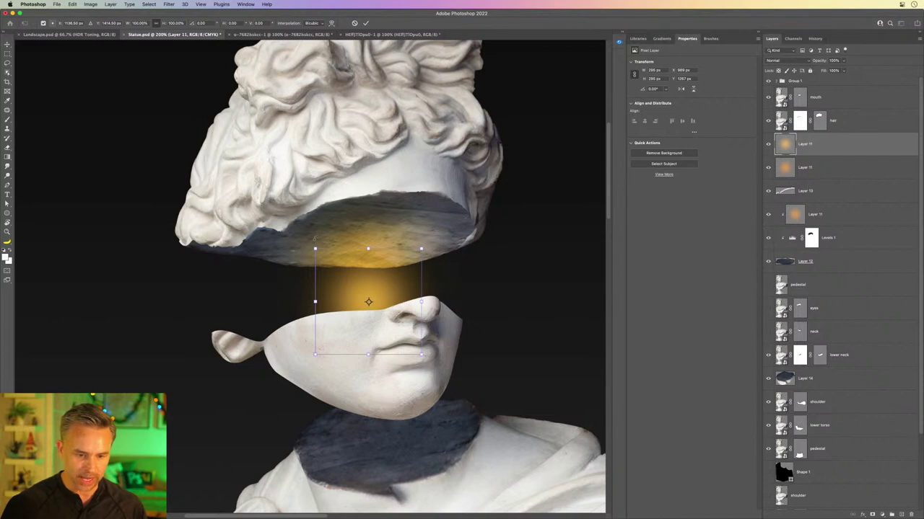
key(Return)
key(b)
key(ctrl+j)
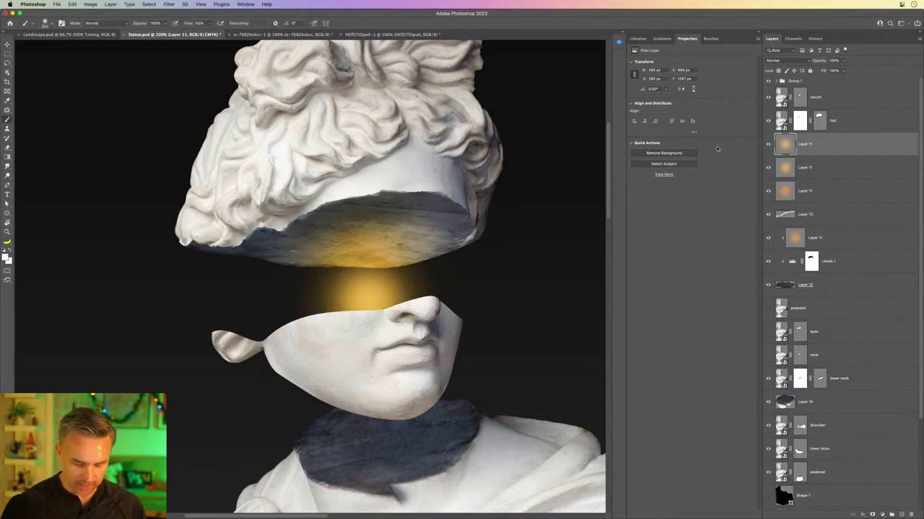
- Scale the topmost glow copy down around its centre to about 117 px wide and centre it within the larger glow between hair and mouth
key(ctrl+t)
drag(315, 247, 347, 280)
key(Return)
key(v)
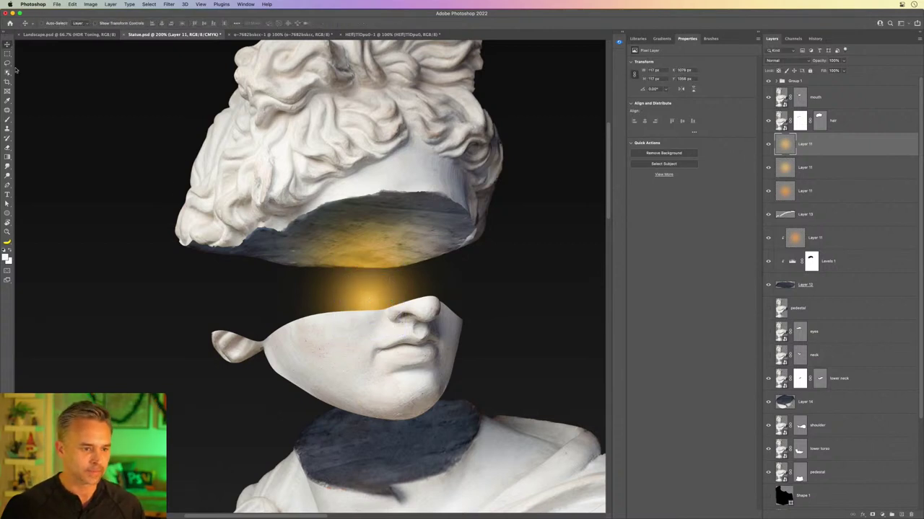
drag(387, 318, 386, 303)
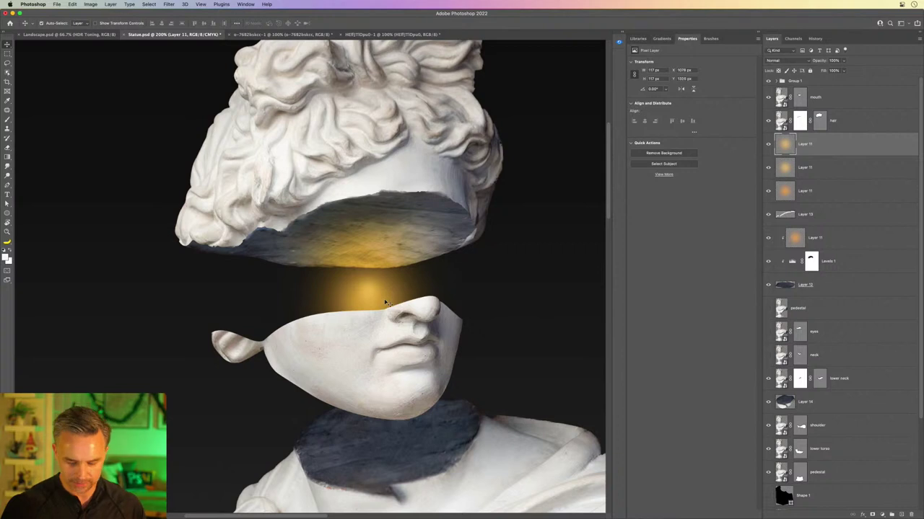
- Turn the smallest glow into a white-hot core with Hue/Saturation, setting saturation to +100 and lightness to +100
key(ctrl+u)
drag(442, 186, 476, 207)
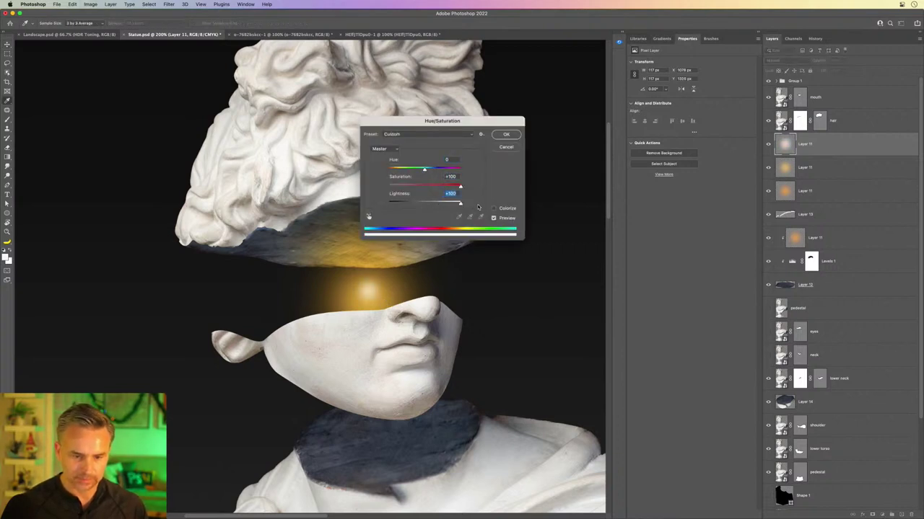
key(Return)
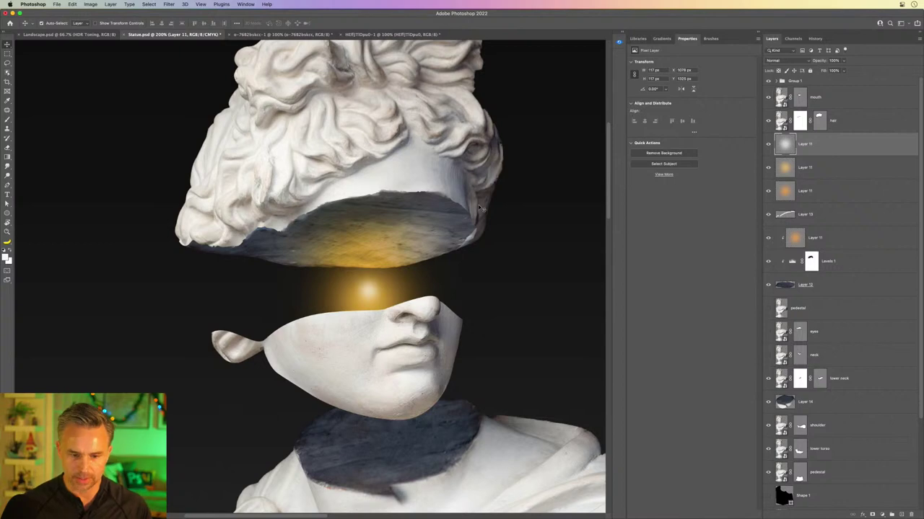
- Identify the mouth slice by toggling its visibility and add a white layer mask to the mouth layer
key(super+minus)
key(super+minus)
key(super+plus)
key(super+plus)
key(super+plus)
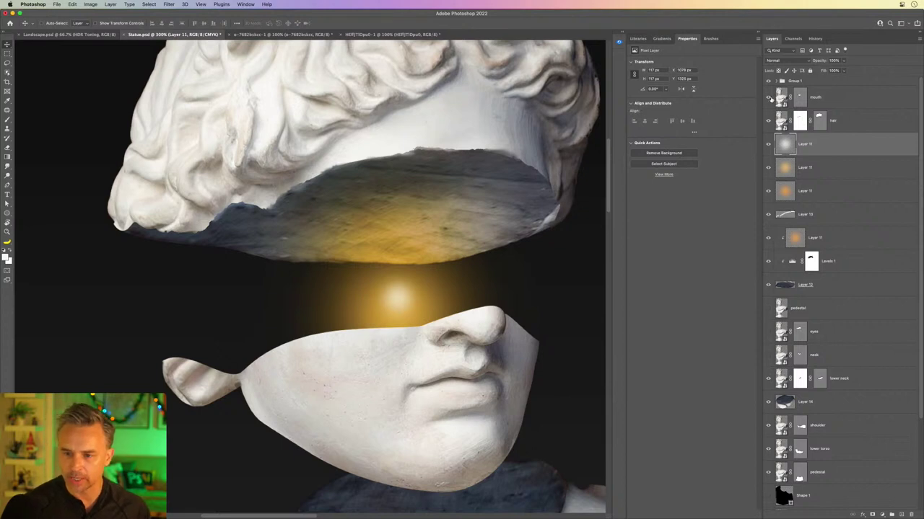
click(767, 97)
click(768, 97)
click(814, 98)
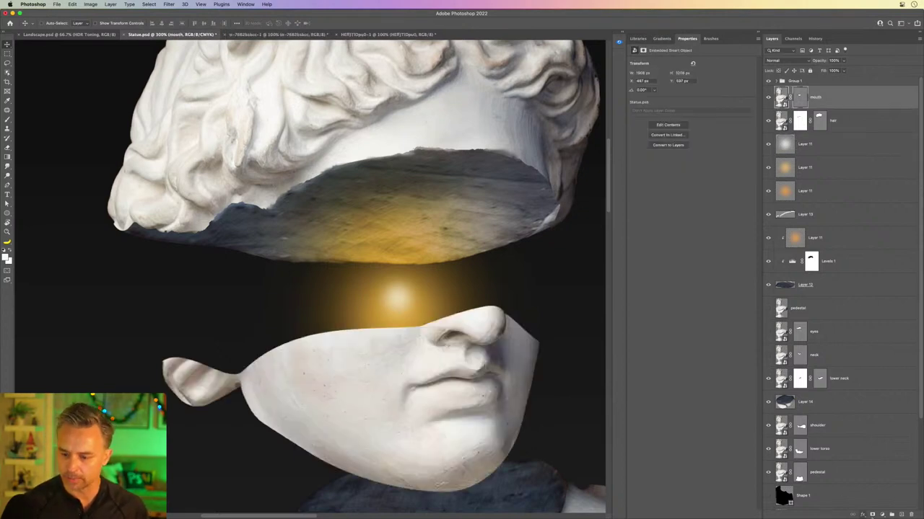
click(871, 514)
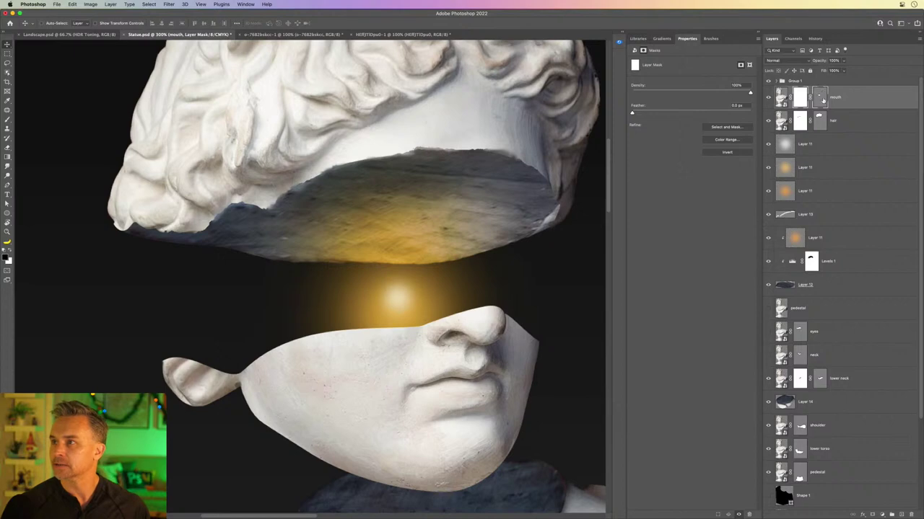
- Show the pastel Gradient Fill 1 layer behind the whole statue and collapse the Properties area to give the canvas more room
key(super+0)
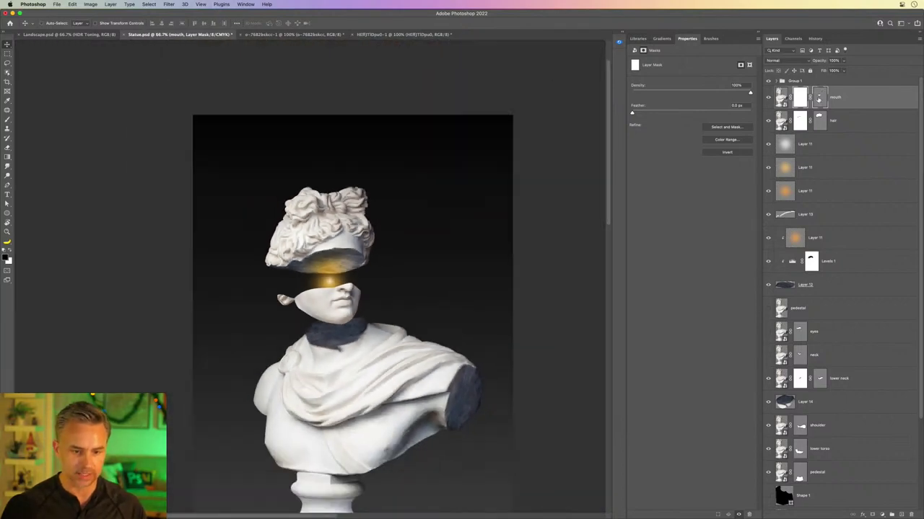
drag(223, 246, 261, 188)
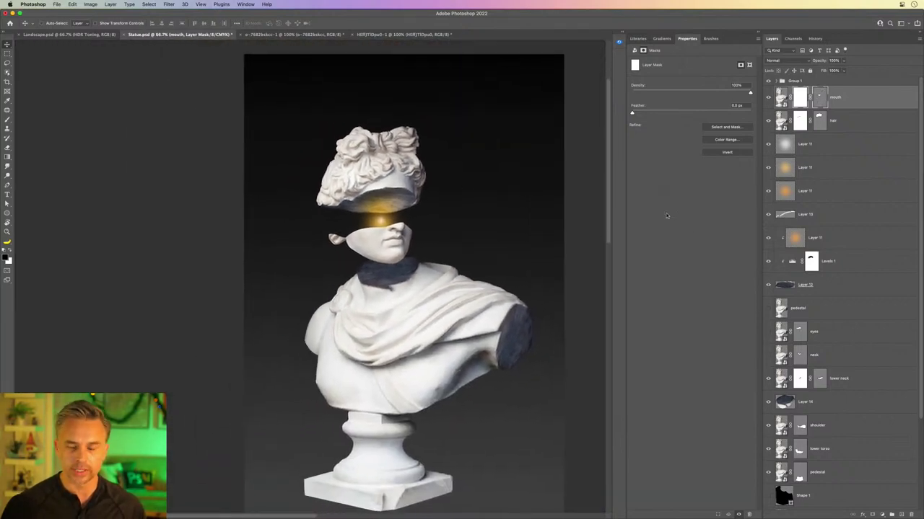
scroll(819, 417, down, 5)
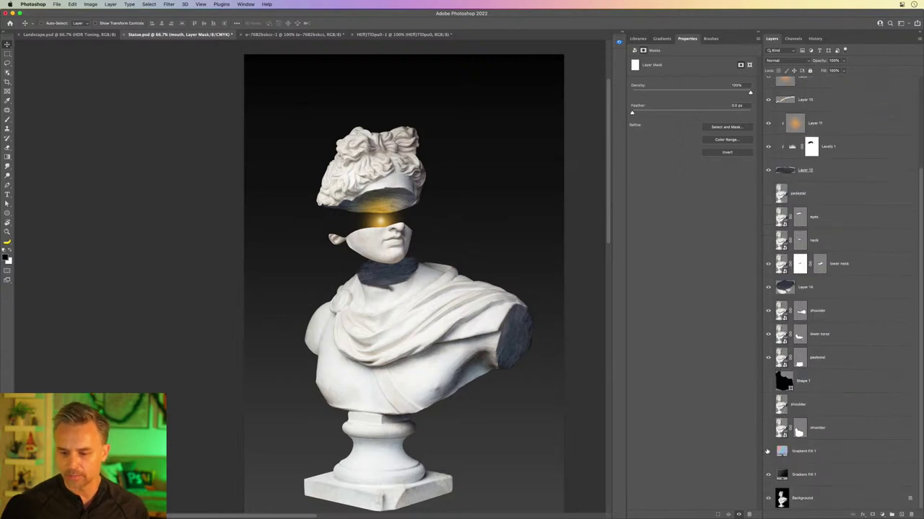
click(808, 454)
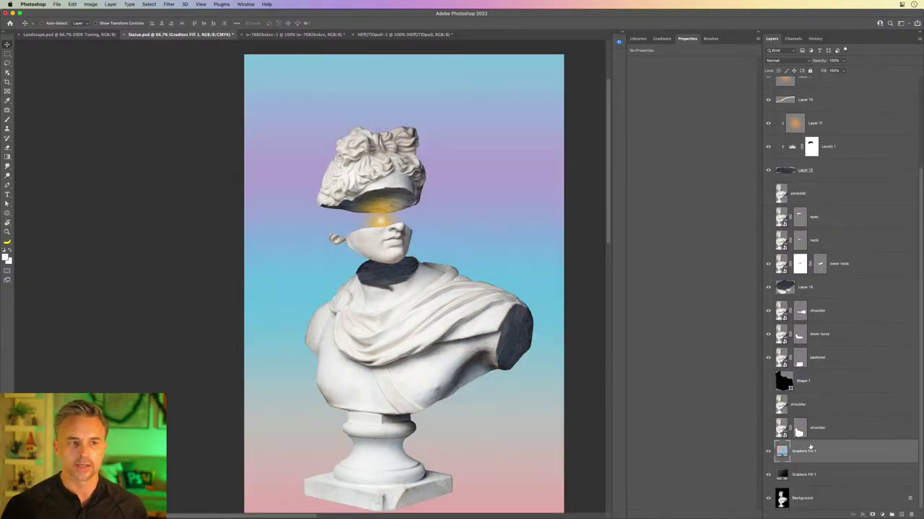
key(super+plus)
drag(396, 266, 346, 276)
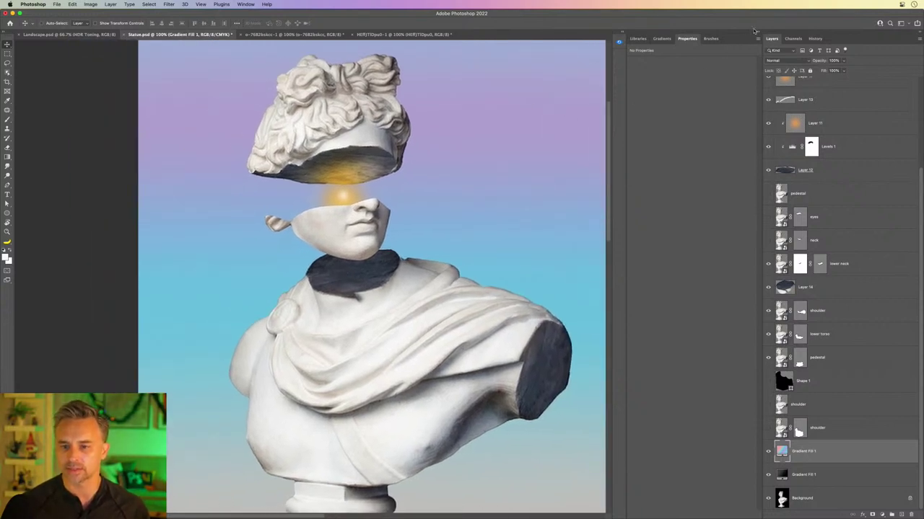
click(758, 33)
drag(88, 192, 174, 202)
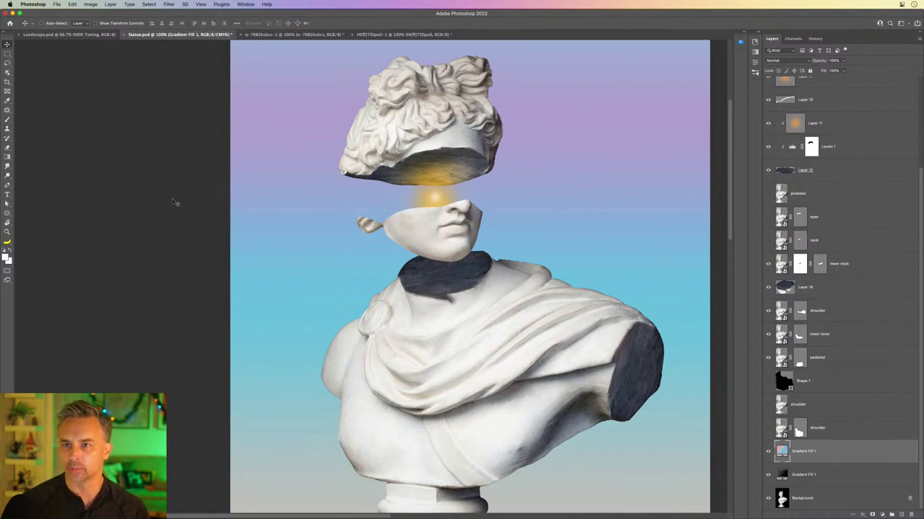